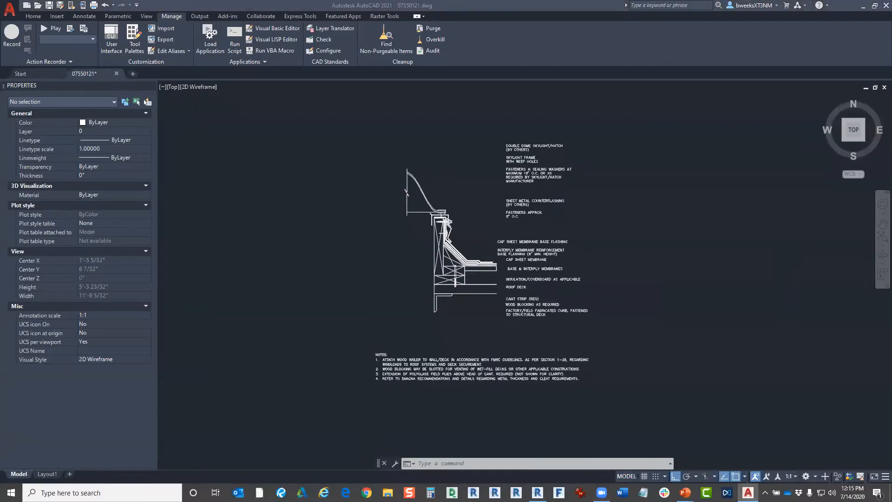
# Examine the skylight curb detail, including its wood blocking, roof deck, flashing labels and notes
pyautogui.click(601, 229)
pyautogui.scroll(3, 614, 213)
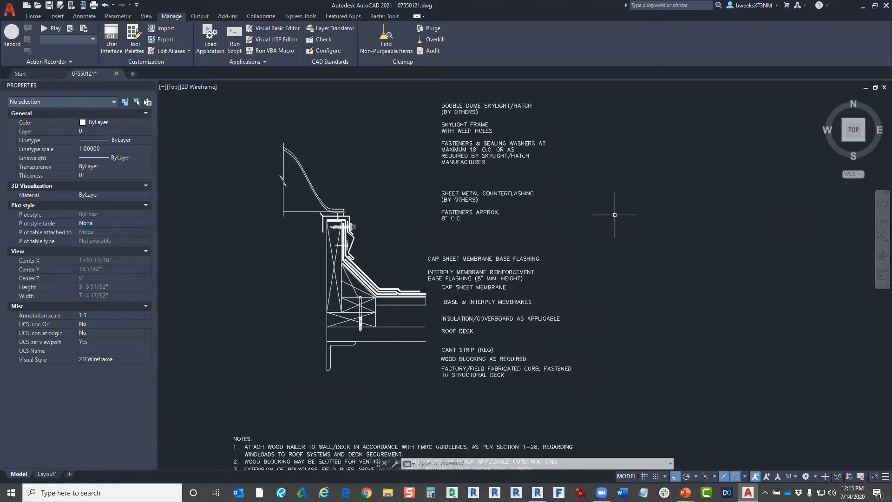
pyautogui.scroll(-3, 646, 201)
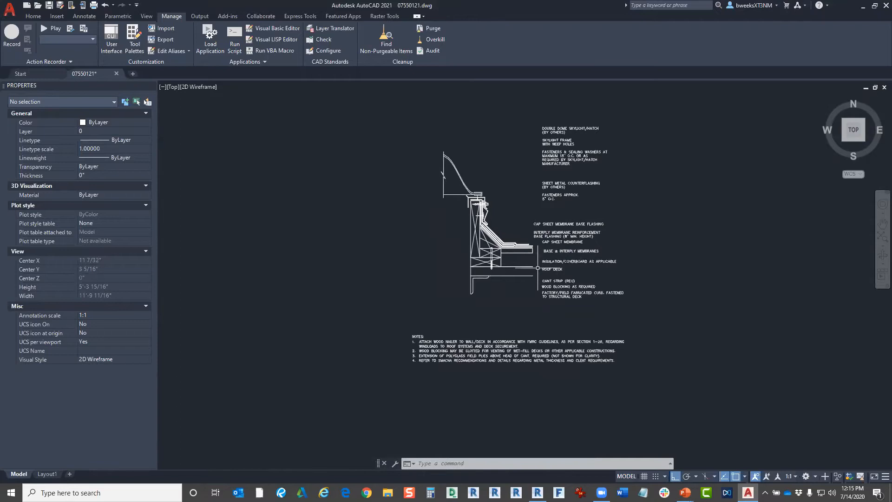
pyautogui.scroll(2, 520, 266)
pyautogui.moveTo(519, 265); pyautogui.dragTo(517, 325, button='middle')
pyautogui.scroll(4, 517, 325)
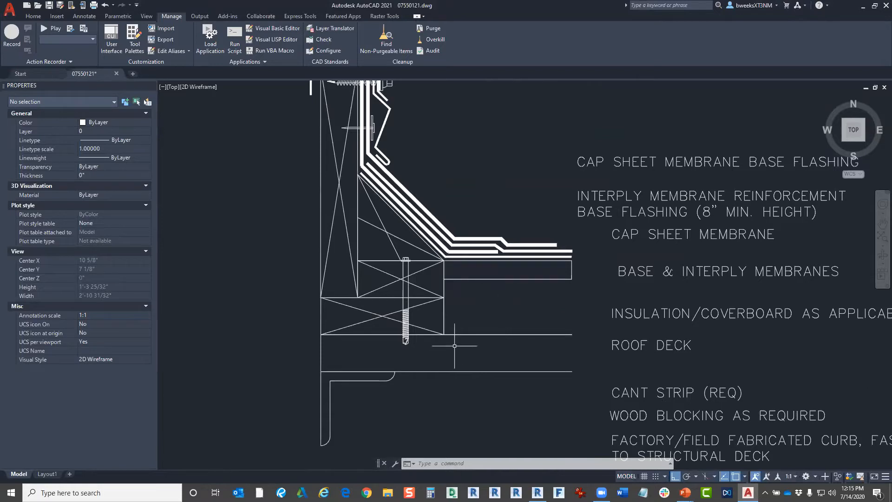
pyautogui.scroll(-4, 455, 346)
pyautogui.scroll(4, 432, 369)
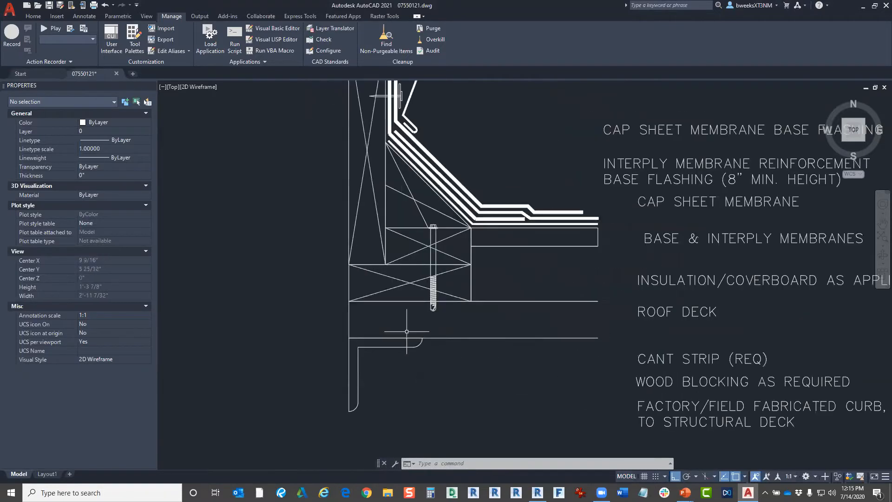
pyautogui.scroll(-8, 393, 307)
pyautogui.scroll(2, 392, 305)
pyautogui.scroll(4, 392, 305)
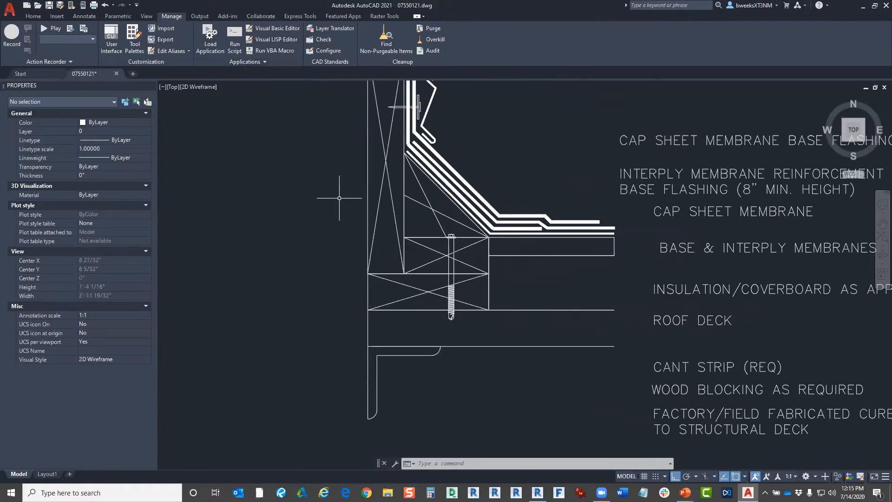
pyautogui.scroll(-4, 395, 260)
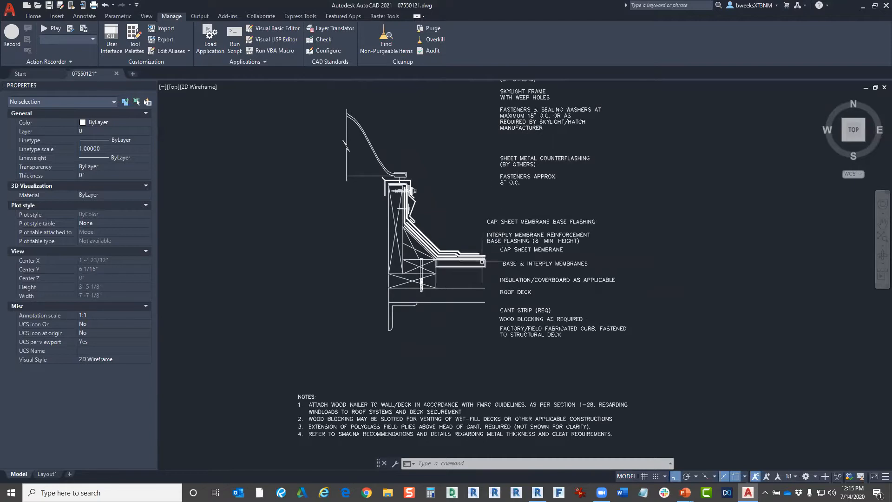
pyautogui.scroll(-4, 472, 279)
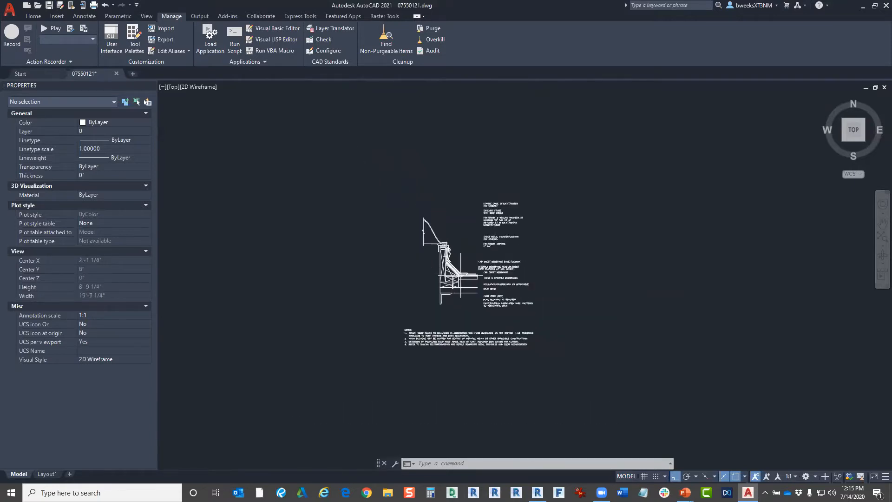
pyautogui.scroll(4, 464, 286)
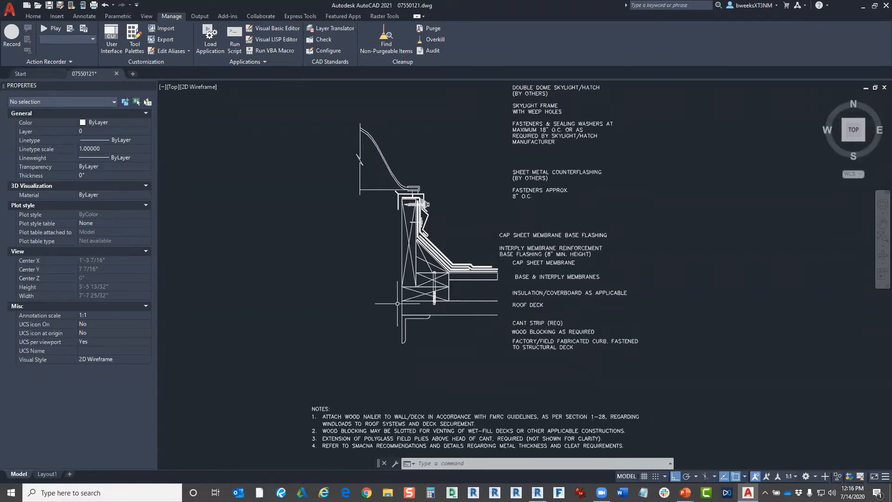
# Scale the whole detail with its notes by reference from the lower blocking's bottom-left corner, setting that blocking's height to 1.5"
pyautogui.write('sc')
pyautogui.press('Return')
pyautogui.scroll(-4, 517, 218)
pyautogui.click(605, 142)
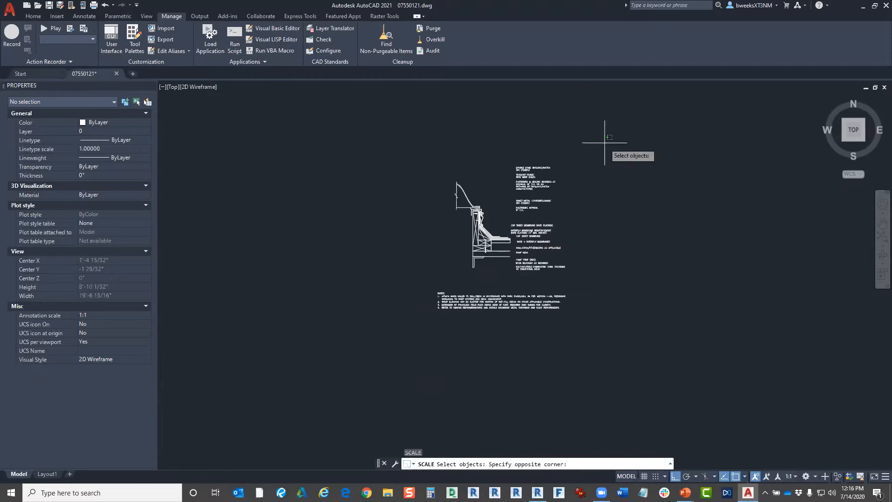
pyautogui.click(328, 384)
pyautogui.scroll(10, 462, 263)
pyautogui.press('Return')
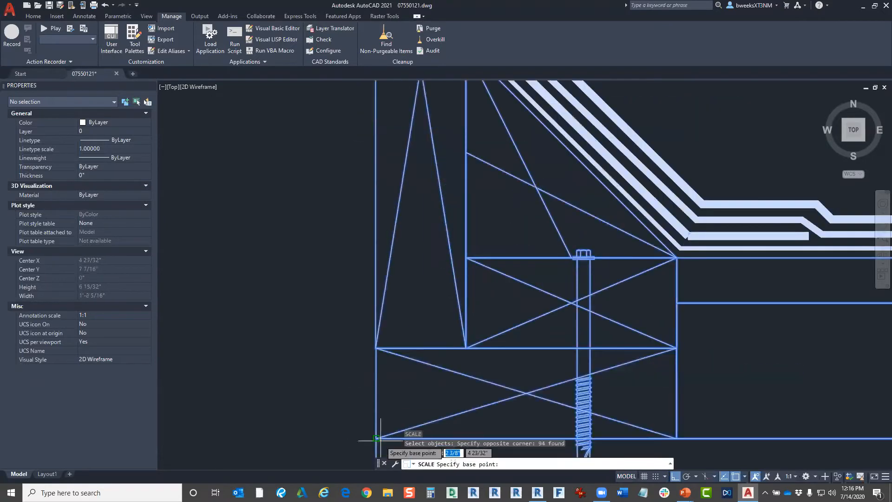
pyautogui.click(380, 441)
pyautogui.write('r')
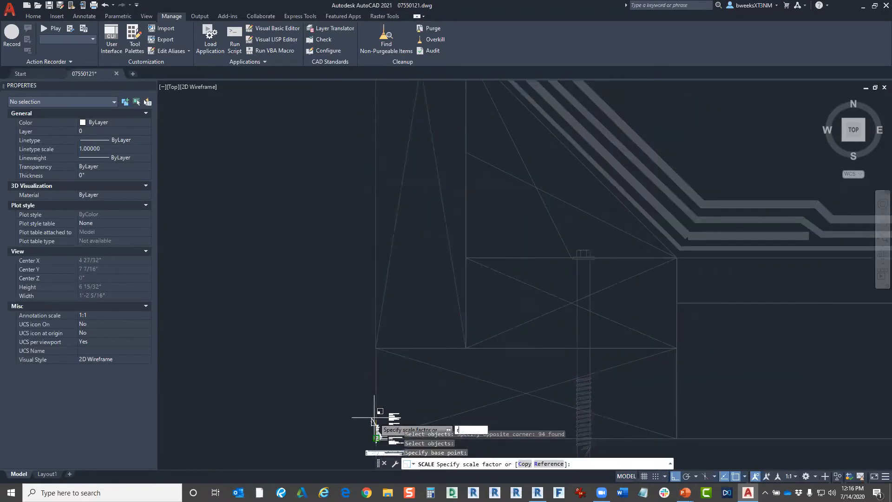
pyautogui.press('Return')
pyautogui.moveTo(387, 375); pyautogui.dragTo(365, 286, button='middle')
pyautogui.click(353, 348)
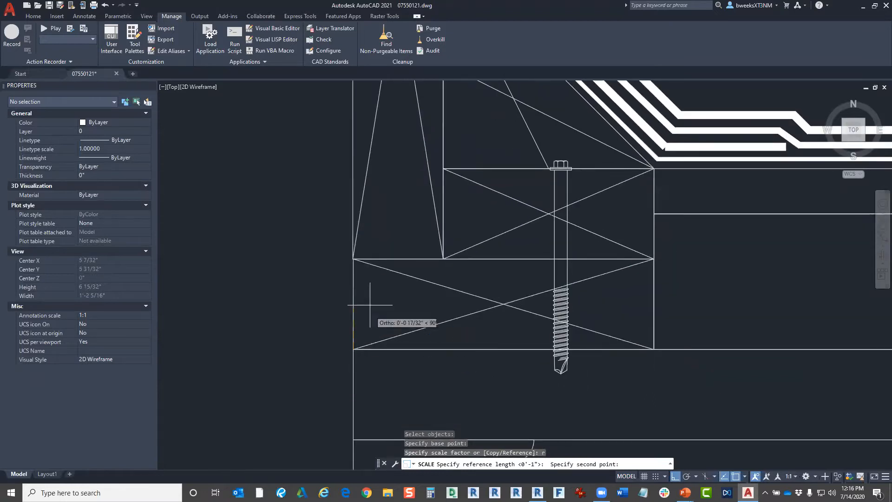
pyautogui.click(354, 258)
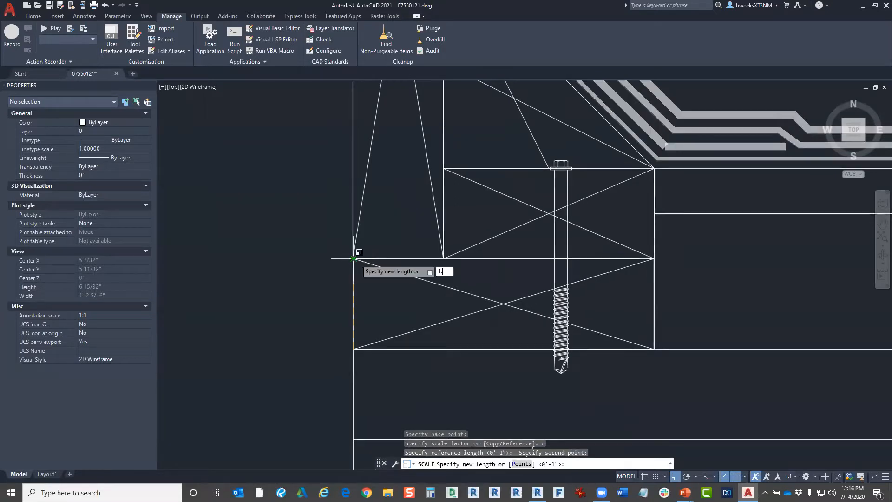
pyautogui.press('Return')
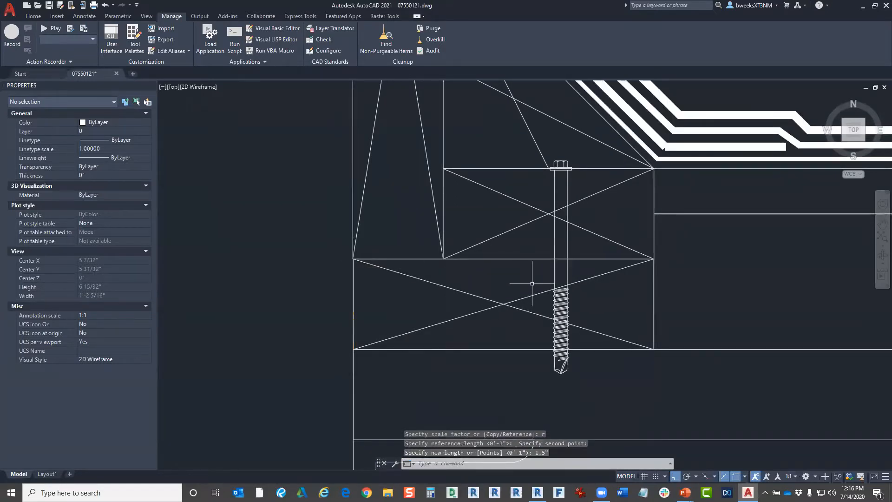
pyautogui.scroll(-5, 532, 284)
pyautogui.scroll(6, 594, 299)
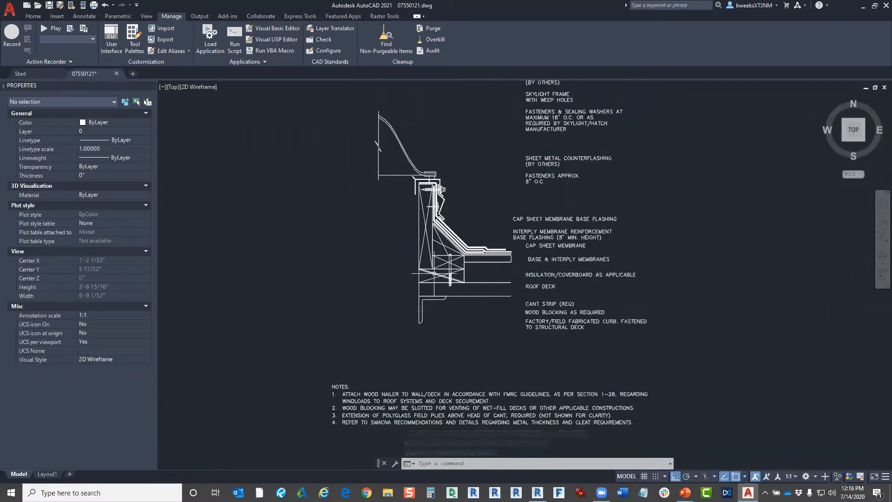
pyautogui.scroll(10, 441, 274)
pyautogui.scroll(-10, 529, 310)
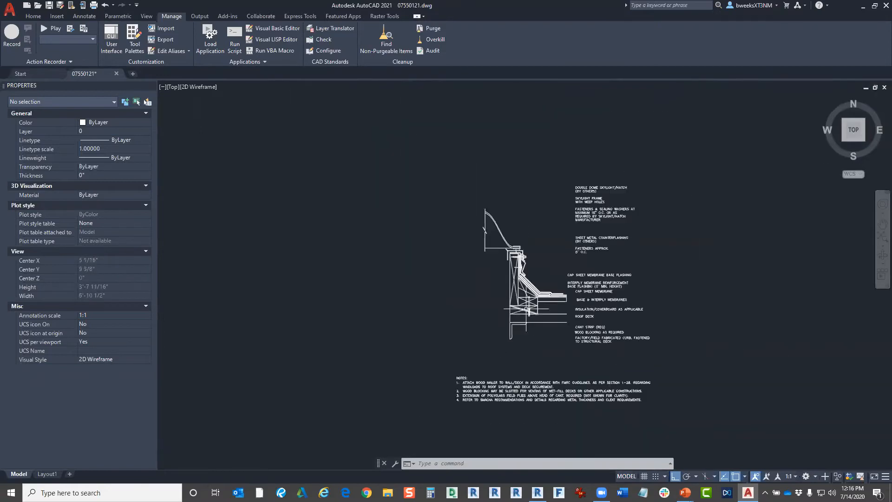
pyautogui.scroll(3, 562, 325)
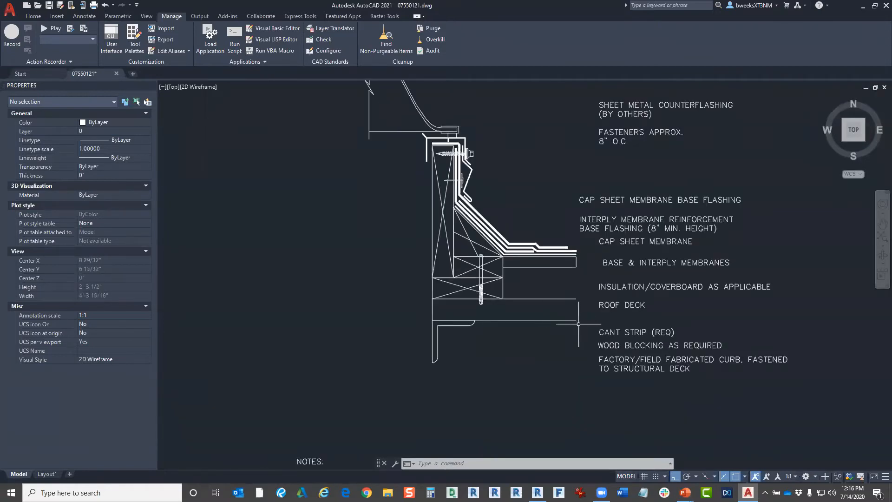
pyautogui.scroll(-5, 579, 324)
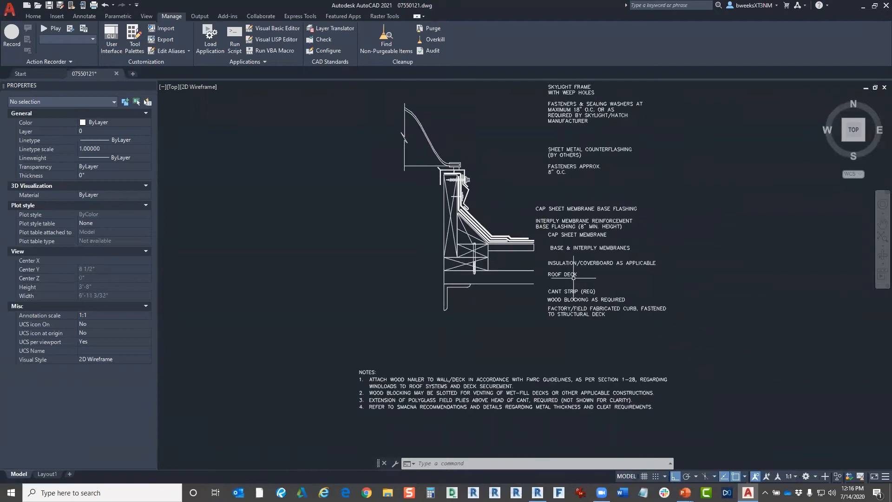
pyautogui.scroll(2, 599, 235)
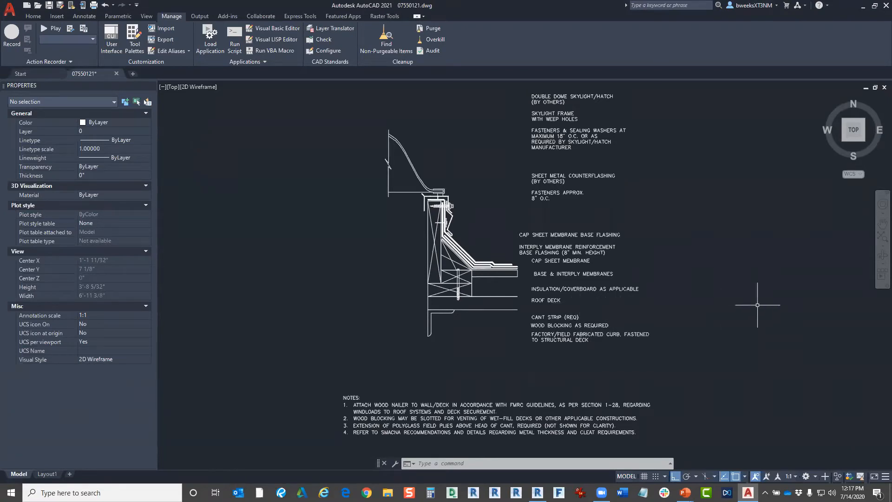
# Combine the two lines of the DOUBLE DOME SKYLIGHT/HATCH (BY OTHERS) label into one multiline text with TXT2MTXT
pyautogui.write('txt')
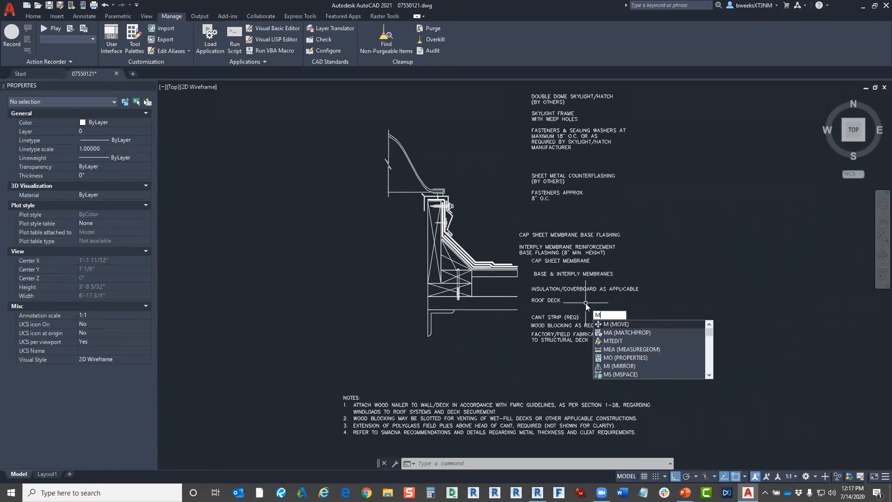
pyautogui.write('2mt')
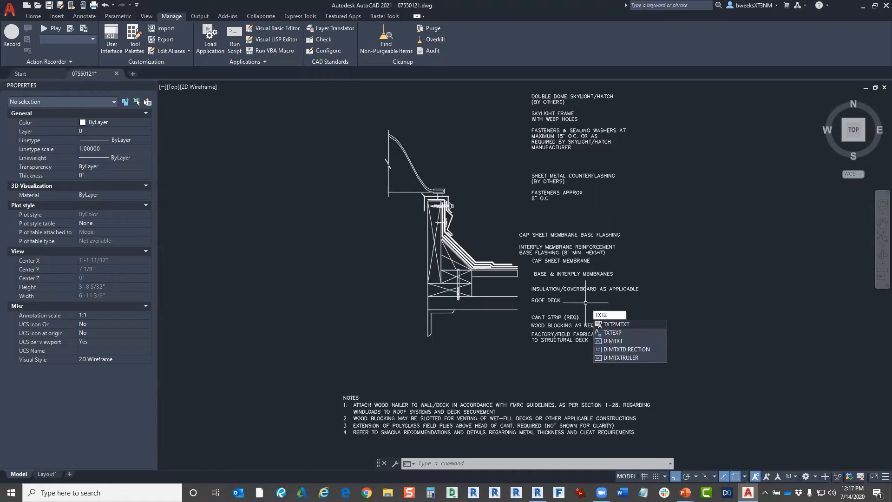
pyautogui.press('Return')
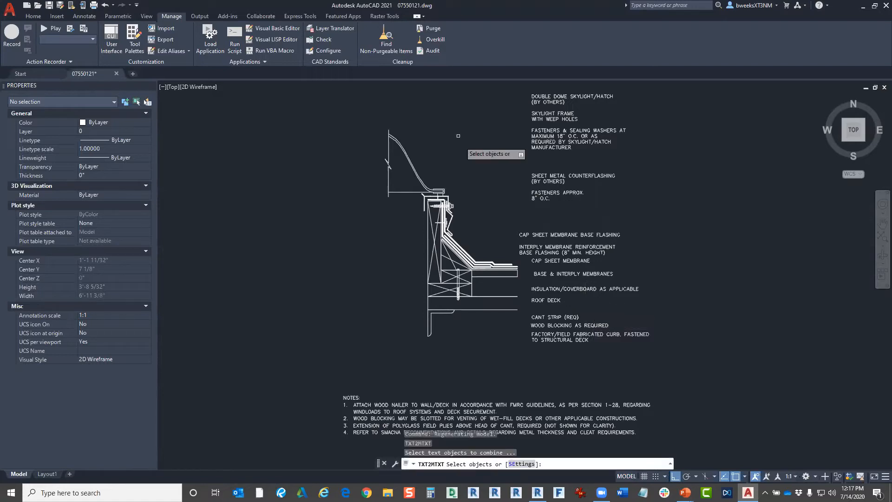
pyautogui.moveTo(550, 113); pyautogui.dragTo(506, 195, button='middle')
pyautogui.click(507, 180)
pyautogui.click(507, 185)
pyautogui.scroll(6, 507, 187)
pyautogui.rightClick(485, 206)
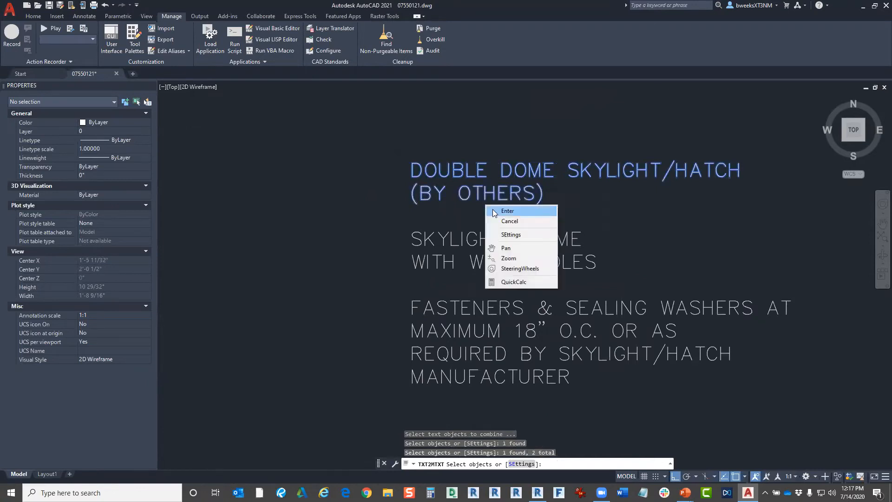
pyautogui.click(493, 212)
# Combine the two lines of the SKYLIGHT FRAME WITH WEEP HOLES label into one multiline text
pyautogui.rightClick(505, 236)
pyautogui.click(539, 241)
pyautogui.click(464, 239)
pyautogui.click(464, 262)
pyautogui.rightClick(462, 280)
pyautogui.click(474, 285)
# Convert only the first line of the FASTENERS & SEALING WASHERS label to multiline text
pyautogui.rightClick(468, 307)
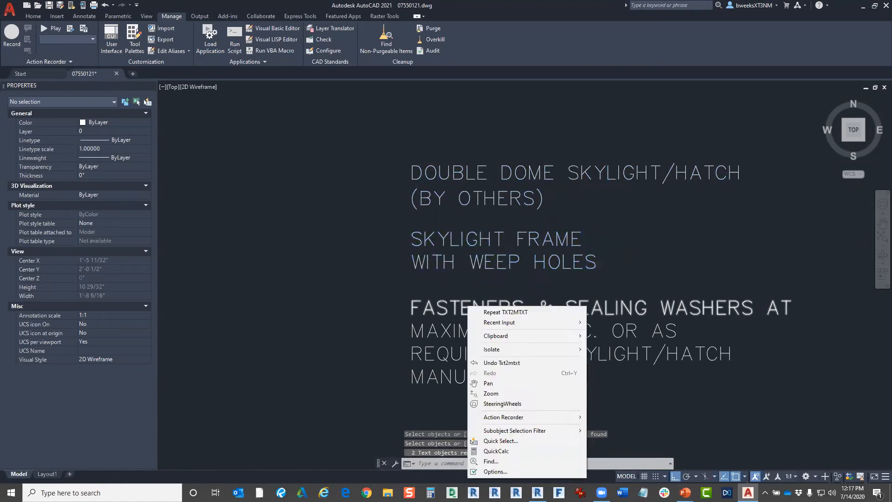
pyautogui.click(472, 309)
pyautogui.rightClick(477, 314)
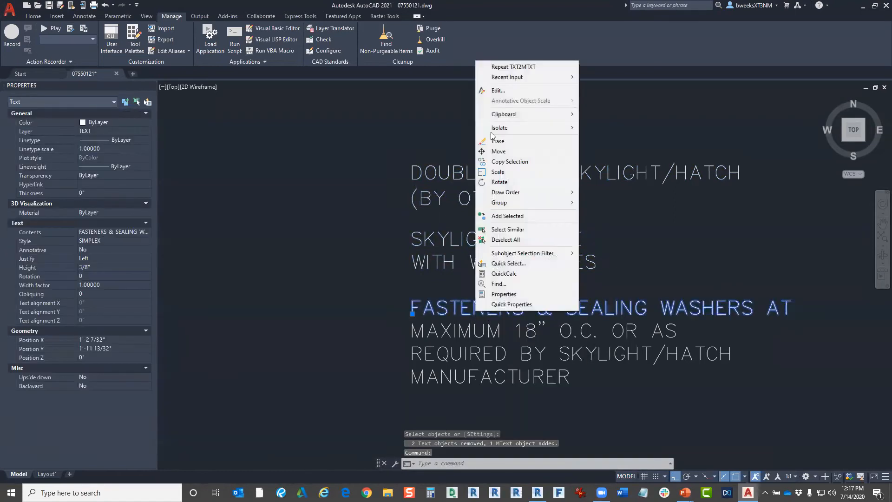
pyautogui.click(501, 66)
pyautogui.rightClick(458, 311)
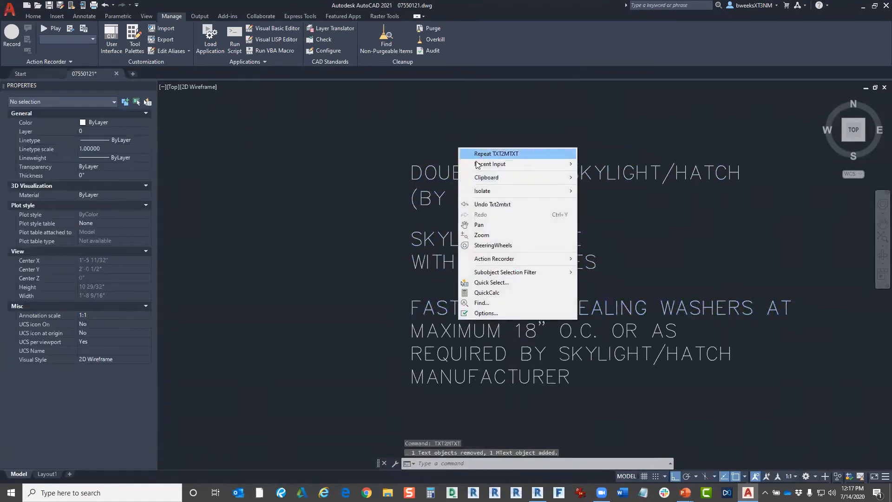
pyautogui.press('Escape')
# Combine all four lines of the FASTENERS & SEALING WASHERS label into one multiline text
pyautogui.scroll(-2, 447, 306)
pyautogui.rightClick(446, 307)
pyautogui.click(454, 313)
pyautogui.click(447, 308)
pyautogui.click(480, 294)
pyautogui.click(414, 377)
pyautogui.rightClick(412, 366)
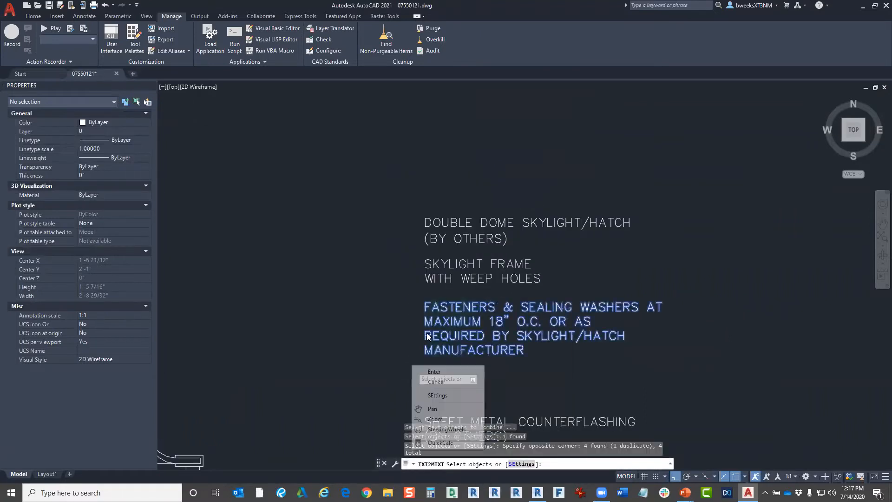
pyautogui.click(423, 371)
# Combine the two lines of the SHEET METAL COUNTERFLASHING (BY OTHERS) label into one multiline text
pyautogui.moveTo(459, 424); pyautogui.dragTo(487, 228, button='middle')
pyautogui.rightClick(487, 230)
pyautogui.click(509, 235)
pyautogui.click(504, 227)
pyautogui.click(510, 213)
pyautogui.click(490, 246)
pyautogui.rightClick(489, 246)
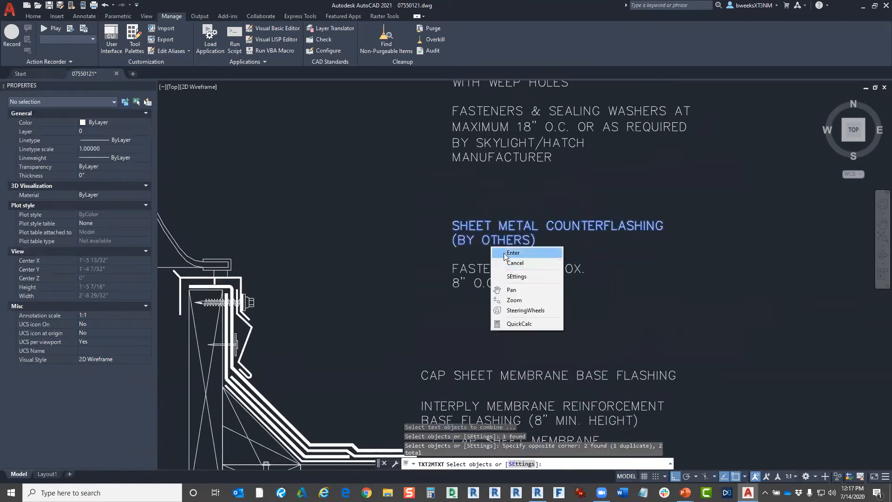
pyautogui.click(506, 253)
# Combine the two lines of the FASTENERS APPROX. 8" O.C. label into one multiline text
pyautogui.rightClick(491, 267)
pyautogui.click(503, 272)
pyautogui.click(499, 274)
pyautogui.click(488, 284)
pyautogui.rightClick(493, 289)
pyautogui.click(493, 290)
# Convert the CAP SHEET MEMBRANE BASE FLASHING label to multiline text
pyautogui.moveTo(492, 300); pyautogui.dragTo(468, 132, button='middle')
pyautogui.rightClick(460, 185)
pyautogui.click(491, 192)
pyautogui.click(466, 207)
pyautogui.rightClick(468, 213)
pyautogui.click(489, 217)
# Combine the two lines of the INTERPLY MEMBRANE REINFORCEMENT BASE FLASHING (8" MIN. HEIGHT) label into one multiline text
pyautogui.rightClick(463, 243)
pyautogui.click(483, 248)
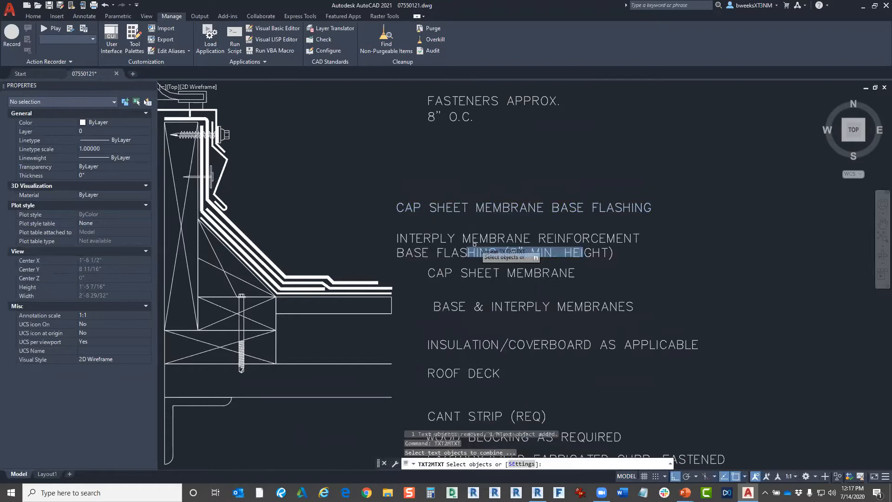
pyautogui.click(467, 238)
pyautogui.click(467, 254)
pyautogui.rightClick(468, 253)
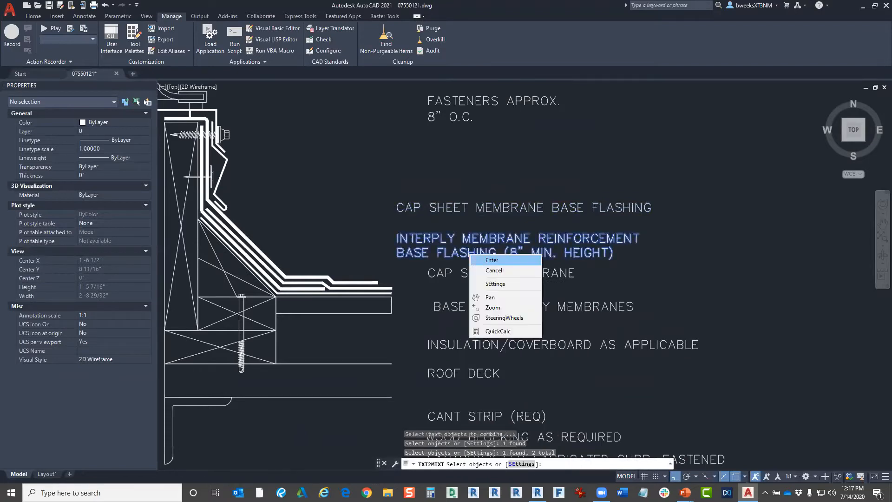
pyautogui.click(478, 261)
# Convert the CAP SHEET MEMBRANE label to multiline text
pyautogui.rightClick(487, 275)
pyautogui.click(495, 284)
pyautogui.click(494, 274)
pyautogui.rightClick(485, 267)
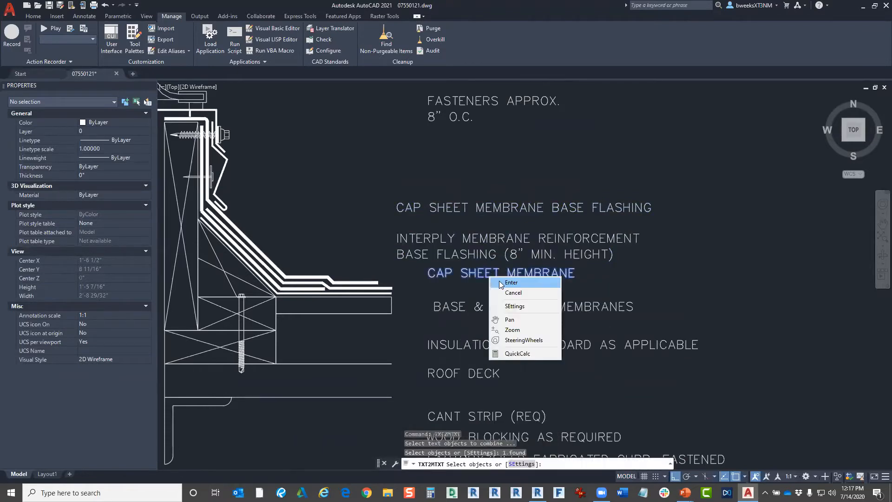
pyautogui.click(500, 272)
# Convert the BASE & INTERPLY MEMBRANES label to multiline text
pyautogui.rightClick(484, 312)
pyautogui.click(504, 147)
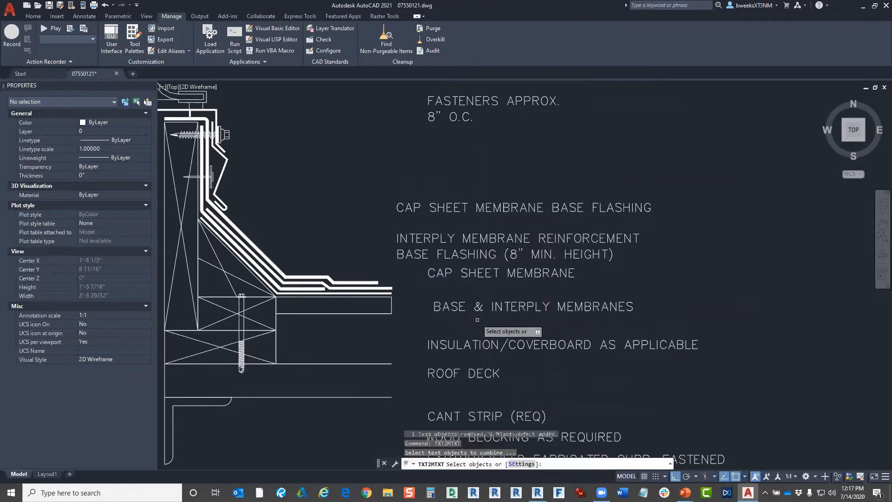
pyautogui.click(502, 309)
pyautogui.rightClick(503, 314)
pyautogui.click(504, 316)
# Convert the INSULATION/COVERBOARD AS APPLICABLE label to multiline text
pyautogui.rightClick(481, 348)
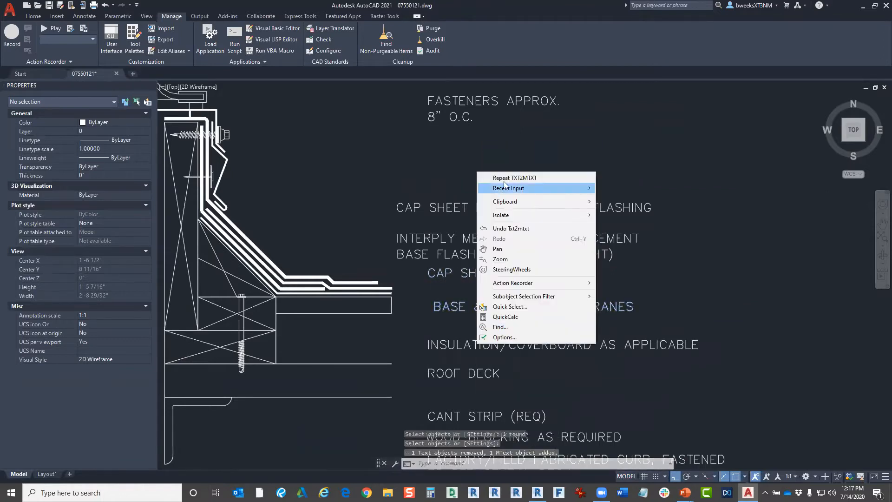
pyautogui.click(506, 181)
pyautogui.click(475, 346)
pyautogui.rightClick(475, 346)
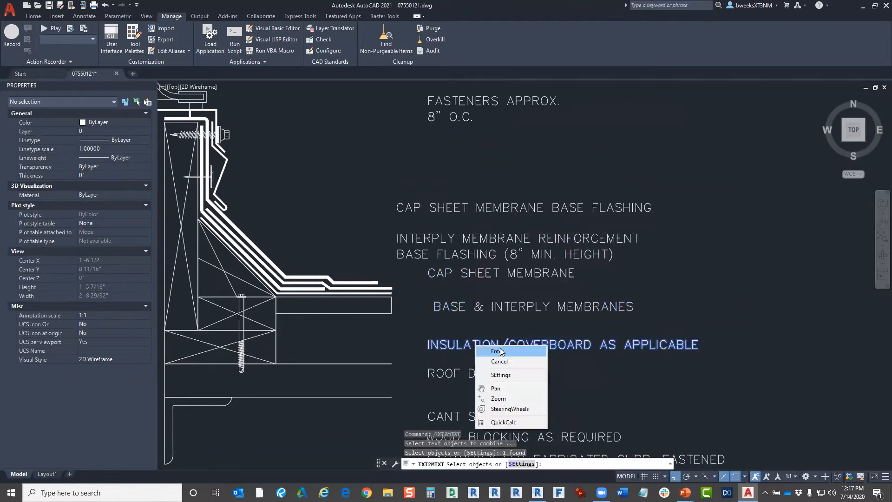
pyautogui.click(501, 352)
pyautogui.rightClick(474, 377)
pyautogui.press('Escape')
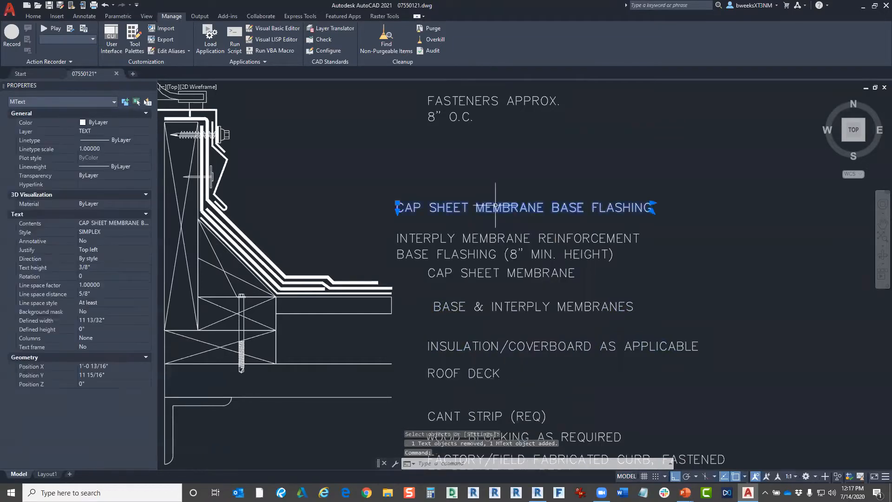
# Convert the ROOF DECK label to multiline text
pyautogui.press('Escape')
pyautogui.rightClick(476, 373)
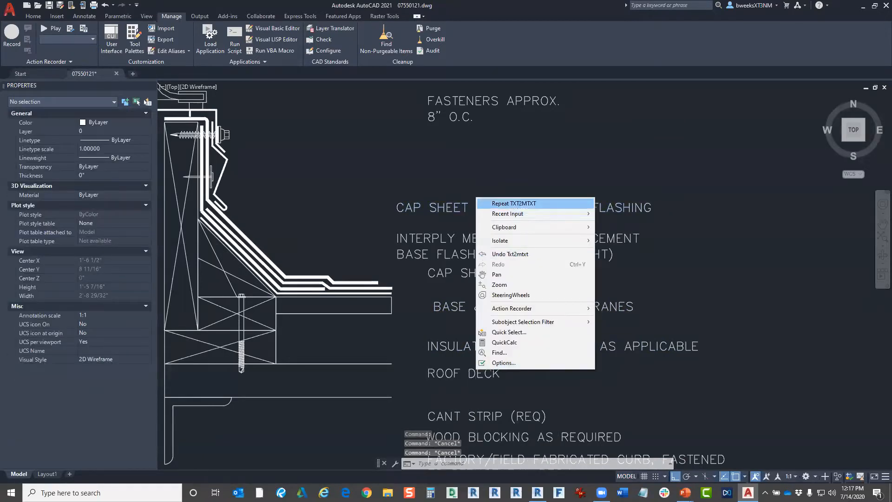
pyautogui.click(492, 203)
pyautogui.rightClick(481, 375)
pyautogui.click(483, 376)
pyautogui.click(476, 374)
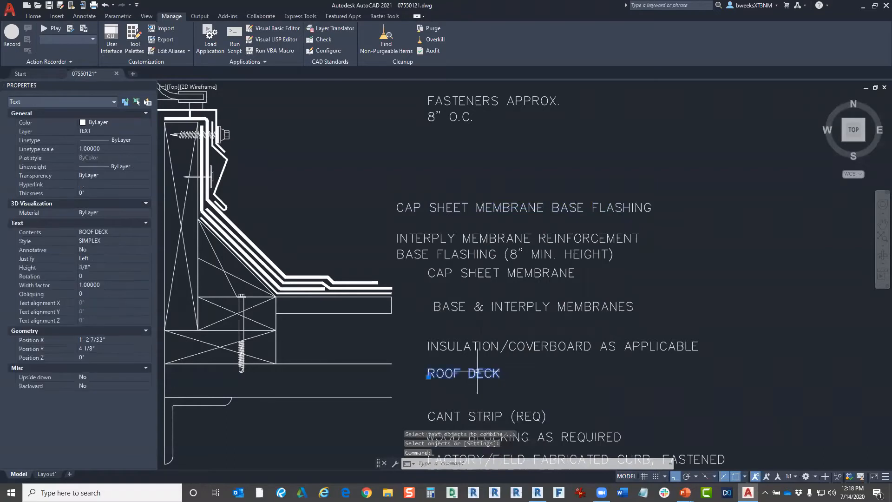
pyautogui.rightClick(478, 374)
pyautogui.click(507, 127)
# Convert the CANT STRIP (REQ) label to multiline text
pyautogui.scroll(-3, 480, 316)
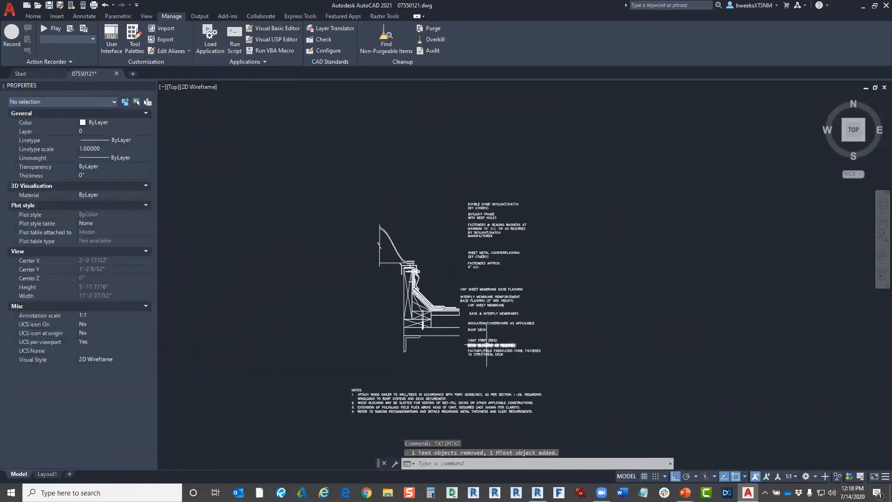
pyautogui.scroll(2, 482, 349)
pyautogui.rightClick(477, 312)
pyautogui.click(516, 146)
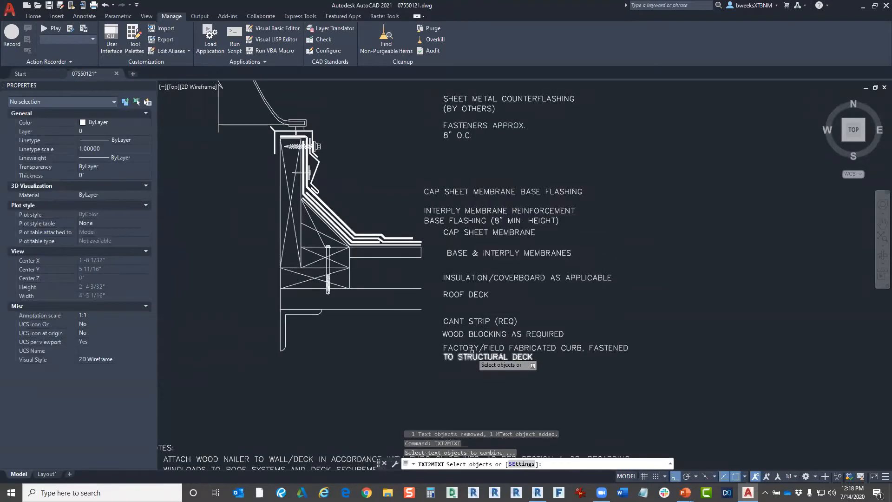
pyautogui.scroll(2, 476, 348)
pyautogui.click(483, 304)
pyautogui.rightClick(480, 308)
pyautogui.click(496, 315)
pyautogui.rightClick(488, 149)
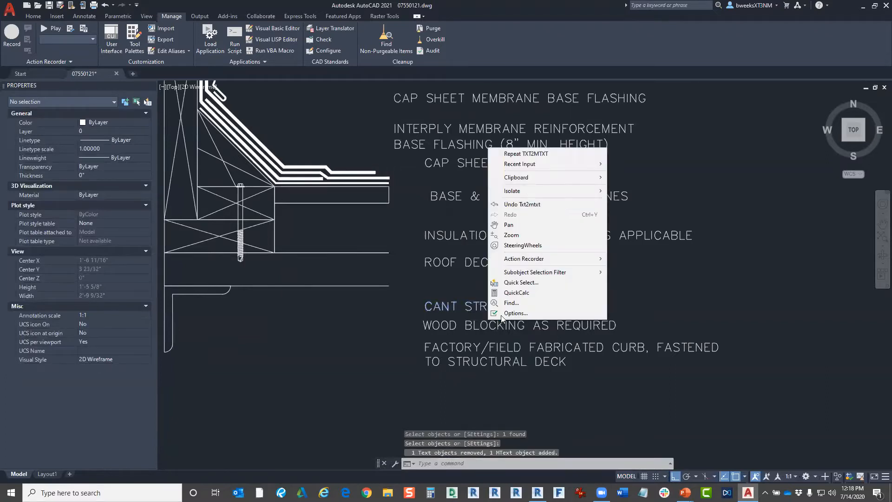
pyautogui.click(525, 156)
pyautogui.rightClick(490, 322)
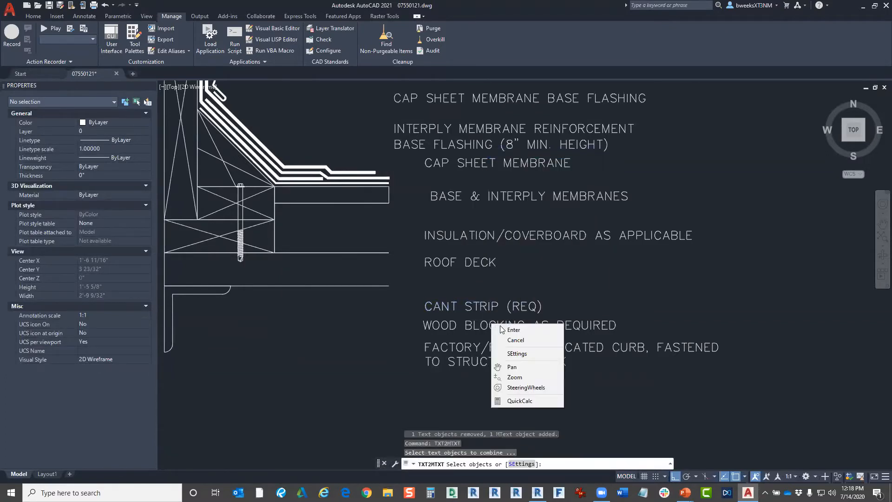
pyautogui.click(500, 329)
# Convert the WOOD BLOCKING AS REQUIRED label to multiline text
pyautogui.rightClick(495, 325)
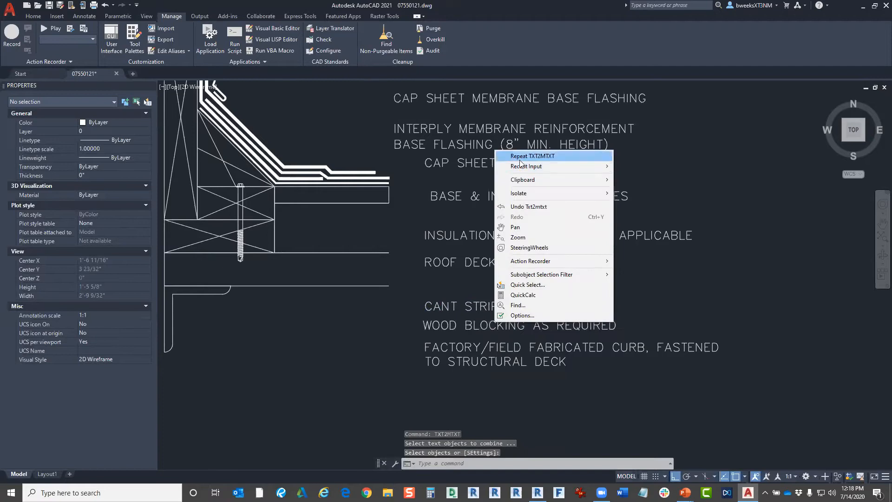
pyautogui.click(520, 155)
pyautogui.click(486, 323)
pyautogui.rightClick(485, 321)
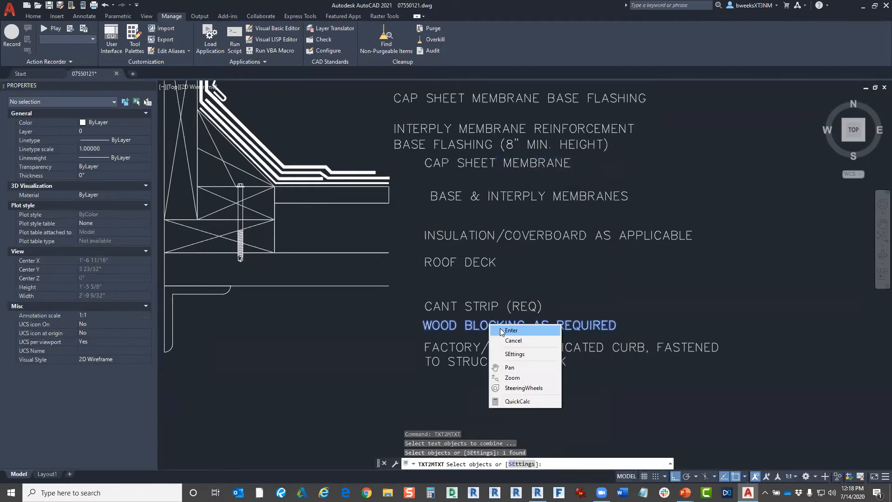
pyautogui.click(498, 328)
# Combine the two lines of the FACTORY/FIELD FABRICATED CURB, FASTENED TO STRUCTURAL DECK label into one multiline text
pyautogui.rightClick(504, 173)
pyautogui.click(539, 178)
pyautogui.click(508, 347)
pyautogui.click(511, 360)
pyautogui.rightClick(510, 361)
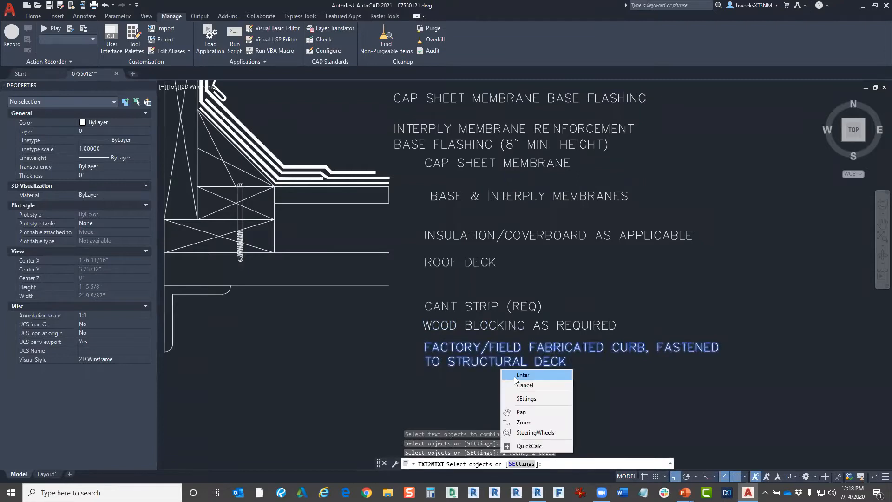
pyautogui.click(517, 371)
# Inspect the object type of the NOTES text below the detail
pyautogui.scroll(-10, 484, 319)
pyautogui.scroll(8, 483, 319)
pyautogui.rightClick(378, 327)
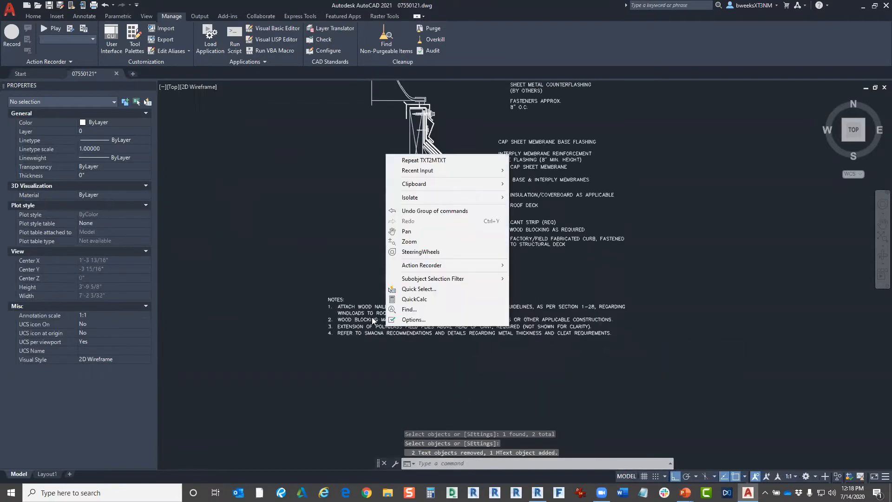
pyautogui.press('Escape')
pyautogui.click(354, 307)
pyautogui.scroll(2, 380, 346)
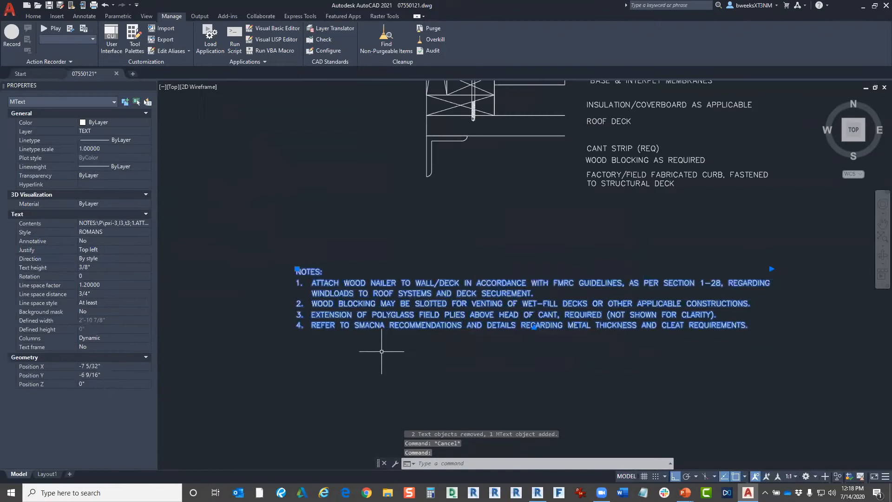
pyautogui.press('Escape')
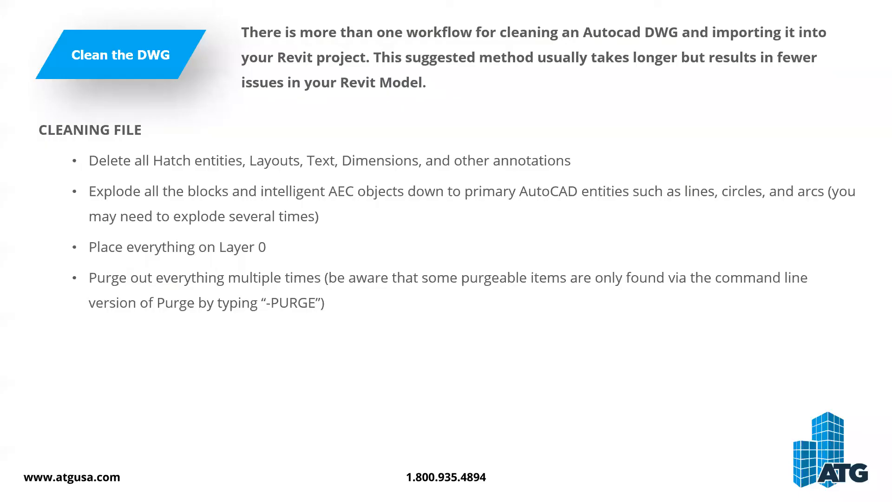
# Switch from the slide show back to AutoCAD and explode all the linework of the skylight curb detail, leaving out the labels
pyautogui.hotkey('alt', 'Tab')
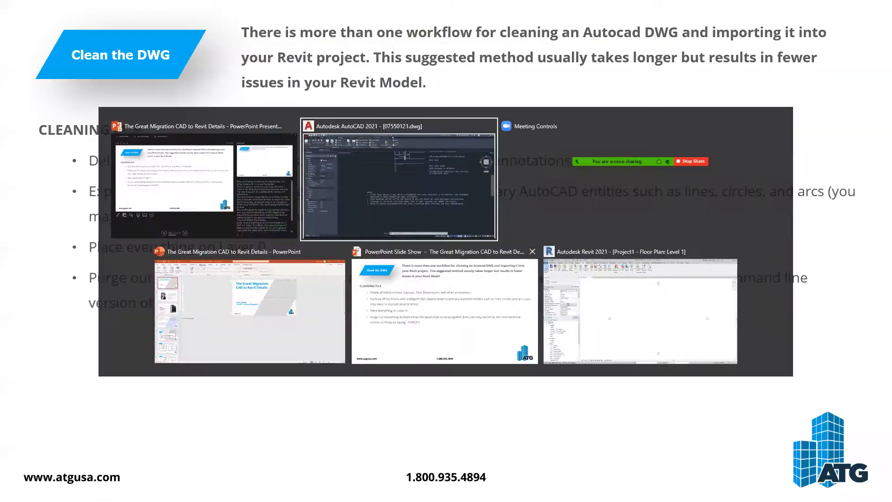
pyautogui.scroll(5, 397, 182)
pyautogui.moveTo(385, 179); pyautogui.dragTo(514, 216, button='middle')
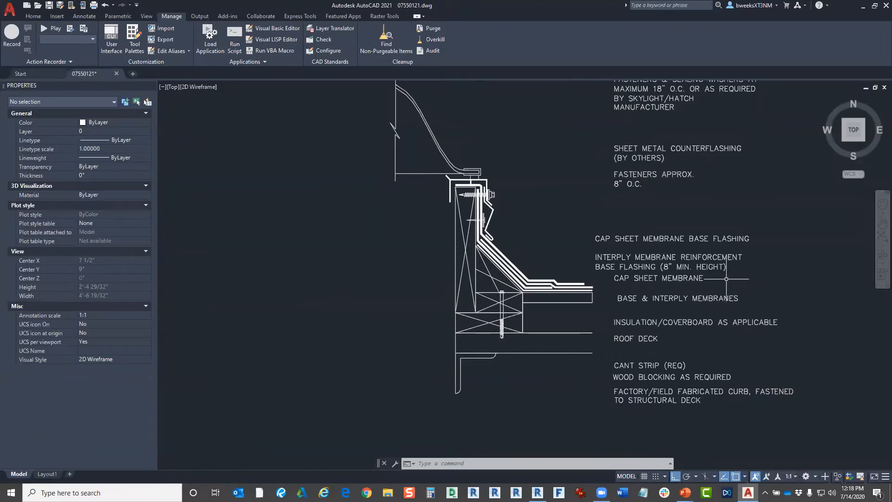
pyautogui.scroll(-2, 660, 299)
pyautogui.scroll(2, 613, 267)
pyautogui.moveTo(613, 267); pyautogui.dragTo(610, 266, button='middle')
pyautogui.scroll(-1, 610, 266)
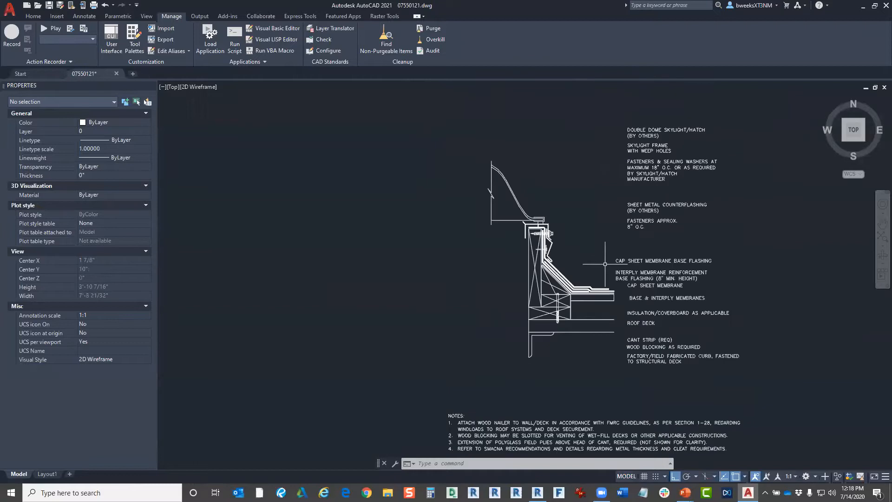
pyautogui.click(434, 367)
pyautogui.click(619, 130)
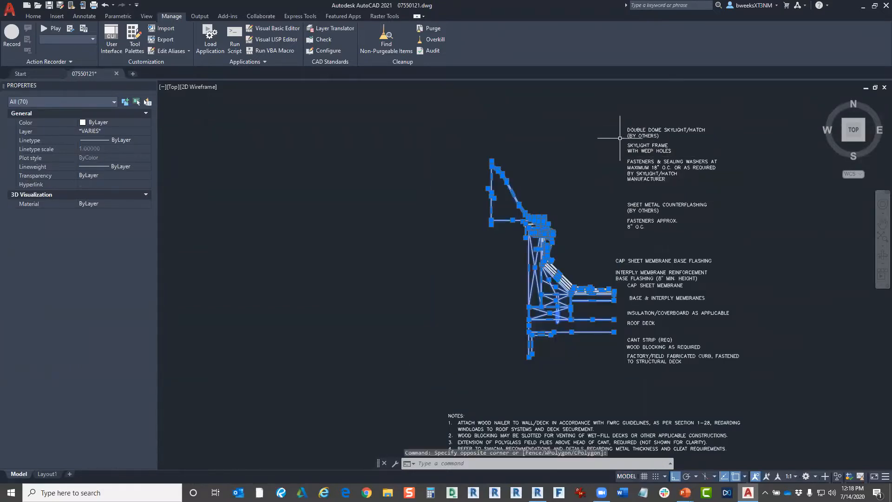
pyautogui.press('Return')
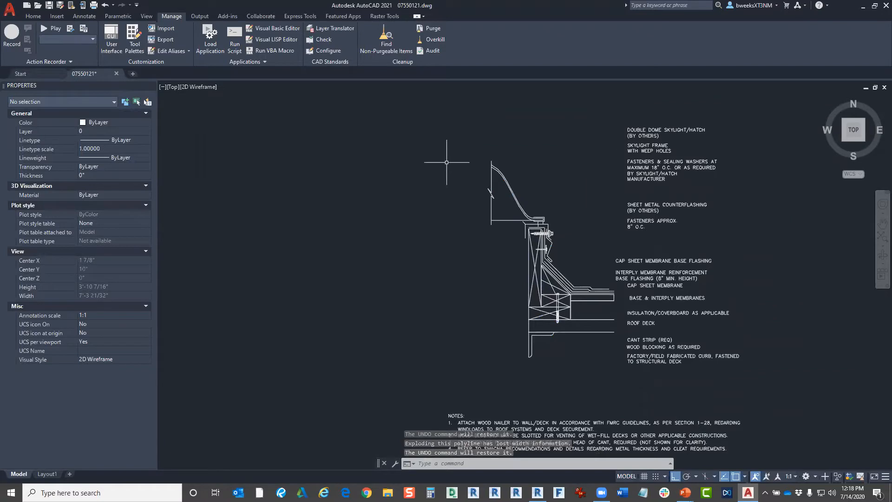
# Explode the detail's linework again to break down any remaining nested objects
pyautogui.press('Return')
pyautogui.click(447, 130)
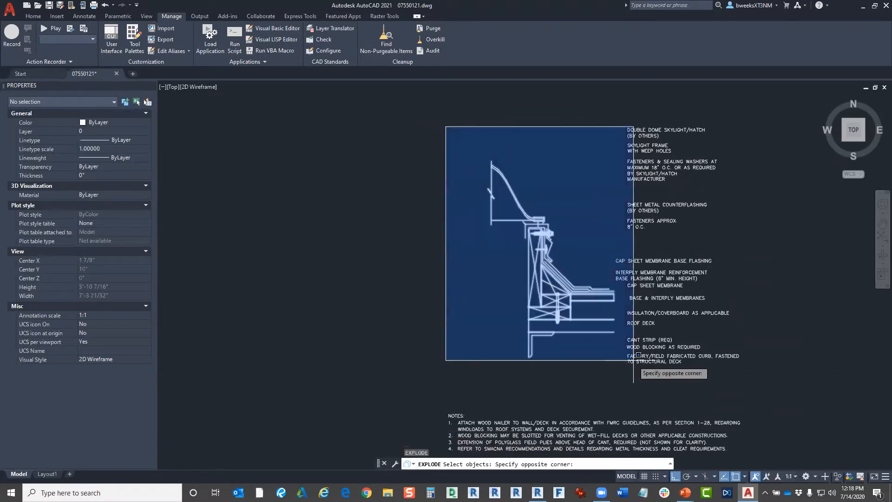
pyautogui.click(622, 370)
pyautogui.press('Return')
pyautogui.rightClick(451, 181)
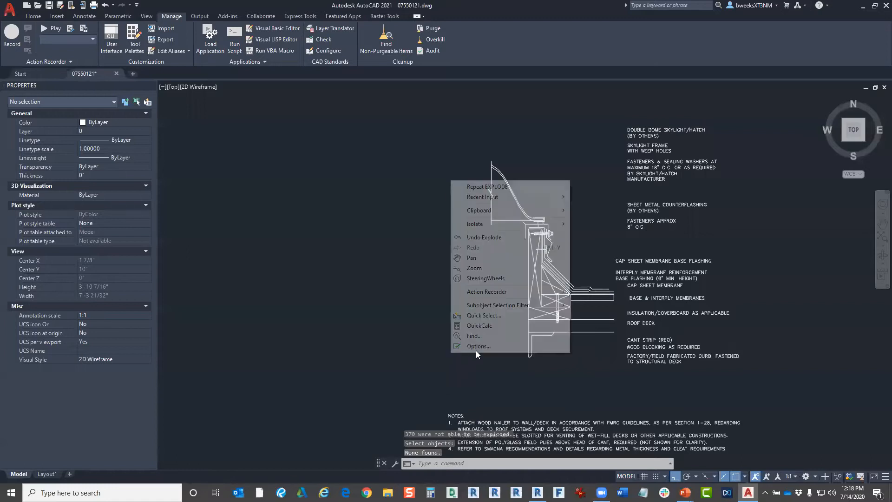
pyautogui.click(469, 189)
pyautogui.click(426, 376)
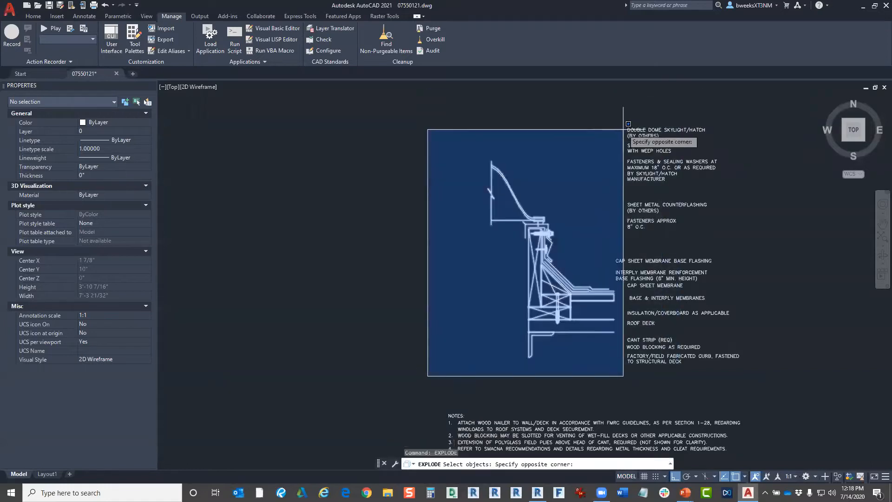
pyautogui.click(611, 133)
pyautogui.press('Escape')
pyautogui.press('Escape')
pyautogui.press('Escape')
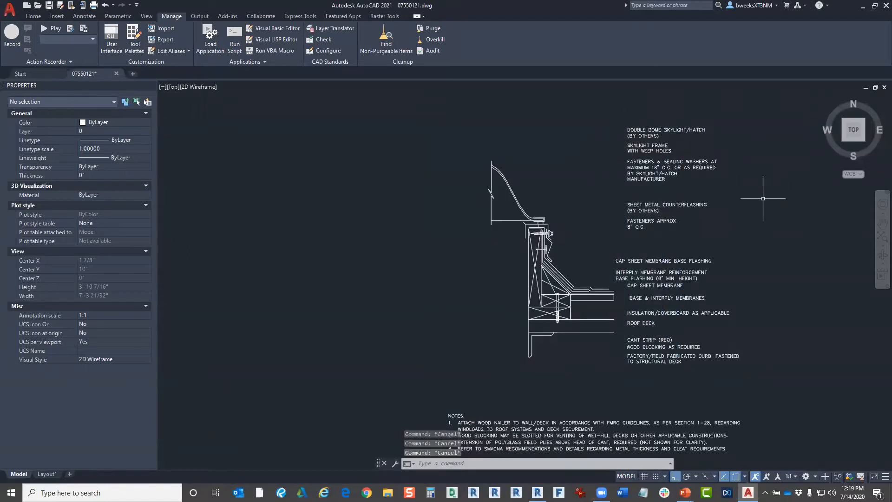
# Try to flatten the exploded linework of the detail with the FLATTEN command
pyautogui.write('f')
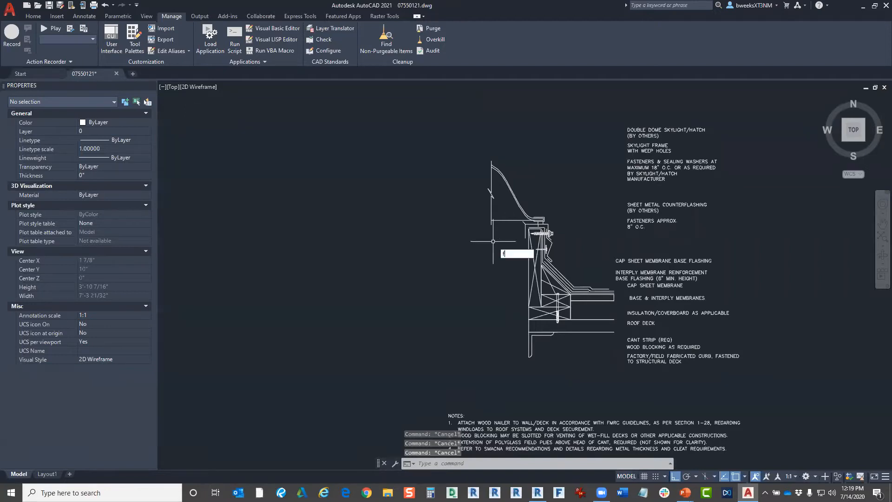
pyautogui.write('latten')
pyautogui.press('Return')
pyautogui.click(446, 126)
pyautogui.click(631, 370)
pyautogui.press('Return')
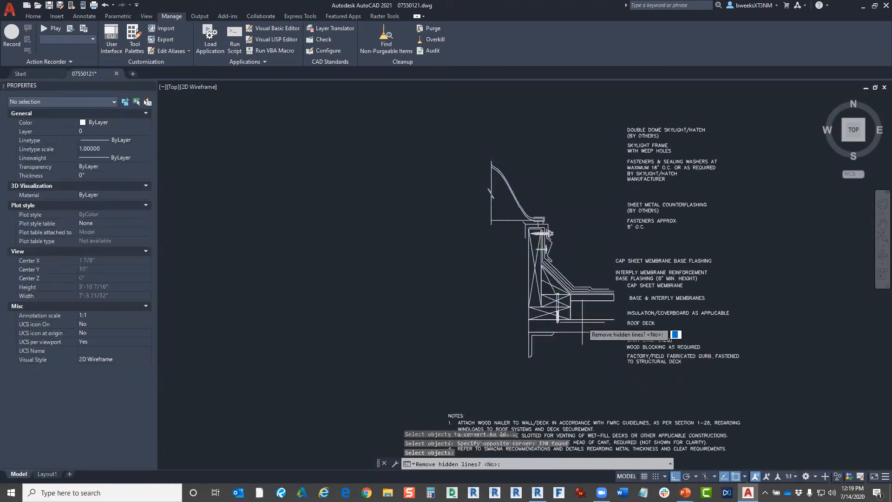
pyautogui.press('Escape')
pyautogui.press('Escape')
# Move the whole detail with its labels and notes, using the curb's corner at the deck's lower line as base point and @0,0 as second point
pyautogui.scroll(-2, 530, 270)
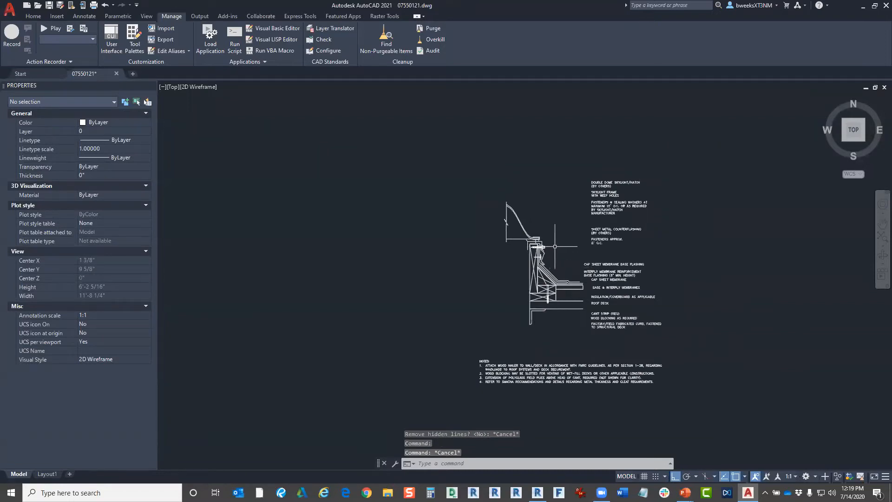
pyautogui.scroll(-5, 514, 249)
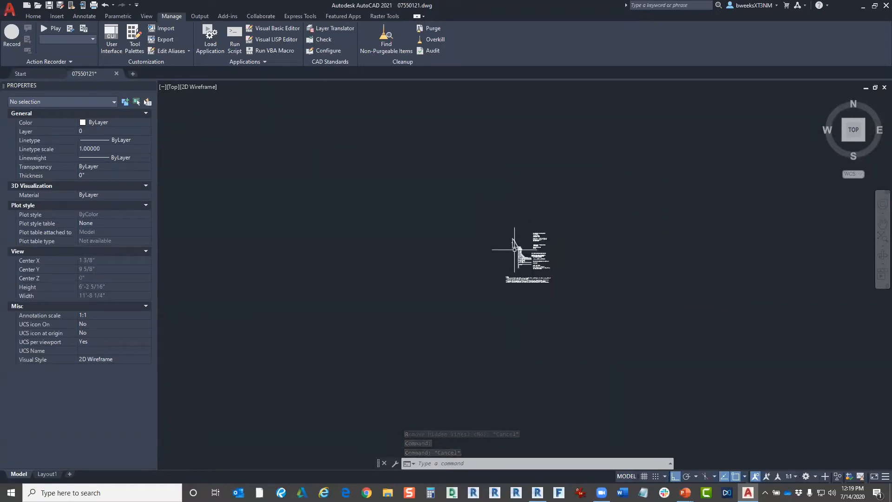
pyautogui.scroll(5, 514, 250)
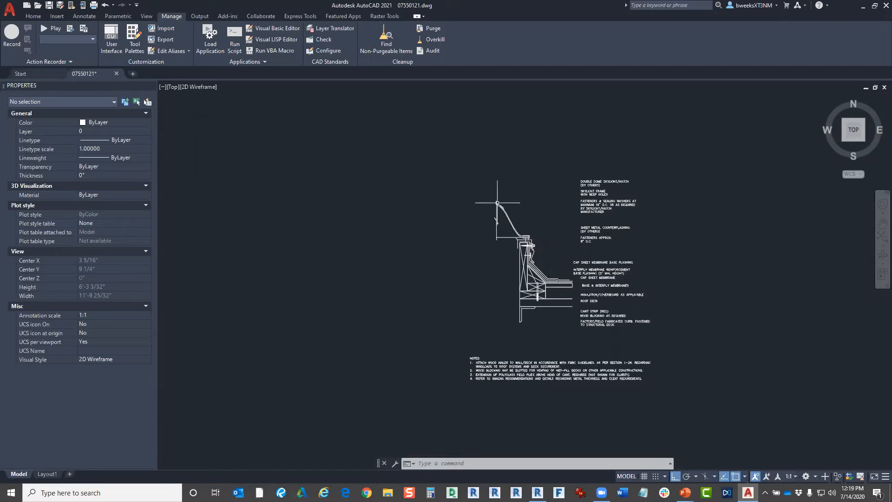
pyautogui.click(398, 137)
pyautogui.click(706, 425)
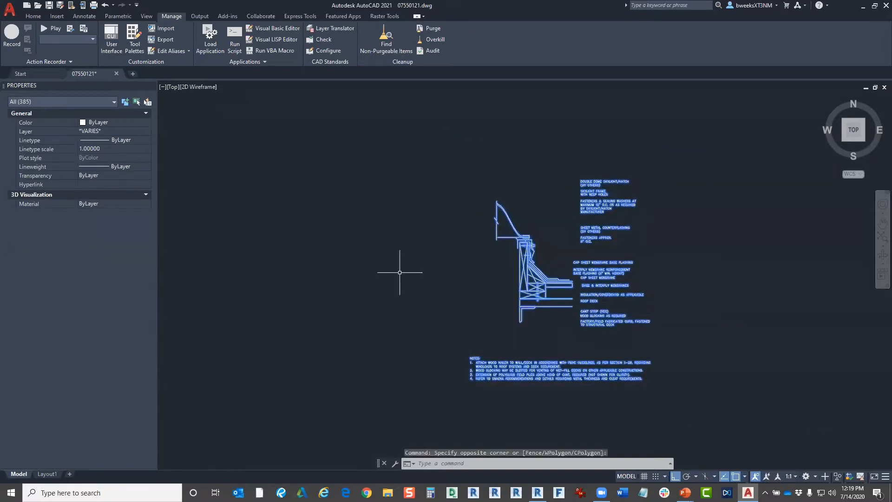
pyautogui.write('m')
pyautogui.press('Return')
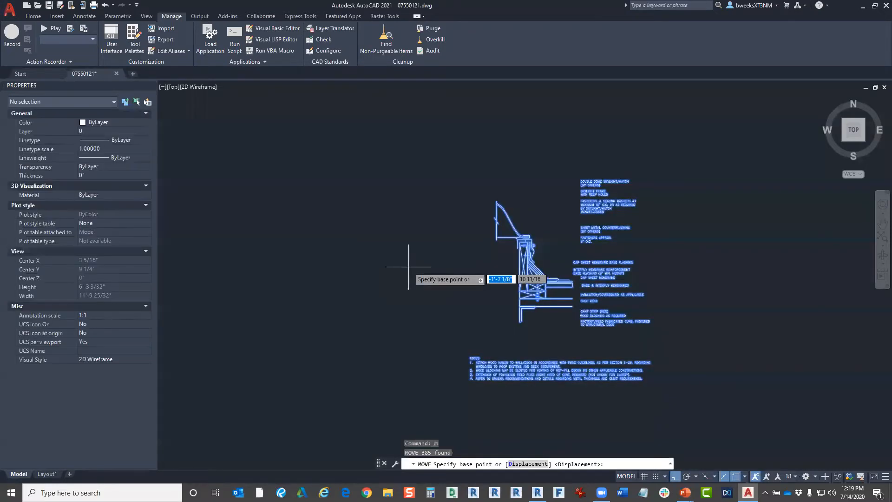
pyautogui.scroll(5, 521, 296)
pyautogui.click(521, 295)
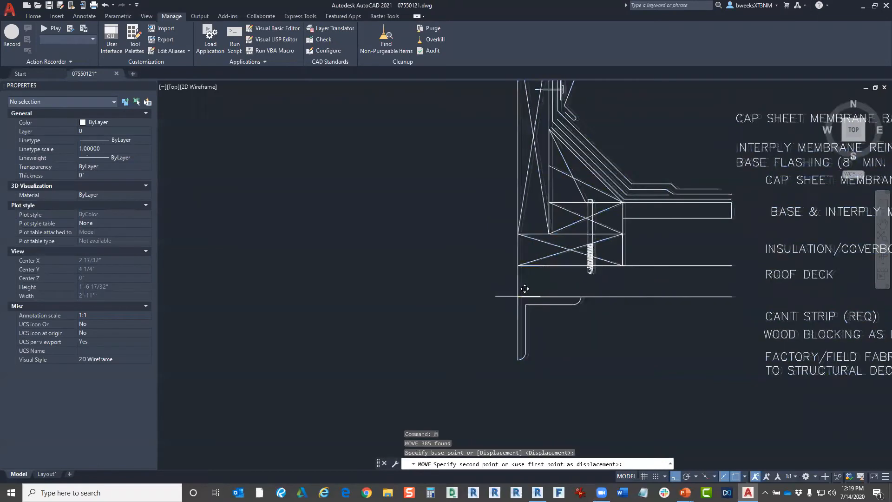
pyautogui.press('F8')
pyautogui.write('@0,0')
pyautogui.press('Return')
# Put all the linework of the detail, without the labels and notes, on layer 0
pyautogui.write('z')
pyautogui.press('Return')
pyautogui.write('e')
pyautogui.press('Return')
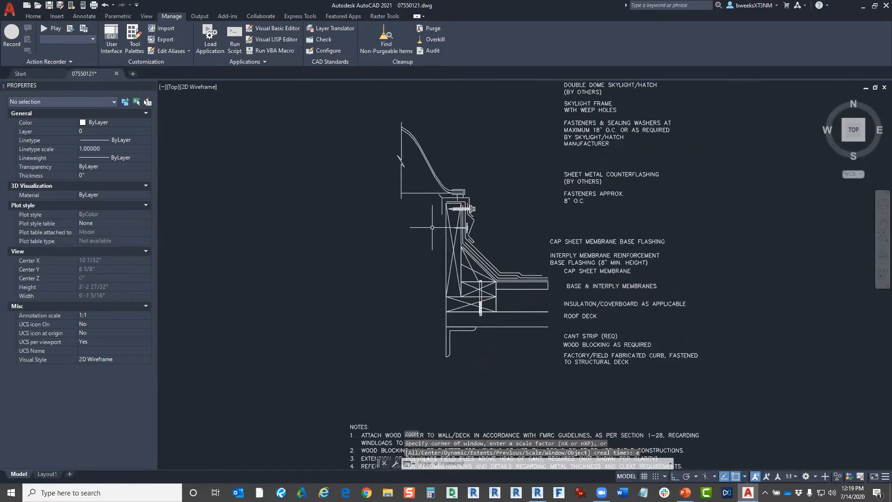
pyautogui.click(355, 100)
pyautogui.click(553, 369)
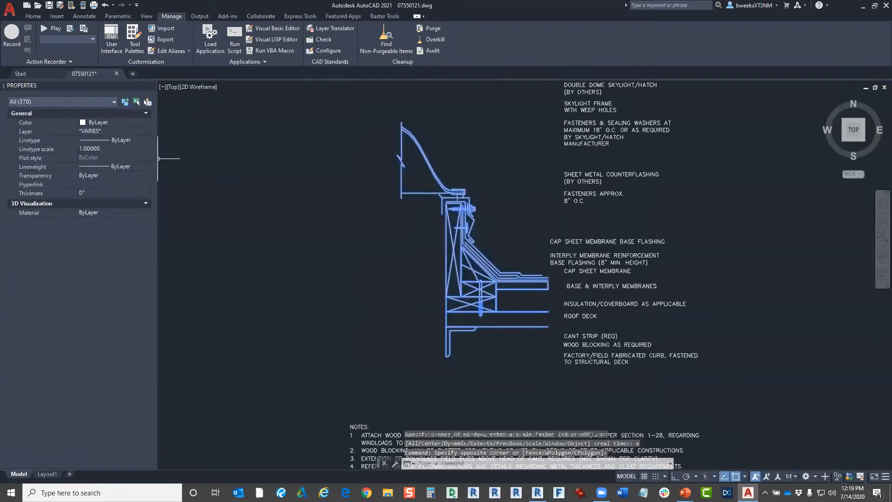
pyautogui.click(148, 132)
pyautogui.click(147, 131)
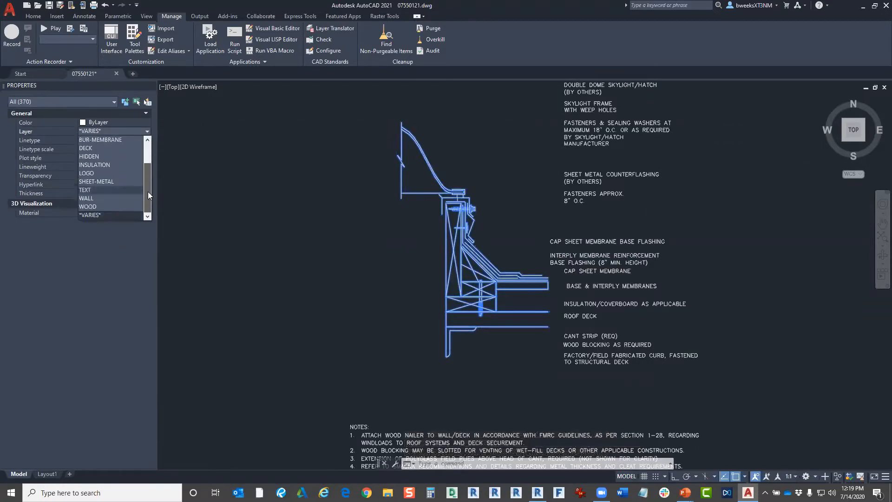
pyautogui.click(106, 139)
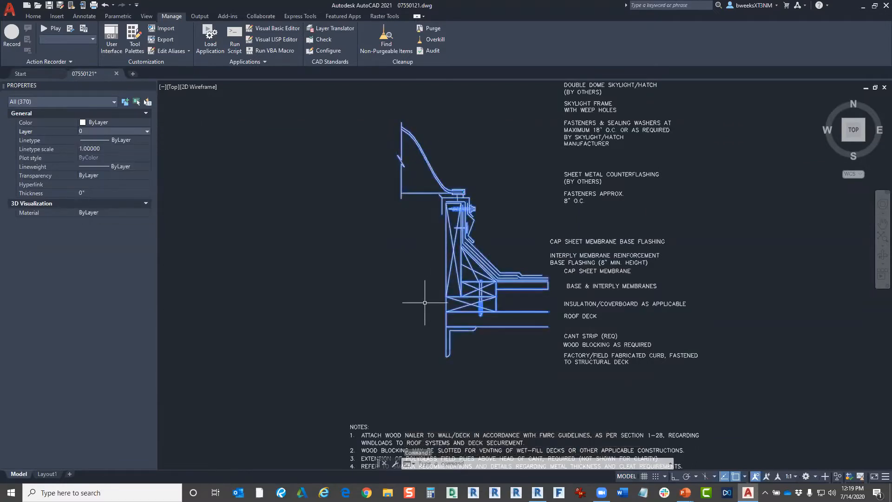
# Review the drawing's unused named items in the Purge dialog
pyautogui.write('purge')
pyautogui.press('Return')
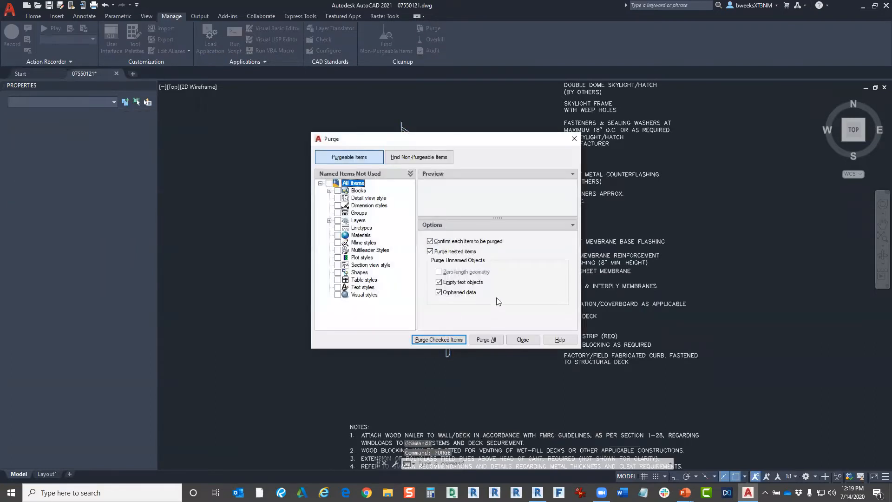
pyautogui.press('Escape')
# Put the entire detail, including its labels and notes, on layer 0
pyautogui.scroll(-3, 513, 258)
pyautogui.scroll(2, 577, 203)
pyautogui.click(580, 203)
pyautogui.scroll(-2, 581, 200)
pyautogui.press('Escape')
pyautogui.click(581, 200)
pyautogui.click(394, 376)
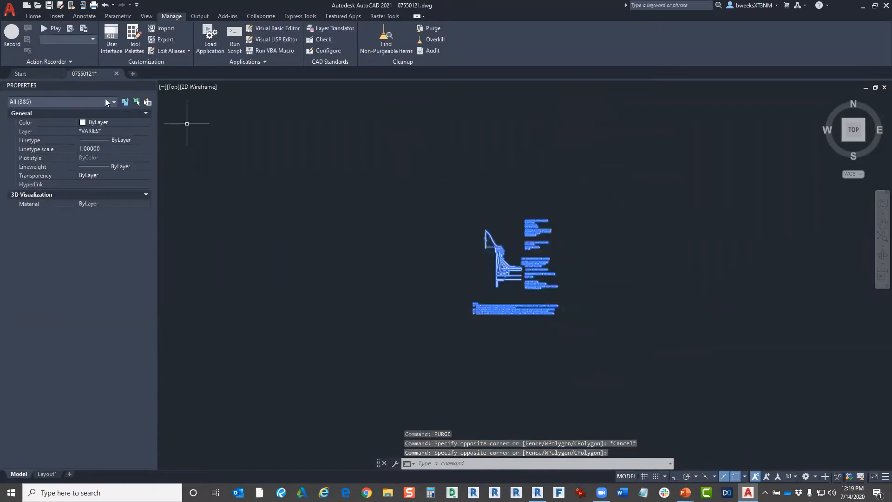
pyautogui.click(147, 130)
pyautogui.click(96, 140)
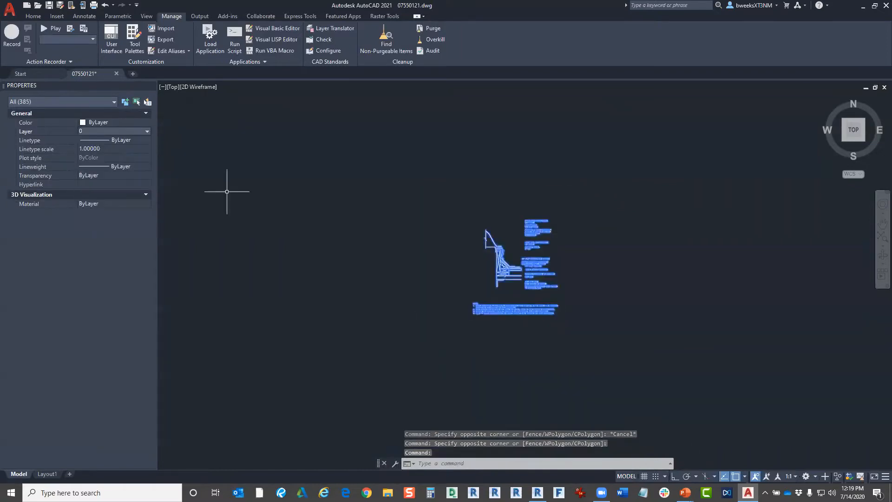
# Purge all unused items from the drawing at once and recheck the Purge dialog for leftovers
pyautogui.write('z')
pyautogui.press('Return')
pyautogui.write('e')
pyautogui.press('Return')
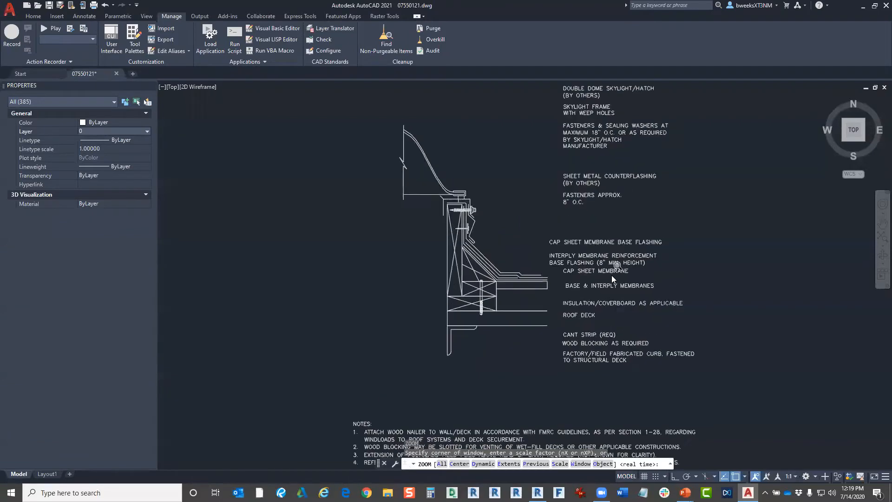
pyautogui.write('purge')
pyautogui.press('Return')
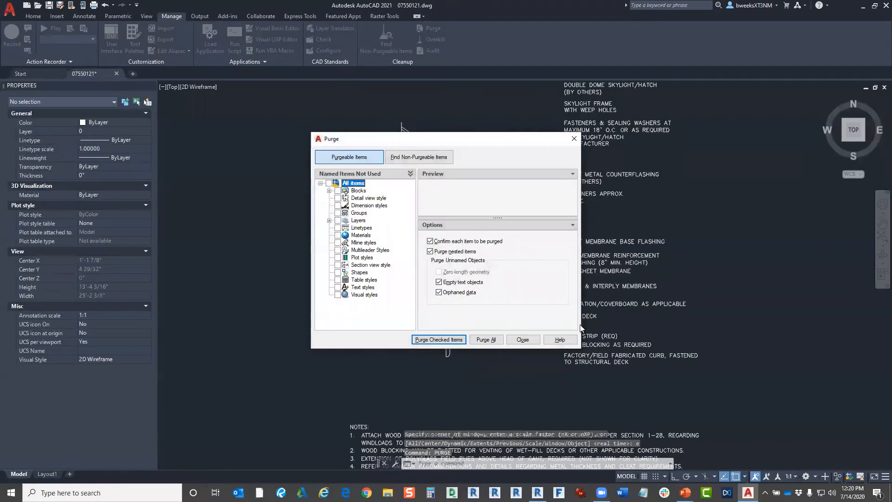
pyautogui.click(485, 339)
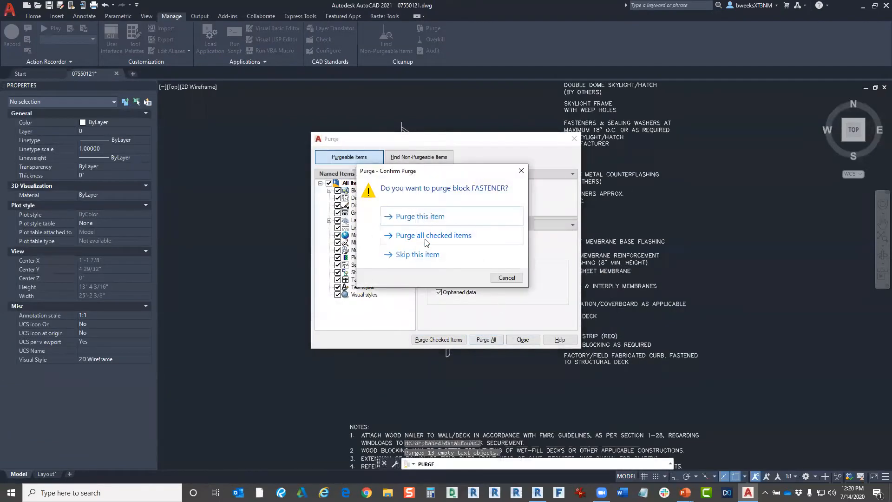
pyautogui.click(425, 236)
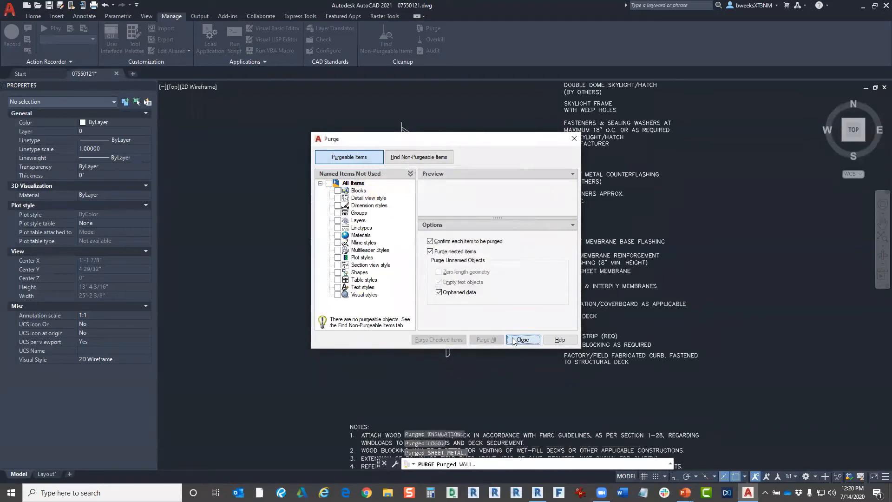
pyautogui.click(523, 340)
pyautogui.rightClick(255, 166)
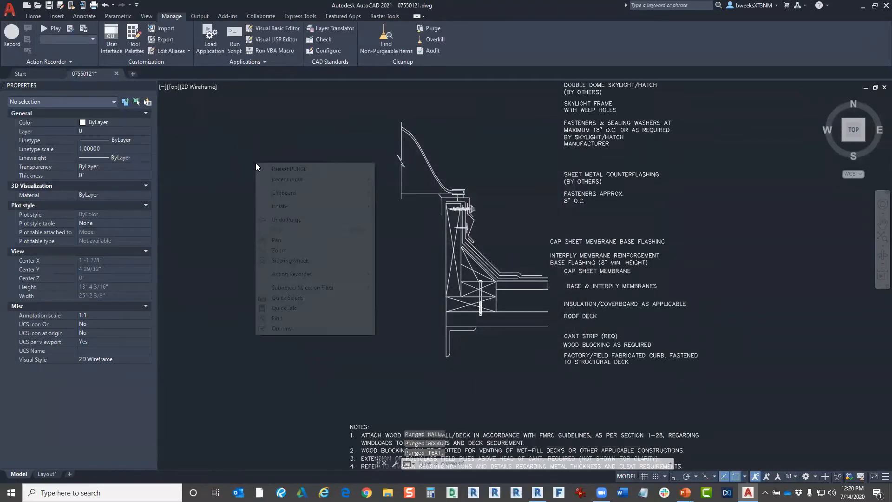
pyautogui.click(285, 169)
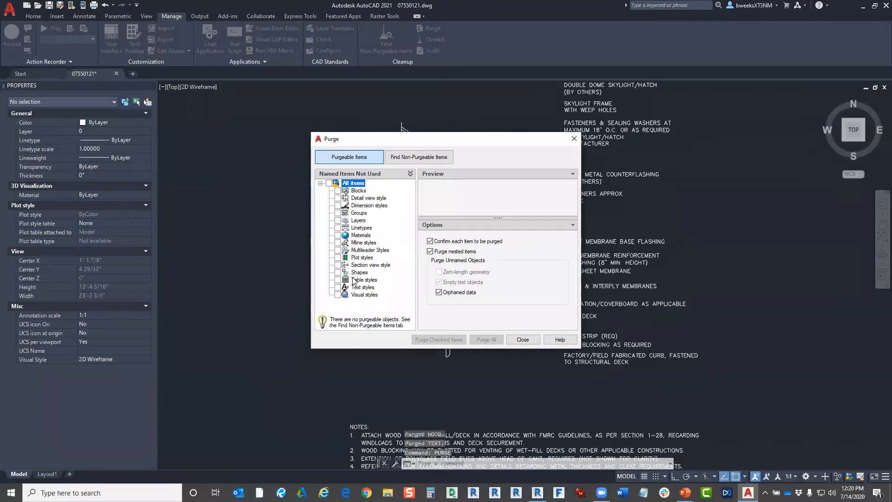
pyautogui.click(521, 343)
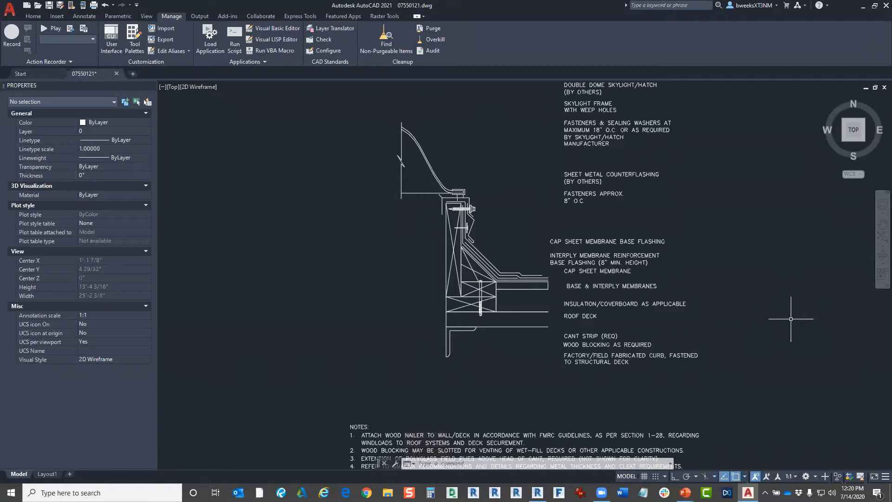
# Create a new drawing from the acad template
pyautogui.scroll(-2, 517, 267)
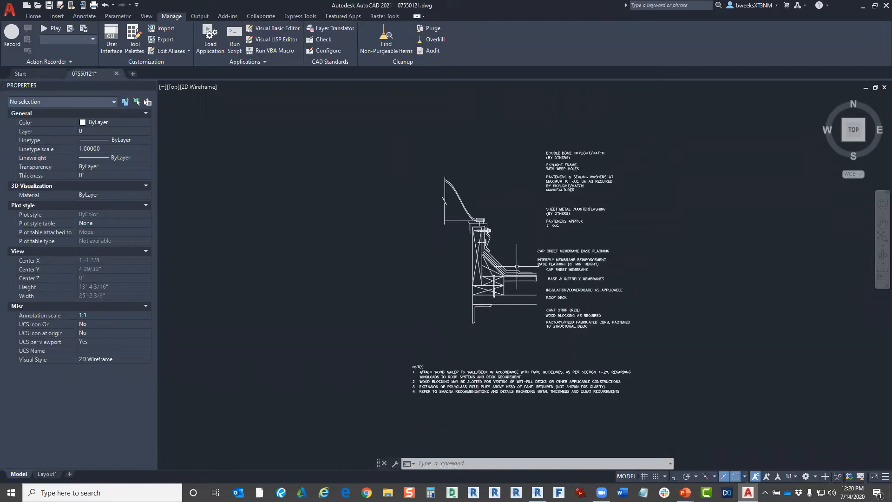
pyautogui.click(33, 17)
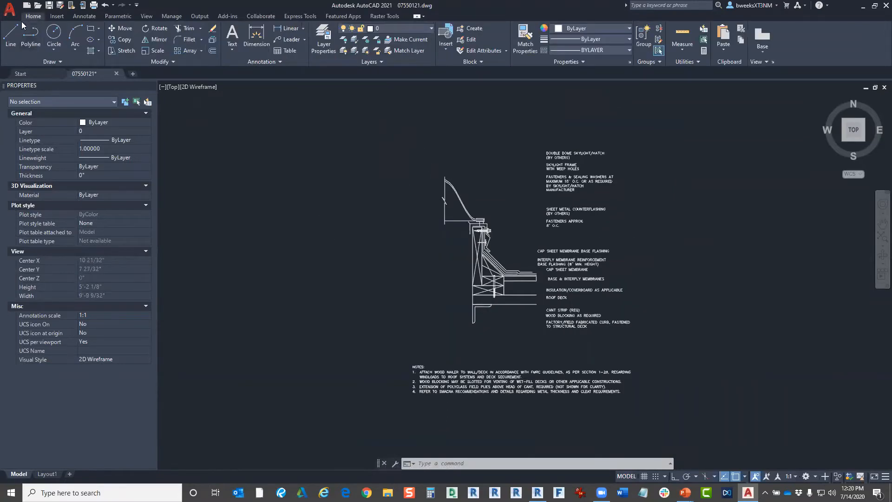
pyautogui.click(14, 16)
pyautogui.click(25, 4)
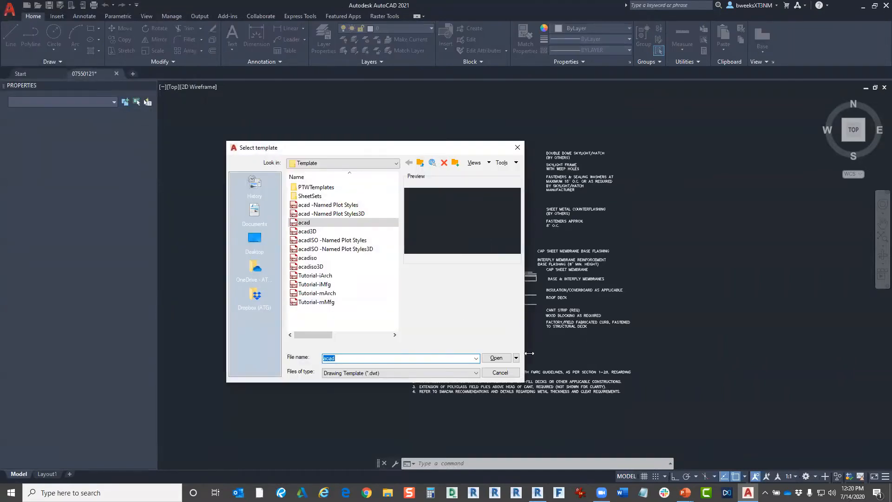
pyautogui.click(496, 358)
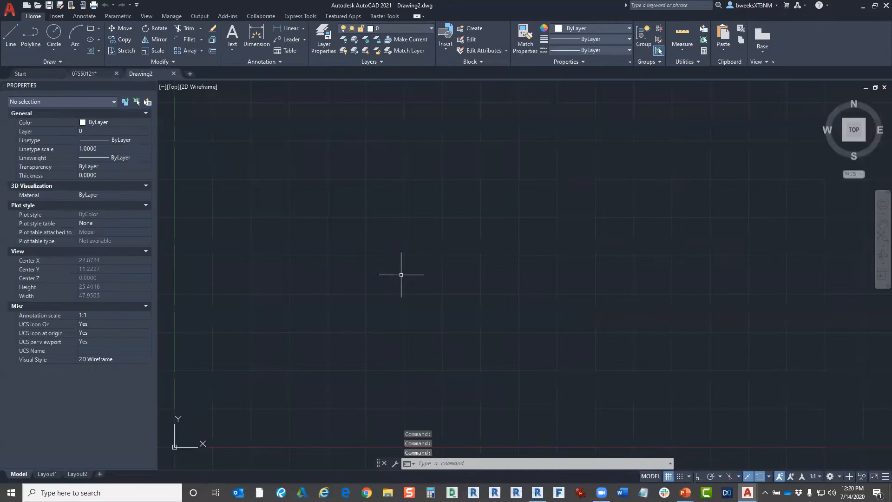
# Set the new drawing's length units to Architectural
pyautogui.press('Return')
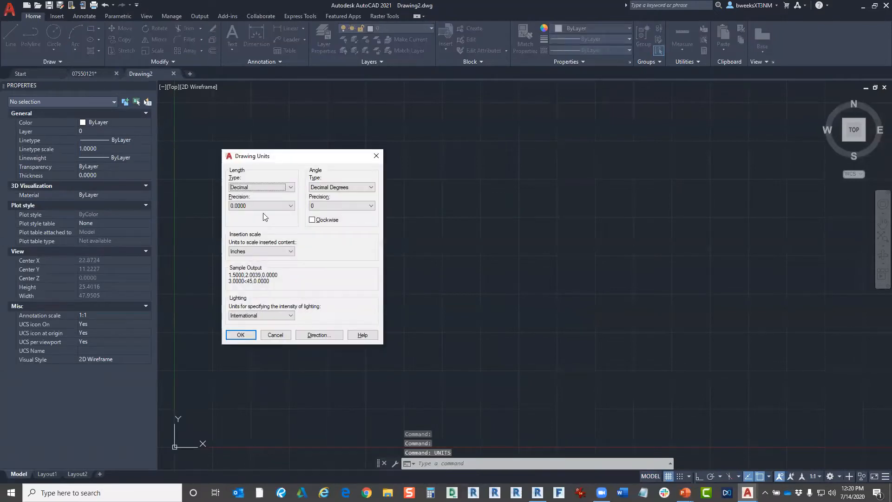
pyautogui.click(263, 187)
pyautogui.press('Up')
pyautogui.press('Return')
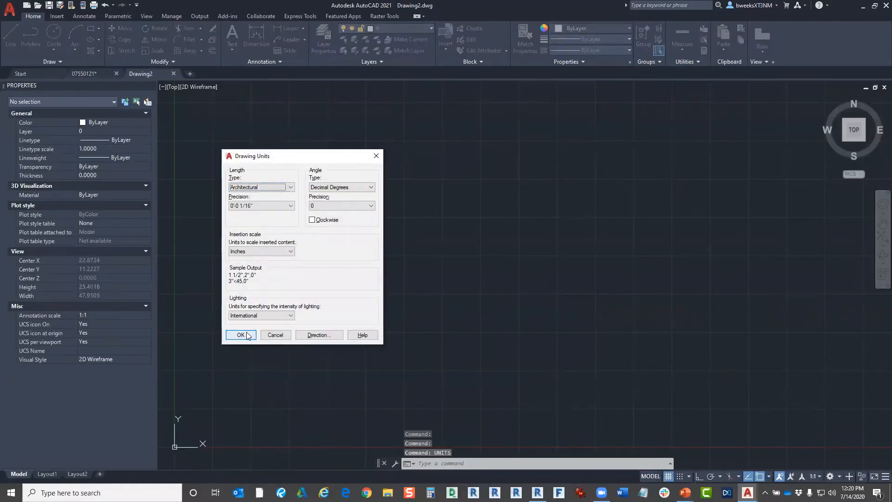
pyautogui.press('Escape')
# Copy the whole detail with its labels and notes from drawing 07550121 to the clipboard
pyautogui.click(93, 76)
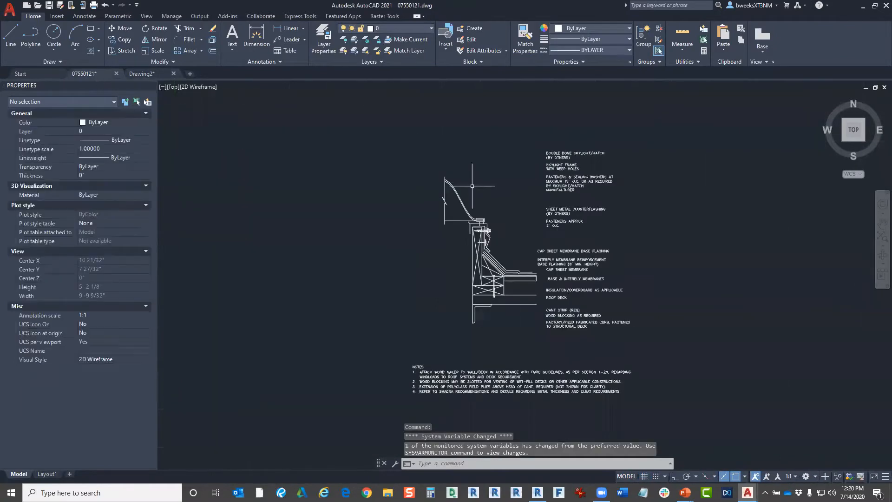
pyautogui.scroll(-2, 395, 181)
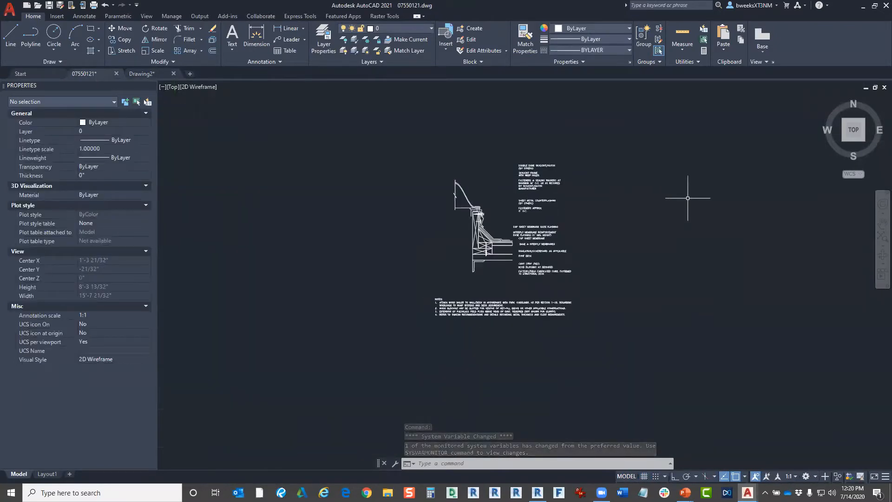
pyautogui.click(631, 130)
pyautogui.click(371, 372)
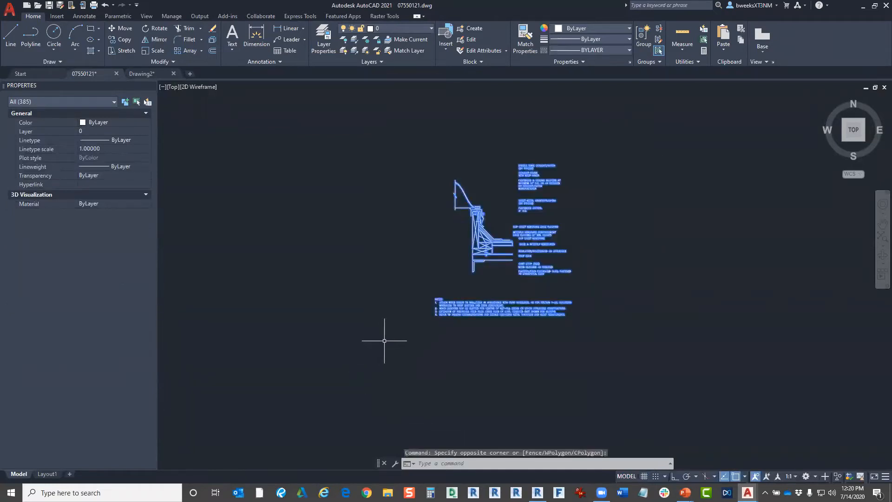
pyautogui.hotkey('ctrl', 'c')
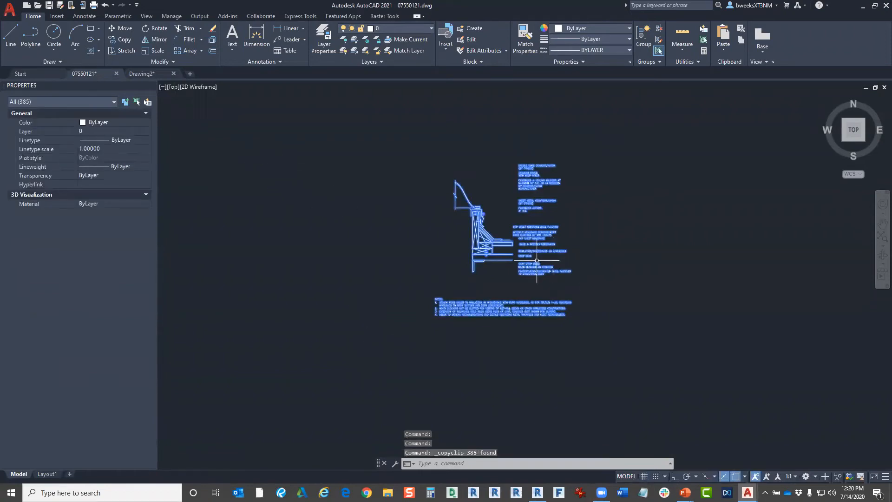
# Paste the copied detail into Drawing2 near the origin
pyautogui.click(142, 73)
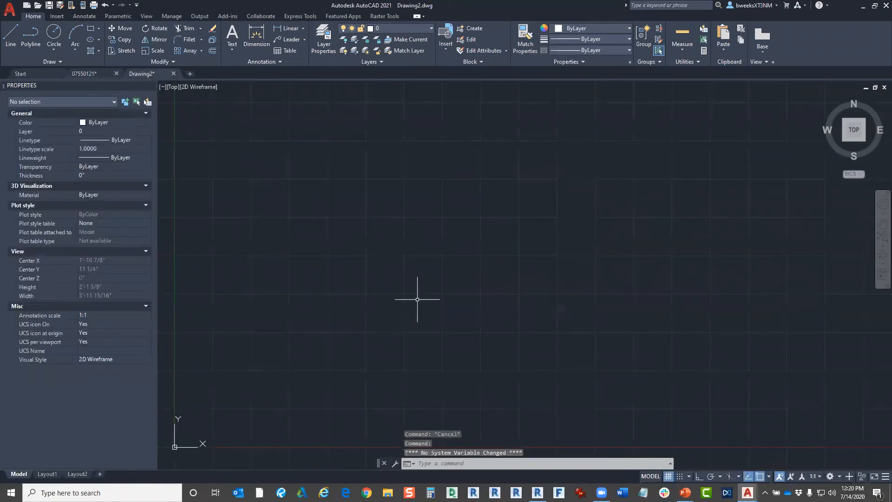
pyautogui.scroll(-5, 429, 268)
pyautogui.scroll(2, 414, 255)
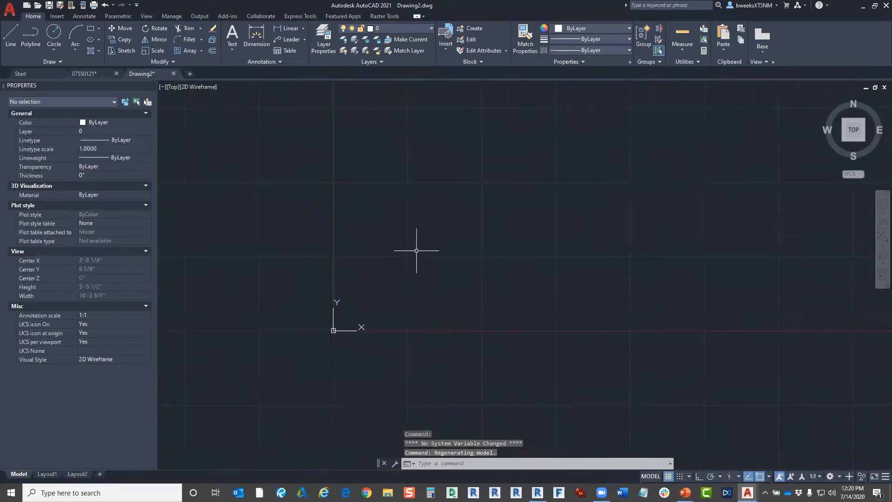
pyautogui.hotkey('ctrl', 'v')
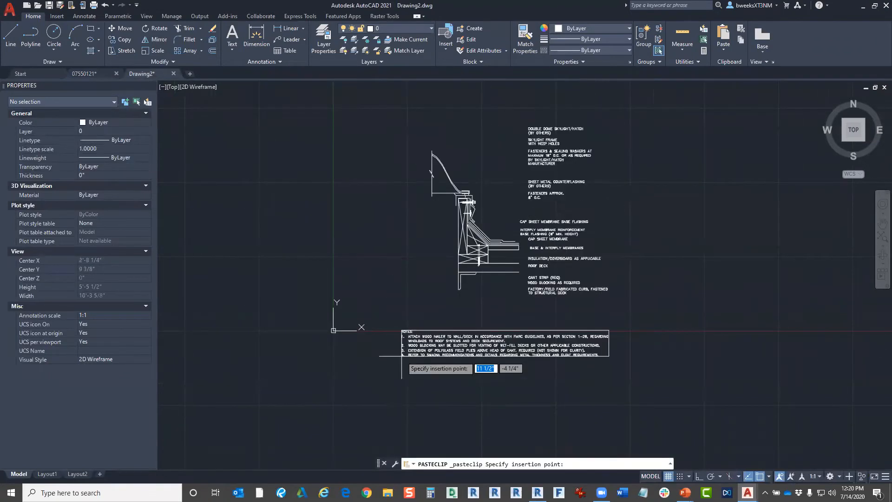
pyautogui.press('Escape')
pyautogui.press('Escape')
# Try to move the pasted detail to the origin by entering 0,0 as the second point
pyautogui.click(361, 386)
pyautogui.click(617, 179)
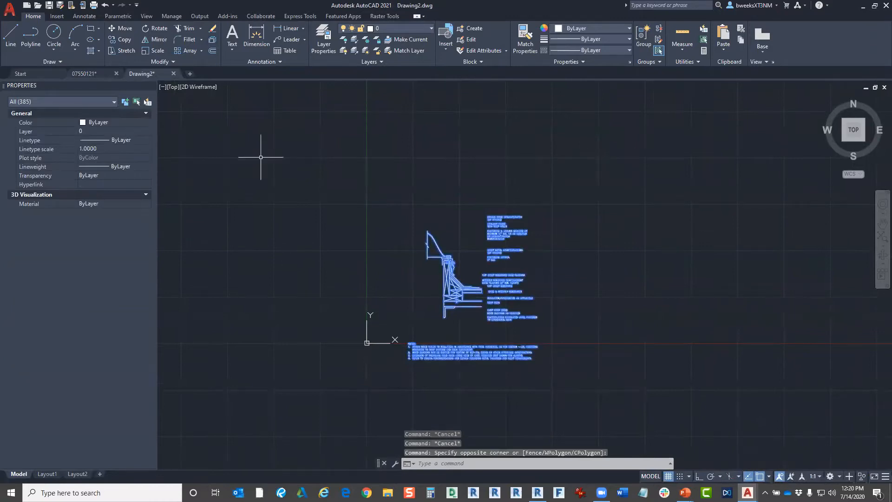
pyautogui.write('m')
pyautogui.press('Return')
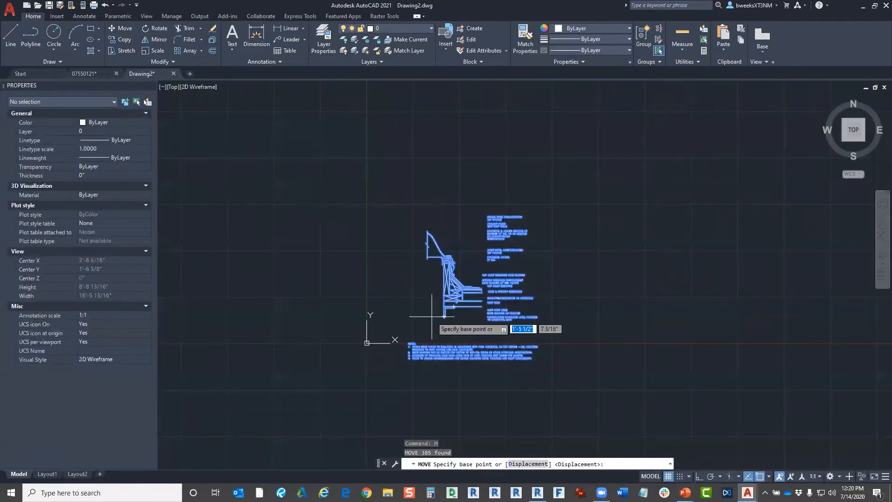
pyautogui.scroll(8, 444, 320)
pyautogui.click(502, 262)
pyautogui.write('0,0')
pyautogui.press('Return')
pyautogui.scroll(-6, 375, 342)
pyautogui.click(515, 204)
pyautogui.press('Escape')
pyautogui.press('Escape')
# Try to move the detail from the curb's corner at the deck's lower line, entering 0,0,0 as the second point
pyautogui.click(299, 425)
pyautogui.click(526, 178)
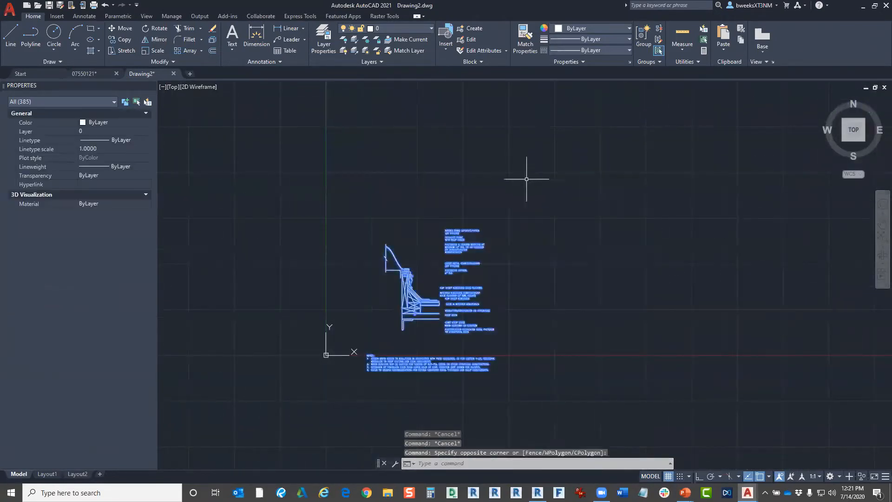
pyautogui.click(528, 181)
pyautogui.click(437, 227)
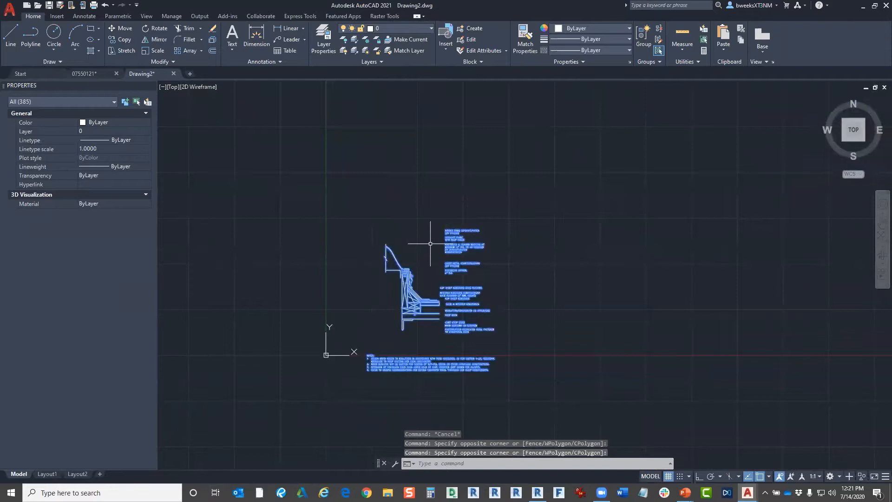
pyautogui.write('m')
pyautogui.press('Return')
pyautogui.scroll(8, 404, 319)
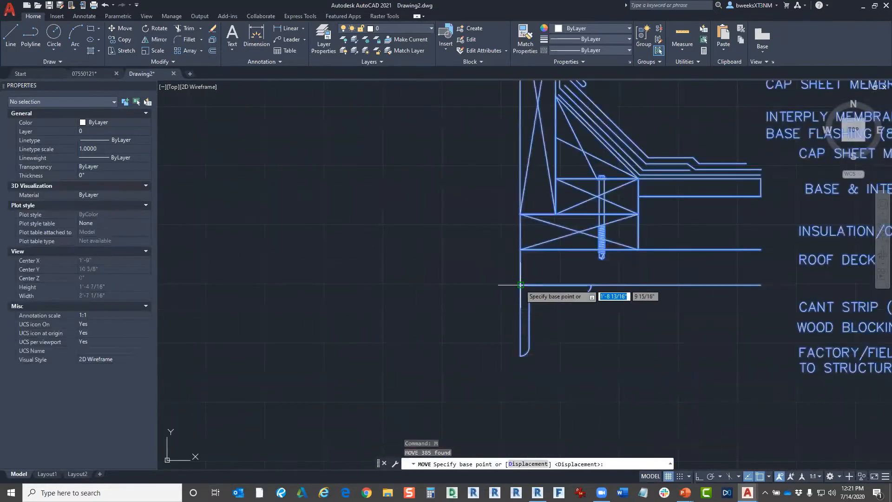
pyautogui.click(521, 285)
pyautogui.write('0,0,0')
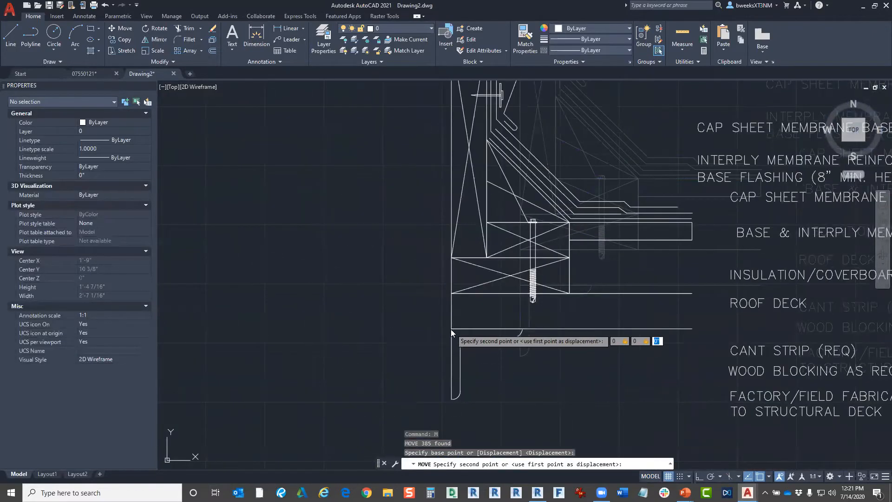
pyautogui.press('Return')
pyautogui.scroll(-13, 473, 333)
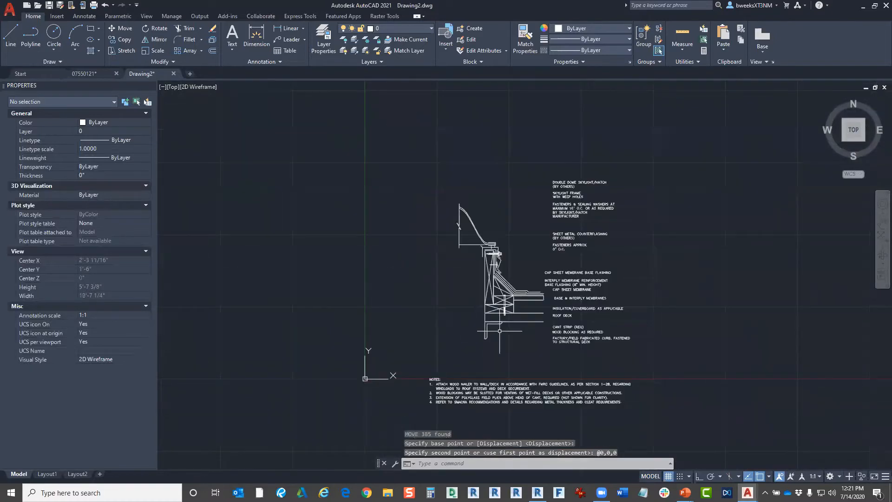
# Move the whole detail horizontally with Ortho on, aligning the curb's corner at the deck's lower line with the Y axis
pyautogui.click(633, 197)
pyautogui.click(402, 411)
pyautogui.scroll(8, 510, 345)
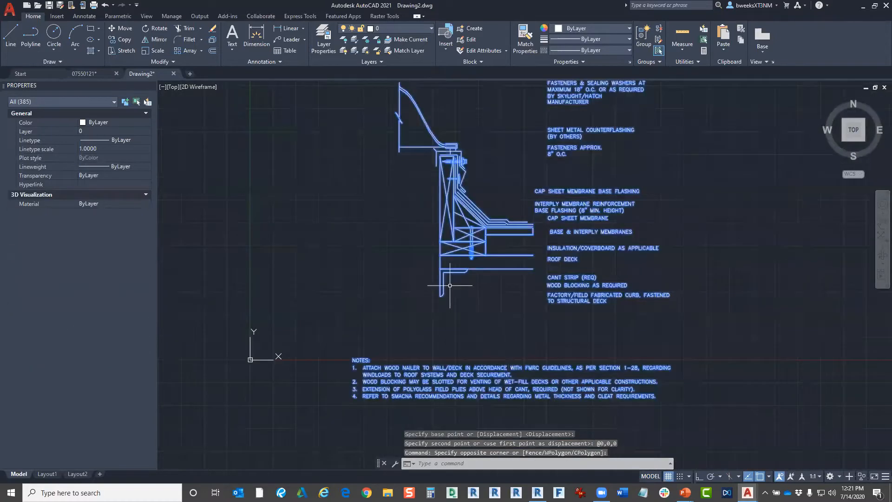
pyautogui.write('m')
pyautogui.press('Return')
pyautogui.click(448, 262)
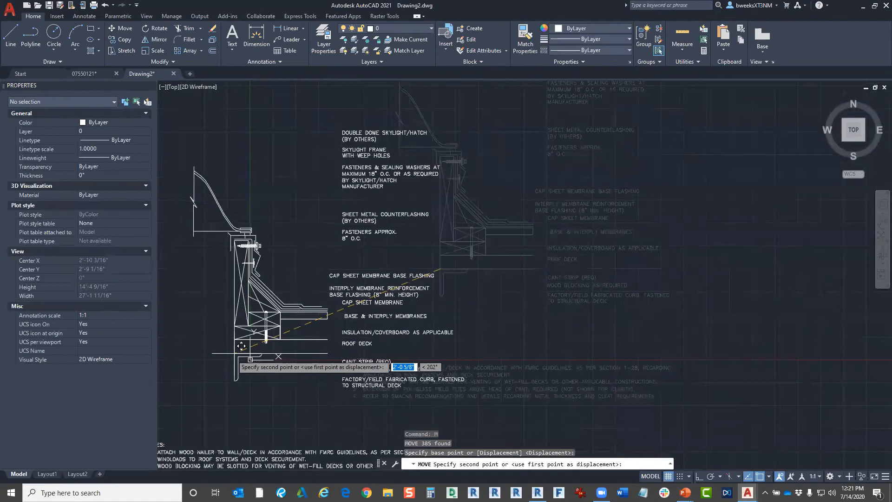
pyautogui.press('F8')
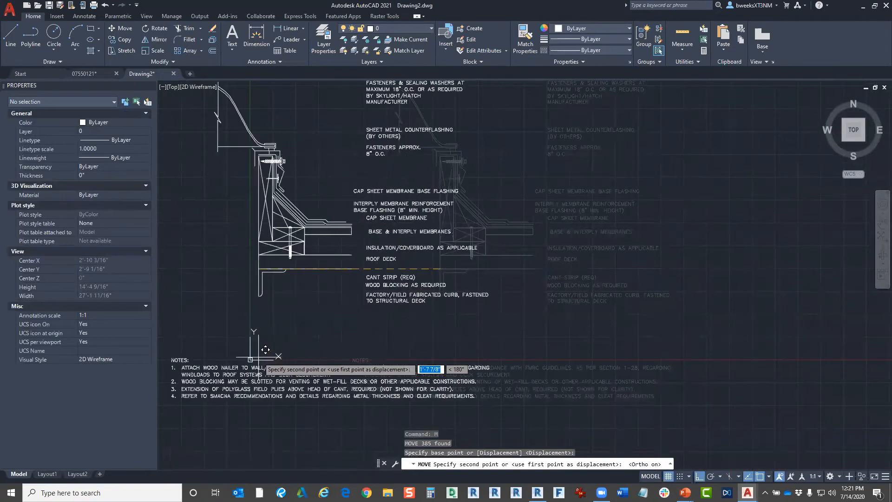
pyautogui.click(265, 349)
pyautogui.scroll(-4, 288, 389)
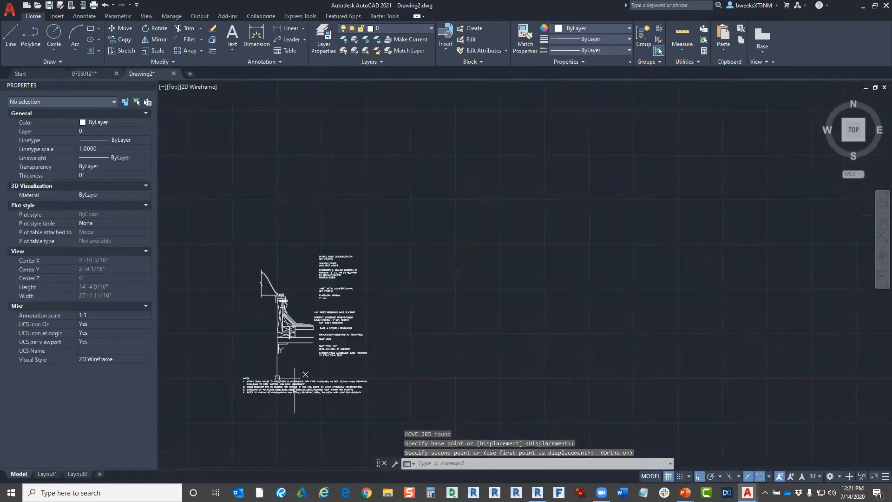
# Zoom to the drawing's extents and select all objects to check their common properties, leaving nothing selected
pyautogui.write('z')
pyautogui.press('Return')
pyautogui.write('e')
pyautogui.press('Return')
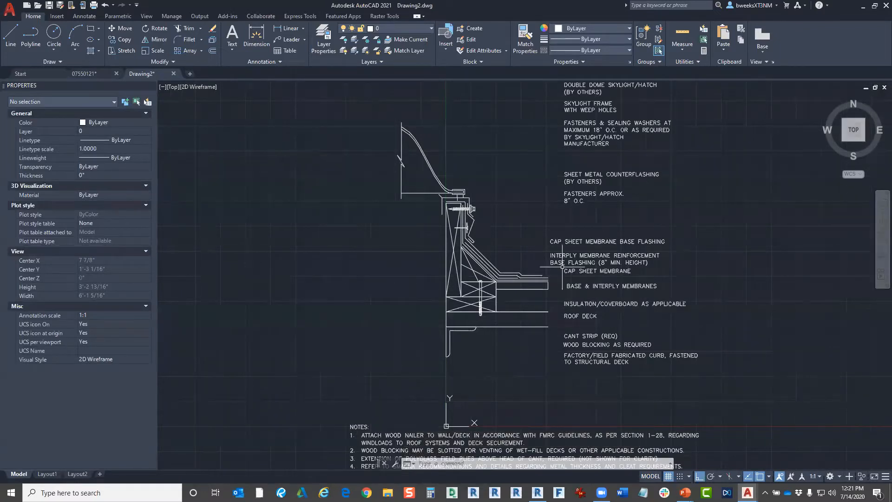
pyautogui.scroll(-3, 528, 355)
pyautogui.click(408, 413)
pyautogui.click(678, 174)
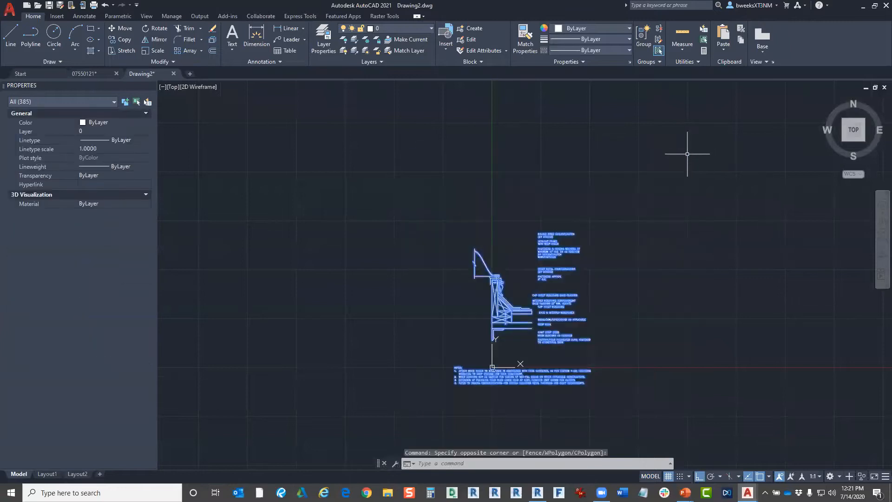
pyautogui.press('Escape')
pyautogui.press('Escape')
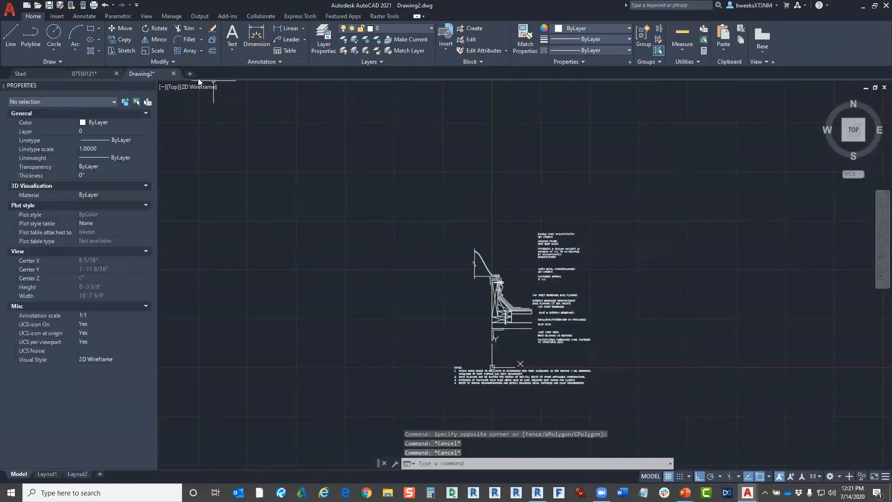
# Save the drawing as Clean Roof Detail in the webinar folder, replacing the existing file
pyautogui.click(13, 13)
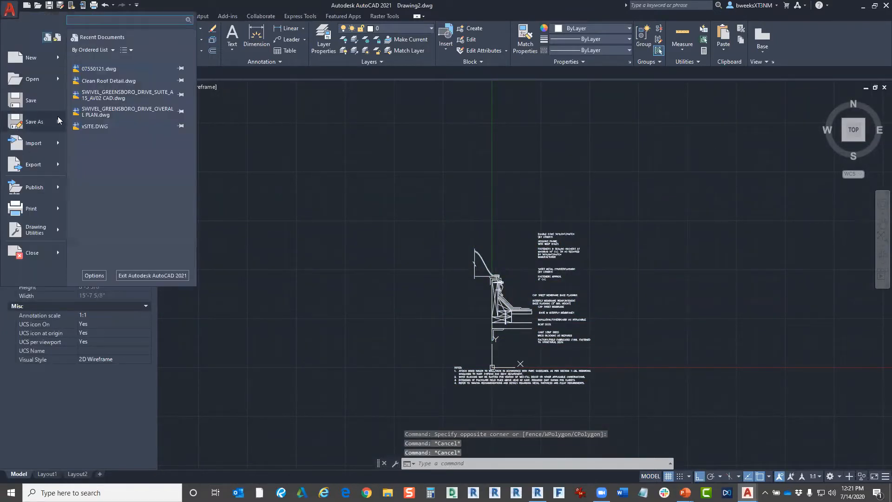
pyautogui.moveTo(61, 120)
pyautogui.click(128, 68)
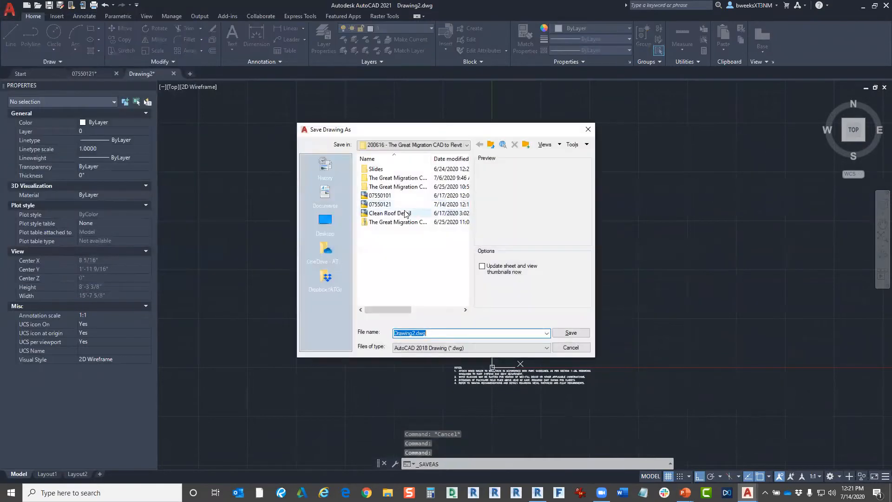
pyautogui.click(401, 214)
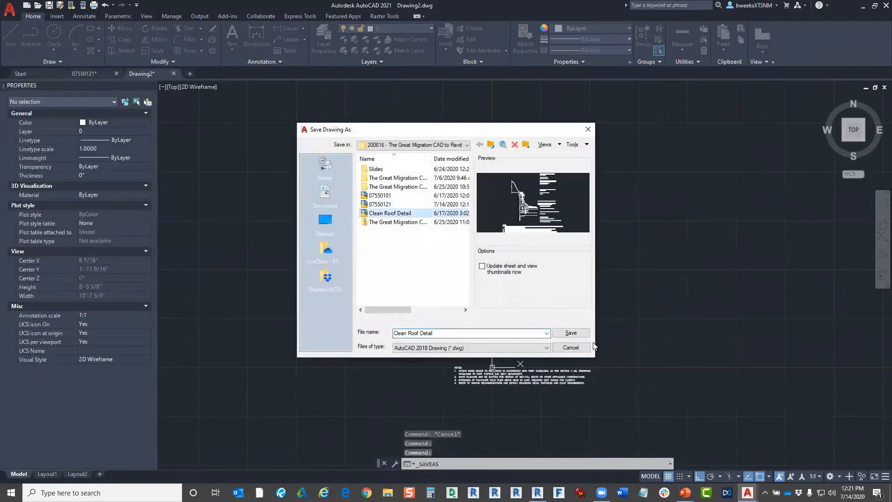
pyautogui.click(566, 334)
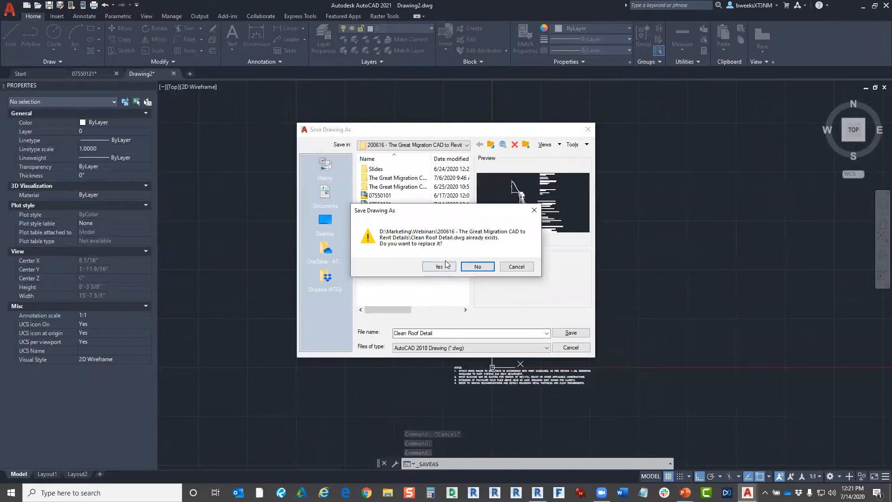
pyautogui.click(477, 266)
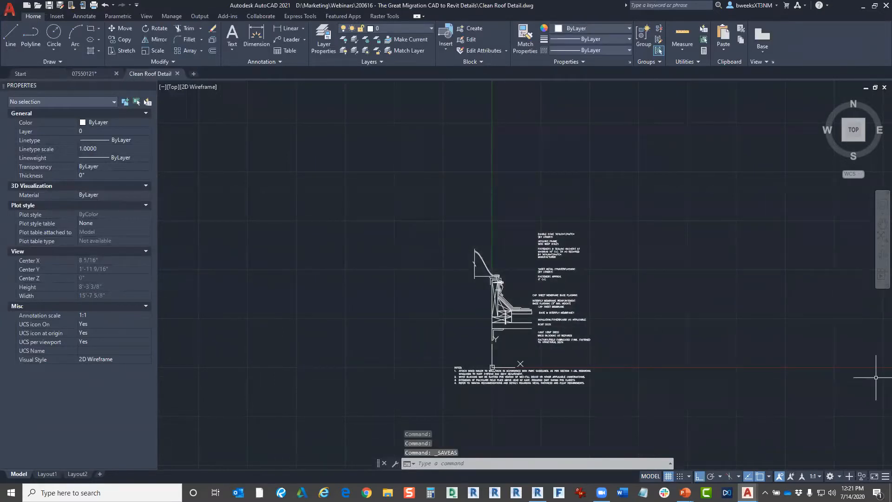
# Switch to the Revit window with Project1 open
pyautogui.press('alt')
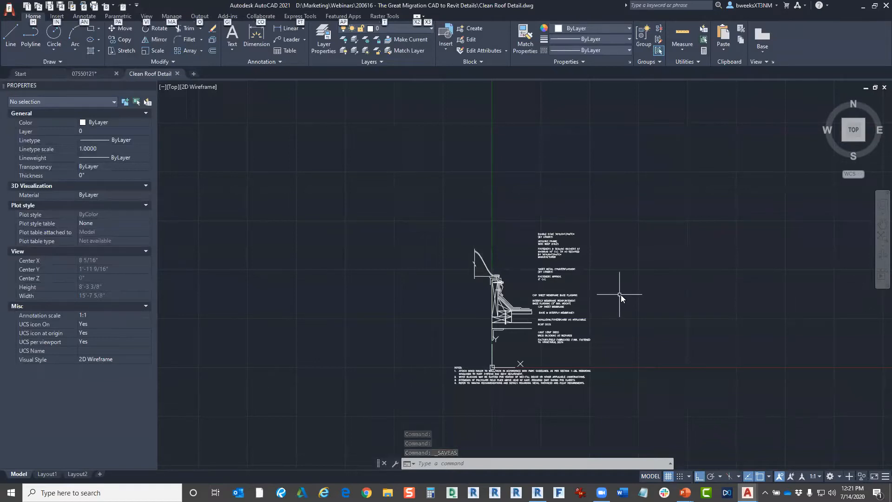
pyautogui.hotkey('alt', 'Tab')
pyautogui.hotkey('alt', 'Tab')
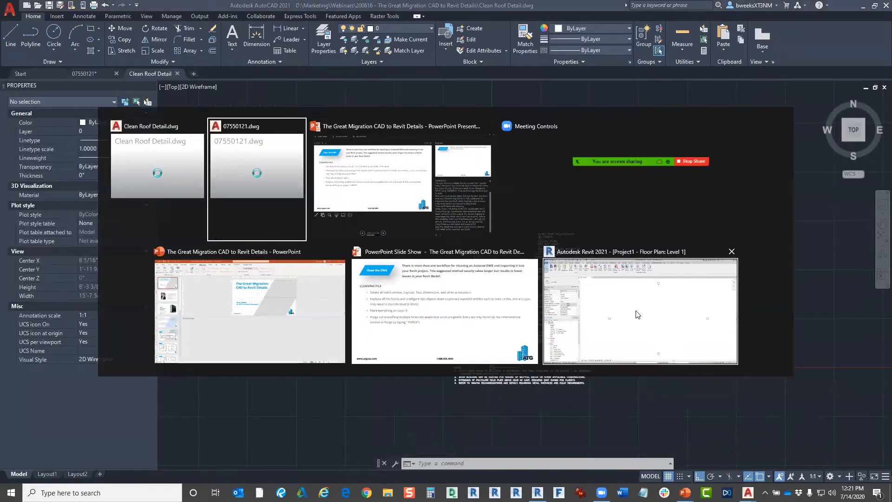
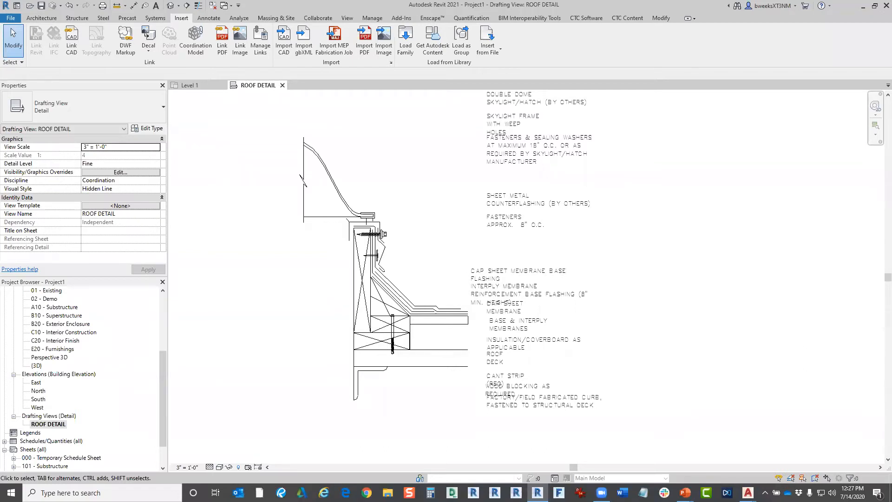
# Assign the <Wide Lines> line style to the chained membrane lines running up the cant and over the curb
pyautogui.scroll(4, 411, 293)
pyautogui.press('Tab')
pyautogui.click(472, 337)
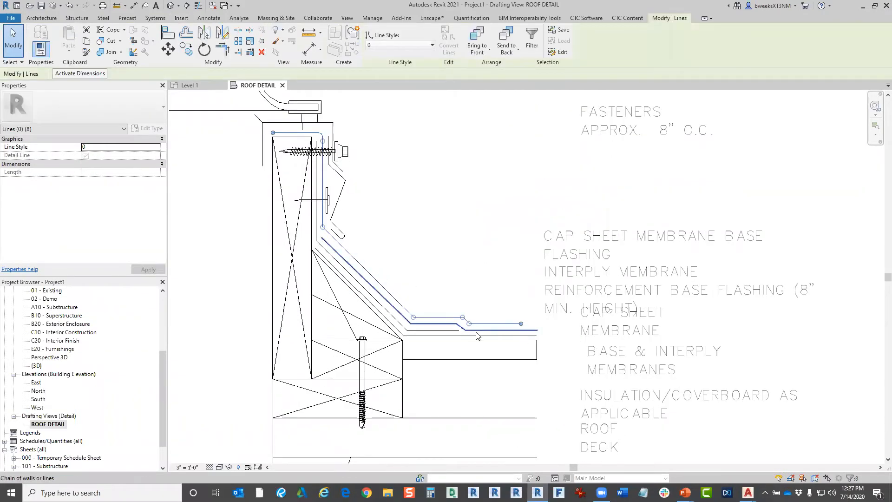
pyautogui.press('Tab')
pyautogui.keyDown('ctrl'); pyautogui.click(440, 335); pyautogui.keyUp('ctrl')
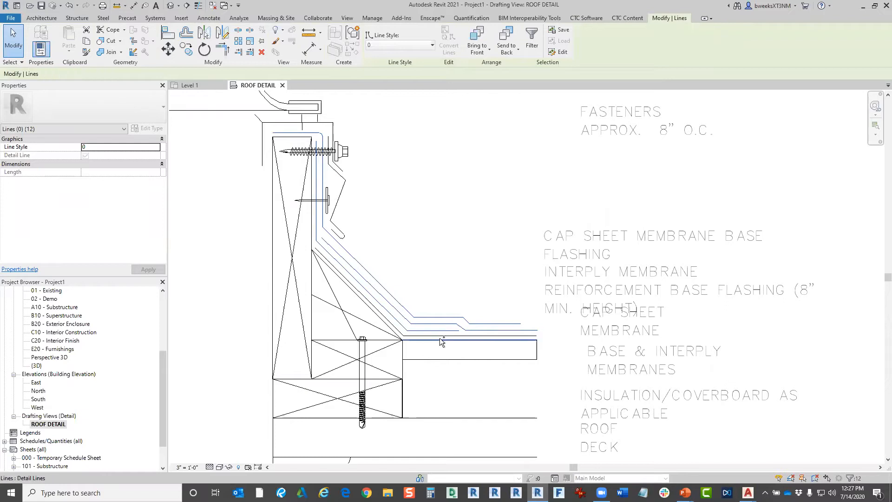
pyautogui.press('Tab')
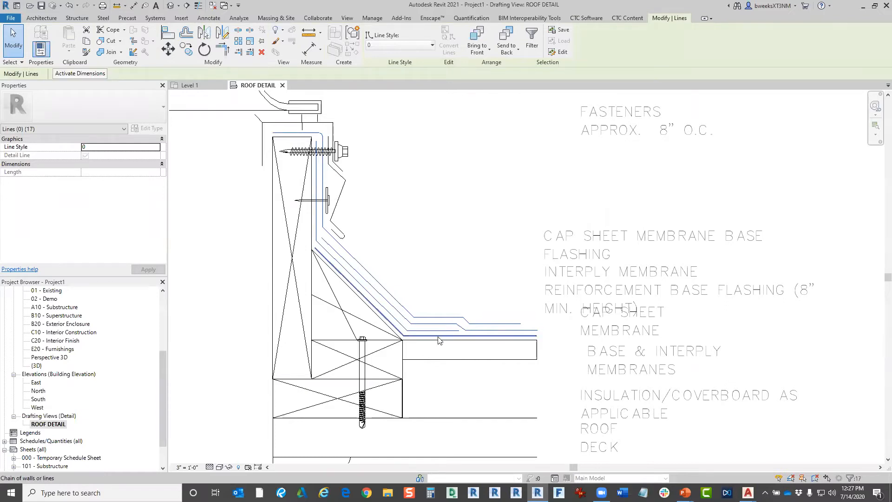
pyautogui.click(401, 47)
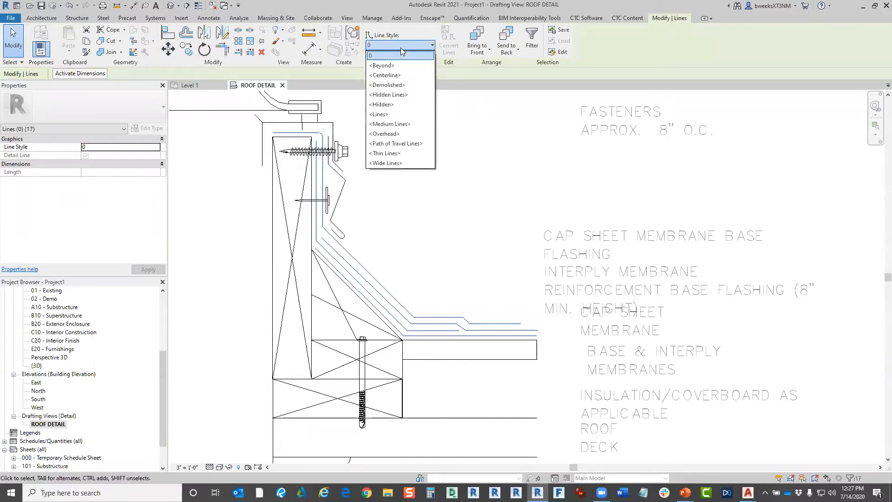
pyautogui.click(410, 124)
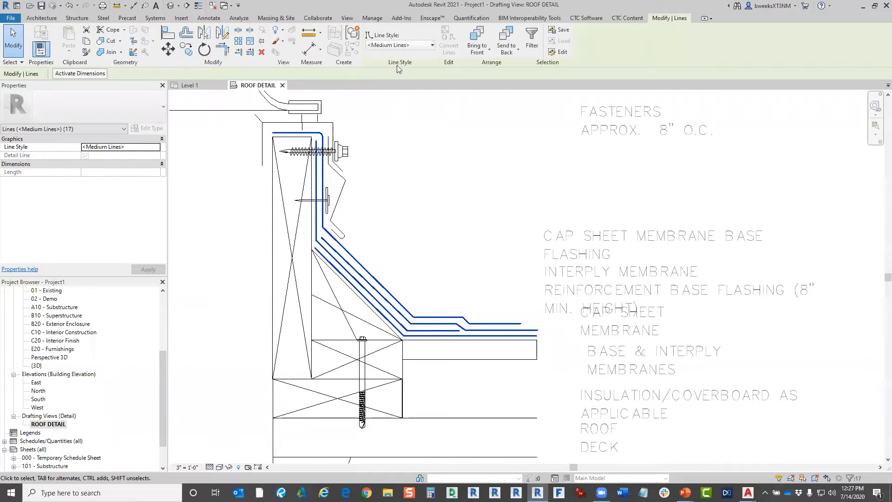
pyautogui.click(404, 45)
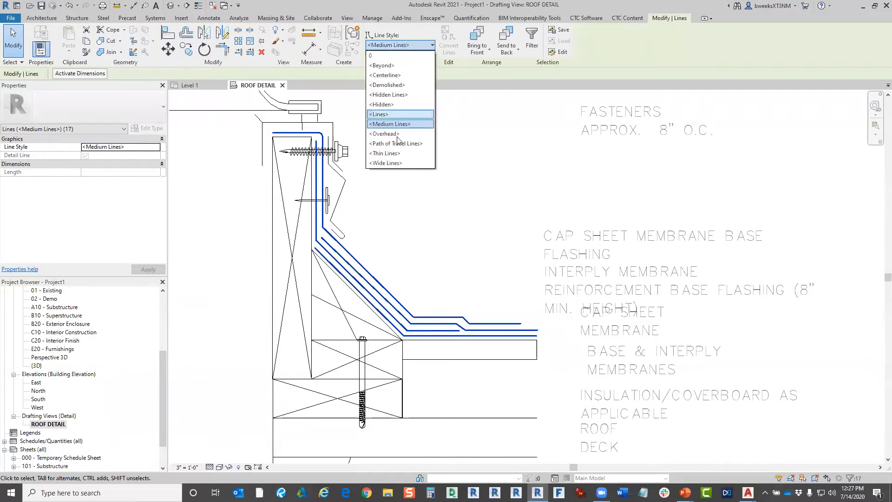
pyautogui.click(393, 163)
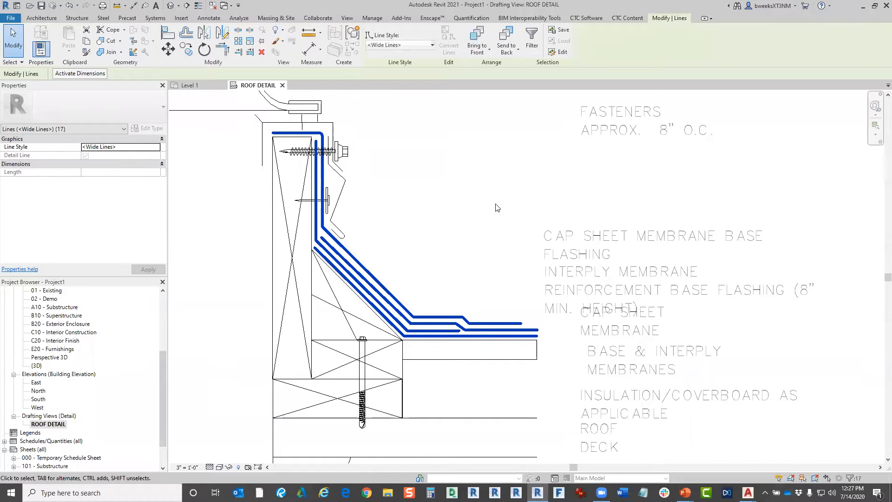
# Assign the <Wide Lines> line style to the metal counterflashing and cap lines at the top of the curb
pyautogui.click(371, 175)
pyautogui.press('Tab')
pyautogui.click(339, 195)
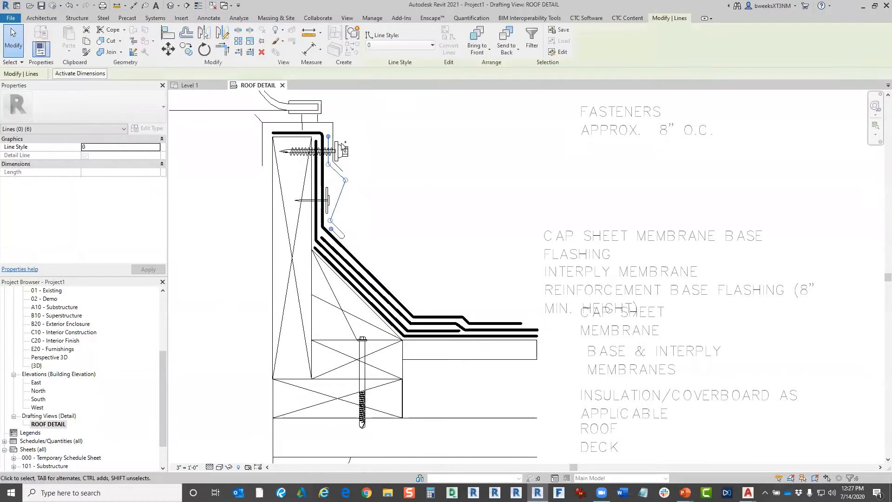
pyautogui.press('Tab')
pyautogui.keyDown('ctrl'); pyautogui.click(333, 129); pyautogui.keyUp('ctrl')
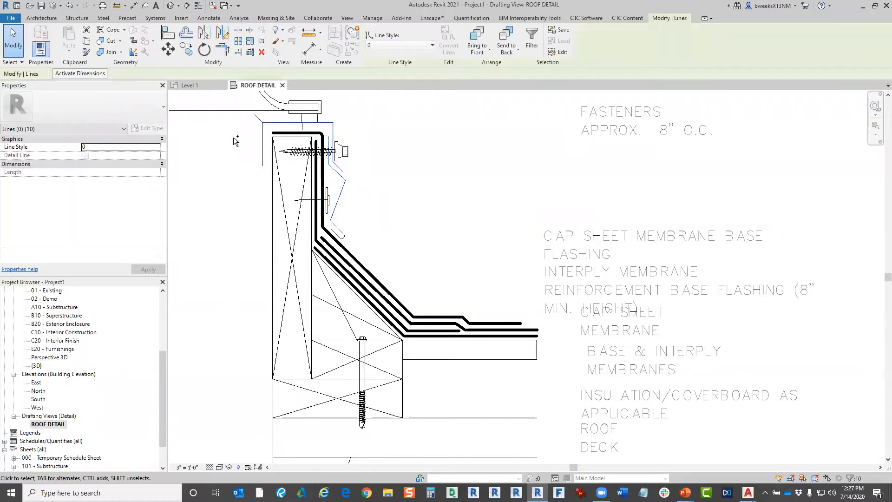
pyautogui.keyDown('ctrl'); pyautogui.click(262, 144); pyautogui.keyUp('ctrl')
pyautogui.click(411, 44)
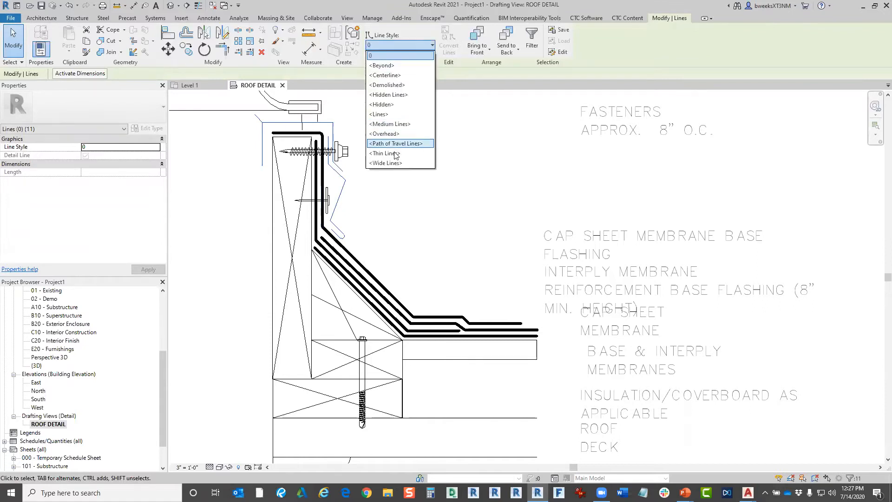
pyautogui.click(385, 162)
pyautogui.moveTo(342, 137)
pyautogui.mouseDown(button='middle')
pyautogui.moveTo(372, 168)
pyautogui.moveTo(400, 179)
pyautogui.moveTo(508, 290)
pyautogui.mouseUp(button='middle')
pyautogui.press('Escape')
pyautogui.scroll(-2, 337, 221)
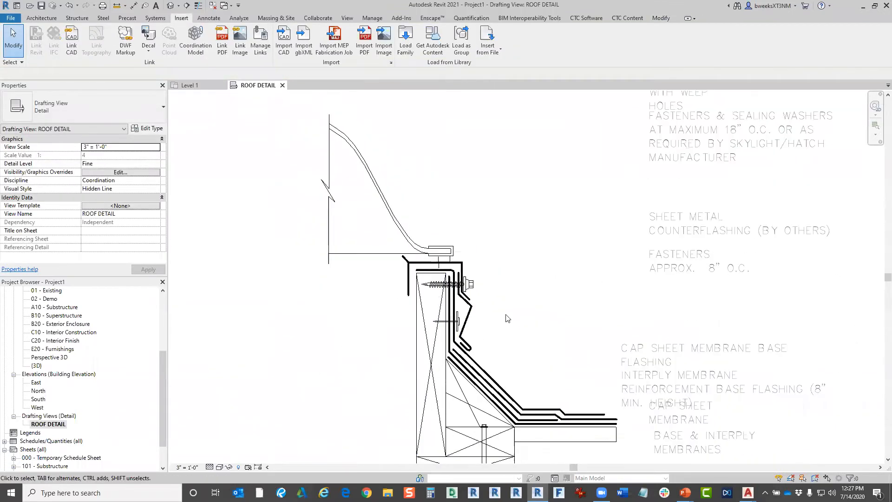
# Examine the wood blocking, roof deck and steel angle at the base of the curb detail
pyautogui.moveTo(486, 365); pyautogui.dragTo(426, 217, button='middle')
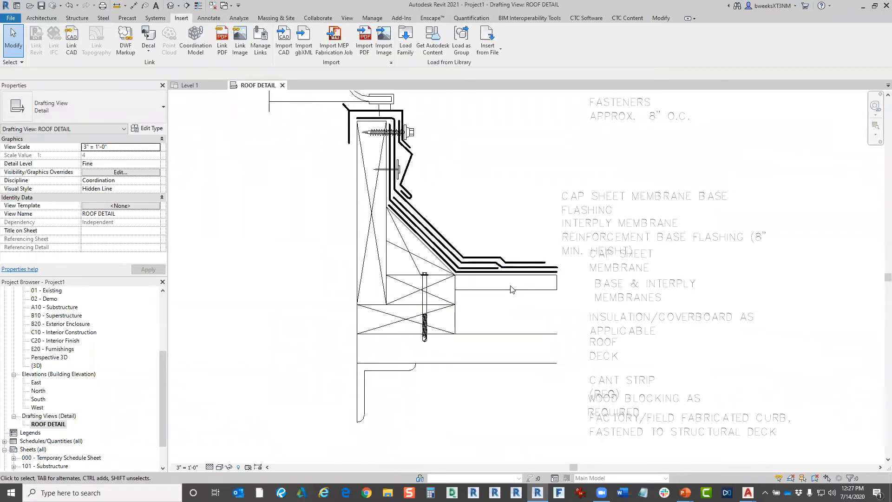
pyautogui.scroll(2, 512, 287)
pyautogui.moveTo(511, 287); pyautogui.dragTo(525, 257, button='middle')
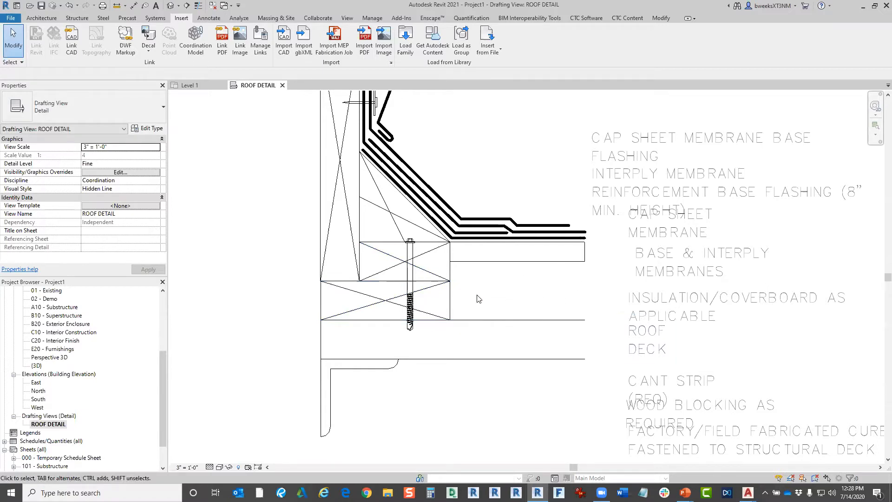
pyautogui.scroll(-3, 470, 309)
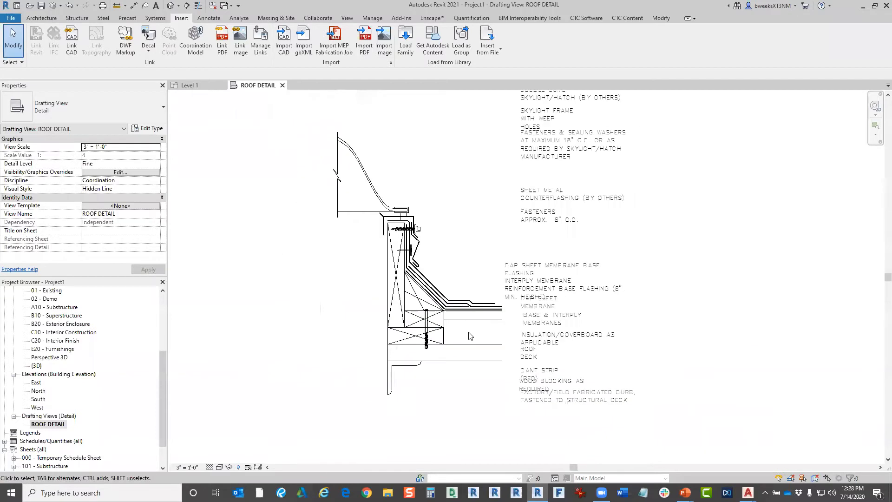
pyautogui.scroll(1, 437, 384)
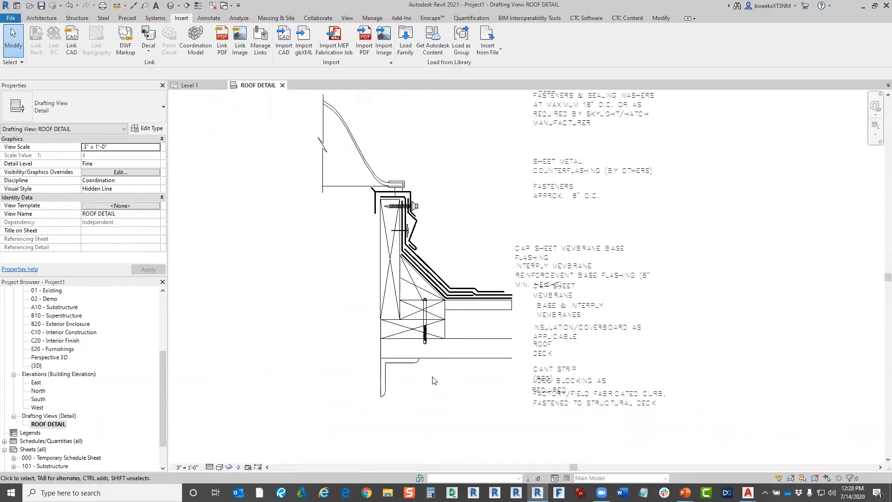
pyautogui.scroll(2, 446, 362)
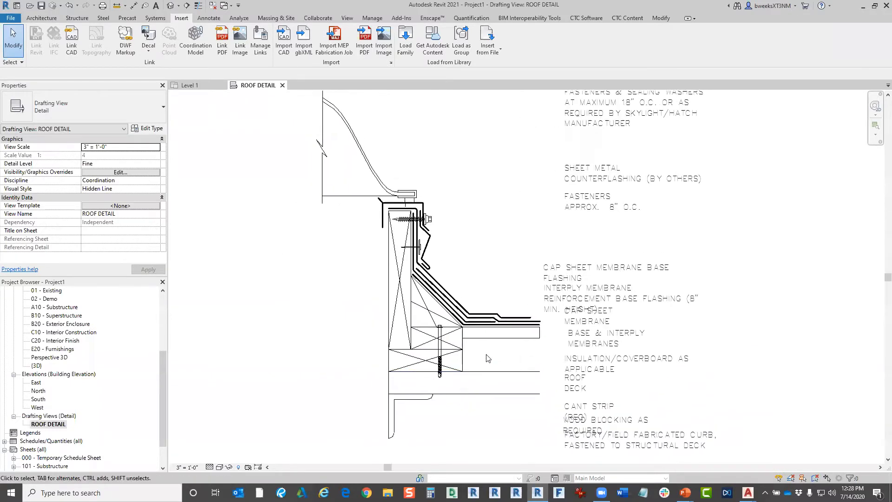
pyautogui.moveTo(506, 339); pyautogui.dragTo(515, 320, button='middle')
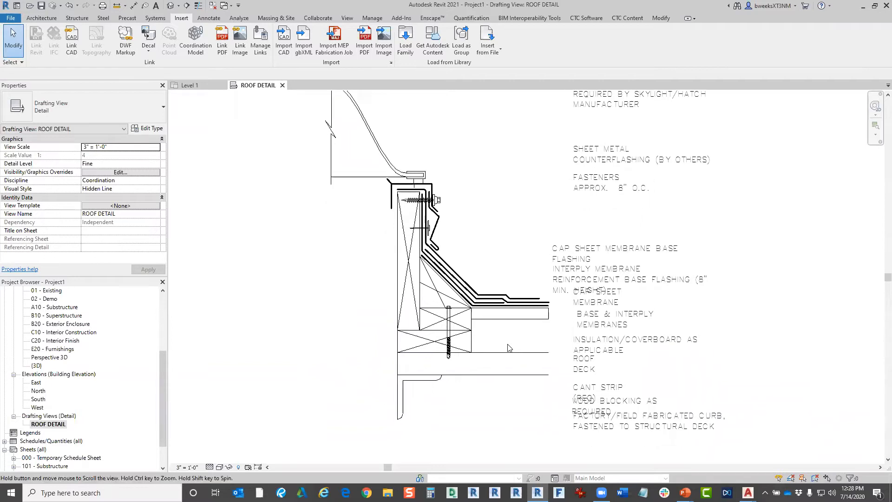
pyautogui.scroll(3, 489, 340)
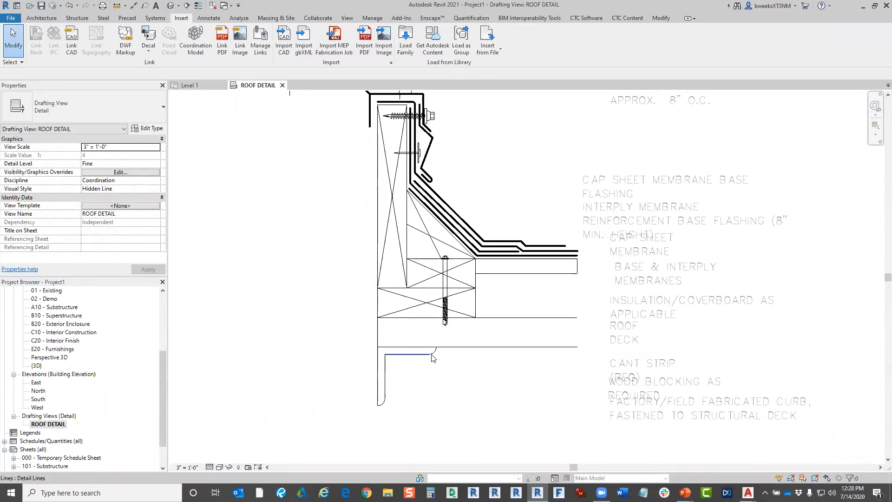
# Change the line style of the skylight dome and frame lines above the curb
pyautogui.scroll(1, 511, 300)
pyautogui.moveTo(506, 309); pyautogui.dragTo(503, 398, button='middle')
pyautogui.moveTo(466, 348); pyautogui.dragTo(539, 501, button='middle')
pyautogui.scroll(1, 374, 195)
pyautogui.moveTo(313, 188); pyautogui.dragTo(413, 124)
pyautogui.keyDown('ctrl'); pyautogui.moveTo(461, 234); pyautogui.dragTo(384, 294); pyautogui.keyUp('ctrl')
pyautogui.keyDown('ctrl'); pyautogui.moveTo(464, 250); pyautogui.dragTo(575, 249); pyautogui.keyUp('ctrl')
pyautogui.scroll(2, 440, 326)
pyautogui.click(399, 45)
pyautogui.click(395, 131)
pyautogui.click(347, 289)
# Place a Metal Deck repeating detail component along the bottom line of the roof deck, starting at the outer edge of the curb
pyautogui.scroll(-4, 348, 289)
pyautogui.moveTo(398, 219); pyautogui.dragTo(392, 55, button='middle')
pyautogui.scroll(1, 386, 228)
pyautogui.moveTo(386, 228); pyautogui.dragTo(388, 248, button='middle')
pyautogui.scroll(1, 382, 323)
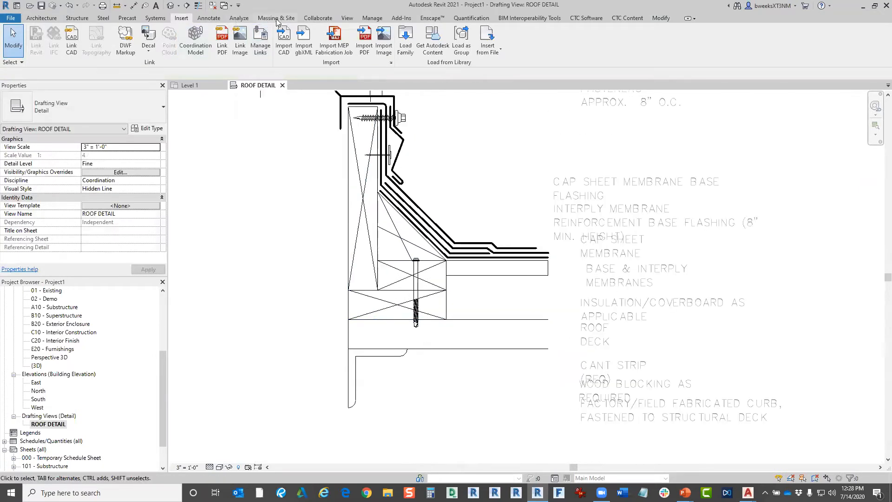
pyautogui.click(208, 17)
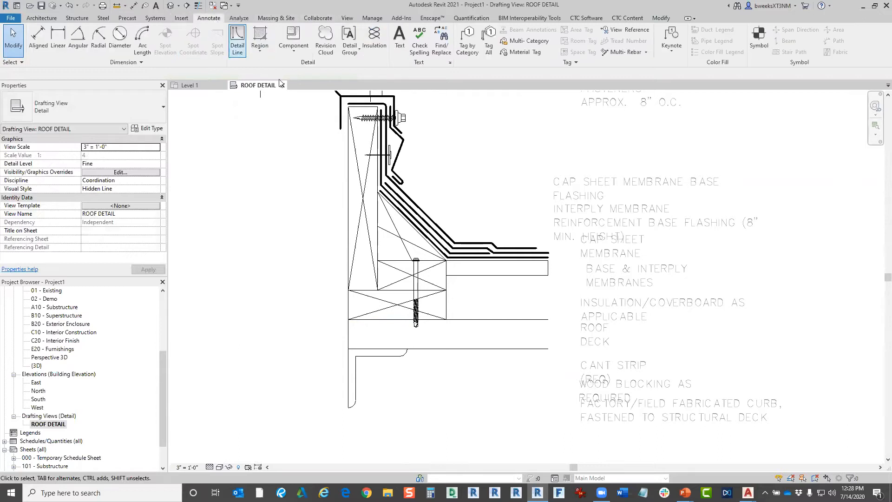
pyautogui.click(294, 51)
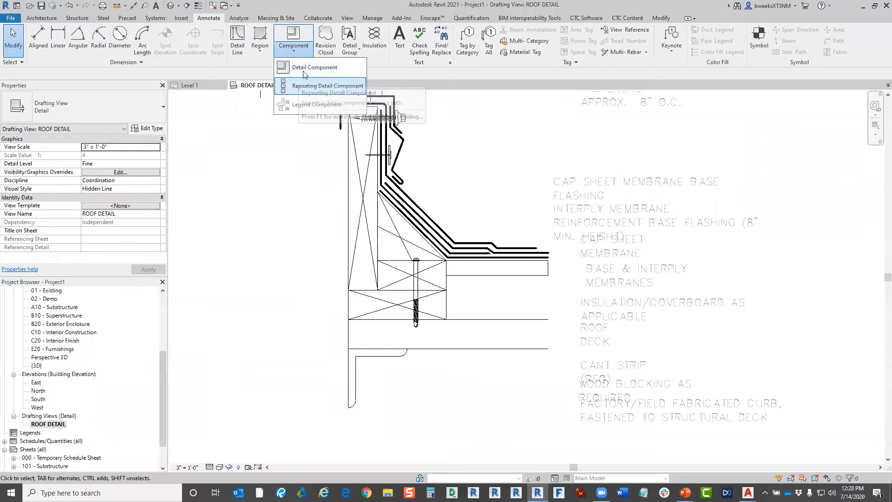
pyautogui.click(301, 87)
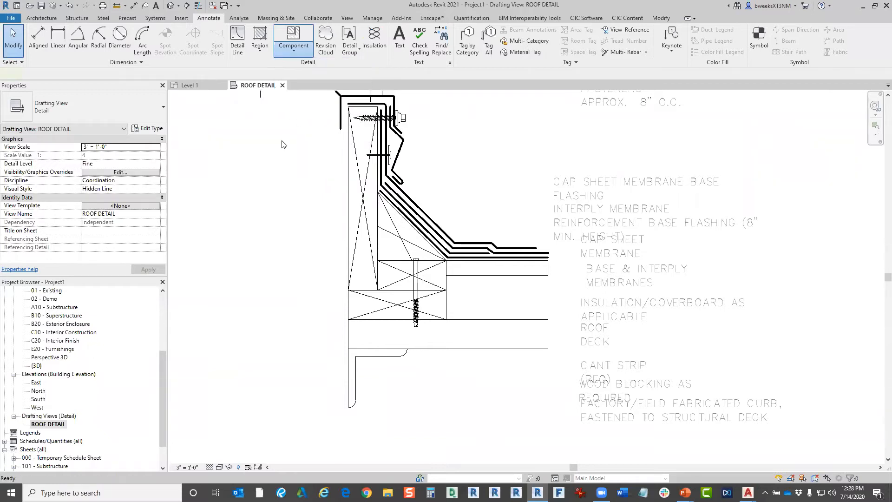
pyautogui.click(87, 104)
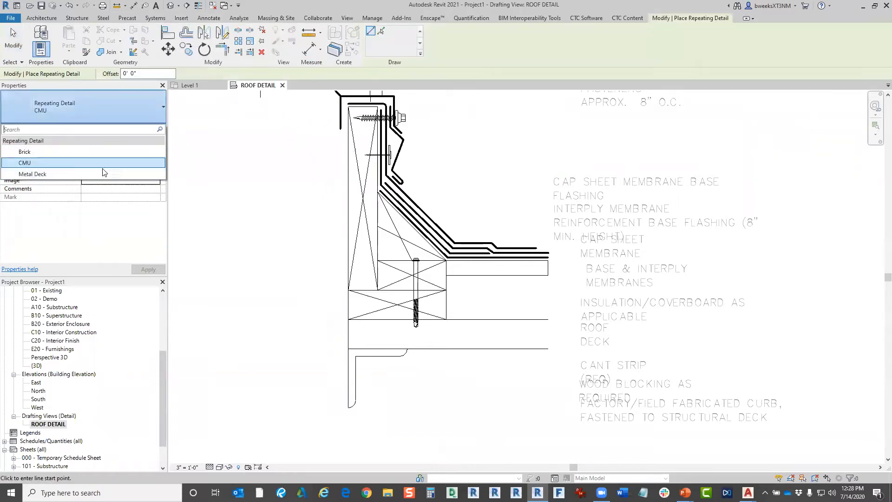
pyautogui.click(65, 172)
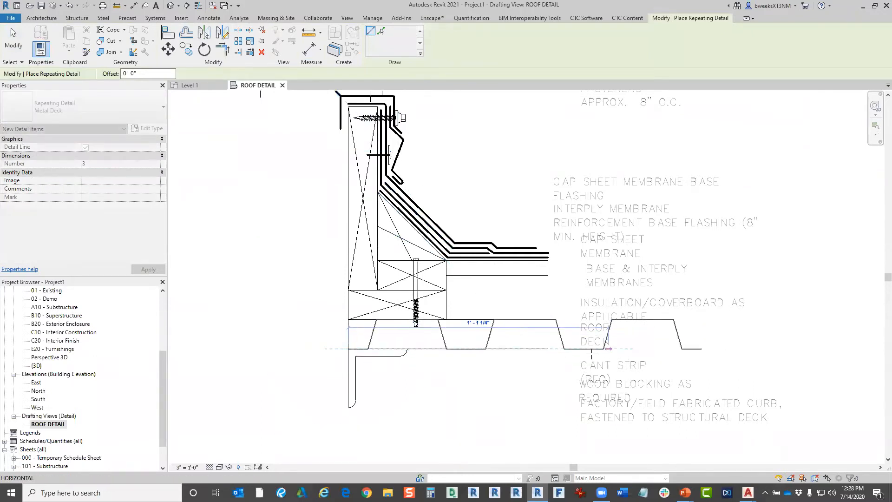
pyautogui.scroll(-3, 685, 353)
pyautogui.click(836, 350)
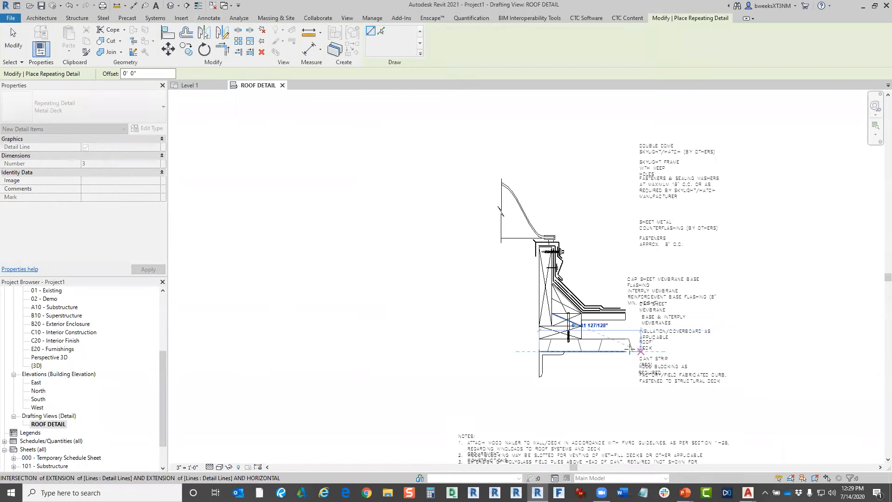
pyautogui.scroll(4, 629, 347)
pyautogui.press('Escape')
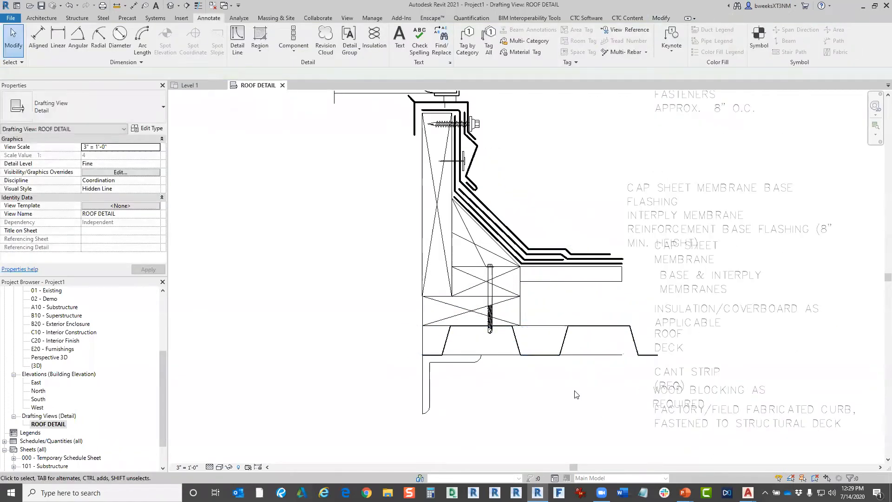
# Try to stretch the free end of the metal deck repeating detail farther past the roof deck lines
pyautogui.click(508, 355)
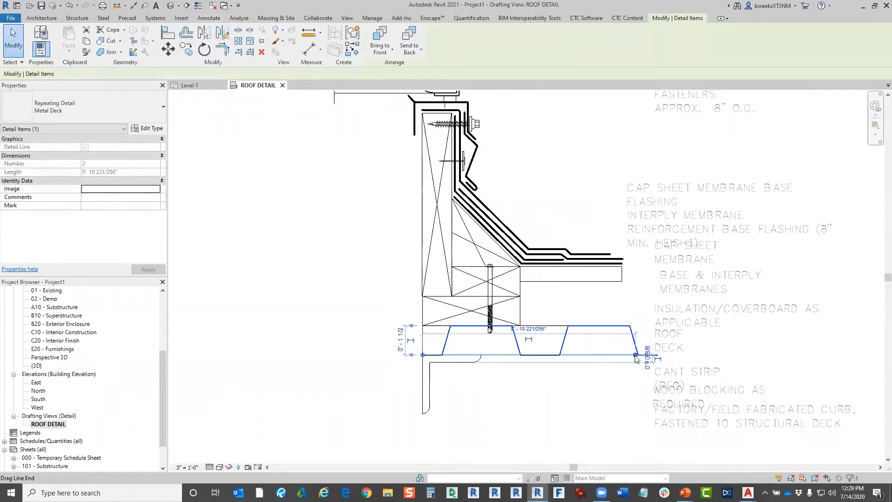
pyautogui.moveTo(634, 354); pyautogui.dragTo(657, 355)
pyautogui.press('Escape')
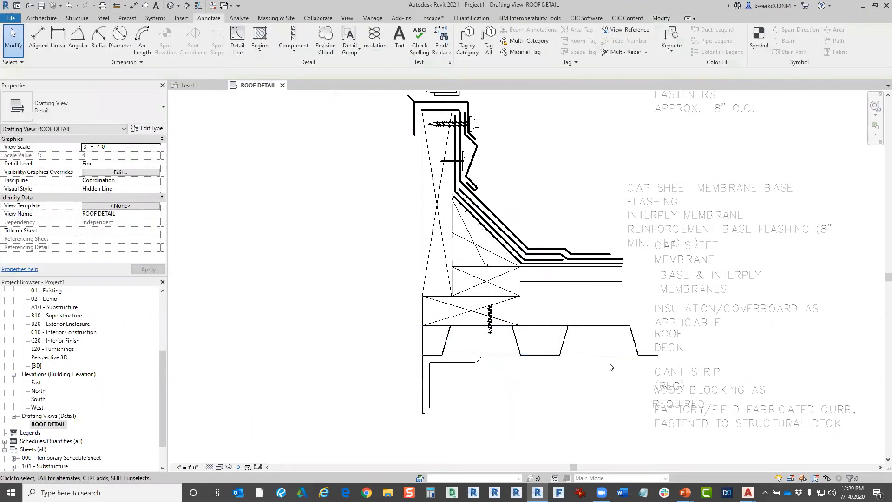
# Examine the metal deck profile, the callout text and the numbered notes of the roof detail
pyautogui.scroll(2, 571, 338)
pyautogui.scroll(1, 571, 339)
pyautogui.scroll(-2, 363, 283)
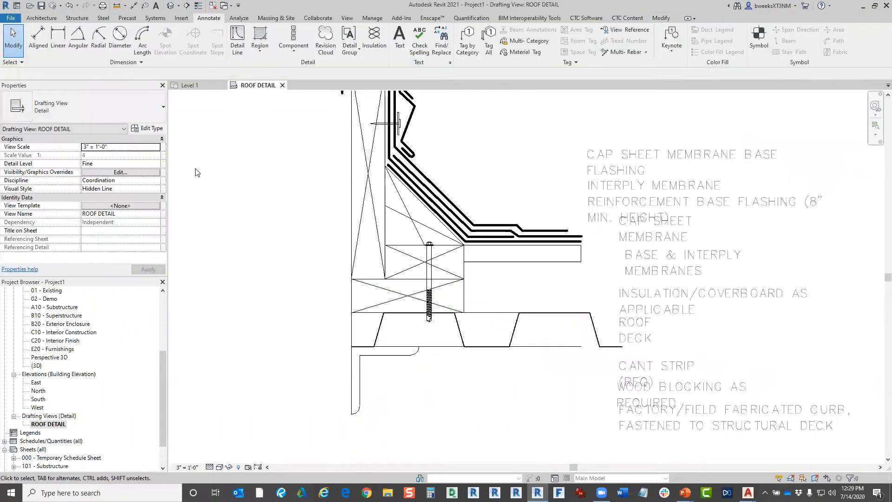
pyautogui.scroll(2, 368, 311)
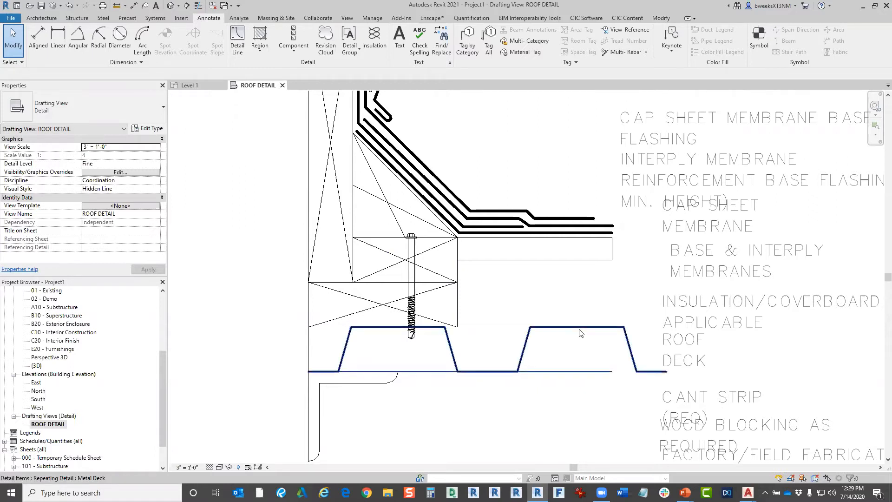
pyautogui.scroll(-6, 583, 335)
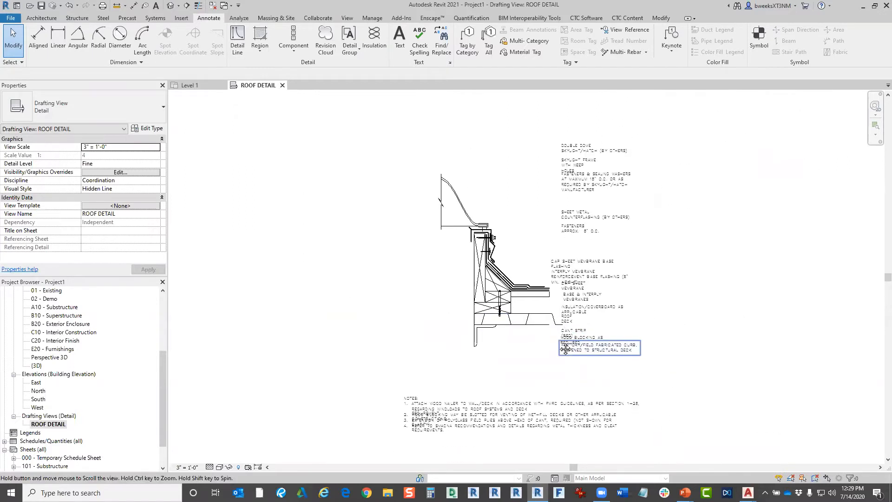
pyautogui.scroll(1, 502, 334)
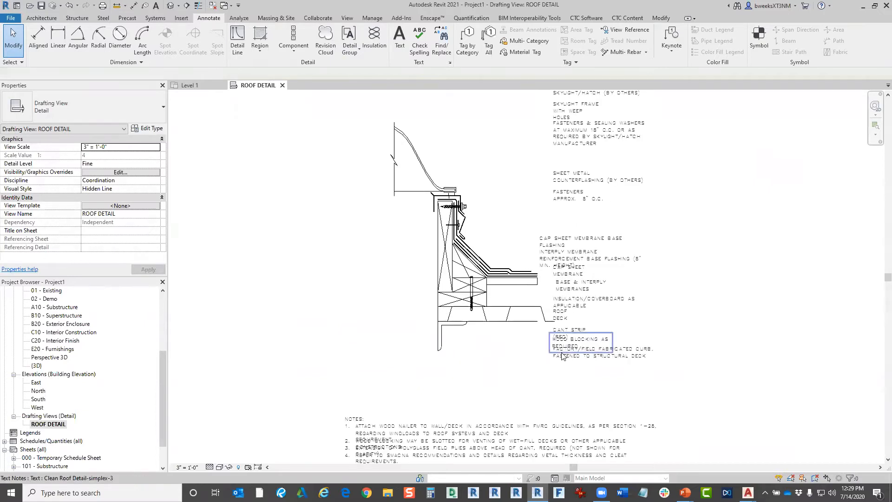
pyautogui.scroll(3, 476, 366)
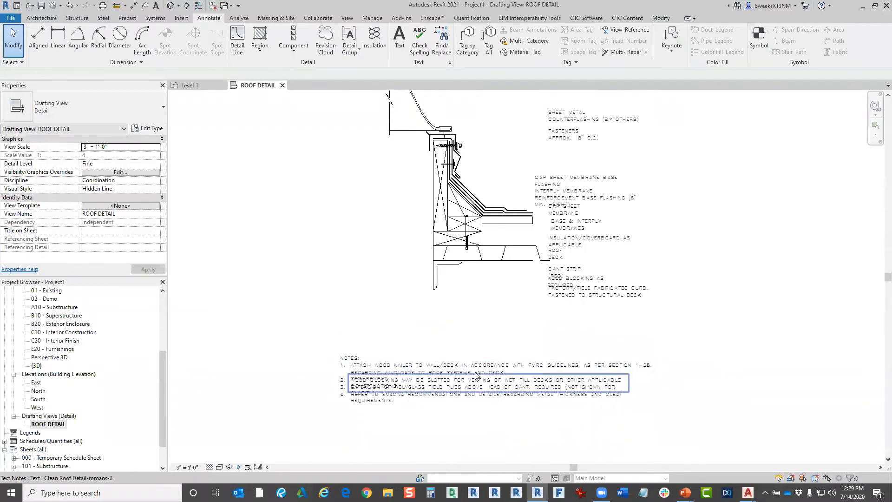
pyautogui.click(462, 370)
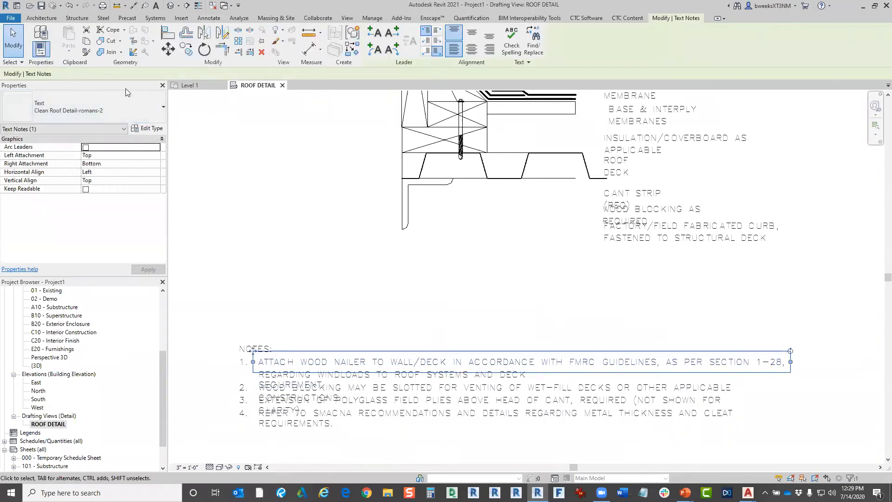
pyautogui.scroll(-3, 344, 354)
pyautogui.scroll(3, 479, 332)
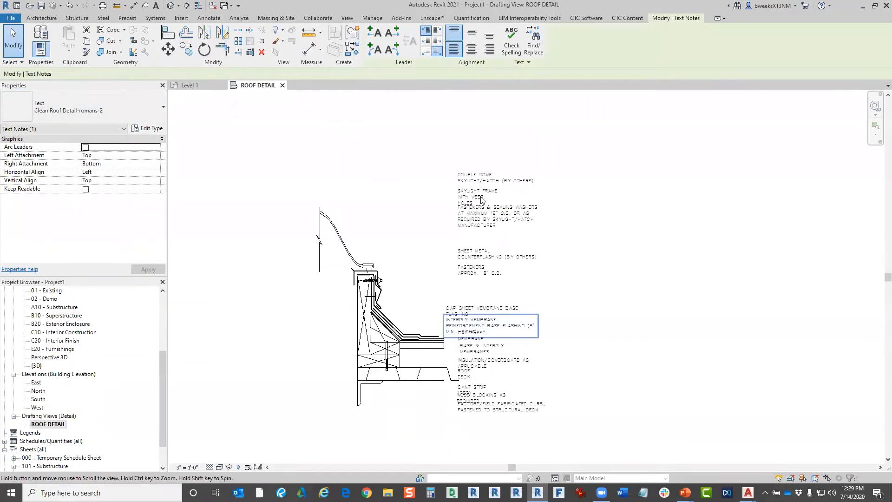
pyautogui.moveTo(218, 263); pyautogui.dragTo(241, 213, button='middle')
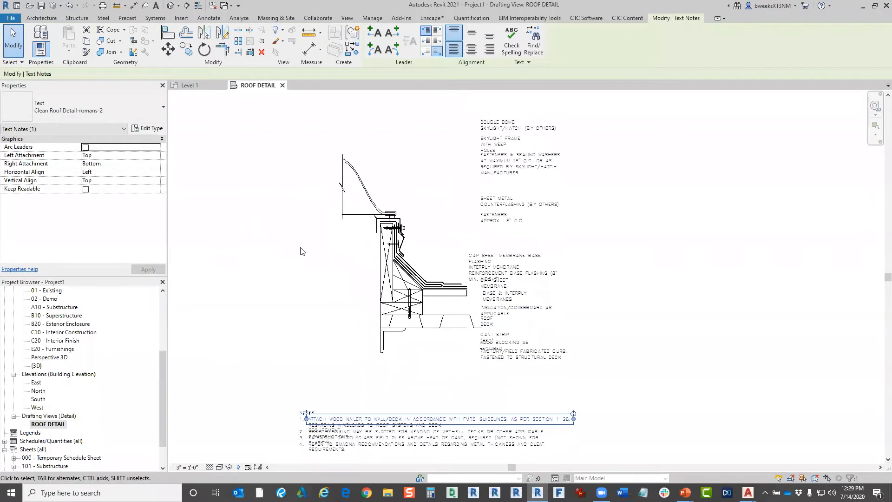
pyautogui.press('Escape')
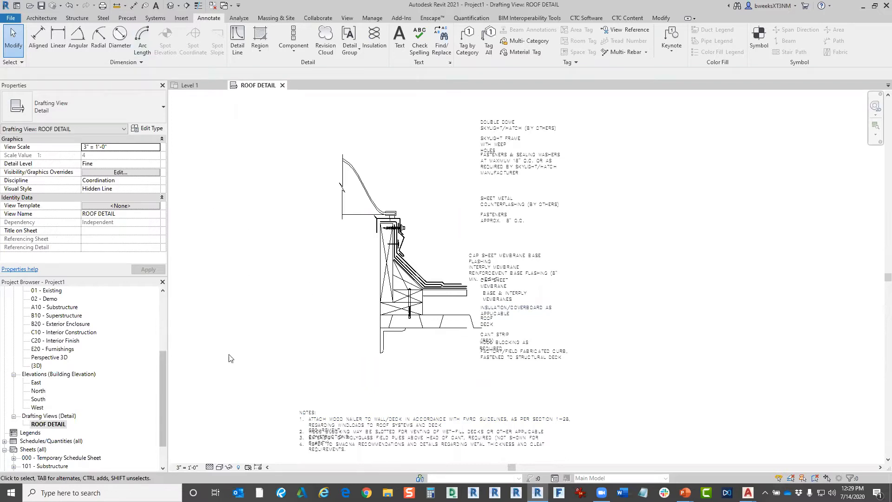
# Create a new drafting view named Drafting 1 at a scale of 1" = 1'-0"
pyautogui.click(163, 388)
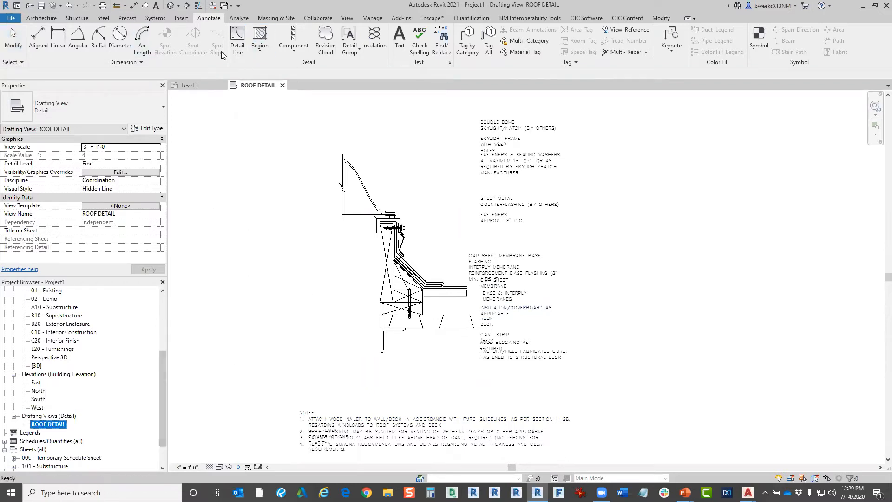
pyautogui.click(347, 18)
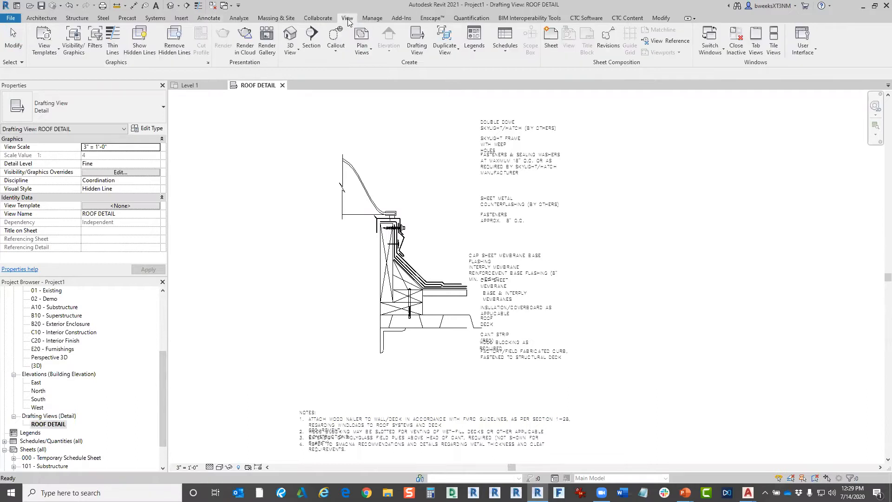
pyautogui.click(417, 41)
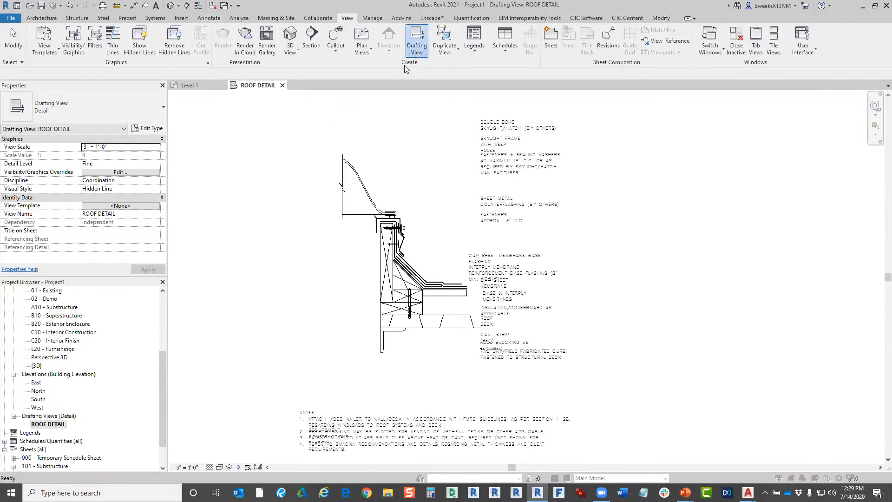
pyautogui.click(453, 237)
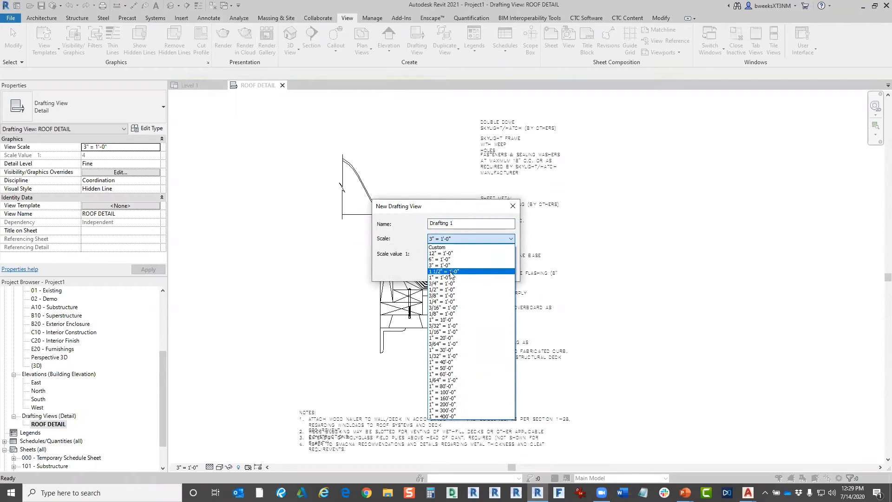
pyautogui.click(446, 278)
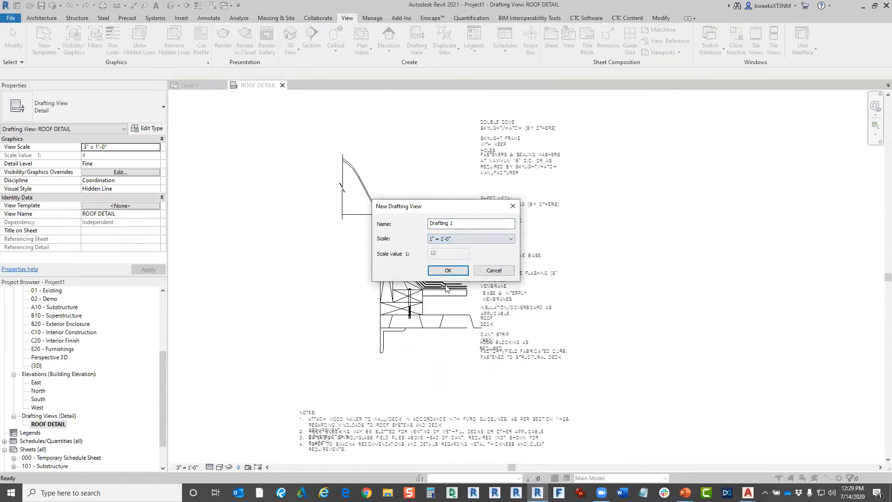
pyautogui.click(447, 275)
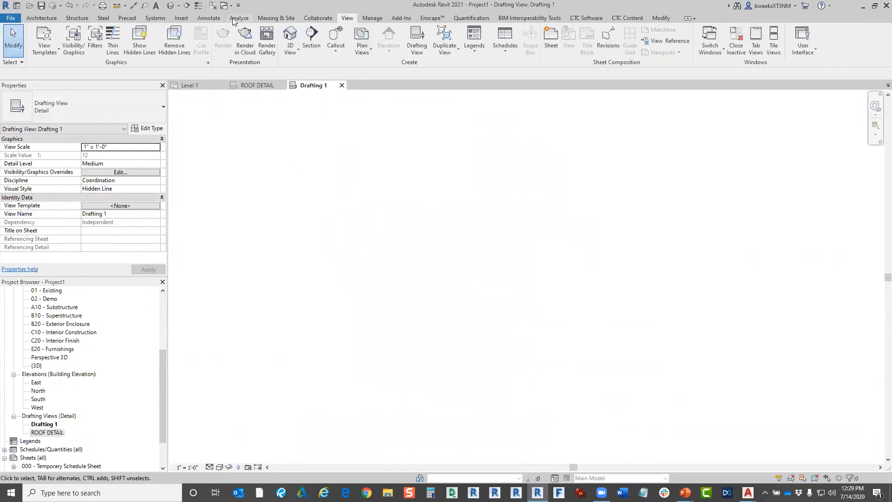
# Import Clean Roof Detail.dwg into the new drafting view with black and white colors, visible layers and auto-detected units
pyautogui.click(181, 18)
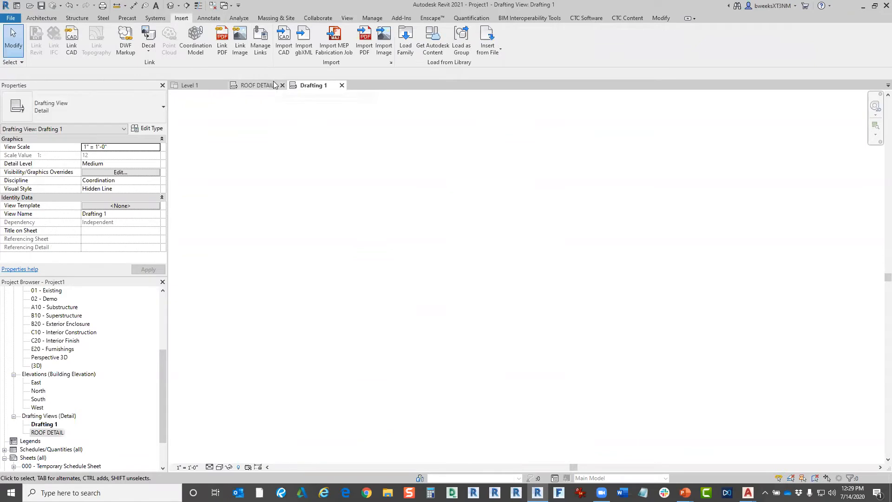
pyautogui.click(284, 42)
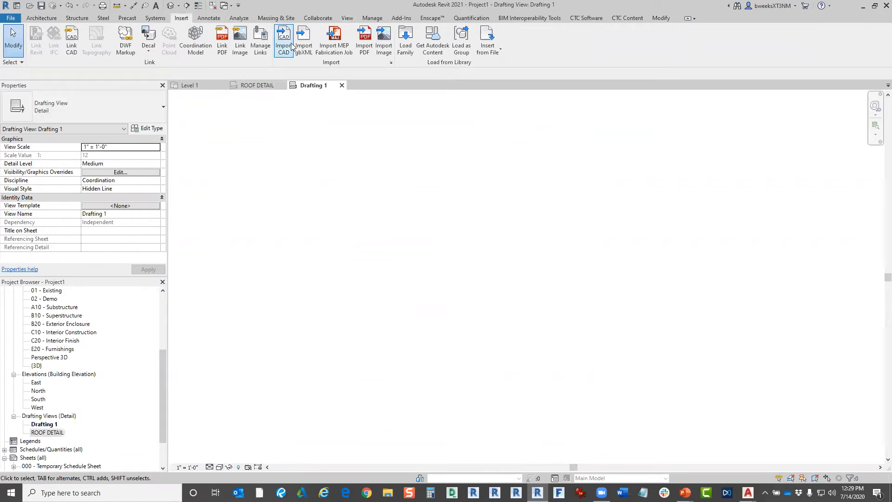
pyautogui.click(372, 198)
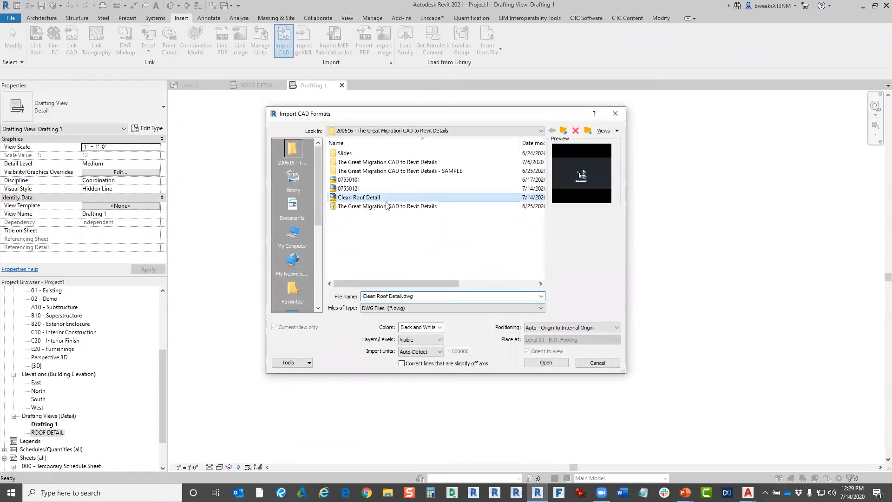
pyautogui.click(546, 362)
# Examine the line work and text of the imported roof detail in the new drafting view
pyautogui.scroll(5, 294, 408)
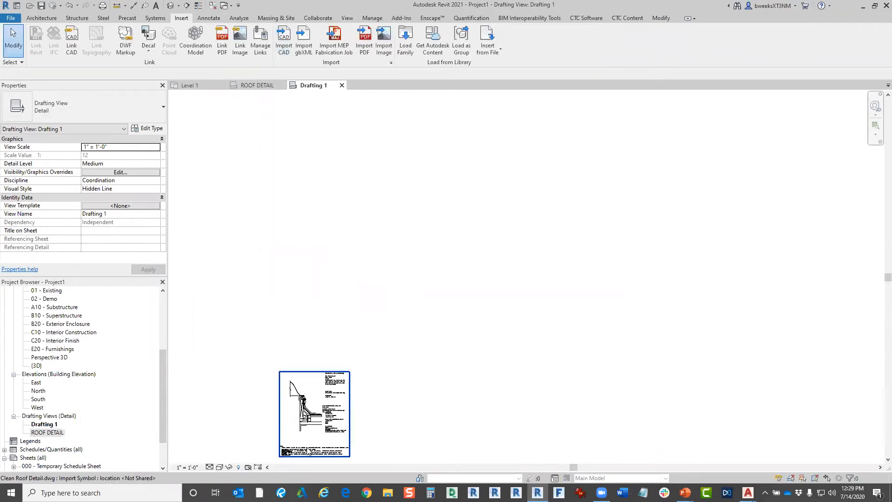
pyautogui.scroll(-1, 454, 342)
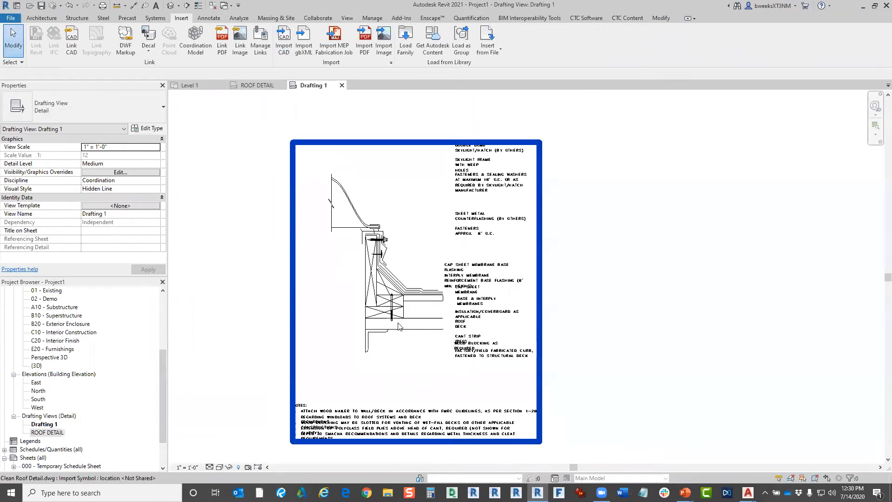
pyautogui.scroll(2, 398, 327)
pyautogui.click(469, 255)
pyautogui.scroll(-4, 478, 249)
pyautogui.press('Escape')
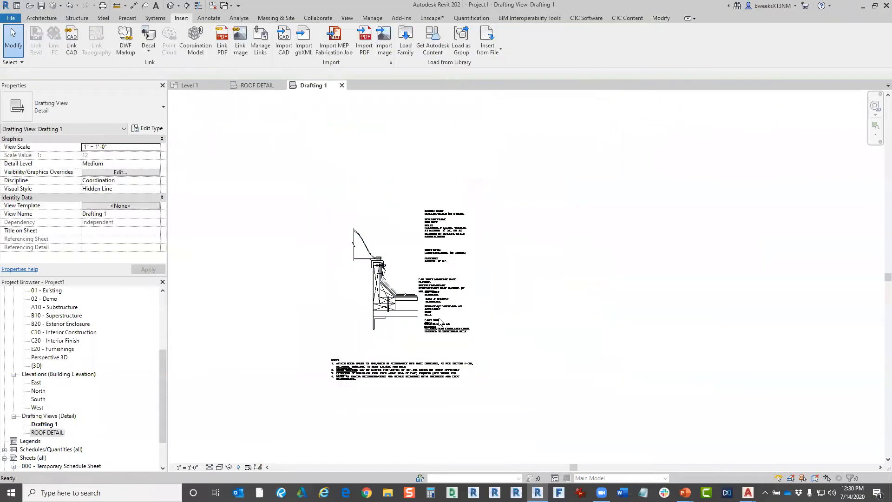
pyautogui.scroll(2, 440, 321)
pyautogui.click(443, 300)
pyautogui.scroll(4, 444, 302)
pyautogui.press('Escape')
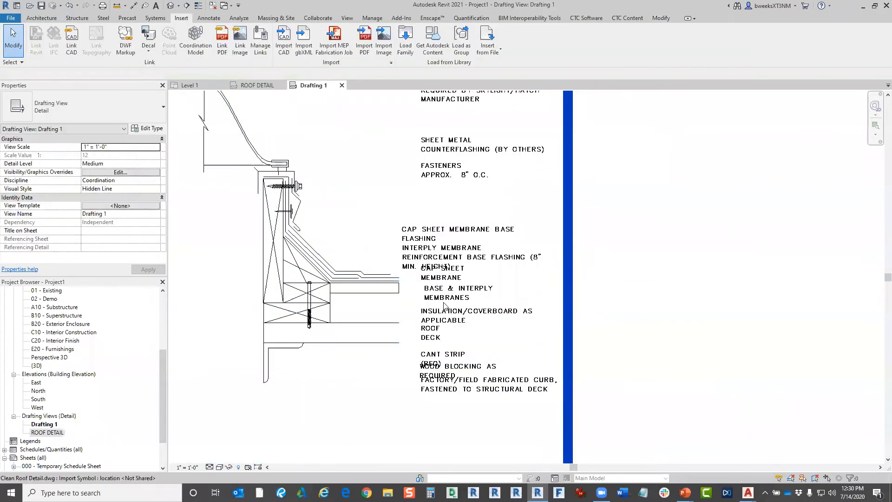
pyautogui.scroll(-2, 443, 303)
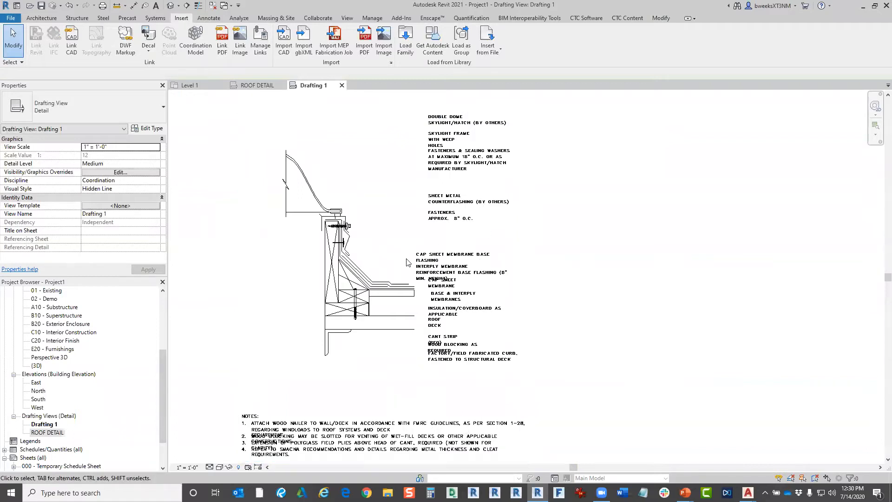
# Explode the imported Clean Roof Detail.dwg symbol into editable lines and text
pyautogui.click(383, 301)
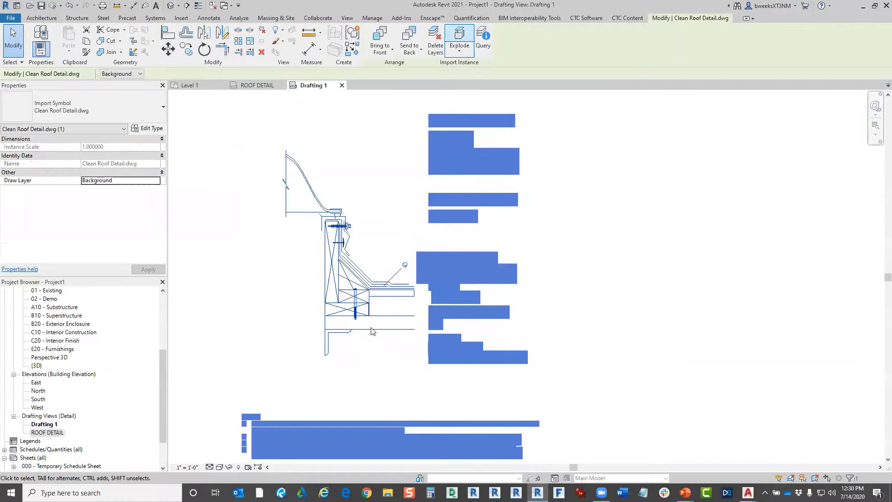
pyautogui.scroll(2, 389, 322)
pyautogui.moveTo(513, 352); pyautogui.dragTo(522, 360, button='middle')
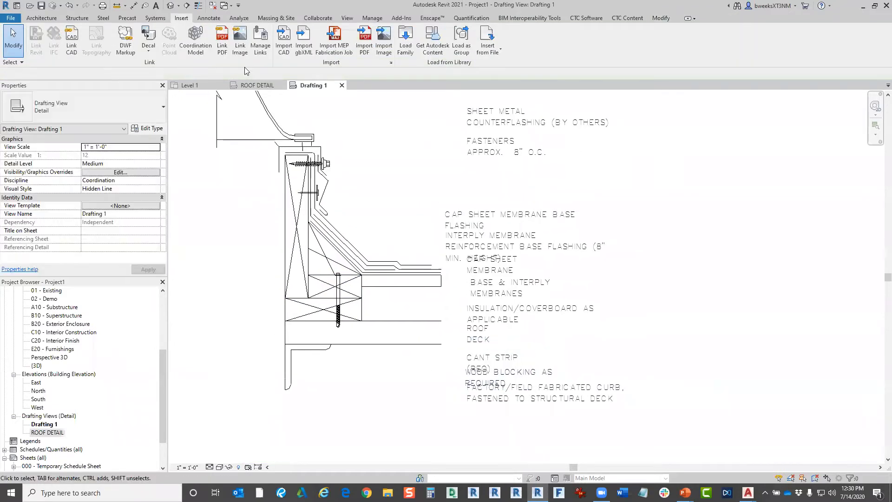
# Measure the roof deck's thickness between its lower and upper lines in the Drafting 1 detail
pyautogui.click(116, 5)
pyautogui.click(441, 347)
pyautogui.scroll(2, 437, 324)
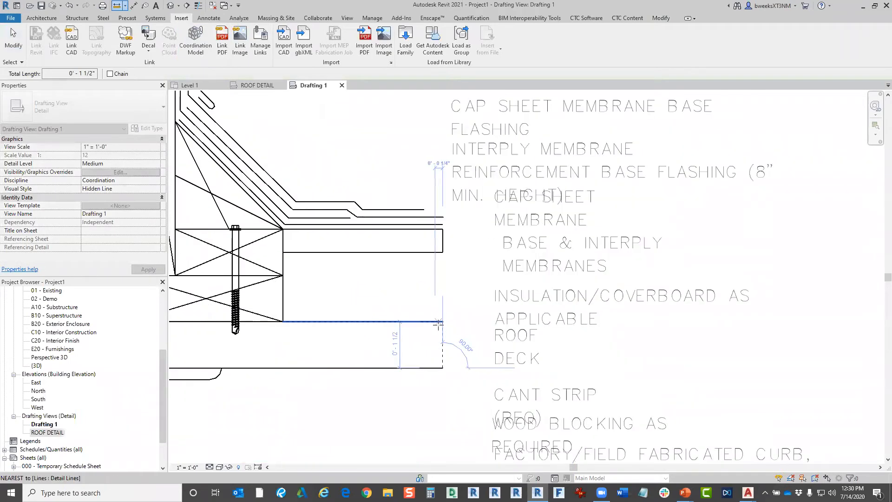
pyautogui.scroll(1, 439, 385)
pyautogui.click(442, 311)
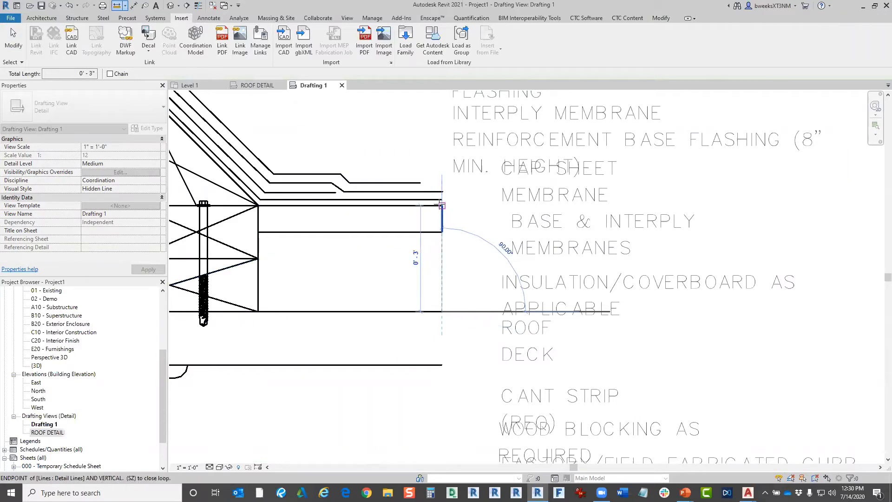
pyautogui.press('Escape')
pyautogui.press('Escape')
pyautogui.scroll(-5, 488, 268)
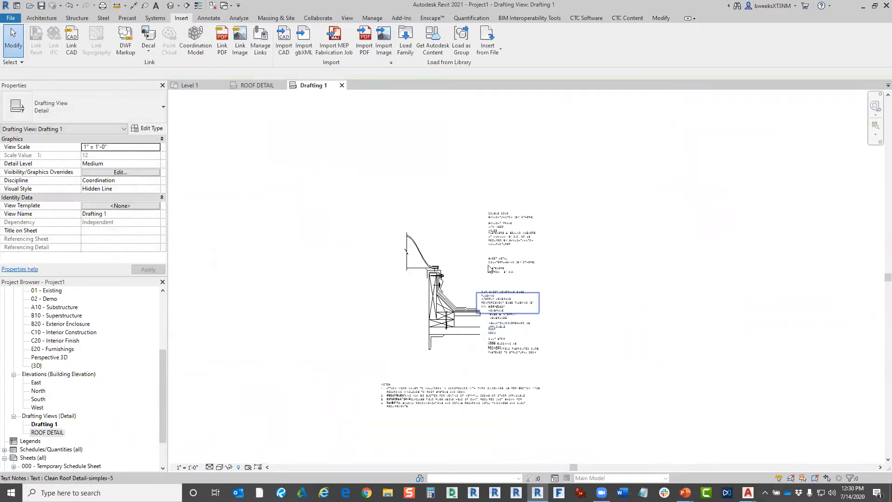
# Close the Drafting 1 view and return to the wood blocking and roof deck area of the ROOF DETAIL view
pyautogui.click(342, 85)
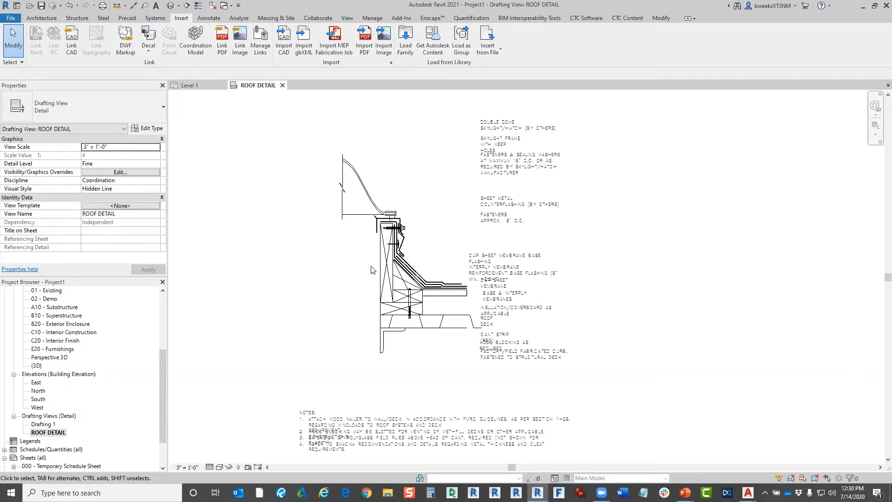
pyautogui.scroll(5, 395, 311)
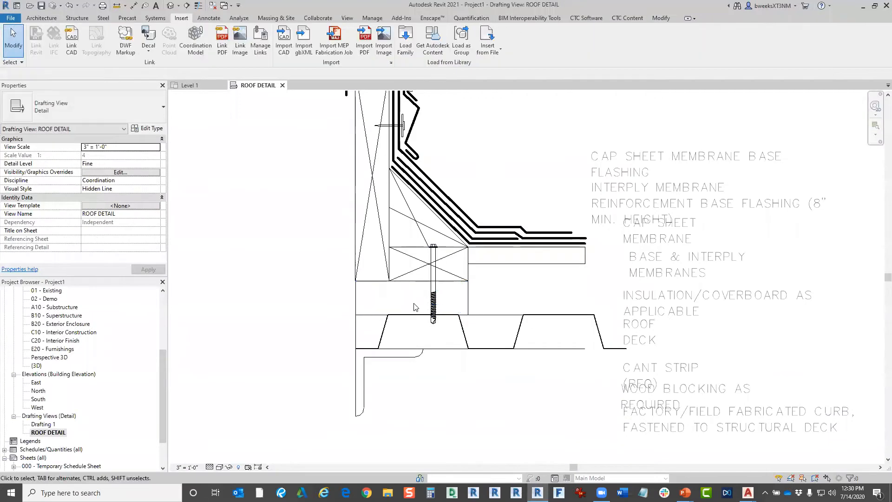
pyautogui.scroll(3, 395, 304)
pyautogui.scroll(-1, 396, 305)
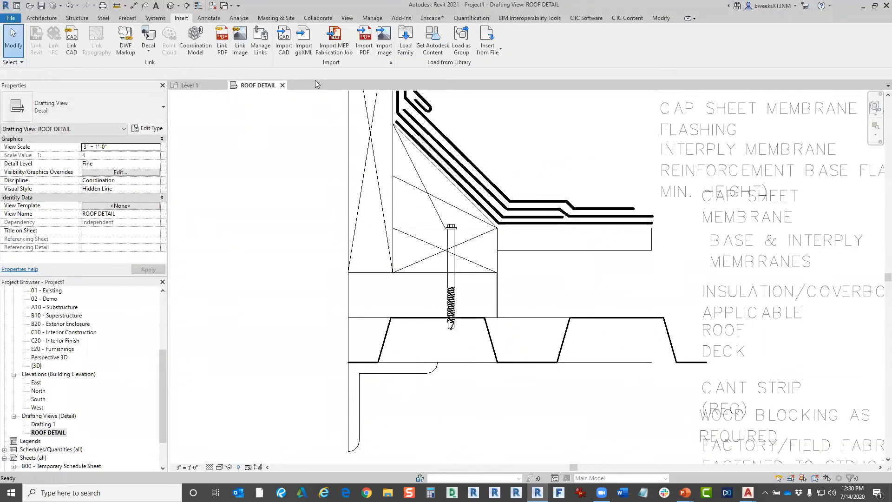
# Place a horizontal Nominal Cut Lumber-Section 2x4 detail component over the upper wood blocking beneath the cant strip
pyautogui.click(210, 18)
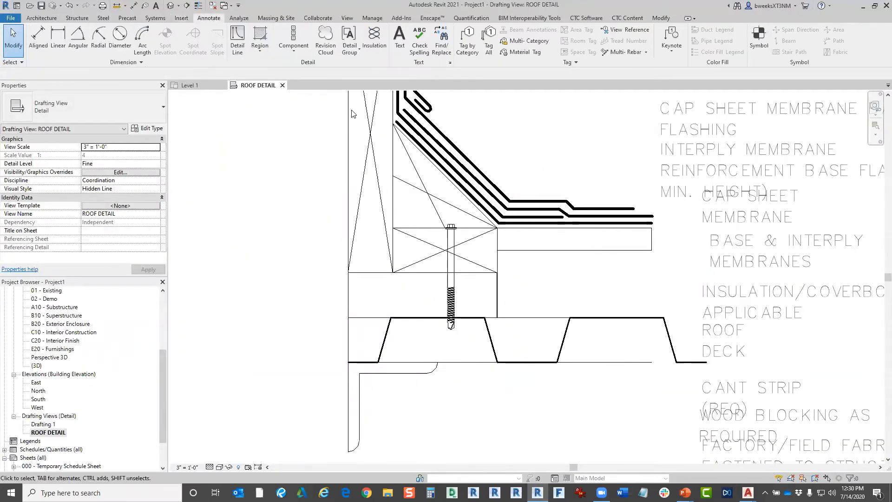
pyautogui.click(292, 52)
pyautogui.click(305, 73)
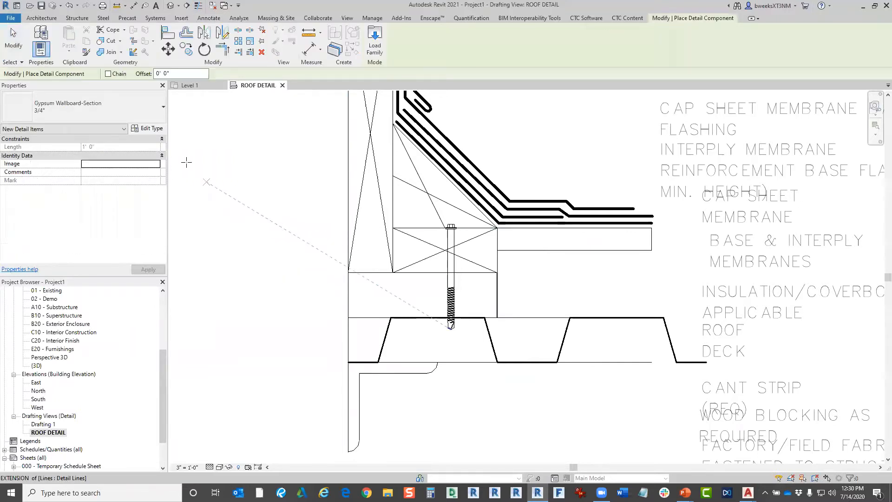
pyautogui.click(108, 111)
pyautogui.scroll(-1, 85, 243)
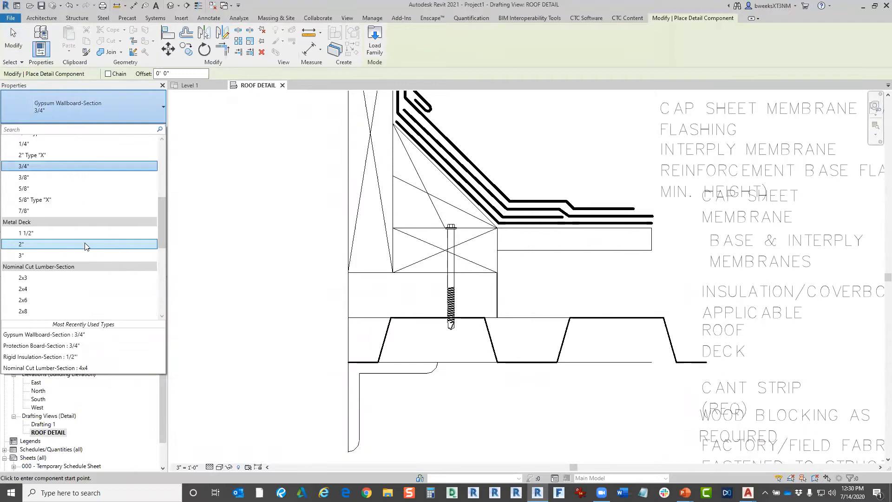
pyautogui.scroll(-2, 85, 244)
pyautogui.click(46, 222)
pyautogui.press('space')
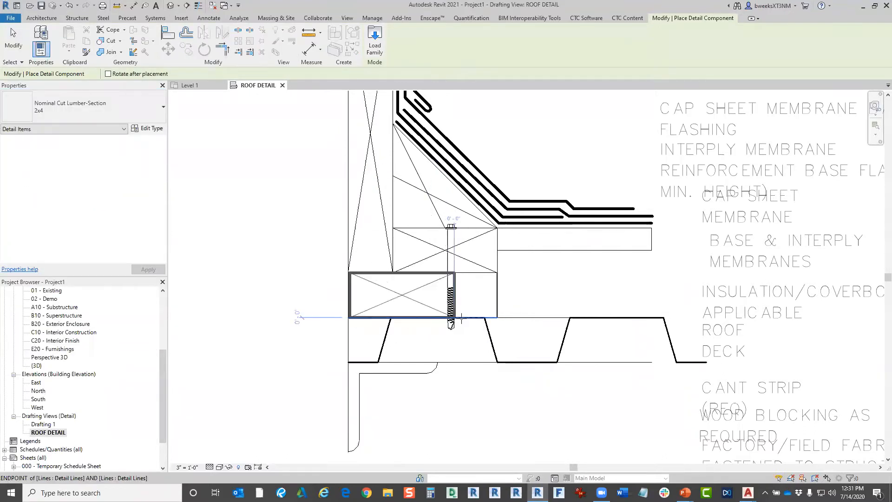
pyautogui.click(497, 272)
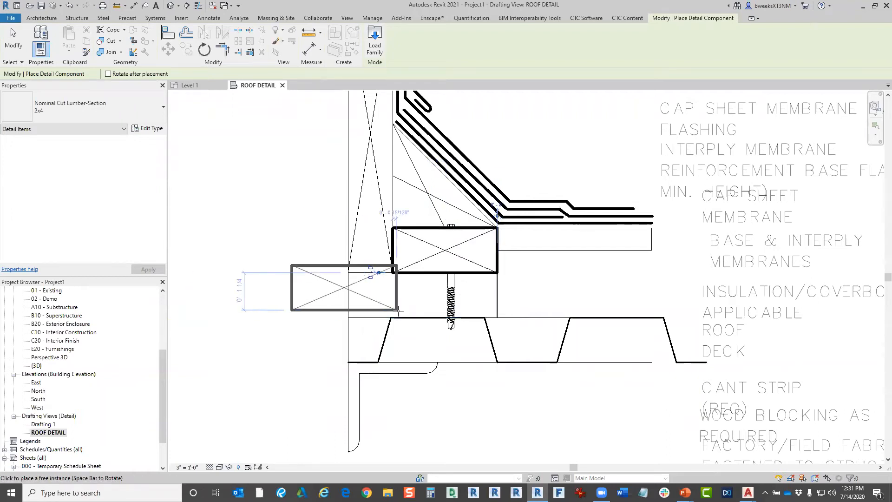
# Place a Nominal Cut Lumber-Section 2x6 over the lower wood blocking, directly below the 2x4
pyautogui.click(84, 108)
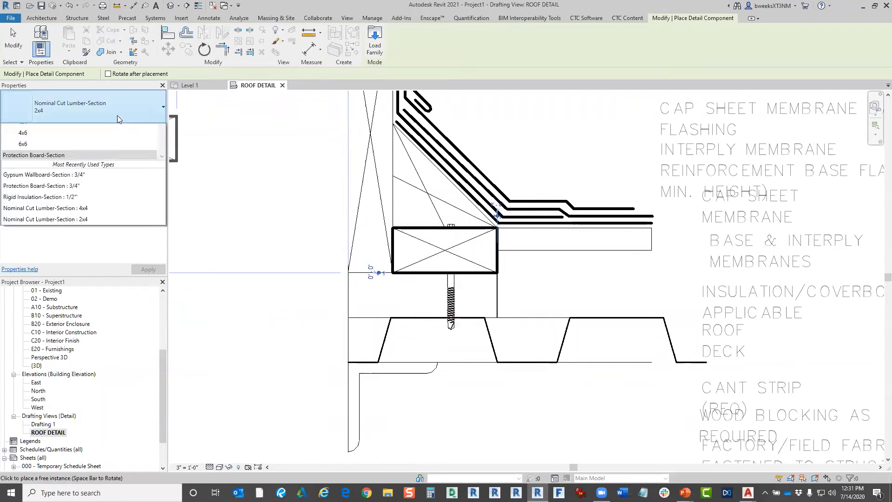
pyautogui.click(55, 226)
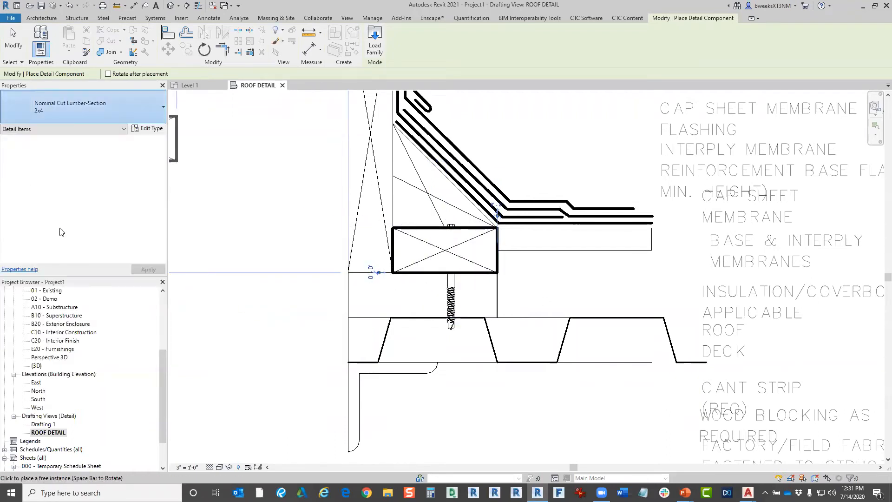
pyautogui.click(497, 317)
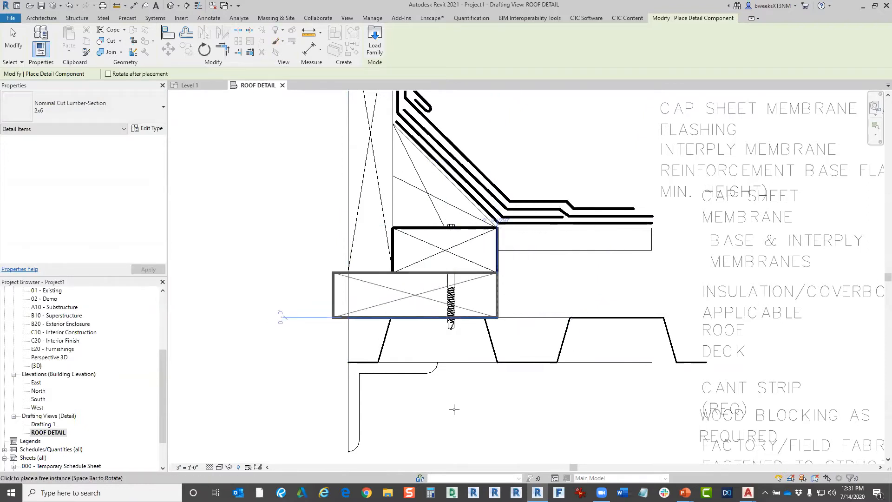
pyautogui.press('Escape')
pyautogui.press('Escape')
# Measure the drawn width of the lower wood blocking from the curb's outer face to its opposite edge
pyautogui.click(334, 301)
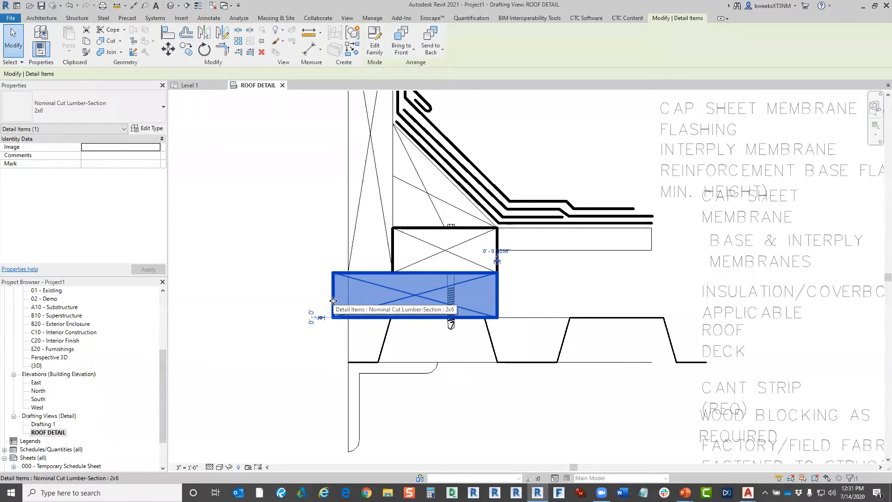
pyautogui.click(309, 34)
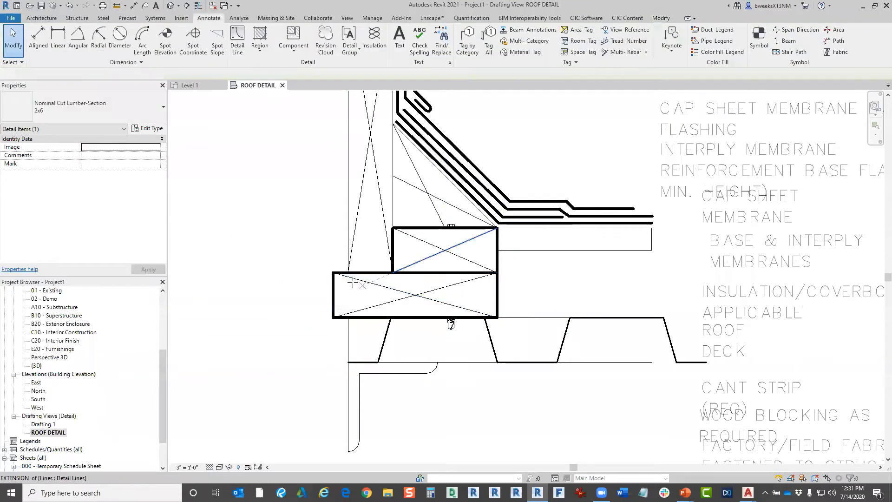
pyautogui.click(348, 273)
pyautogui.click(496, 273)
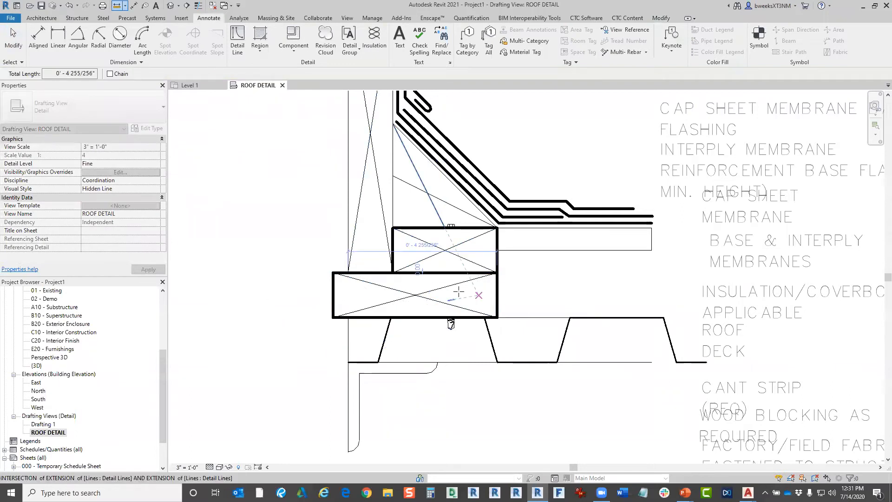
pyautogui.scroll(2, 459, 291)
pyautogui.click(484, 289)
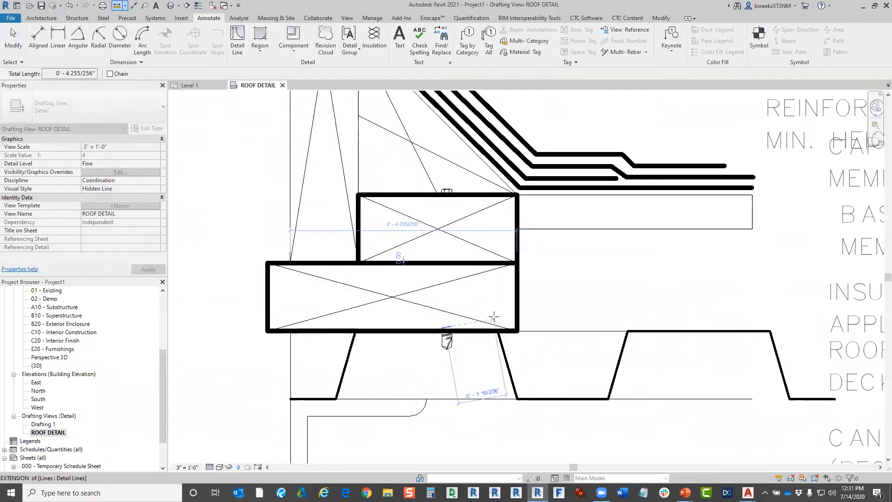
pyautogui.moveTo(494, 315); pyautogui.dragTo(469, 321, button='middle')
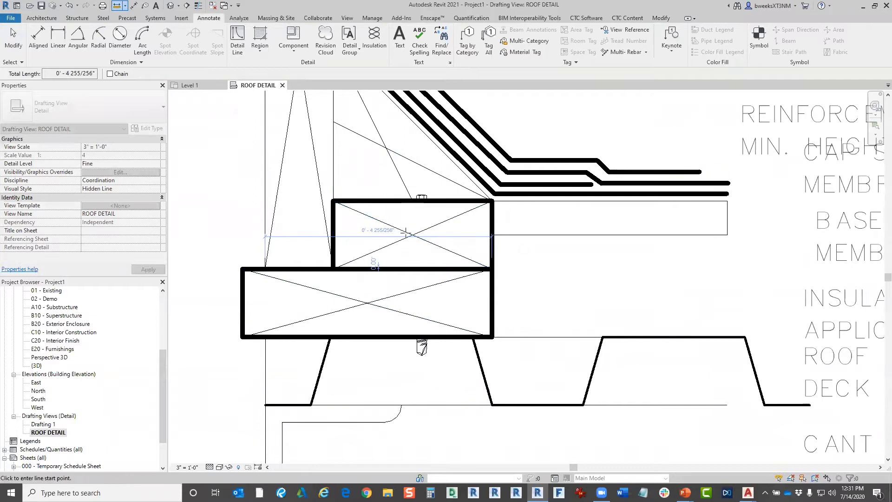
pyautogui.press('Escape')
pyautogui.press('Escape')
# Duplicate the lower 2x6 lumber section's type as 2x5.5 and set its depth to 0' 5"
pyautogui.click(358, 304)
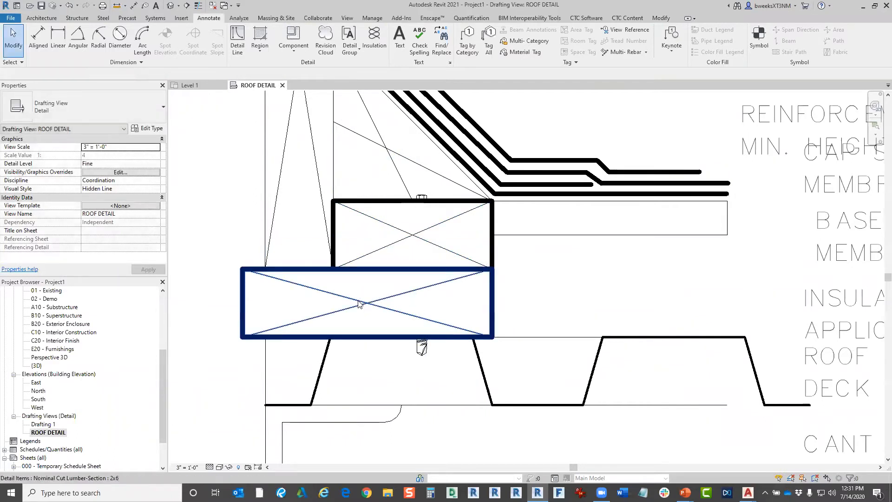
pyautogui.click(359, 303)
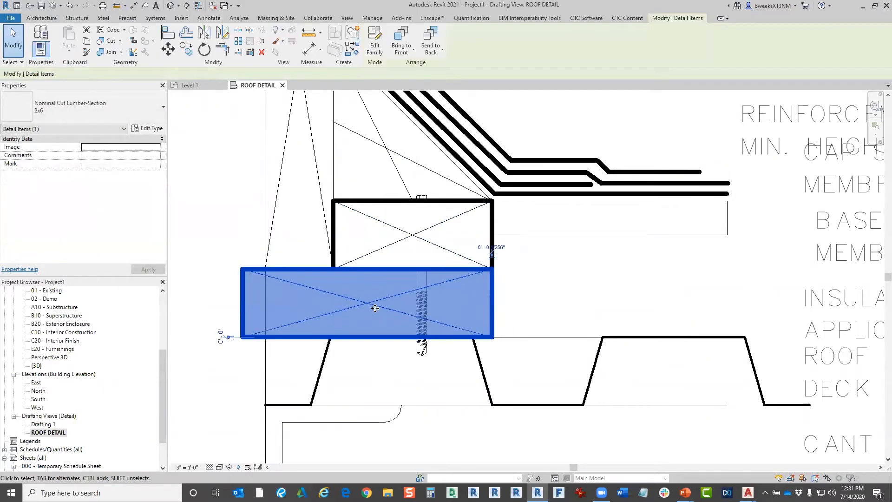
pyautogui.scroll(-4, 372, 309)
pyautogui.scroll(3, 348, 312)
pyautogui.moveTo(365, 301); pyautogui.dragTo(359, 419, button='middle')
pyautogui.scroll(-2, 356, 289)
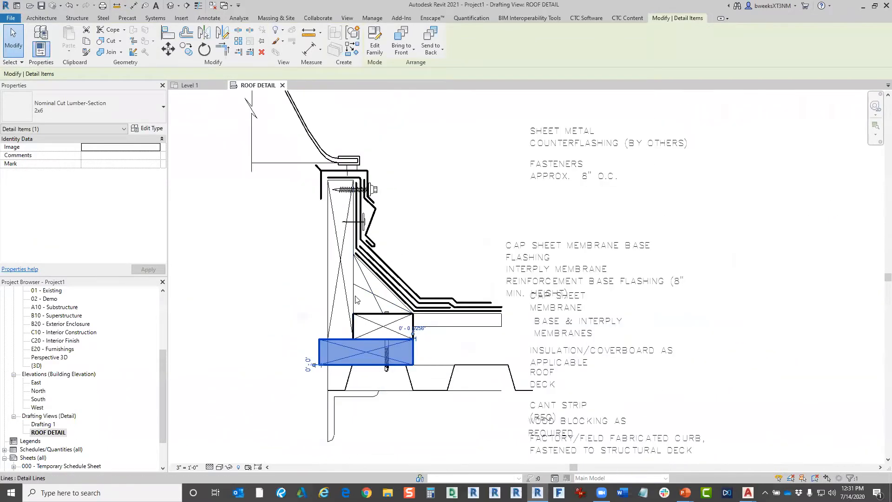
pyautogui.scroll(2, 390, 316)
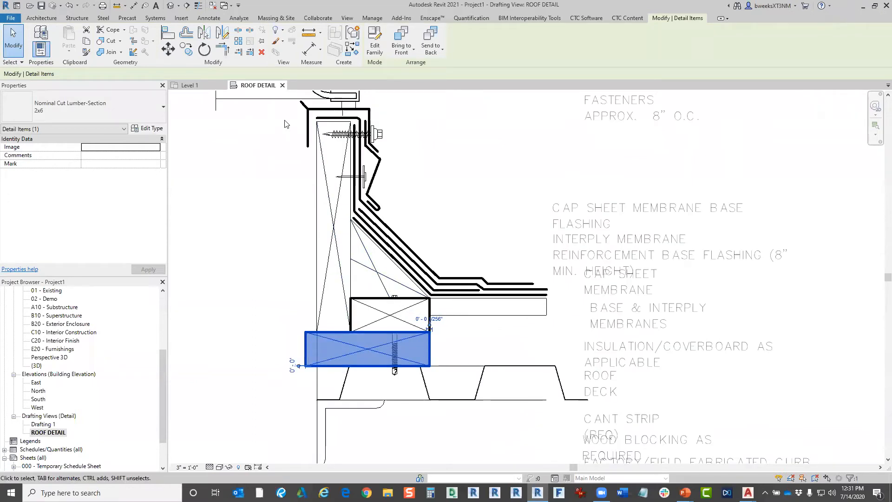
pyautogui.scroll(1, 322, 364)
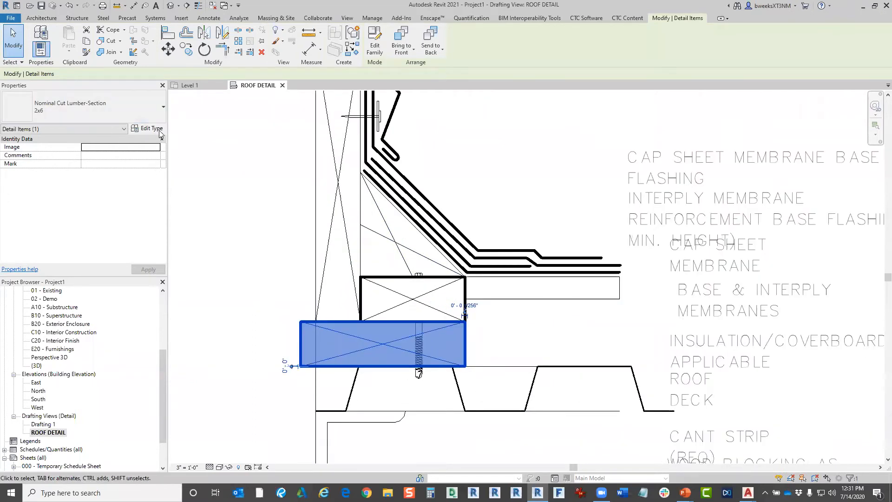
pyautogui.click(158, 130)
pyautogui.click(791, 153)
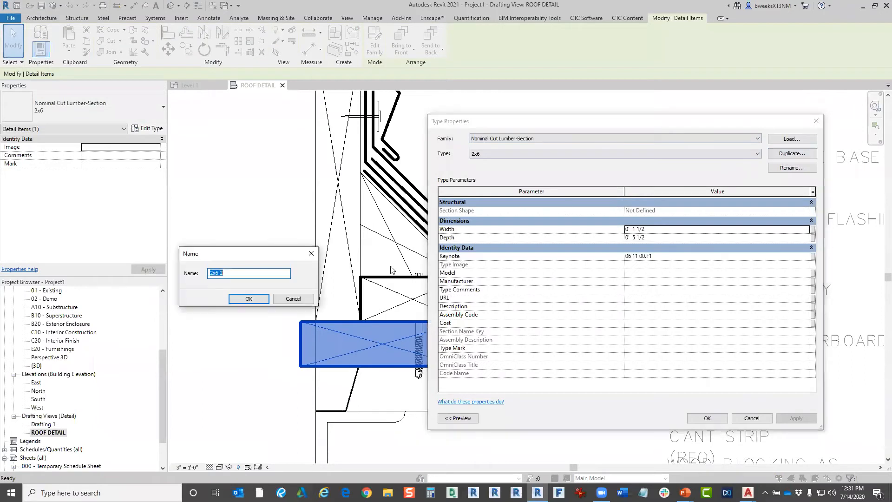
pyautogui.moveTo(225, 273); pyautogui.dragTo(215, 283)
pyautogui.write('5.5')
pyautogui.click(255, 301)
pyautogui.click(662, 239)
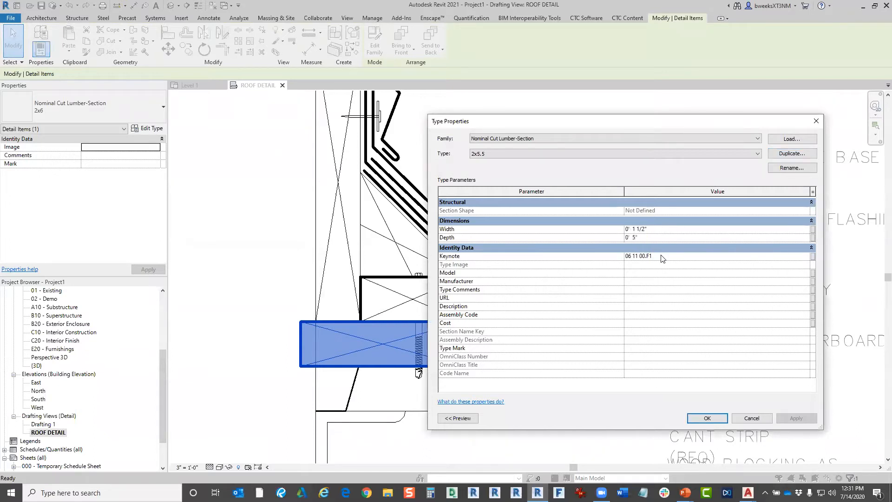
pyautogui.click(706, 421)
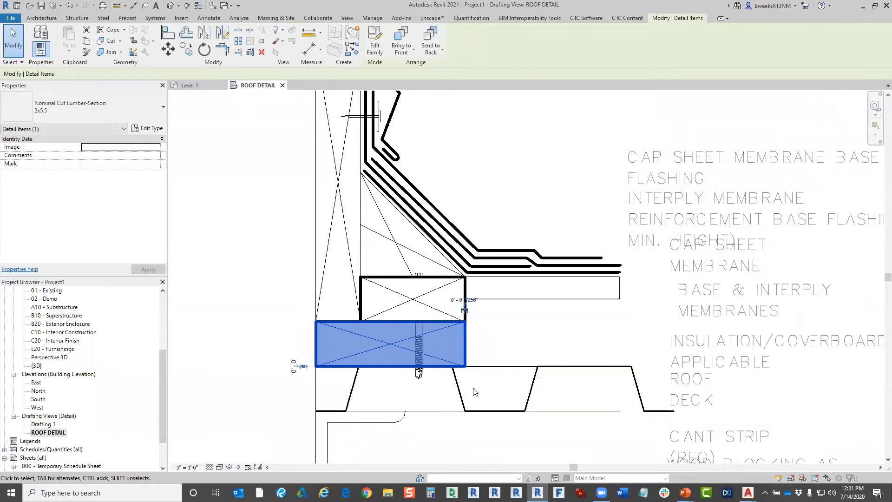
pyautogui.click(479, 321)
# Open the lower blocking's Nominal Cut Lumber-Section family for inspection and close it without saving changes
pyautogui.scroll(-1, 474, 310)
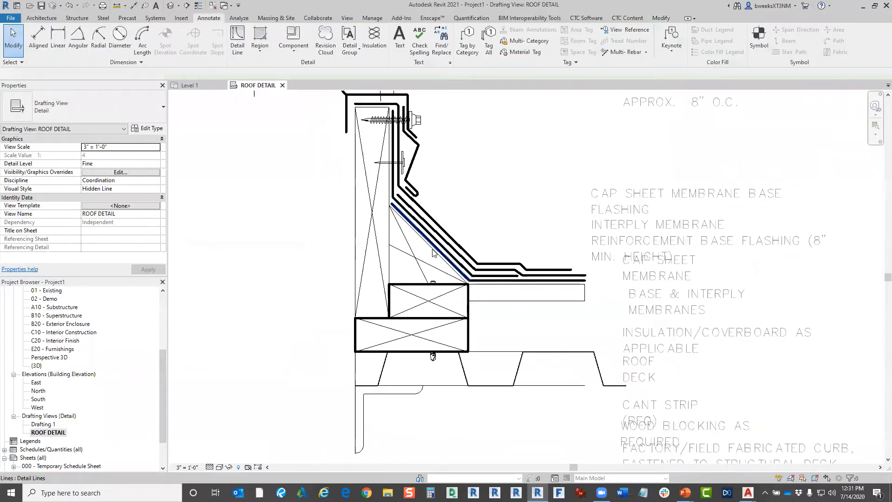
pyautogui.moveTo(434, 250); pyautogui.dragTo(461, 313, button='middle')
pyautogui.click(418, 390)
pyautogui.rightClick(417, 393)
pyautogui.click(460, 263)
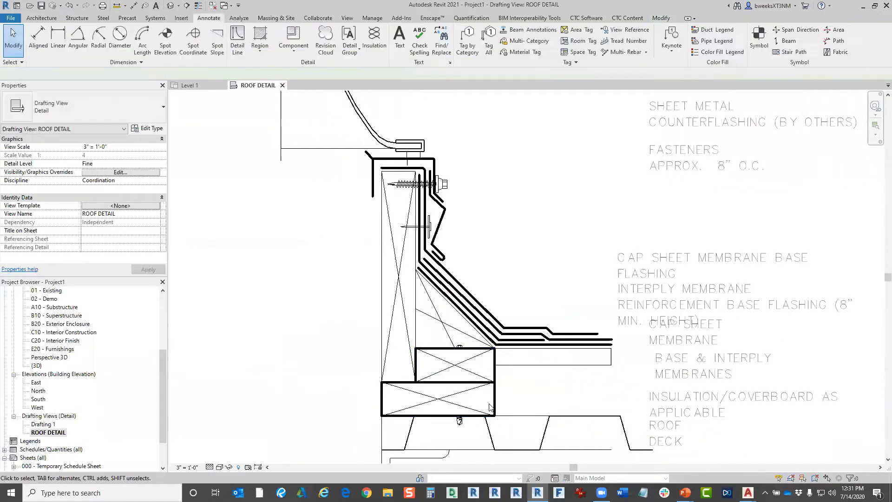
pyautogui.click(495, 403)
pyautogui.rightClick(496, 402)
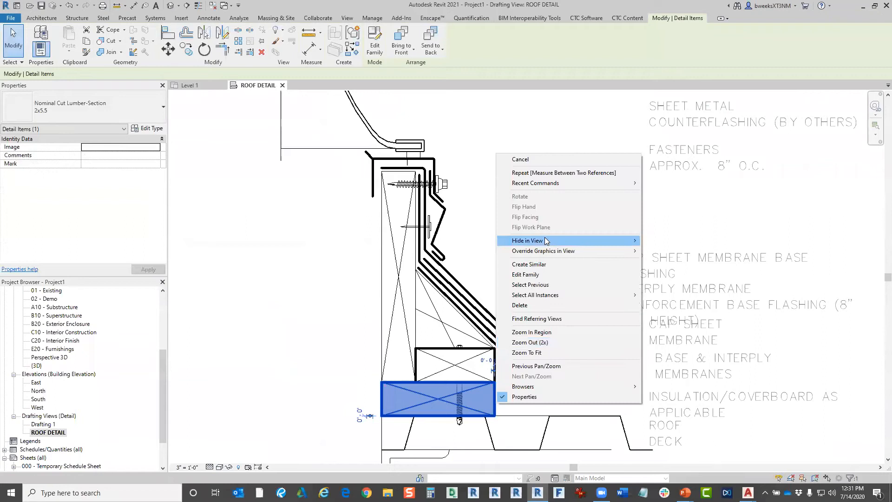
pyautogui.click(257, 297)
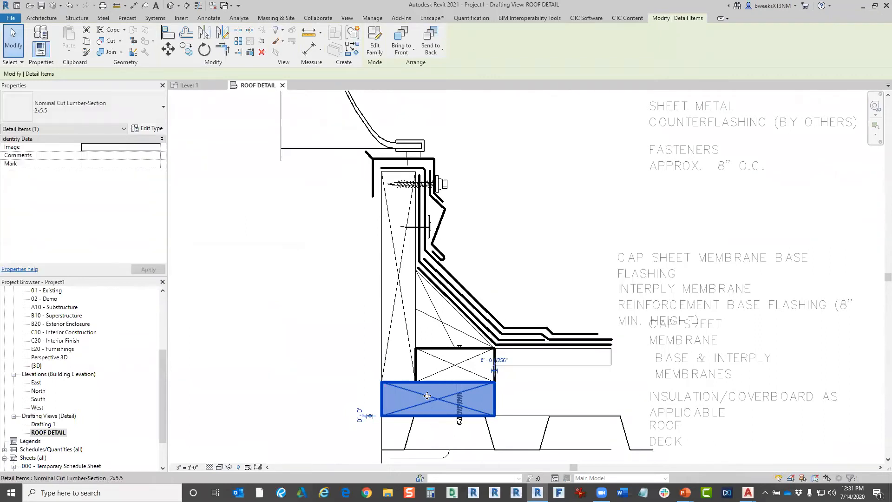
pyautogui.click(257, 296)
pyautogui.doubleClick(407, 390)
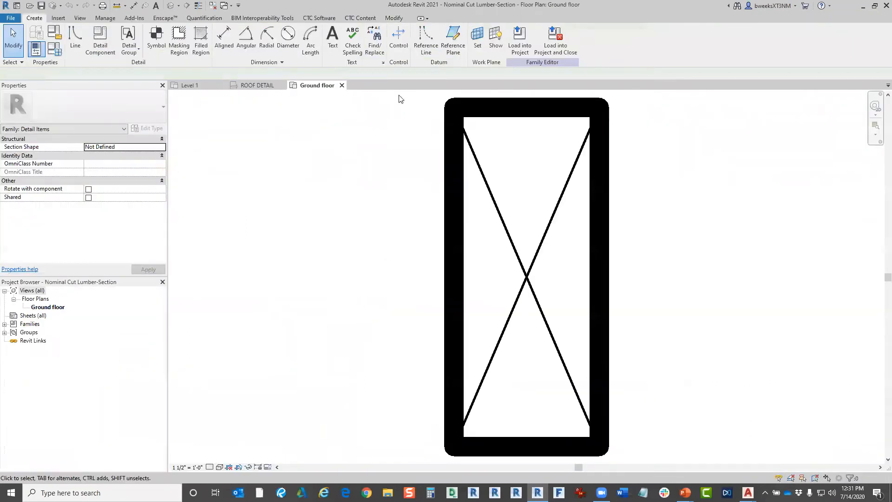
pyautogui.click(341, 86)
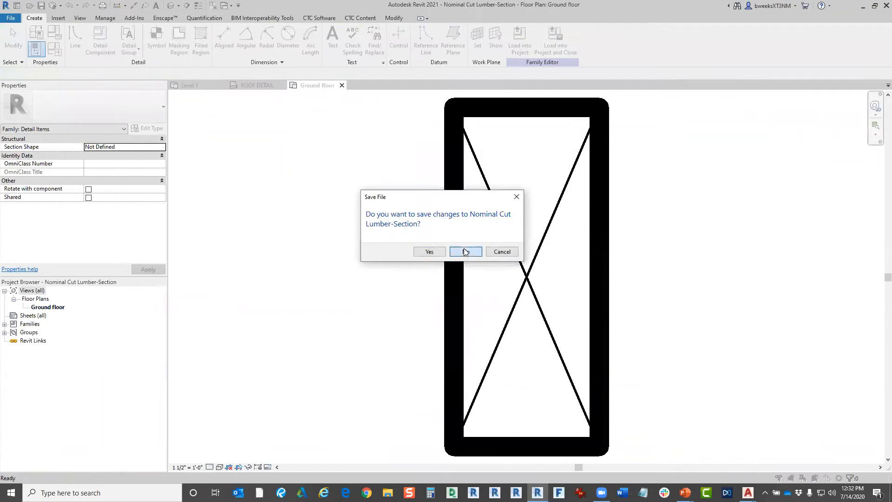
pyautogui.click(465, 251)
# Move the 2x5.5 lumber section off the lower blocking into the empty area outside the curb
pyautogui.moveTo(421, 392); pyautogui.dragTo(235, 324)
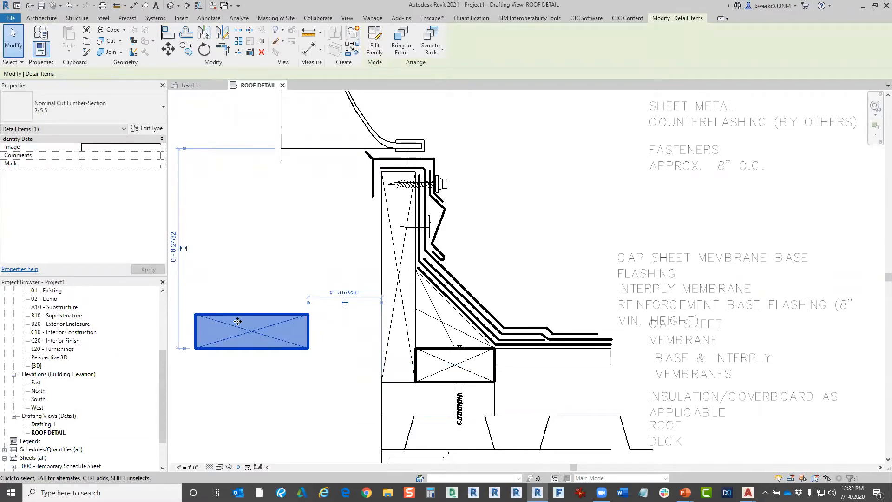
pyautogui.press('Escape')
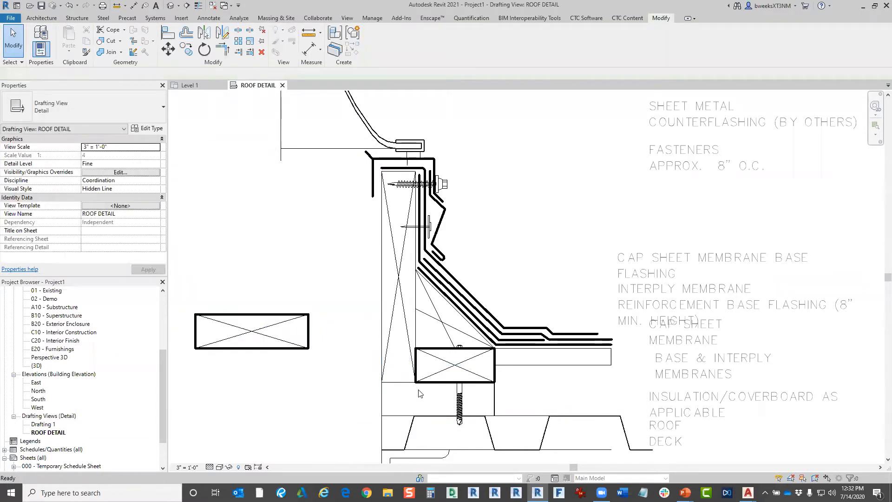
# Undo the 2x5.5 section's move and place a 2x10 Nominal Cut Lumber-Section over the curb's tall vertical member, standing on the lower blocking
pyautogui.hotkey('ctrl', 'z')
pyautogui.click(425, 403)
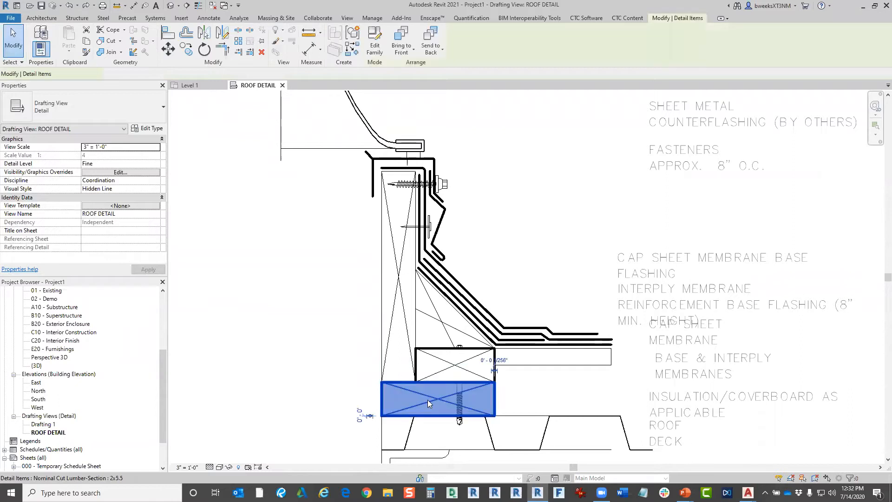
pyautogui.rightClick(427, 399)
pyautogui.click(464, 260)
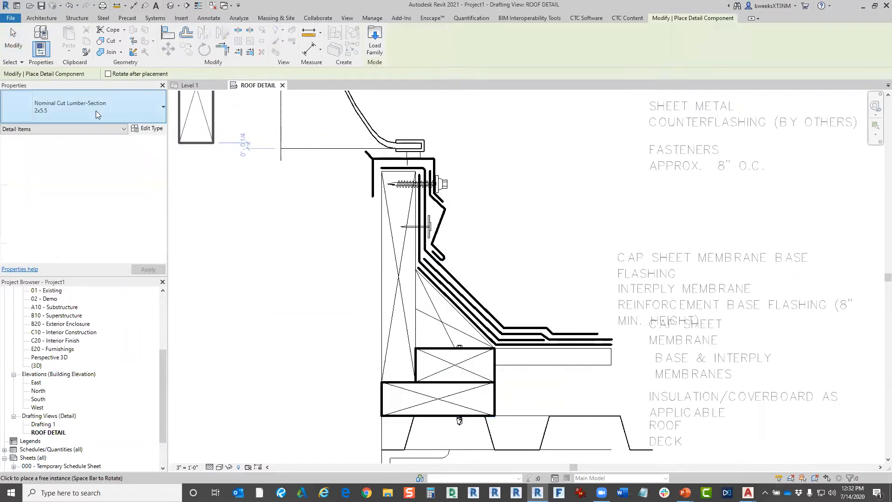
pyautogui.click(95, 110)
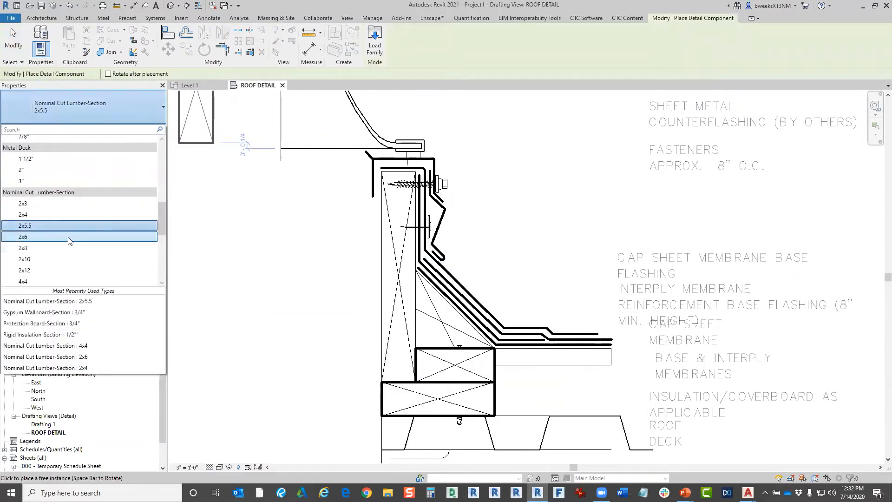
pyautogui.click(28, 247)
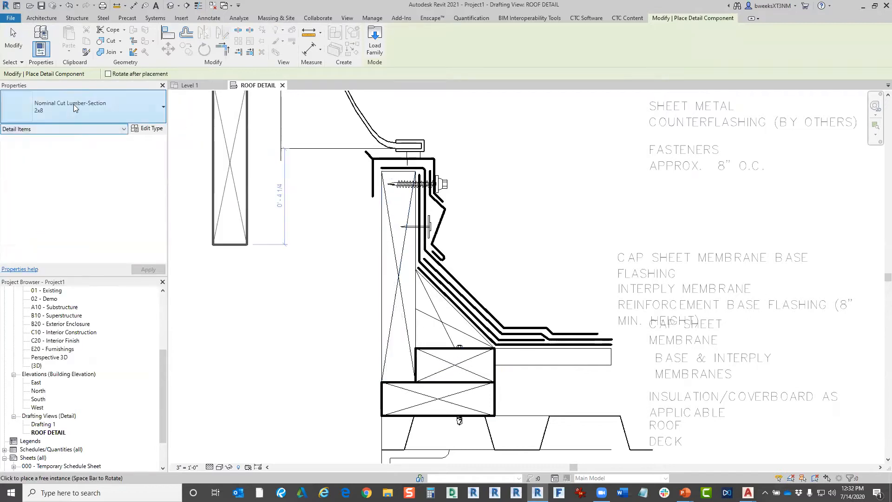
pyautogui.click(76, 110)
pyautogui.click(24, 258)
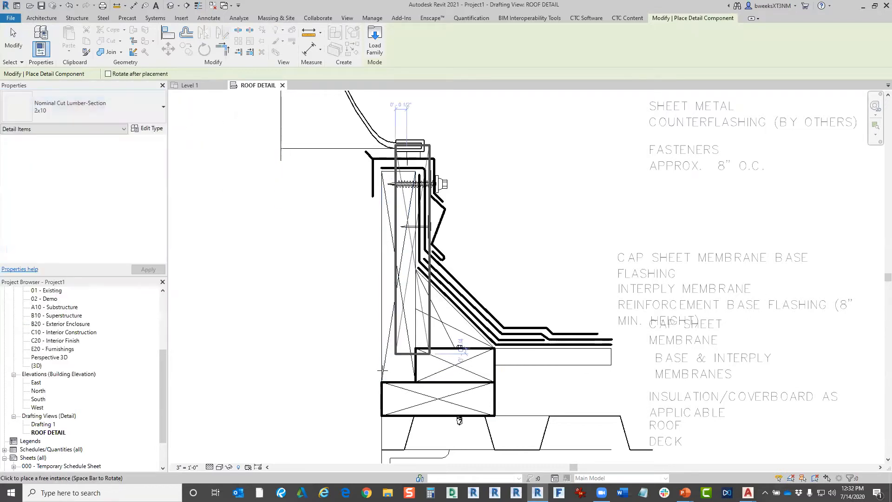
pyautogui.click(509, 360)
pyautogui.scroll(2, 508, 361)
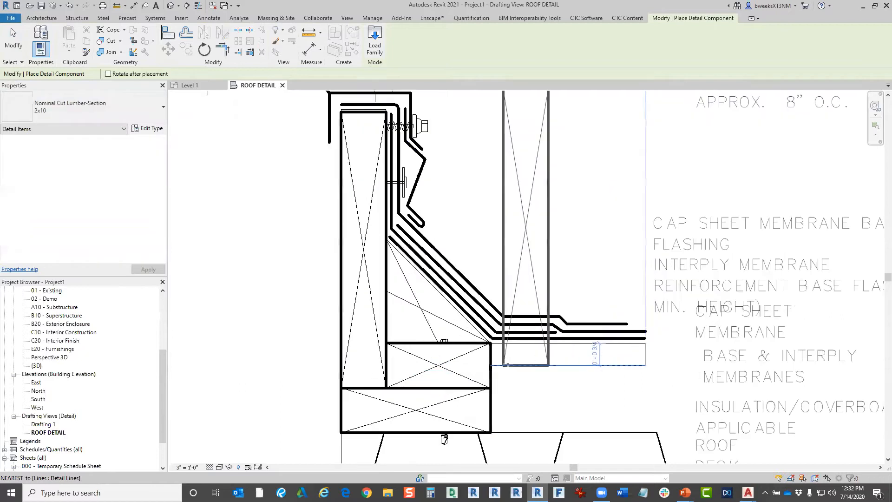
pyautogui.press('Escape')
# Set the cant strip's sloped edge to the Wide Lines line style
pyautogui.scroll(2, 431, 321)
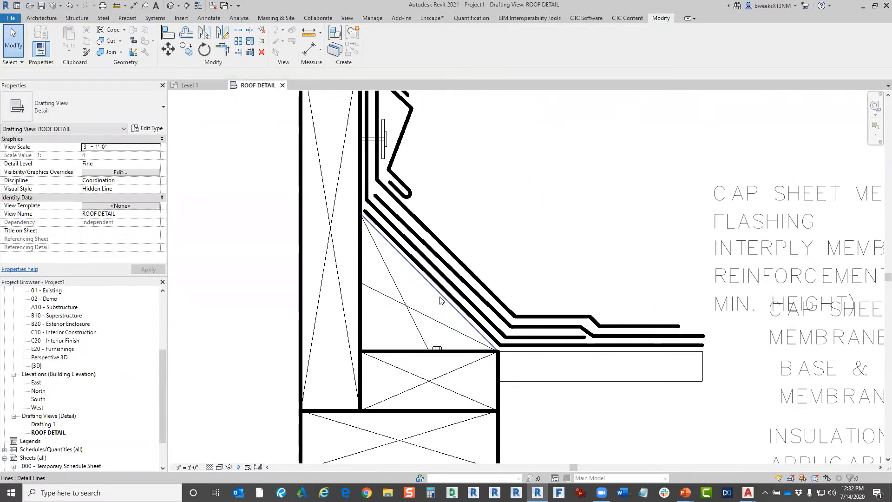
pyautogui.click(441, 300)
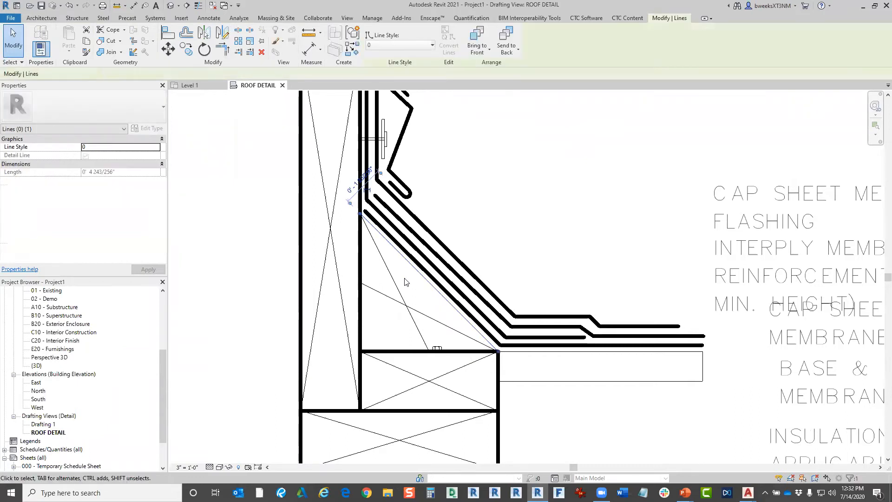
pyautogui.click(399, 44)
pyautogui.click(392, 55)
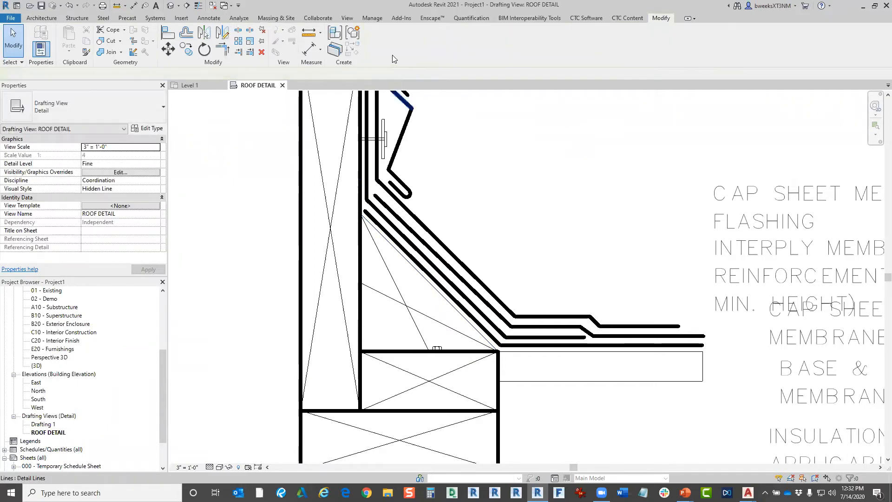
pyautogui.click(413, 270)
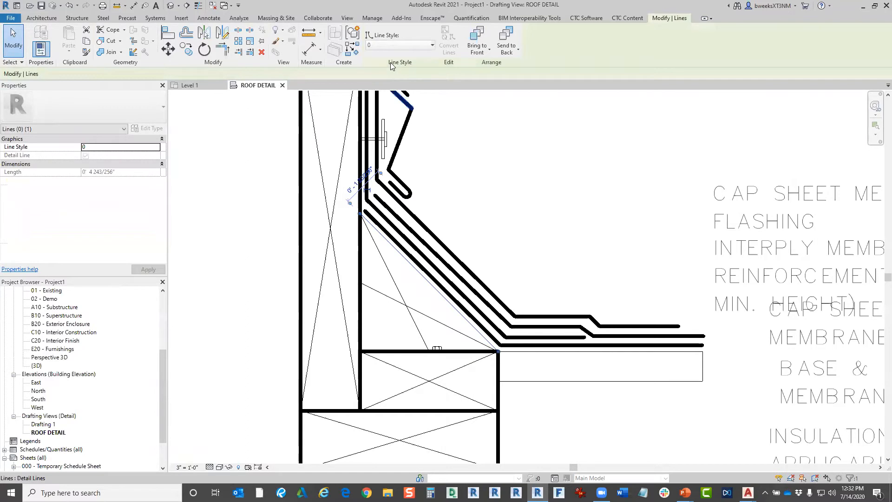
pyautogui.click(392, 45)
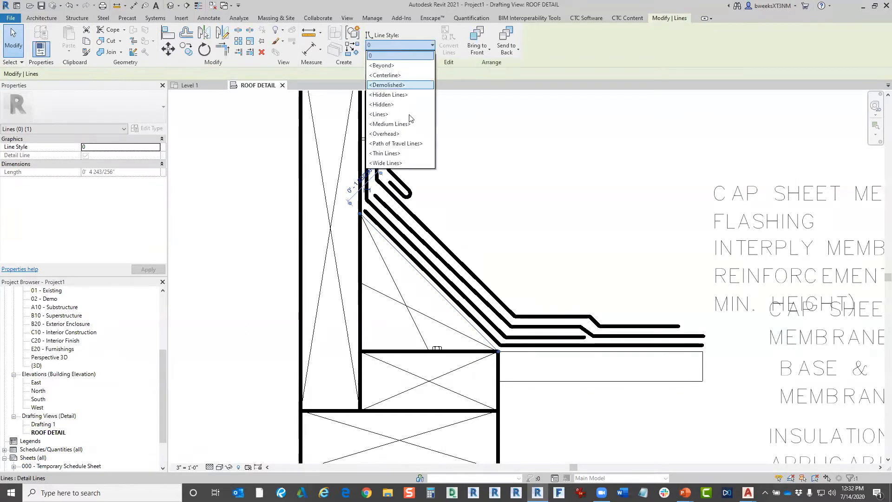
pyautogui.click(399, 160)
pyautogui.click(429, 336)
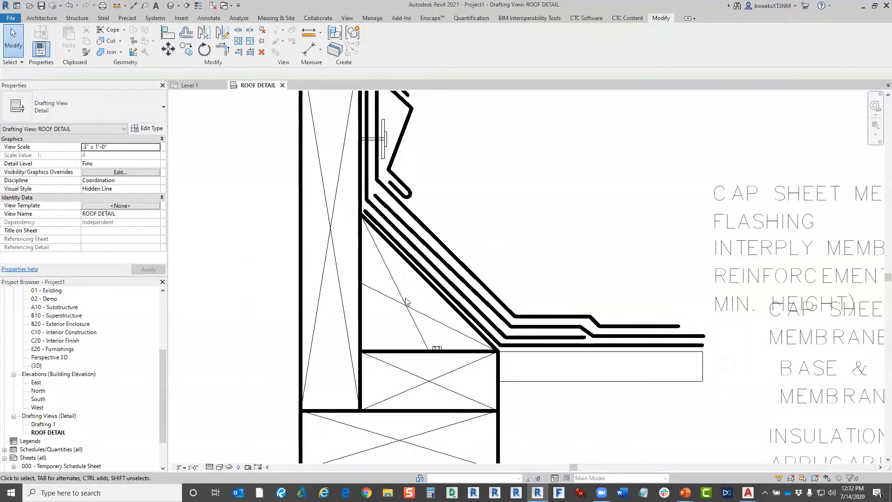
# Sketch a rectangular filled region about 6" by 2 1/4" between the coverboard outline and the metal deck, starting at the wood blocking
pyautogui.scroll(-2, 411, 257)
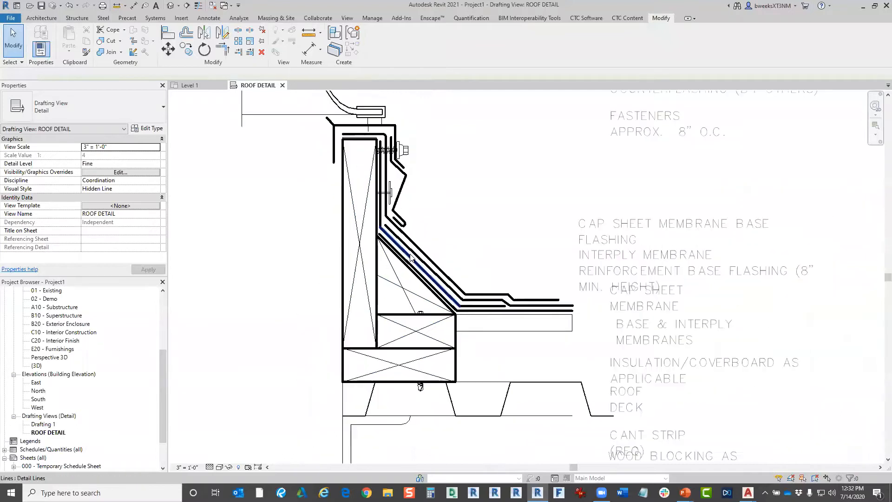
pyautogui.scroll(-1, 411, 257)
pyautogui.moveTo(422, 386)
pyautogui.mouseDown(button='middle')
pyautogui.moveTo(434, 322)
pyautogui.moveTo(453, 335)
pyautogui.moveTo(419, 400)
pyautogui.moveTo(417, 446)
pyautogui.mouseUp(button='middle')
pyautogui.moveTo(488, 408); pyautogui.dragTo(452, 292, button='middle')
pyautogui.scroll(2, 448, 296)
pyautogui.scroll(-1, 445, 300)
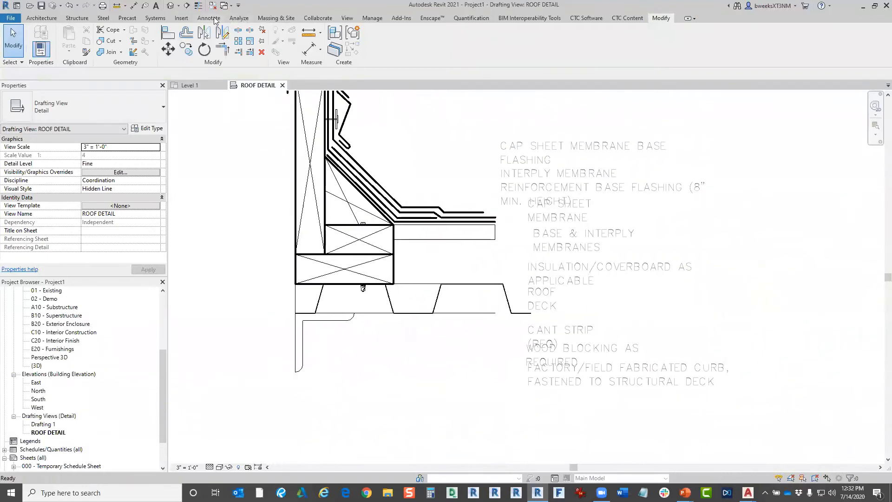
pyautogui.click(215, 19)
pyautogui.click(262, 52)
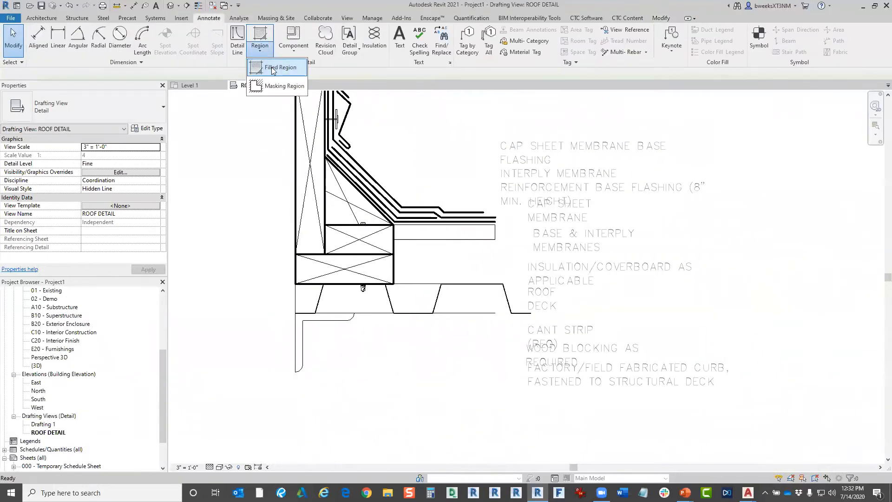
pyautogui.click(274, 69)
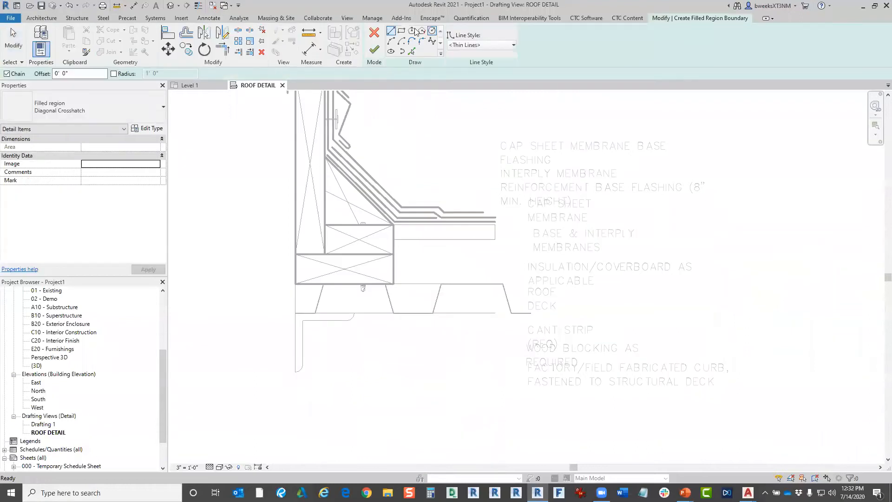
pyautogui.click(401, 31)
pyautogui.click(394, 239)
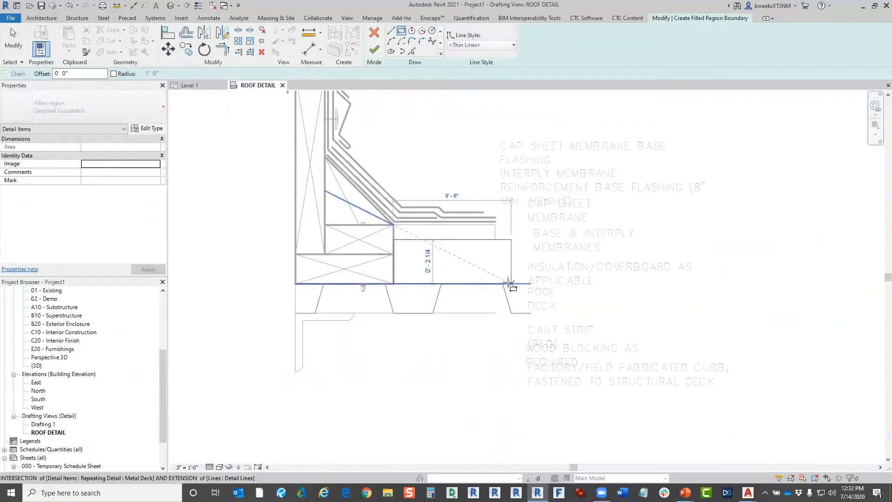
pyautogui.click(511, 283)
pyautogui.press('Escape')
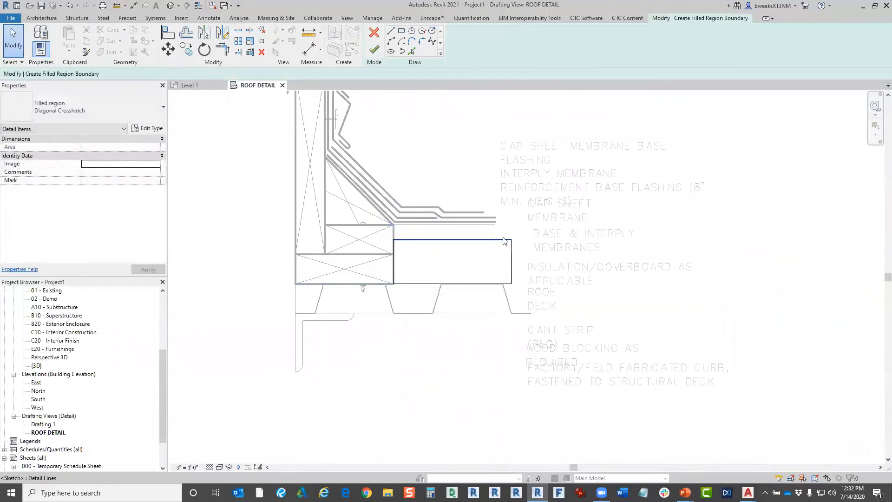
# Set the region's rectangular boundary to Wide Lines, with its short end edge away from the blocking as Invisible lines
pyautogui.click(502, 239)
pyautogui.click(478, 45)
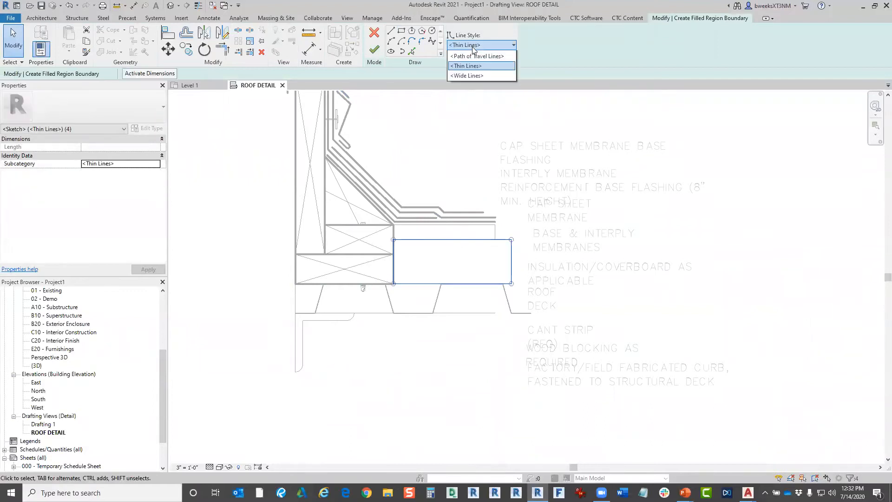
pyautogui.click(479, 173)
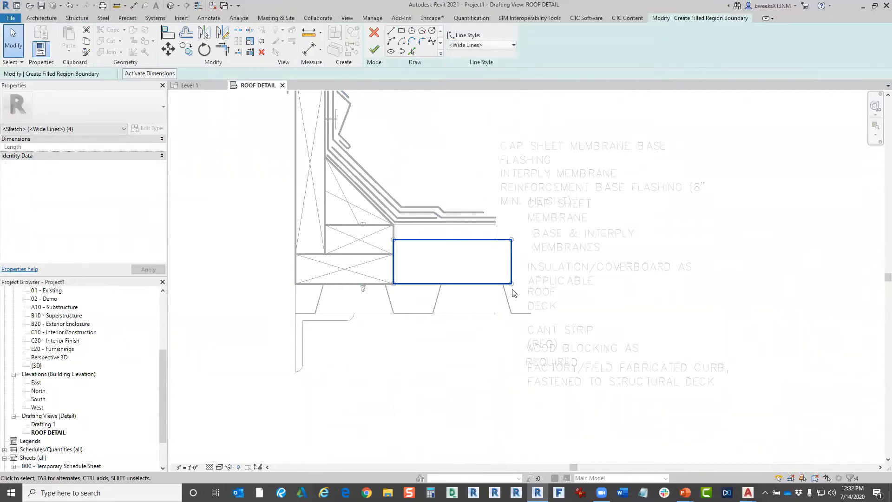
pyautogui.scroll(2, 524, 265)
pyautogui.click(523, 265)
pyautogui.click(523, 265)
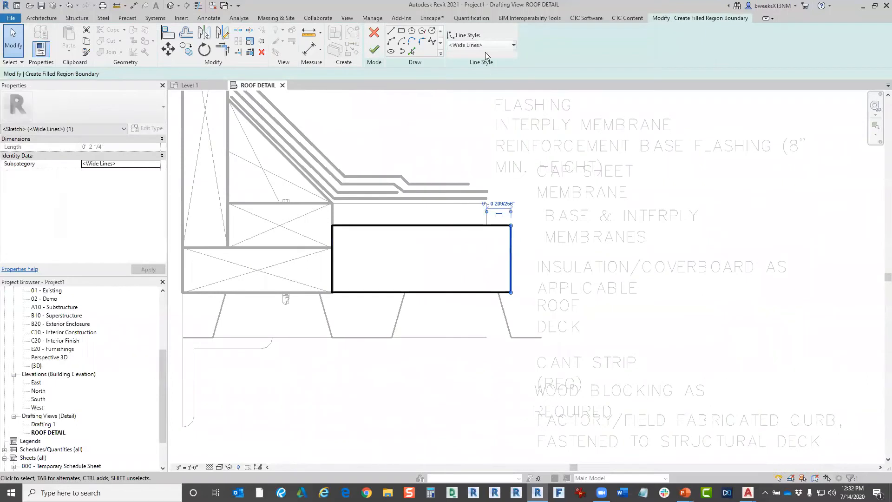
pyautogui.click(484, 45)
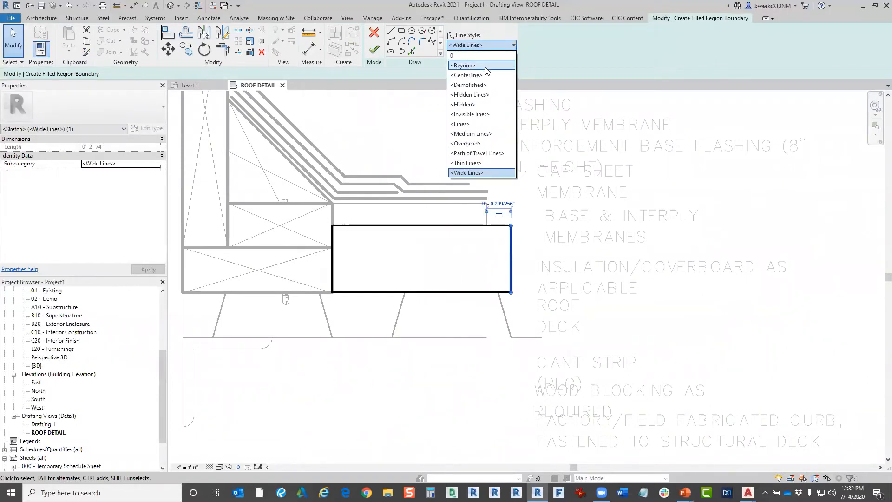
pyautogui.click(481, 116)
pyautogui.click(520, 266)
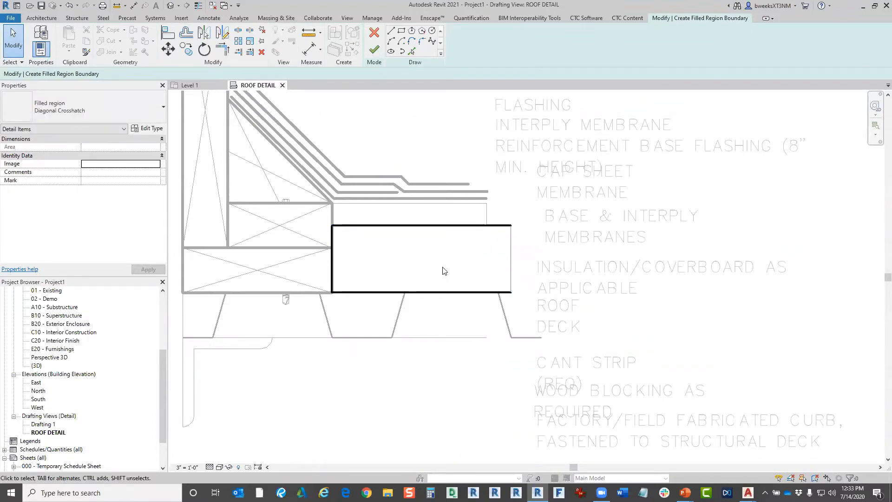
# Assign the Diagonal Down type to the filled region and finish its boundary sketch
pyautogui.click(215, 18)
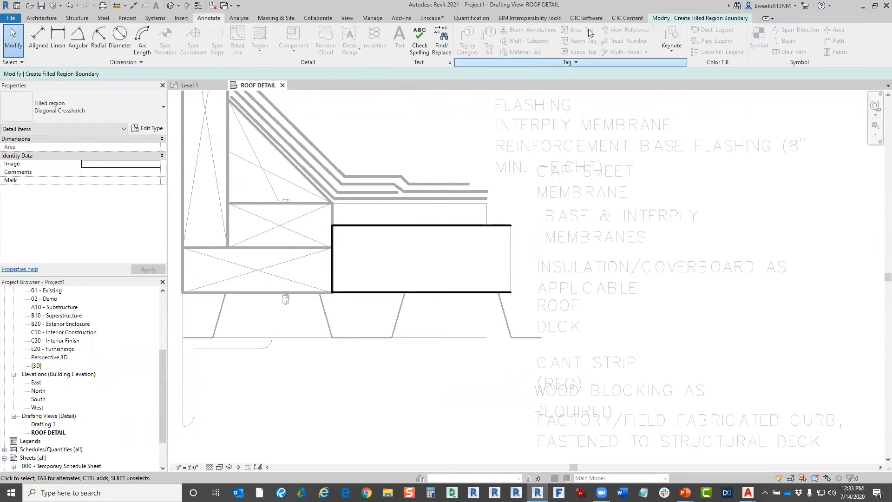
pyautogui.click(657, 20)
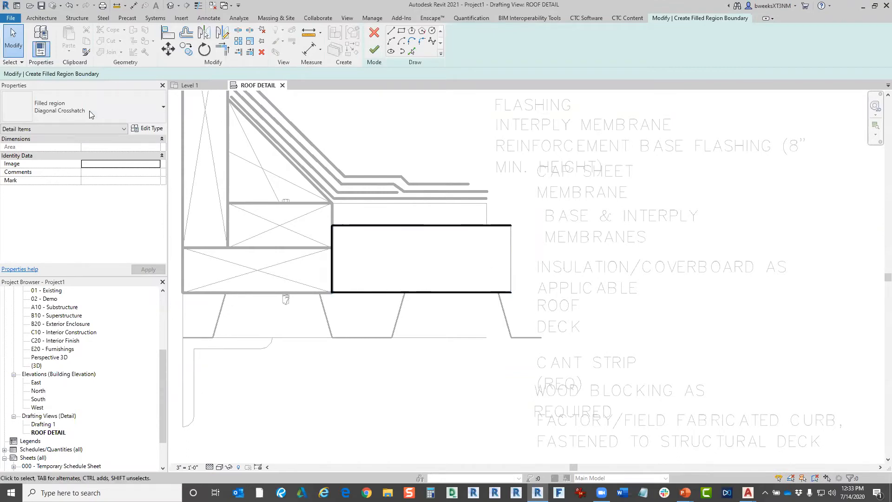
pyautogui.click(129, 113)
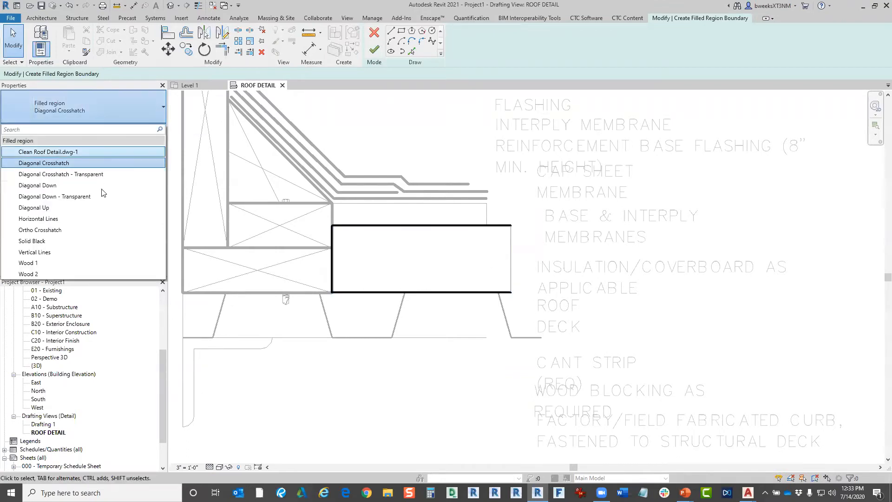
pyautogui.click(70, 186)
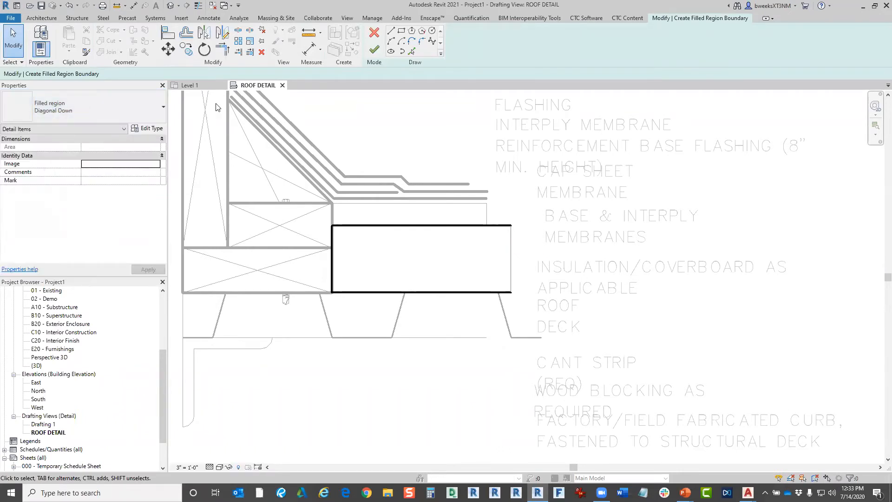
pyautogui.click(374, 50)
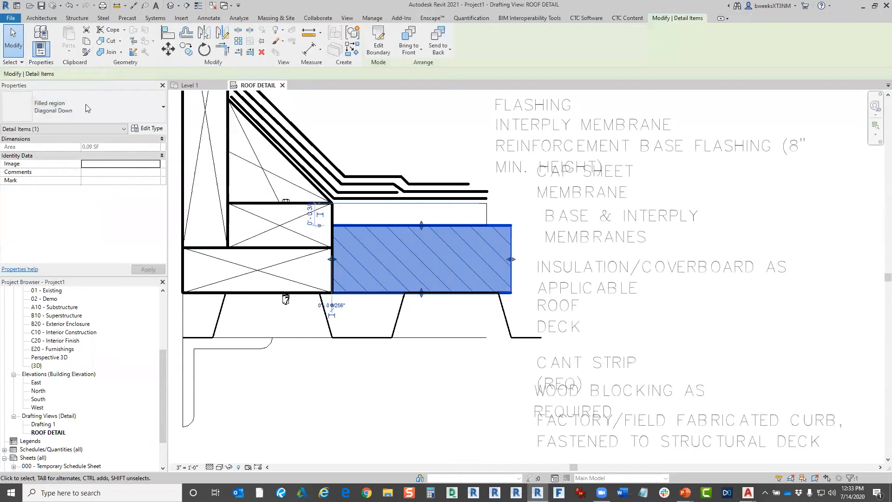
# Change the finished filled region beside the blocking to the Ortho Crosshatch type
pyautogui.press('Escape')
pyautogui.click(507, 268)
pyautogui.click(97, 104)
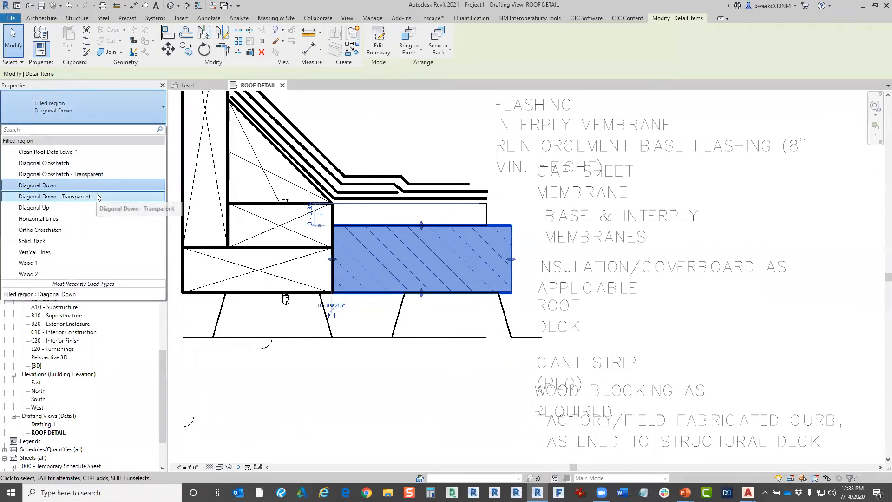
pyautogui.click(84, 229)
pyautogui.click(442, 398)
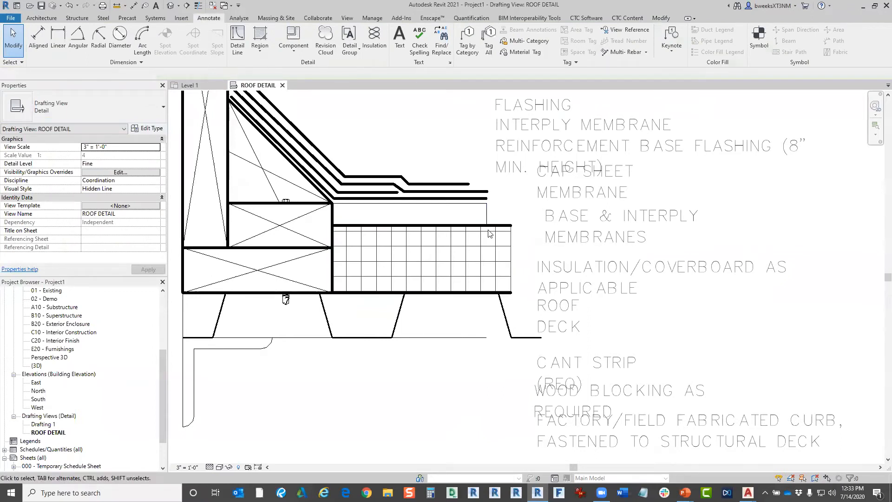
# Delete the crosshatched filled region between the coverboard outline and the metal deck
pyautogui.click(297, 53)
pyautogui.click(310, 67)
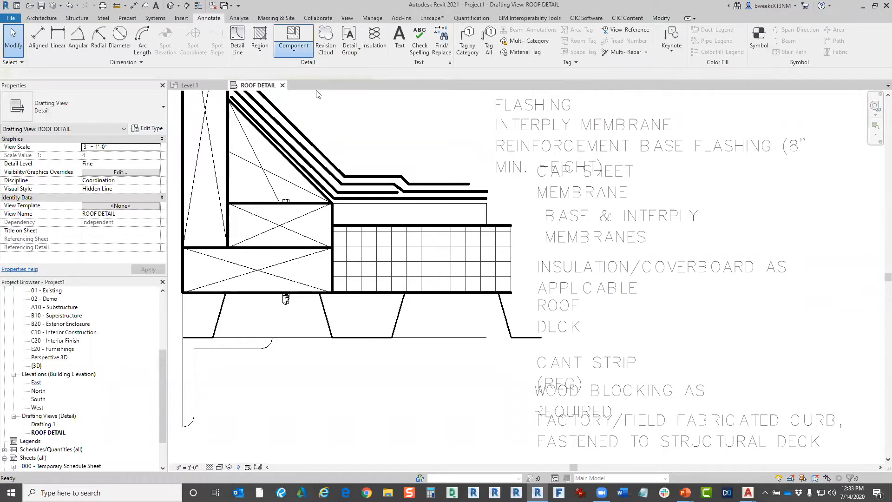
pyautogui.press('Escape')
pyautogui.click(511, 246)
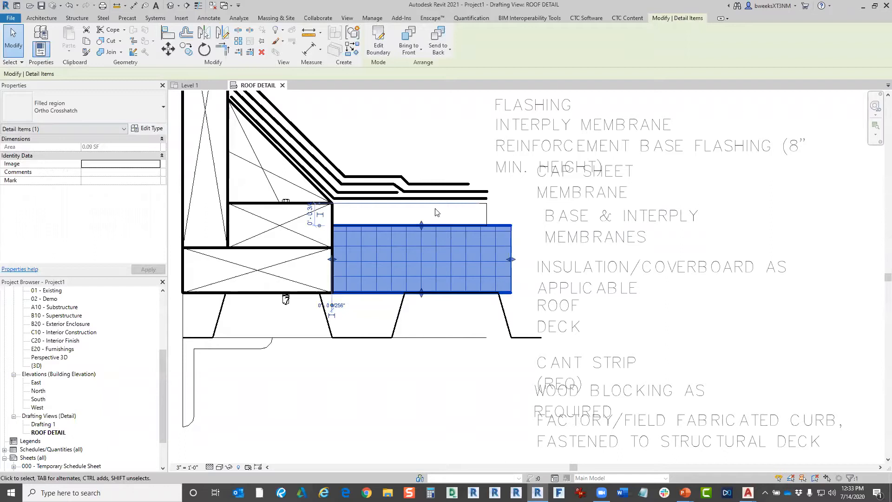
pyautogui.press('Delete')
# Place a 2 1/2" Rigid Insulation-Section detail component about 6 1/4" long on top of the metal deck, starting at the blocking's lower corner
pyautogui.click(295, 49)
pyautogui.click(311, 68)
pyautogui.click(85, 116)
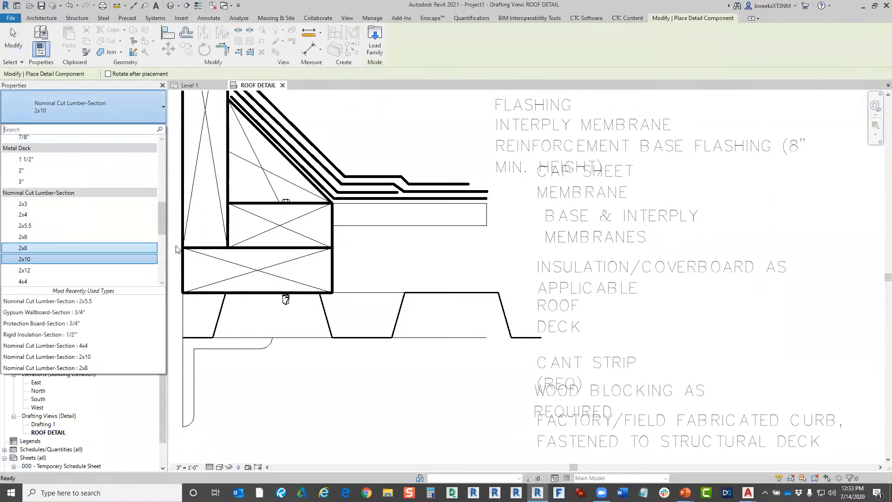
pyautogui.moveTo(161, 224); pyautogui.dragTo(162, 158)
pyautogui.moveTo(162, 158); pyautogui.dragTo(158, 281)
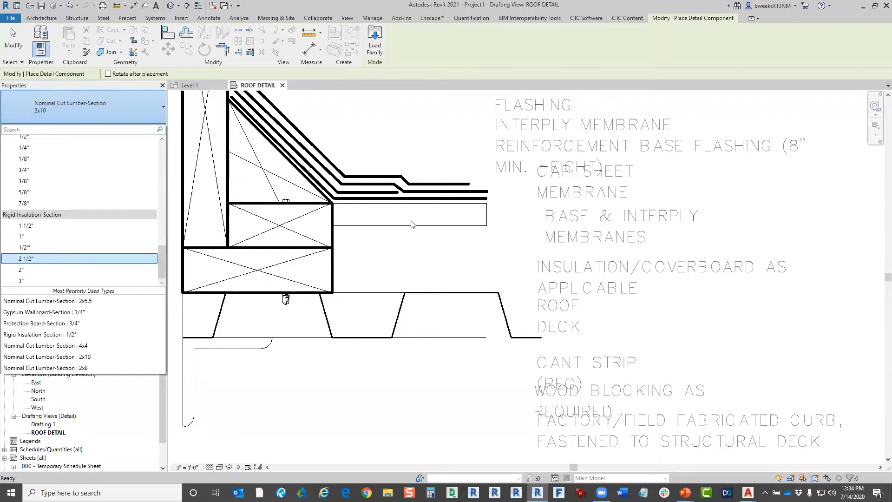
pyautogui.click(51, 263)
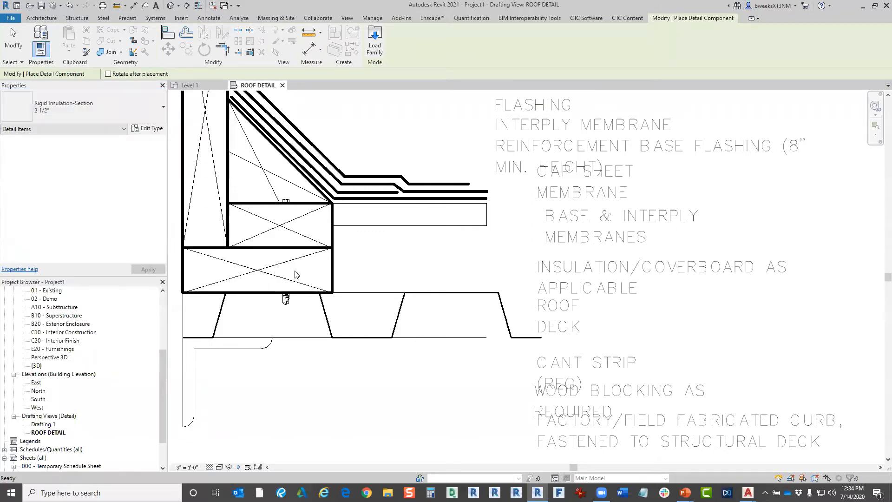
pyautogui.click(332, 291)
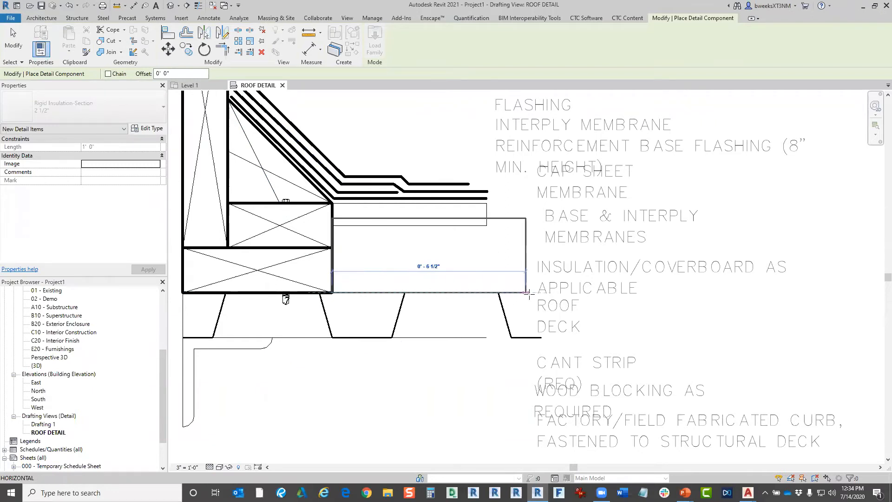
pyautogui.click(518, 292)
pyautogui.press('Escape')
pyautogui.press('Escape')
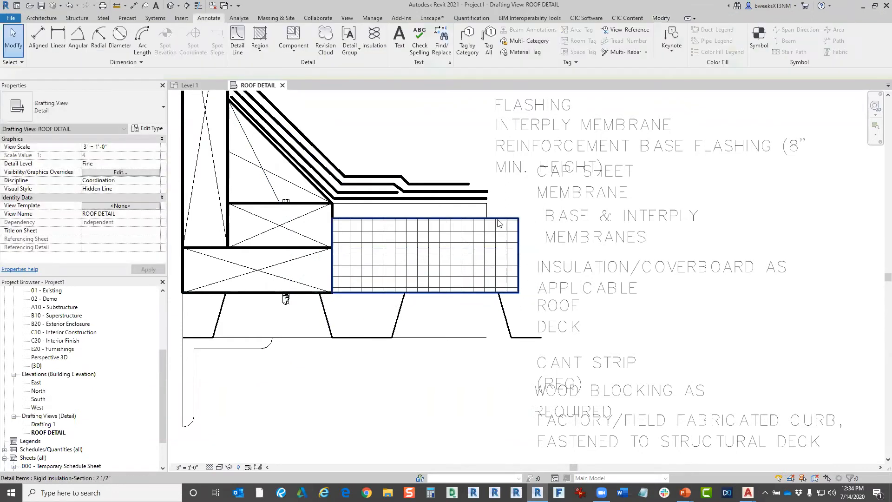
# Shorten the rigid insulation to about 5 5/8" so its free end meets the upper edge of the metal deck's last rib
pyautogui.click(506, 218)
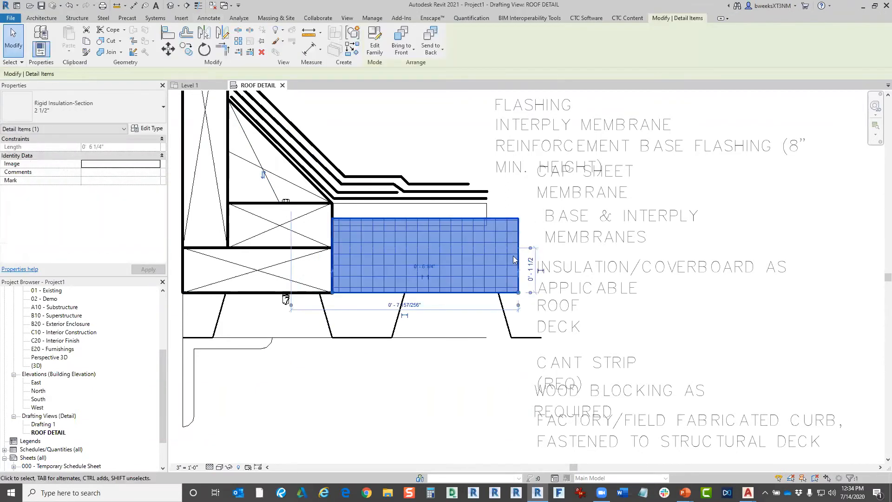
pyautogui.moveTo(518, 292); pyautogui.dragTo(500, 291)
pyautogui.press('Escape')
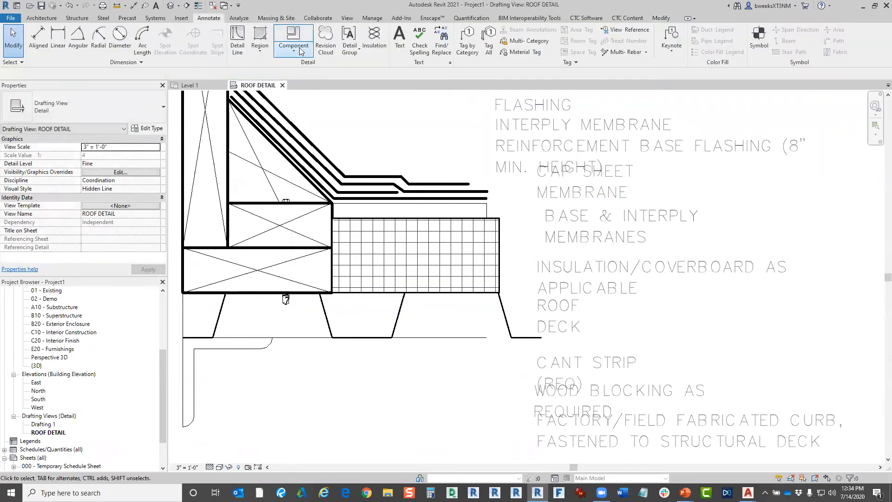
# Place a 1/2" Protection Board-Section detail component directly above the rigid insulation, from the blocking's upper corner to the insulation's free end
pyautogui.click(500, 222)
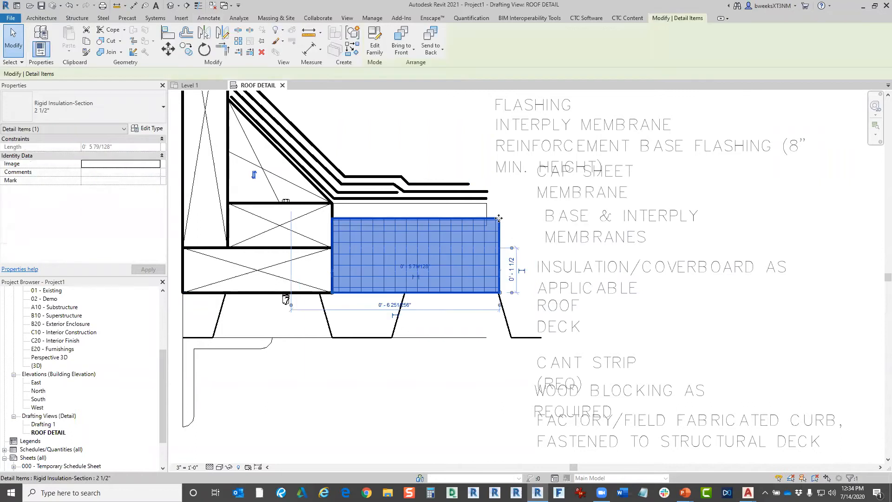
pyautogui.rightClick(499, 221)
pyautogui.moveTo(555, 377)
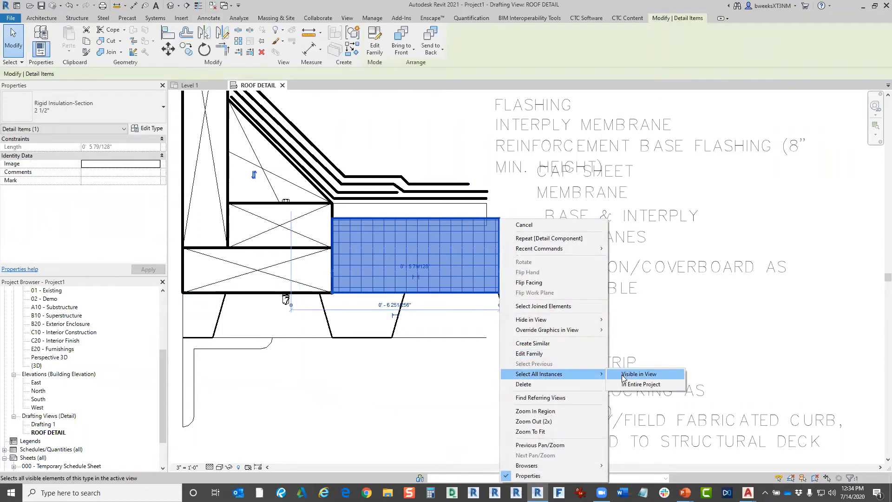
pyautogui.click(534, 343)
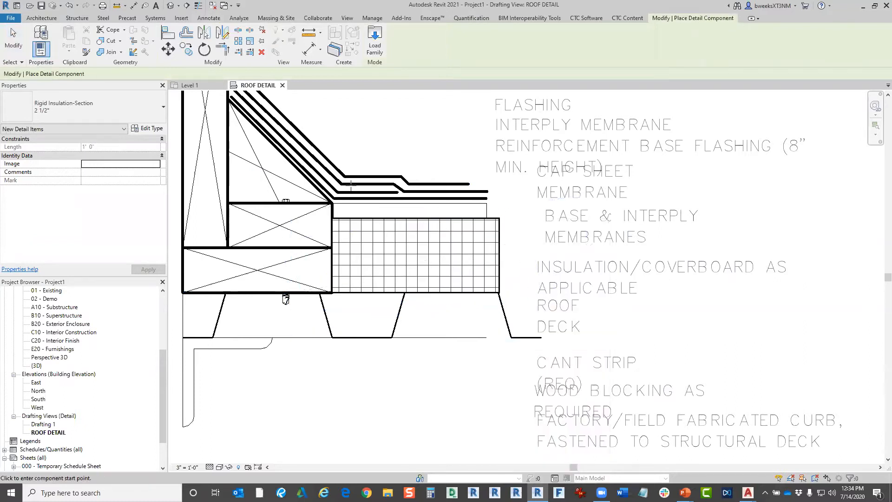
pyautogui.click(104, 97)
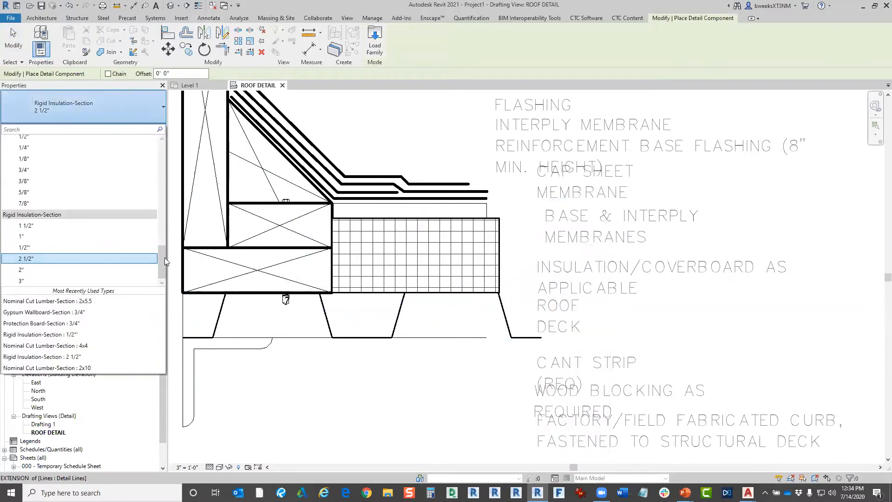
pyautogui.scroll(3, 163, 256)
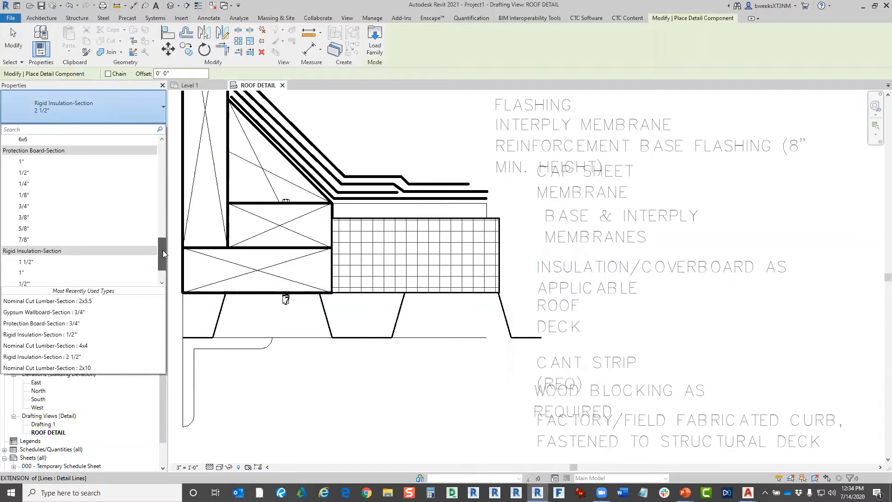
pyautogui.scroll(10, 171, 146)
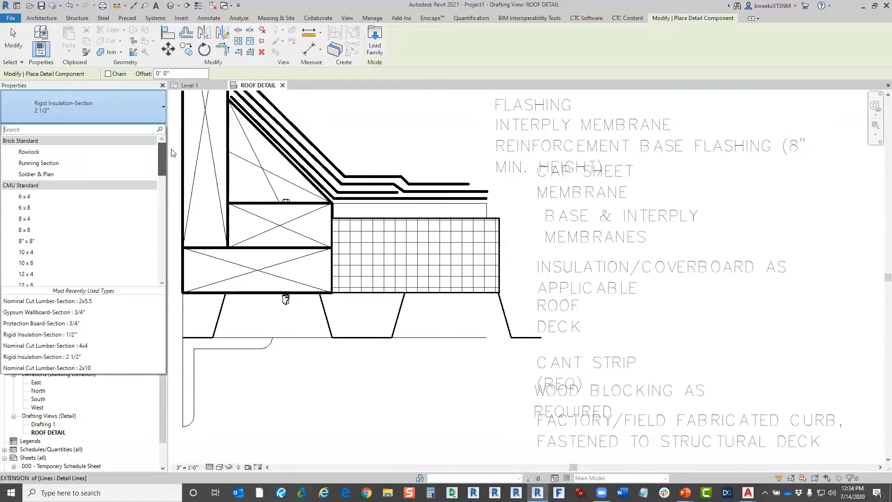
pyautogui.moveTo(172, 152); pyautogui.dragTo(169, 246)
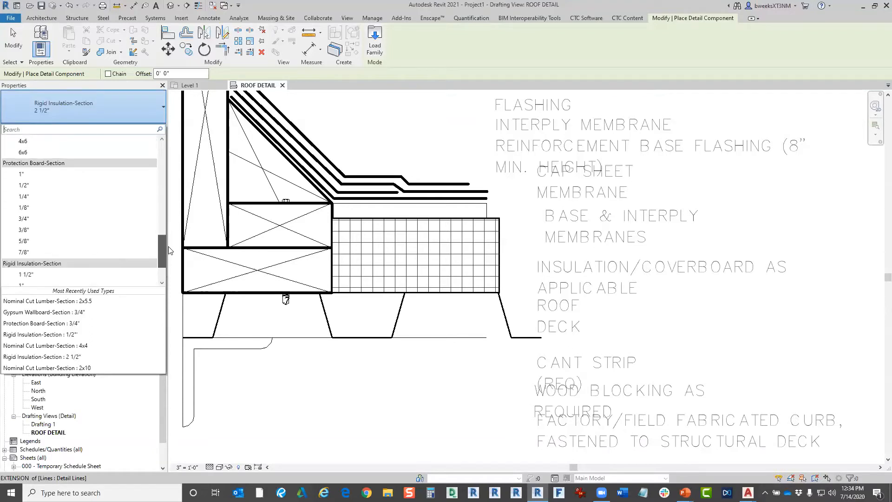
pyautogui.click(93, 185)
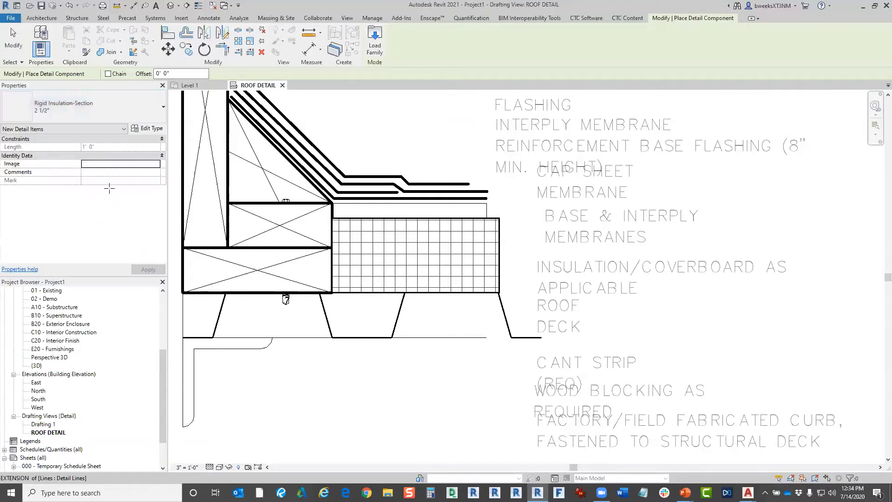
pyautogui.click(333, 213)
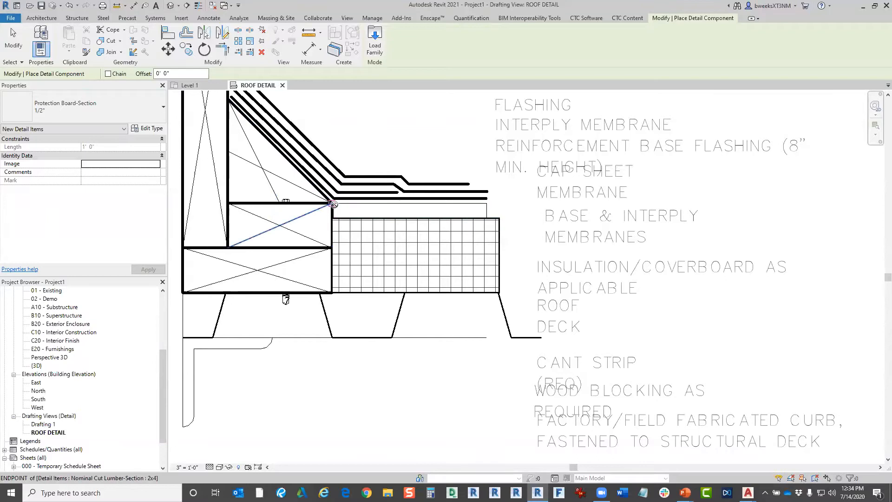
pyautogui.click(500, 205)
pyautogui.press('Escape')
pyautogui.press('Escape')
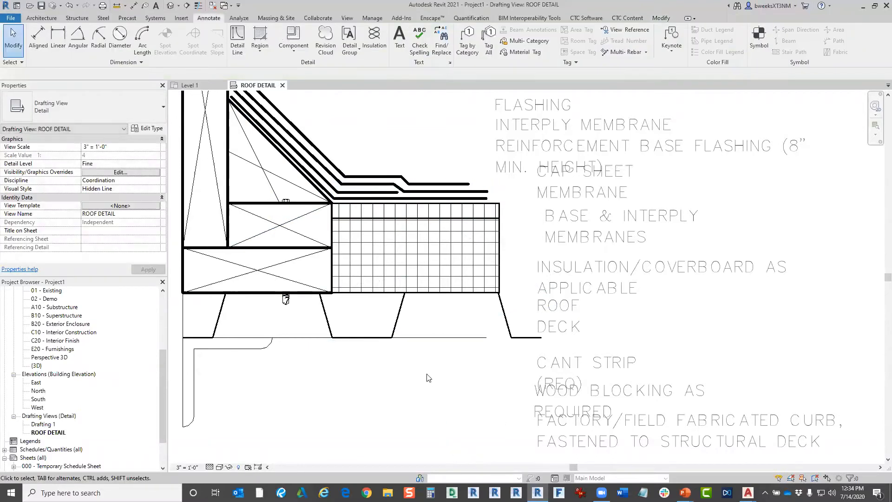
# Start a filled region and pick the connected outline of the steel angle below the deck as its boundary
pyautogui.scroll(-2, 425, 373)
pyautogui.scroll(-1, 477, 426)
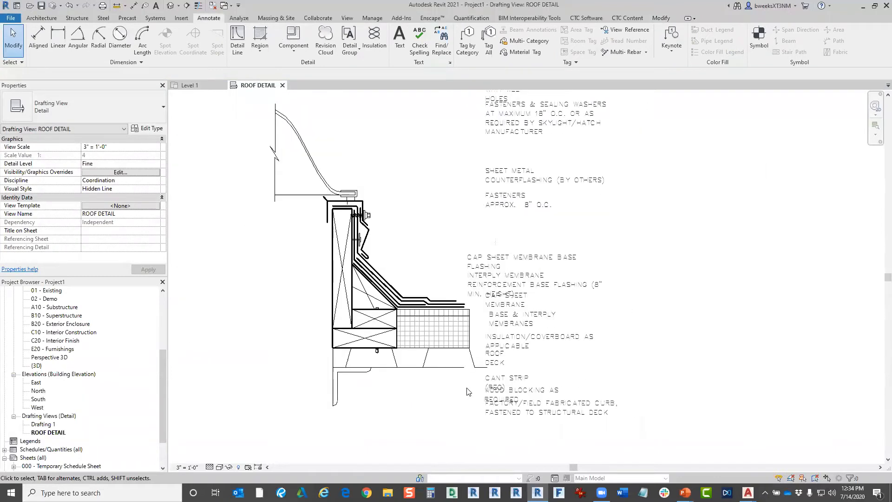
pyautogui.scroll(3, 353, 400)
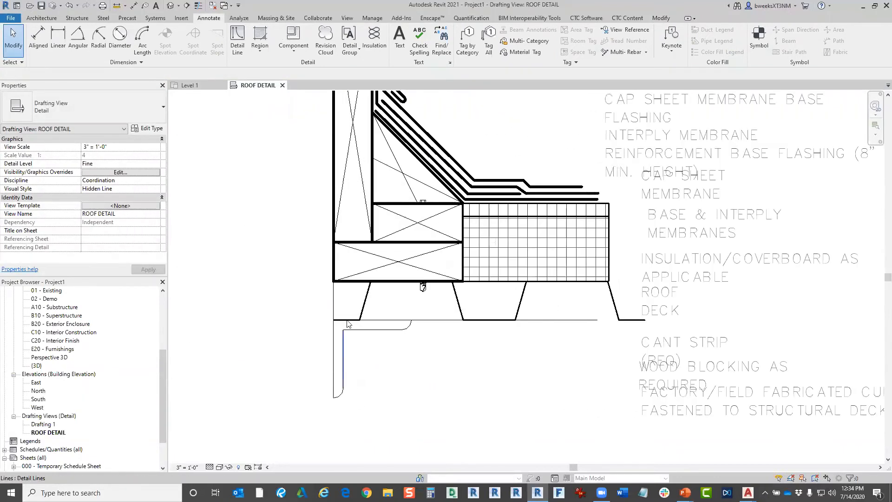
pyautogui.click(260, 47)
pyautogui.click(279, 66)
pyautogui.scroll(2, 361, 371)
pyautogui.moveTo(360, 370); pyautogui.dragTo(332, 313, button='middle')
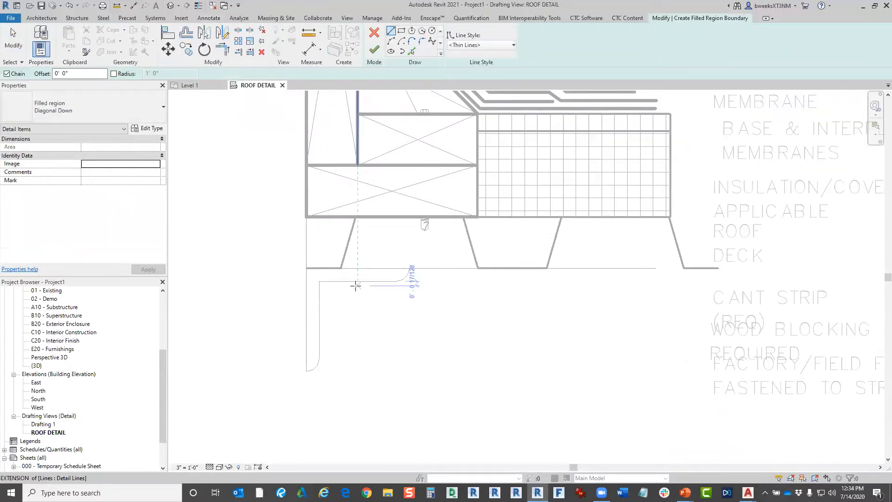
pyautogui.click(411, 51)
pyautogui.press('Tab')
pyautogui.click(363, 285)
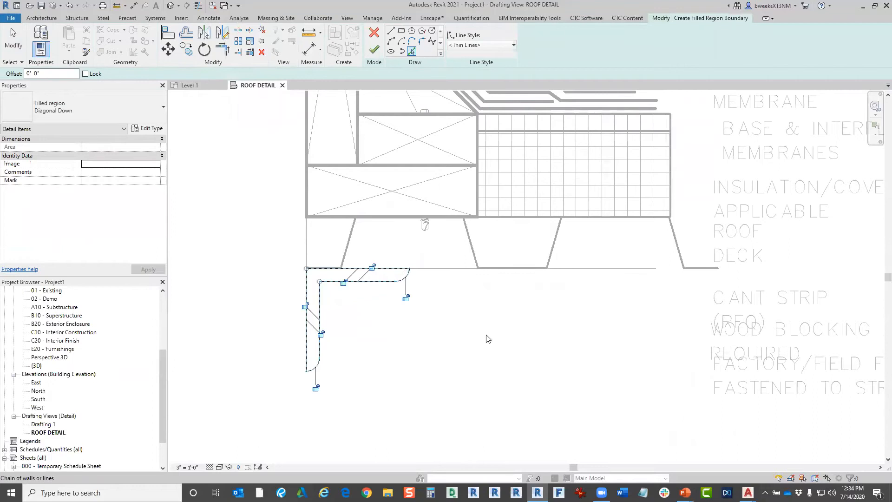
# Duplicate the Diagonal Down filled region type under the name Steel
pyautogui.click(89, 99)
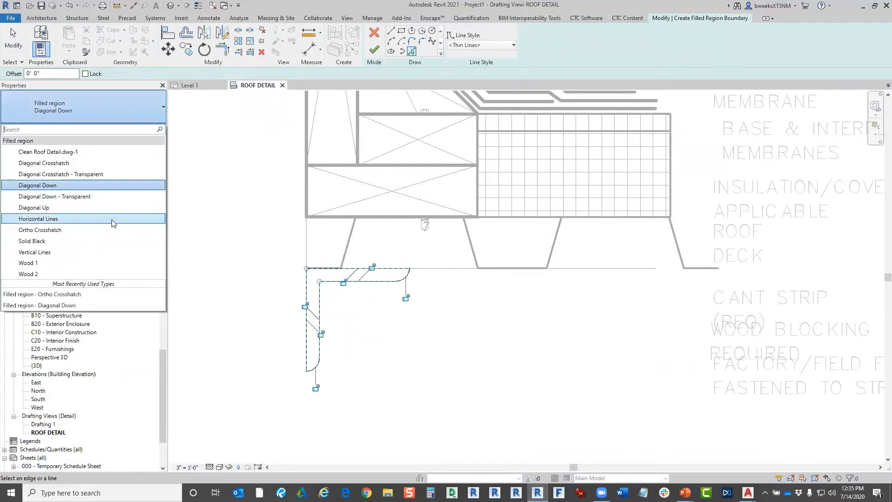
pyautogui.click(74, 241)
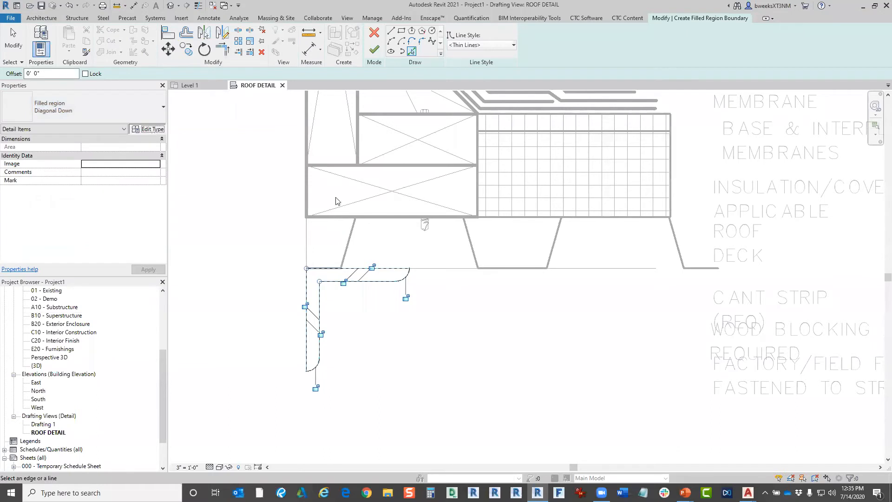
pyautogui.click(784, 154)
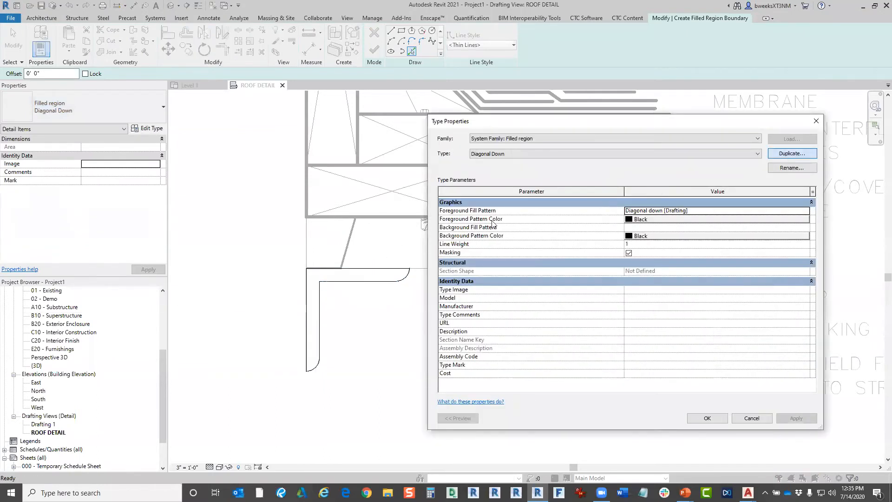
pyautogui.write('sTEEL')
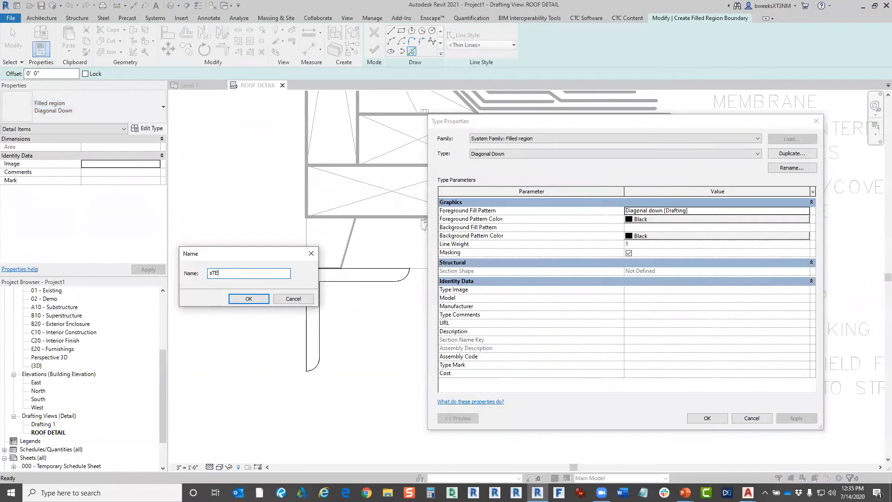
pyautogui.press('capslock')
pyautogui.press('BackSpace')
pyautogui.press('BackSpace')
pyautogui.press('BackSpace')
pyautogui.press('BackSpace')
pyautogui.press('BackSpace')
pyautogui.write('Steel')
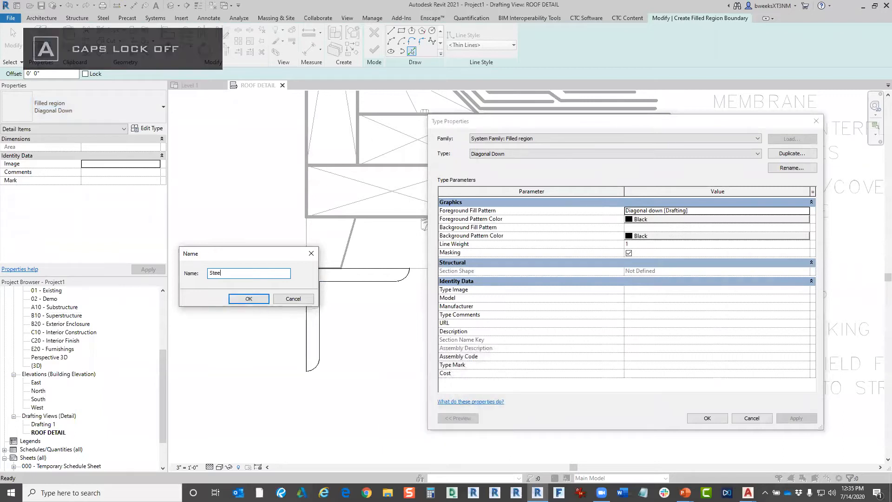
pyautogui.click(253, 299)
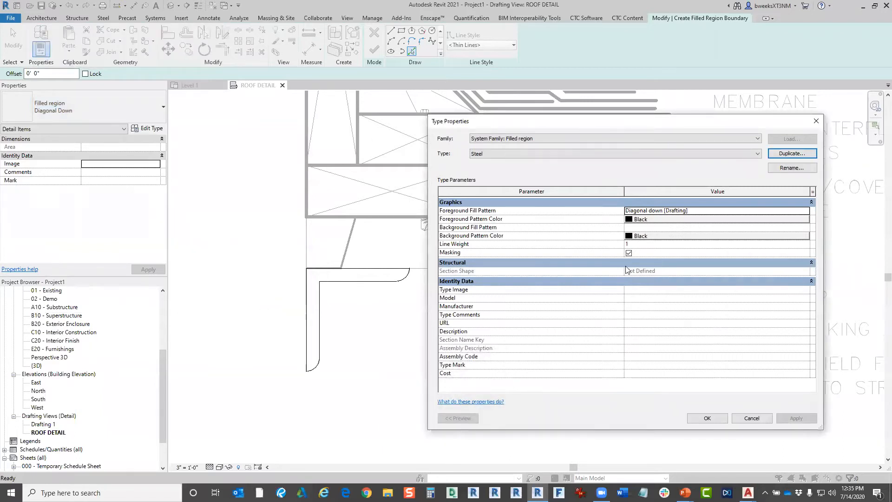
# Set the Steel type's foreground fill pattern to the Steel drafting pattern and finish the angle's filled region
pyautogui.click(806, 211)
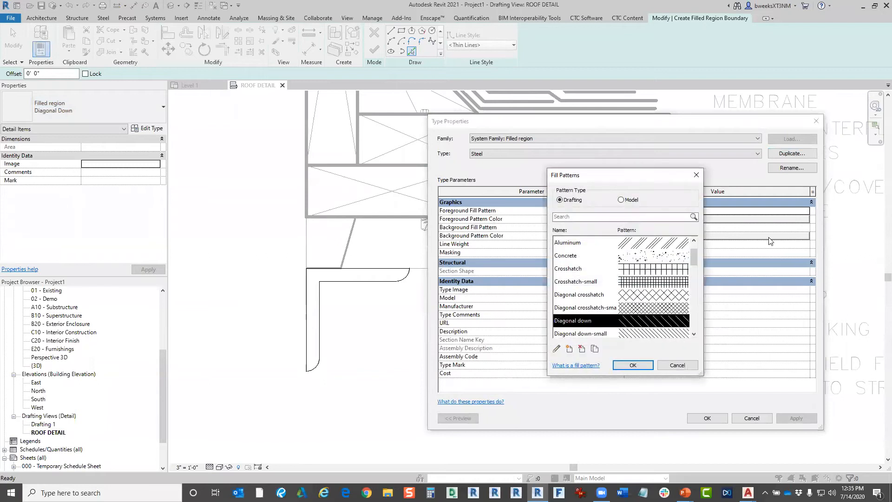
pyautogui.moveTo(693, 256); pyautogui.dragTo(705, 302)
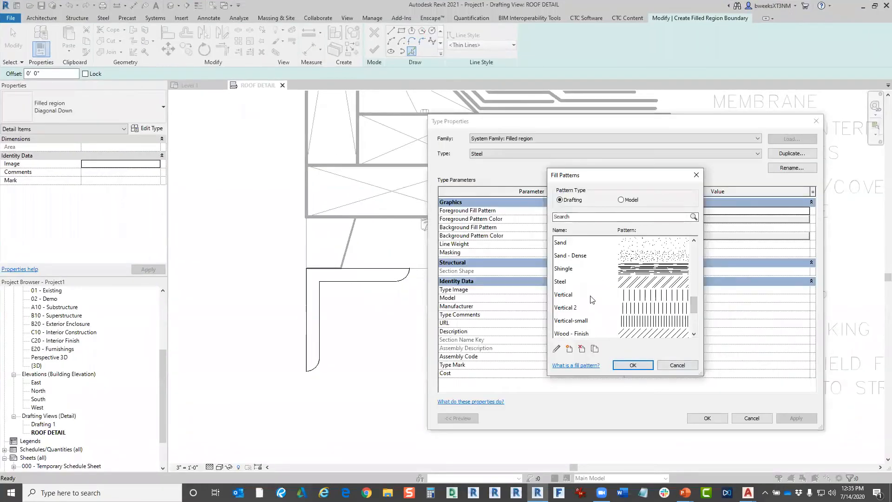
pyautogui.click(589, 286)
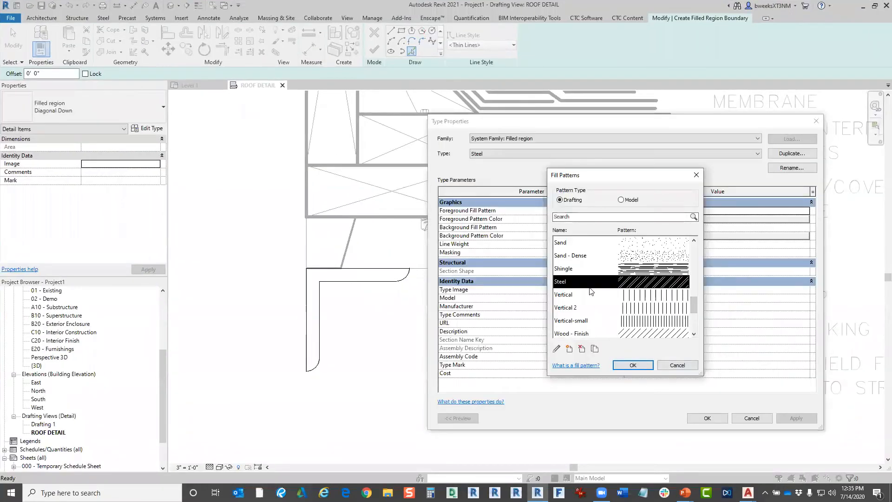
pyautogui.click(635, 365)
pyautogui.click(707, 418)
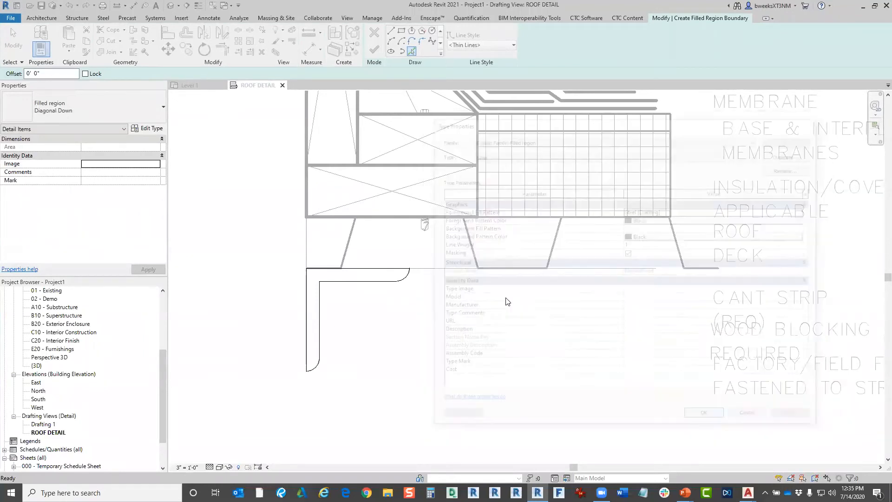
pyautogui.click(376, 48)
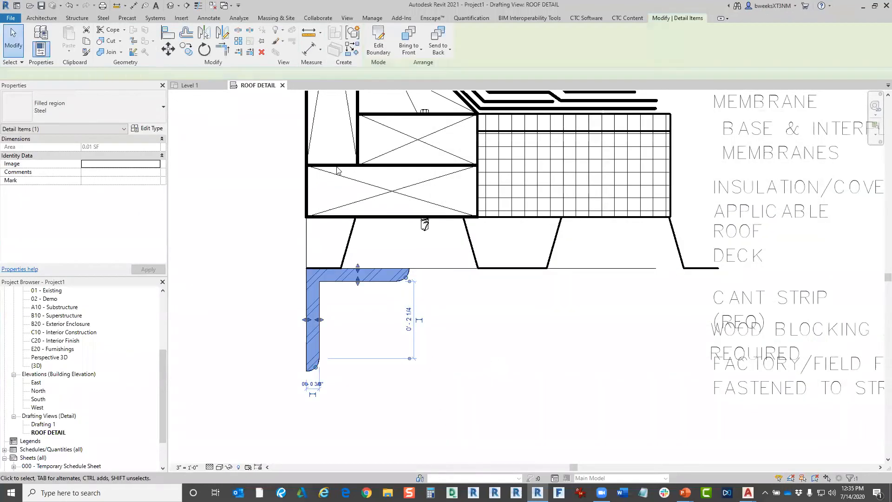
# Edit the steel angle region's boundary, assign a heavier line style to its whole outline, and finish the sketch
pyautogui.click(379, 44)
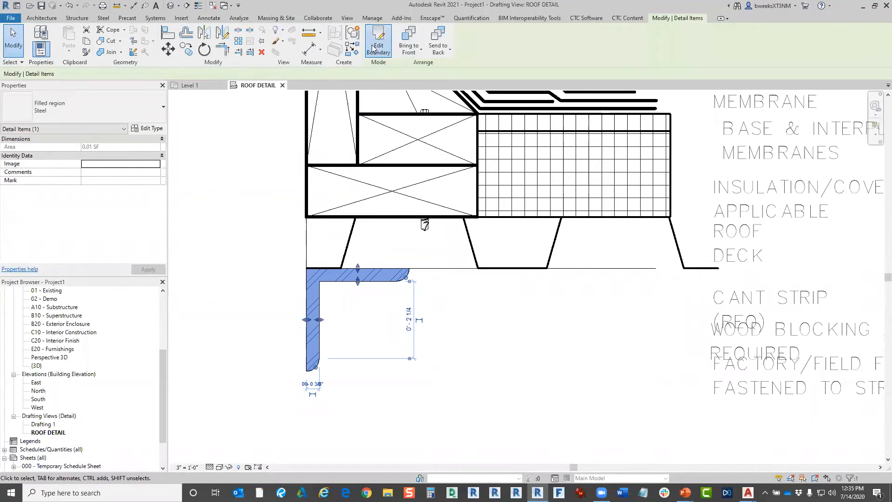
pyautogui.press('Tab')
pyautogui.click(386, 282)
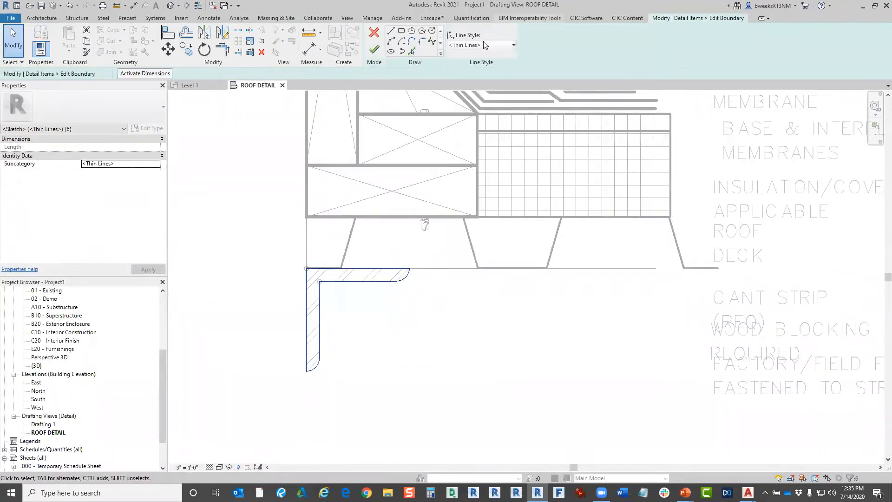
pyautogui.click(475, 45)
pyautogui.click(467, 173)
pyautogui.click(396, 328)
pyautogui.click(374, 49)
pyautogui.click(467, 377)
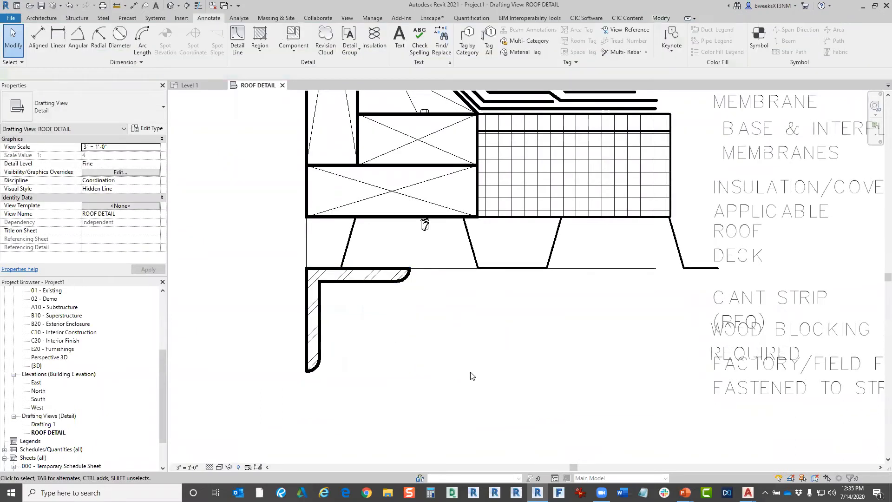
# Group the detail lines of the vertical fastener through the wood blocking under the default name and bring the group to the front
pyautogui.scroll(-1, 473, 380)
pyautogui.scroll(-3, 472, 380)
pyautogui.scroll(2, 473, 380)
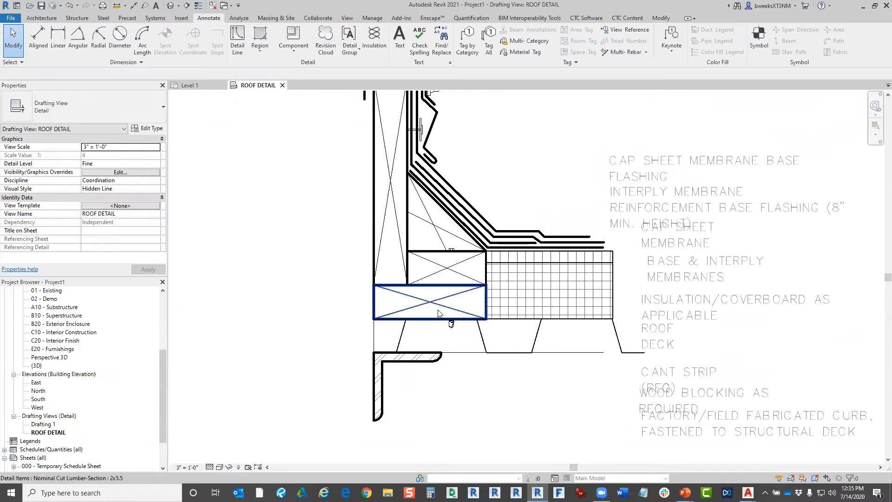
pyautogui.scroll(2, 455, 325)
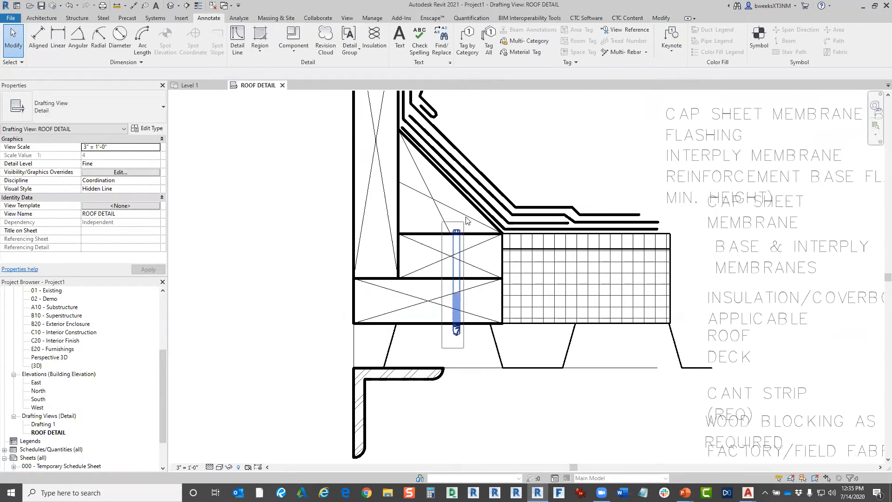
pyautogui.click(457, 326)
pyautogui.scroll(2, 463, 232)
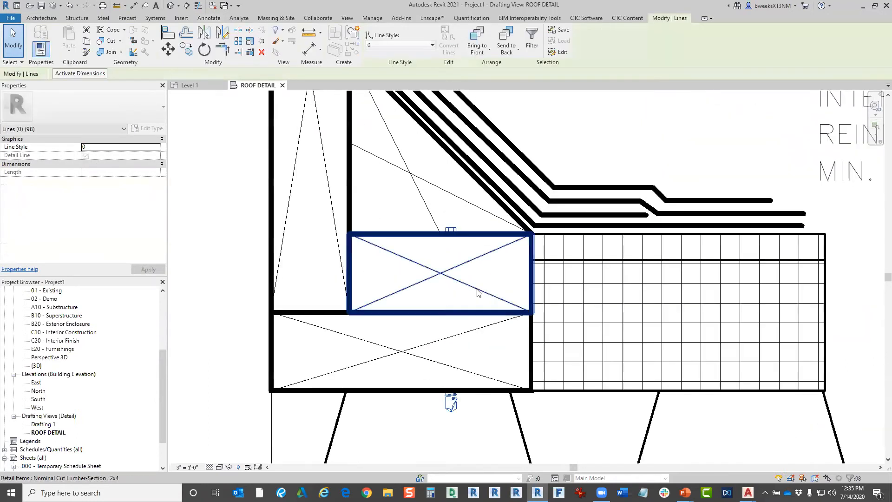
pyautogui.scroll(-2, 463, 232)
pyautogui.moveTo(455, 156); pyautogui.dragTo(454, 273, button='middle')
pyautogui.scroll(2, 454, 273)
pyautogui.scroll(1, 432, 223)
pyautogui.scroll(-2, 414, 195)
pyautogui.scroll(-1, 407, 181)
pyautogui.moveTo(406, 181); pyautogui.dragTo(334, 80, button='middle')
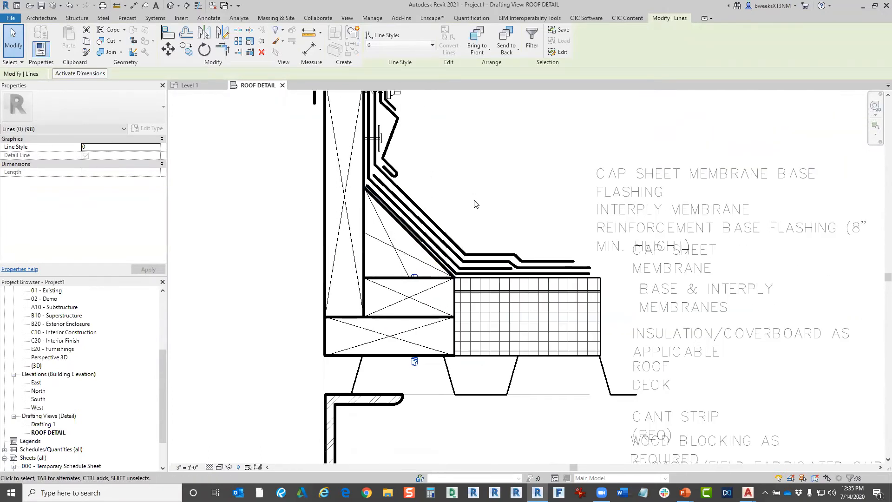
pyautogui.scroll(1, 413, 360)
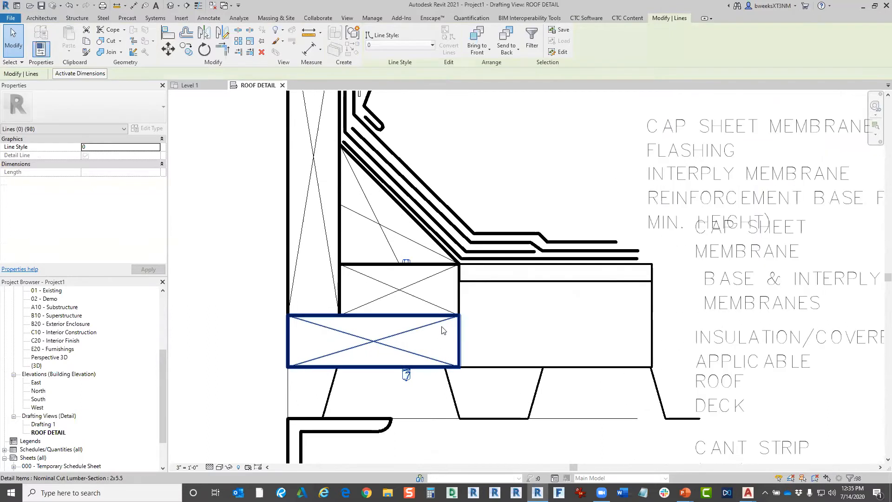
pyautogui.moveTo(411, 430); pyautogui.dragTo(430, 334, button='middle')
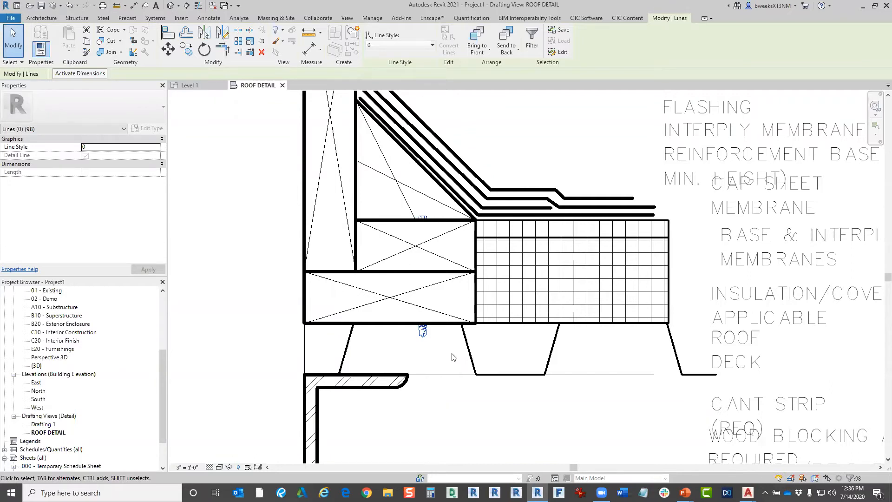
pyautogui.scroll(-3, 442, 331)
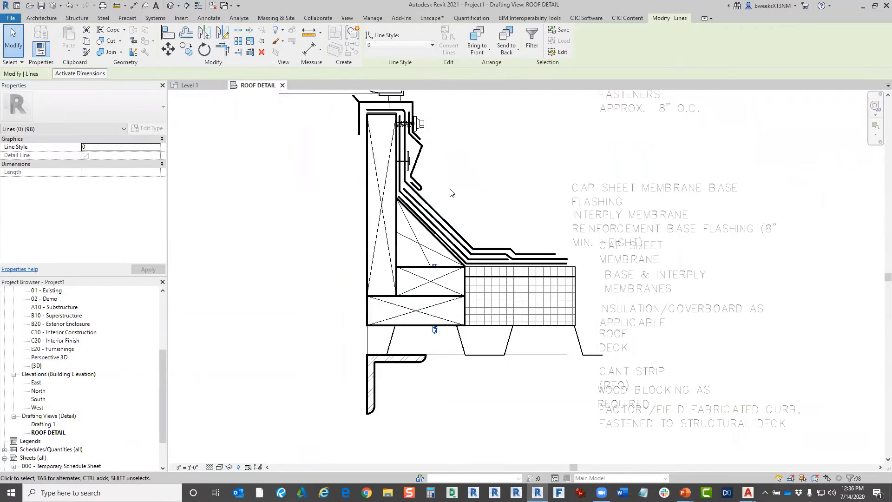
pyautogui.moveTo(450, 199); pyautogui.dragTo(491, 297, button='middle')
pyautogui.scroll(2, 493, 411)
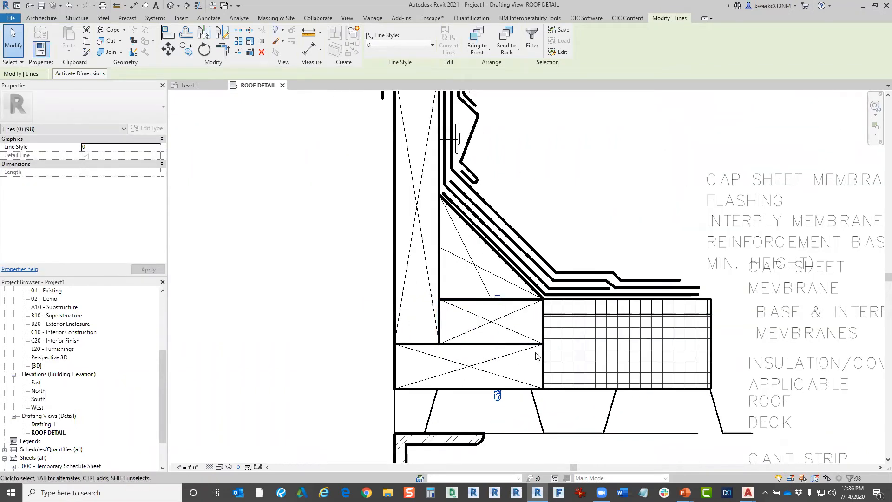
pyautogui.scroll(1, 521, 367)
pyautogui.moveTo(480, 308); pyautogui.dragTo(433, 263, button='middle')
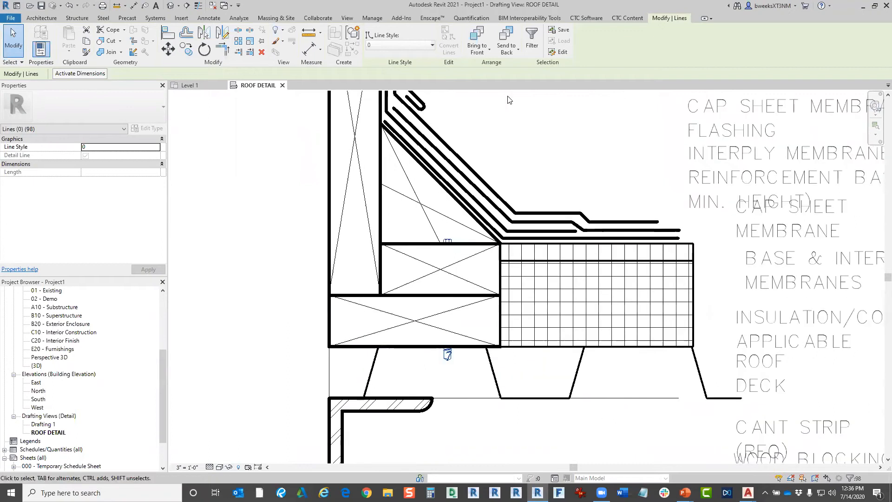
pyautogui.click(353, 32)
pyautogui.click(418, 268)
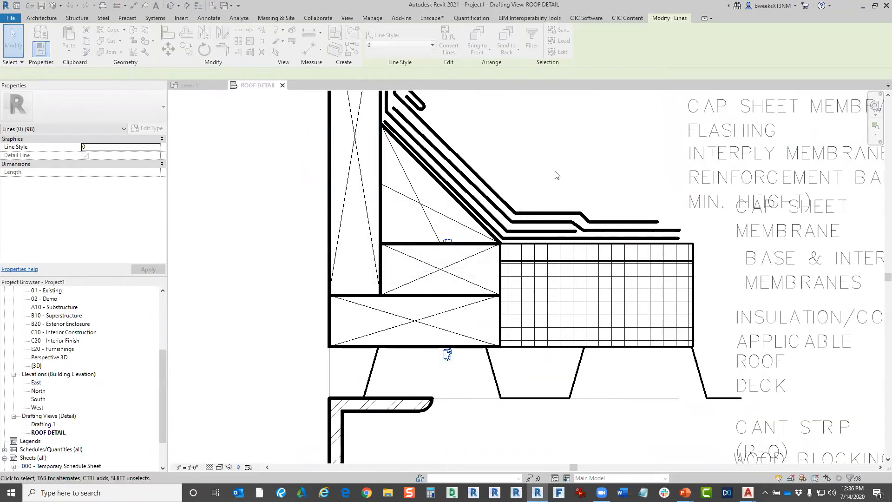
pyautogui.click(430, 38)
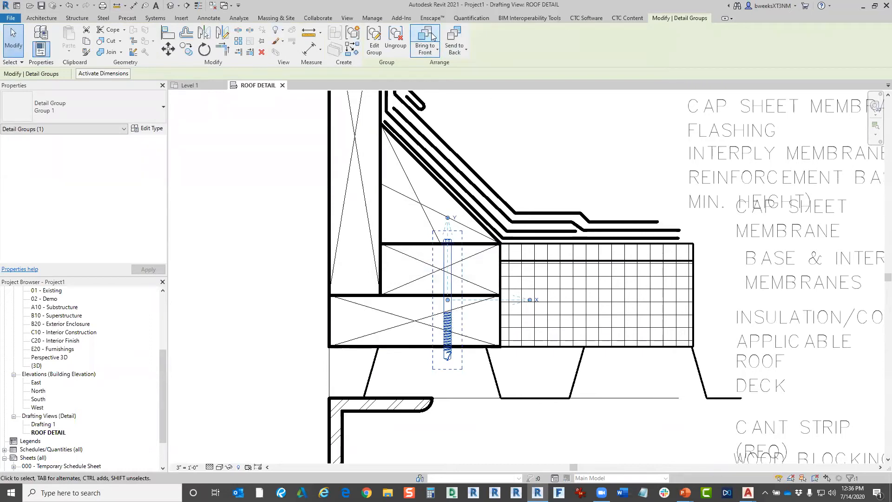
pyautogui.click(579, 166)
# Group only the detail elements of the horizontal screw at the curb top, excluding neighbouring lines, and bring the group to the front
pyautogui.moveTo(526, 224); pyautogui.dragTo(566, 467, button='middle')
pyautogui.scroll(2, 459, 262)
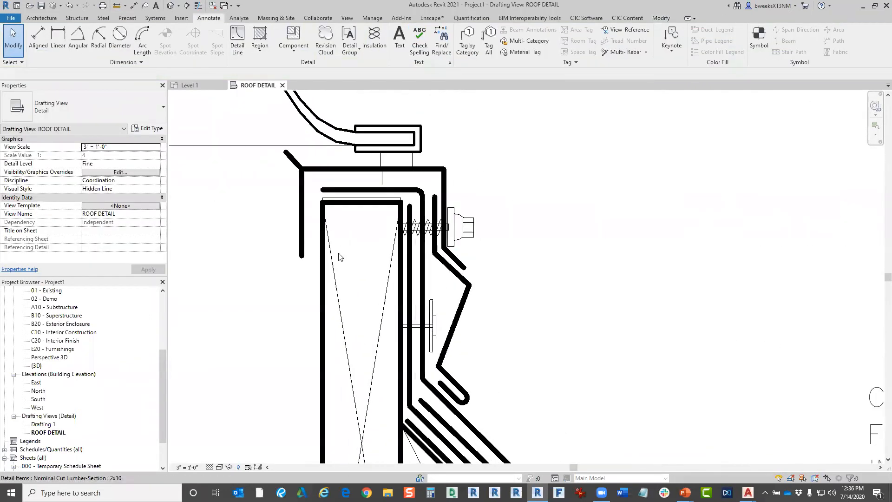
pyautogui.moveTo(280, 268); pyautogui.dragTo(508, 193)
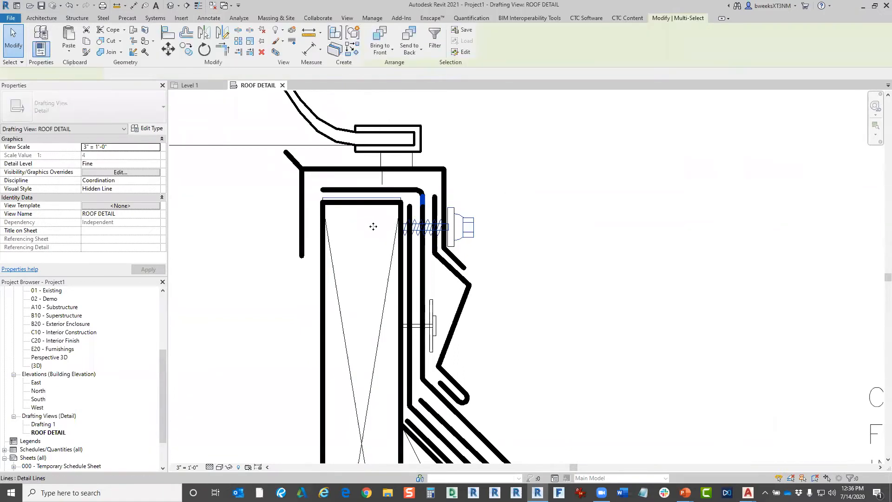
pyautogui.moveTo(309, 253); pyautogui.dragTo(500, 203)
pyautogui.scroll(3, 434, 200)
pyautogui.scroll(-2, 409, 200)
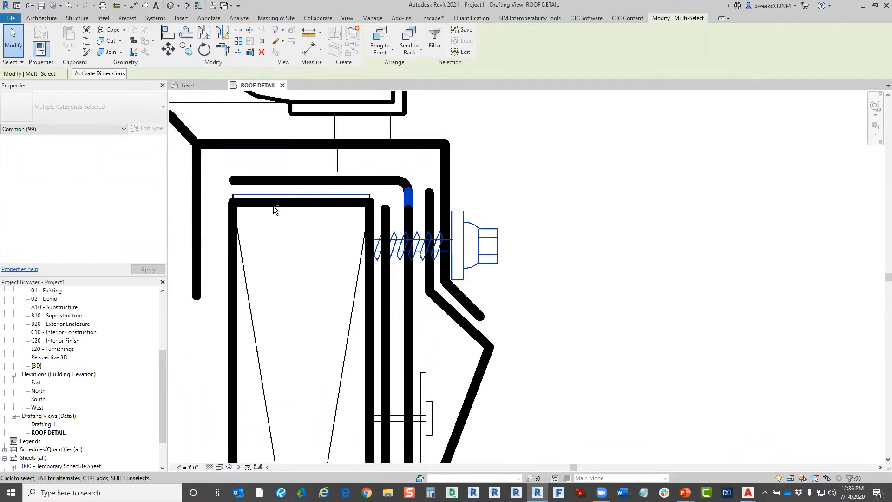
pyautogui.keyDown('shift'); pyautogui.click(405, 185); pyautogui.keyUp('shift')
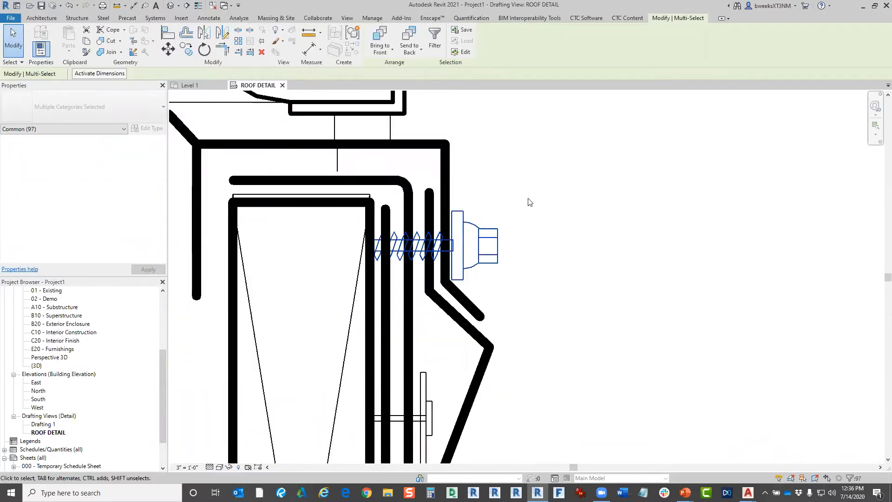
pyautogui.click(349, 38)
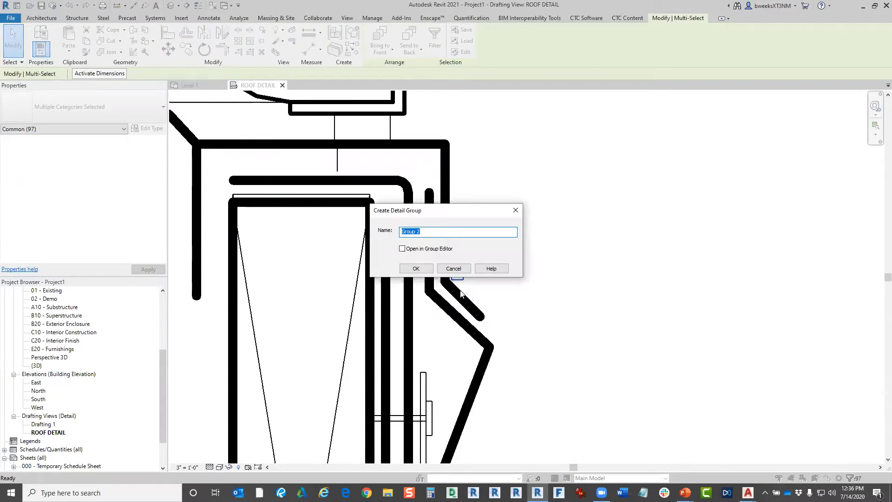
pyautogui.click(415, 268)
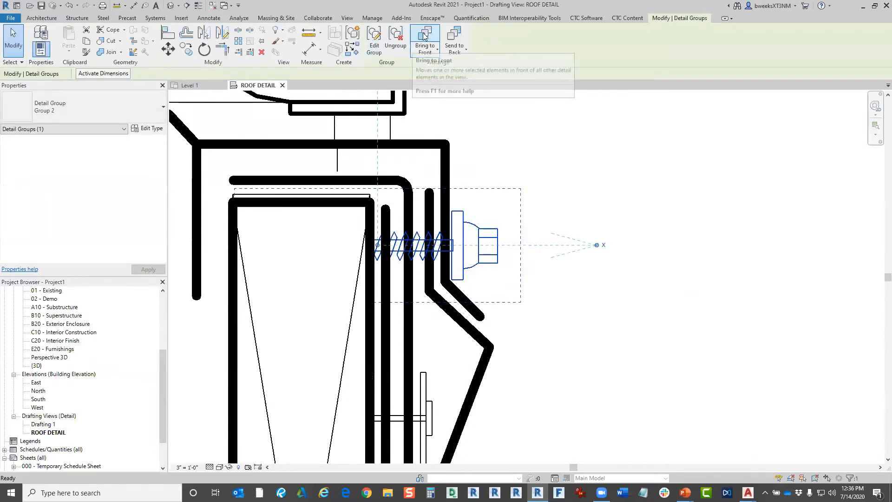
pyautogui.scroll(-4, 557, 236)
pyautogui.press('Escape')
# Group the detail lines of the plate-headed fastener below the curb-top screw and bring the group to the front
pyautogui.scroll(2, 440, 334)
pyautogui.moveTo(367, 244); pyautogui.dragTo(529, 359)
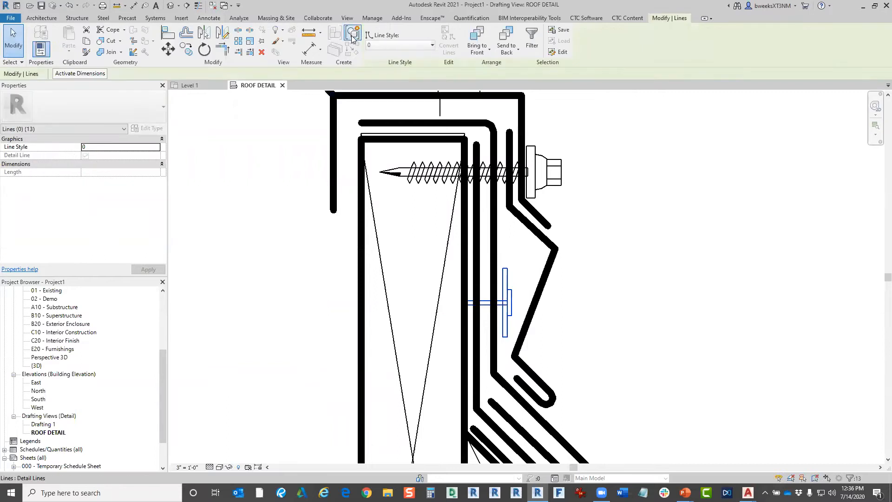
pyautogui.click(353, 38)
pyautogui.click(416, 268)
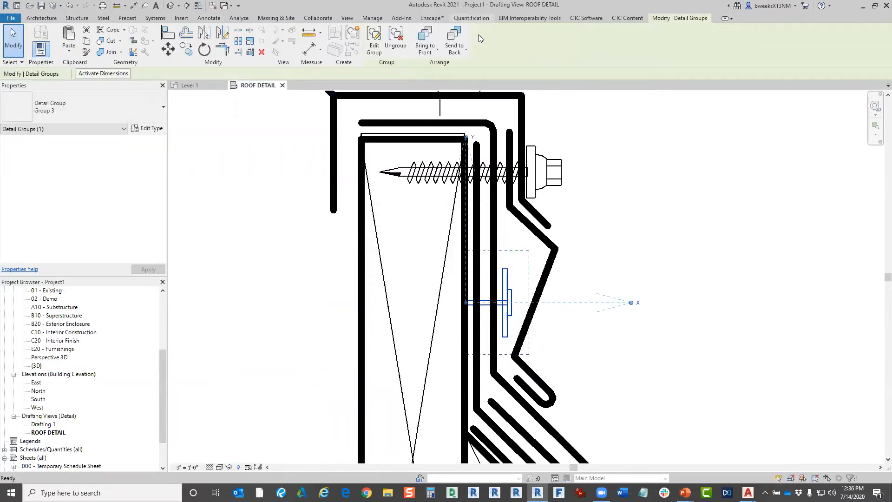
pyautogui.press('Escape')
# Examine how the grouped fasteners display over the membranes, curb and wood blocking across the roof detail
pyautogui.scroll(-4, 566, 270)
pyautogui.moveTo(622, 328); pyautogui.dragTo(479, 316, button='middle')
pyautogui.scroll(1, 453, 225)
pyautogui.scroll(1, 452, 224)
pyautogui.moveTo(464, 212); pyautogui.dragTo(478, 273, button='middle')
pyautogui.scroll(-2, 551, 371)
pyautogui.scroll(2, 479, 277)
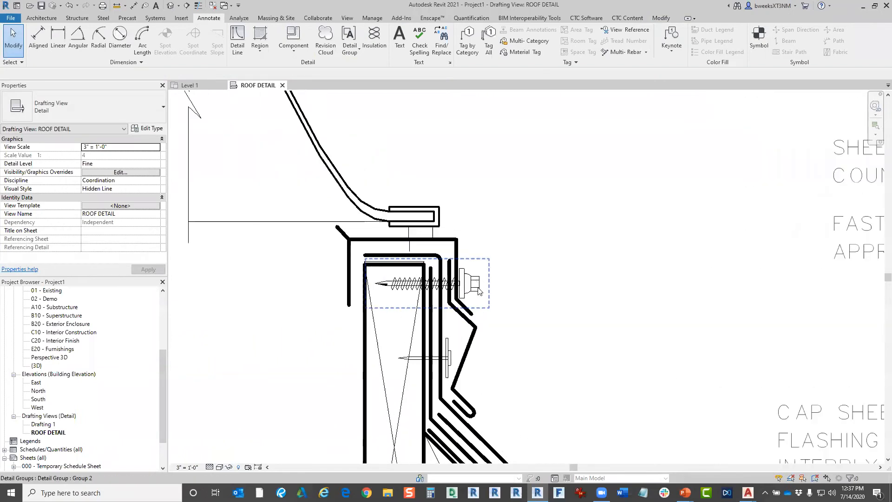
pyautogui.click(480, 288)
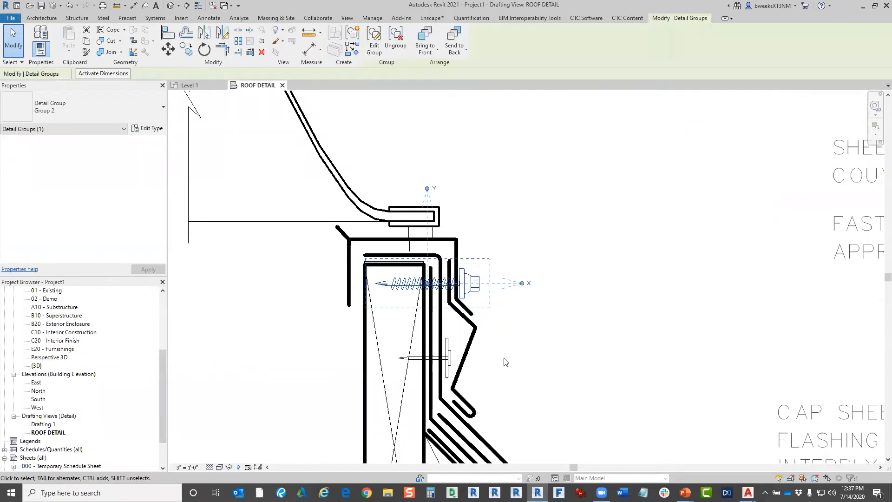
pyautogui.moveTo(489, 337); pyautogui.dragTo(470, 281, button='middle')
pyautogui.scroll(2, 430, 234)
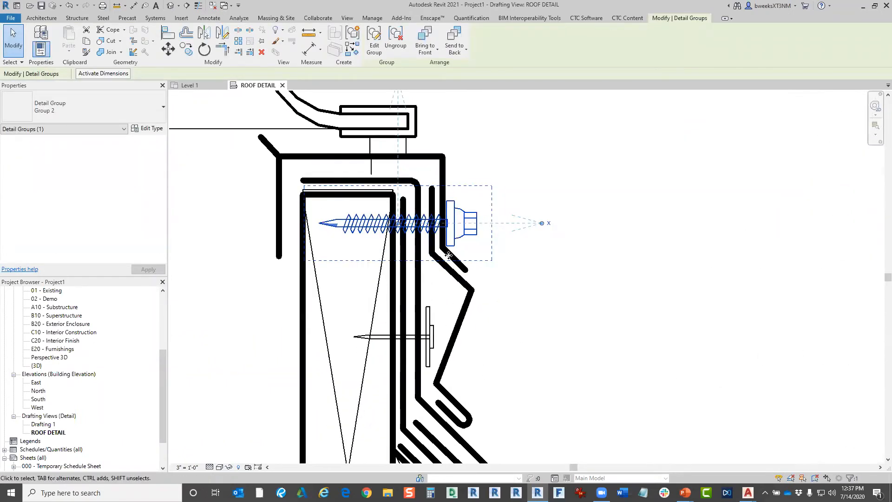
pyautogui.scroll(-4, 436, 325)
pyautogui.moveTo(486, 335); pyautogui.dragTo(462, 223, button='middle')
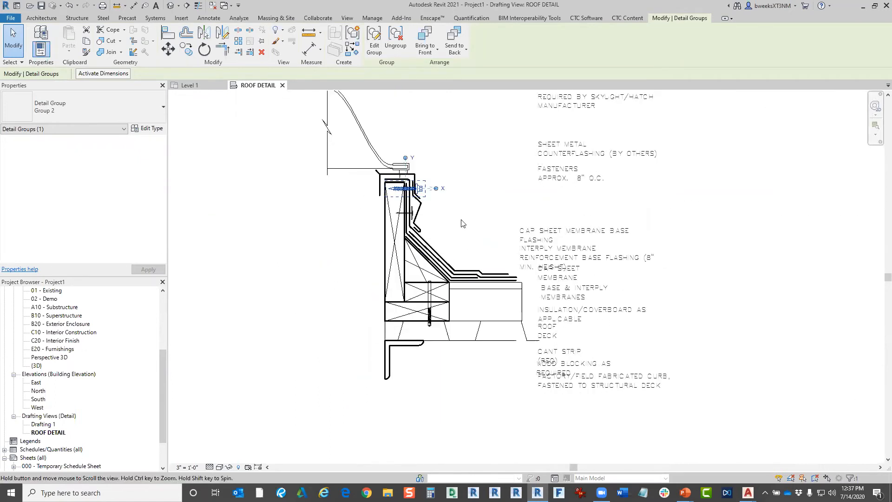
pyautogui.click(502, 390)
pyautogui.scroll(1, 511, 405)
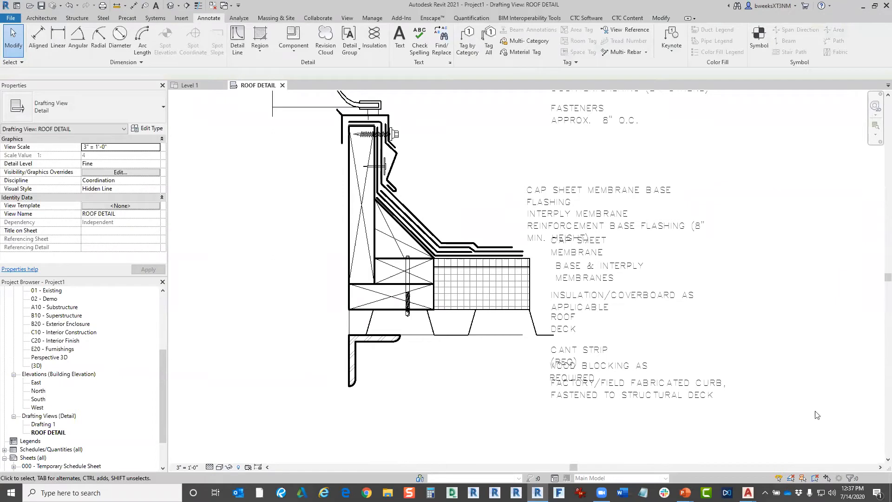
# Change all callouts beside the detail and the general notes below it to the 3/32" Arial text type
pyautogui.press('z')
pyautogui.press('f')
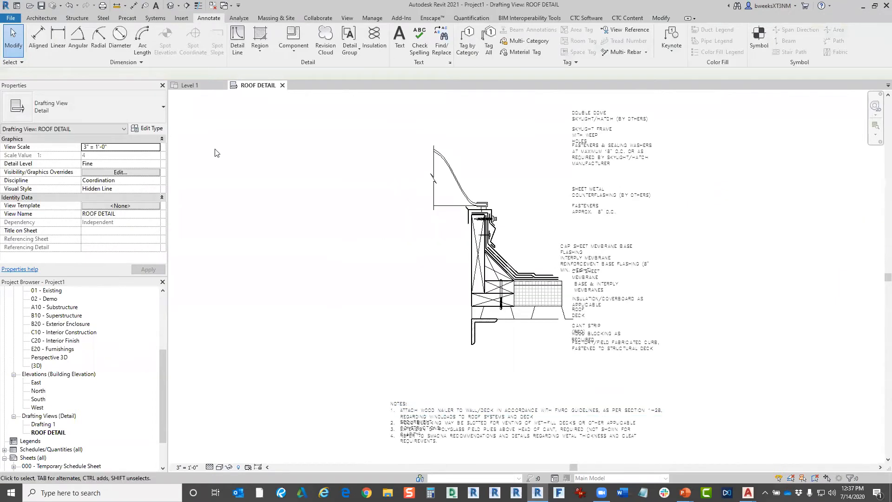
pyautogui.scroll(3, 604, 158)
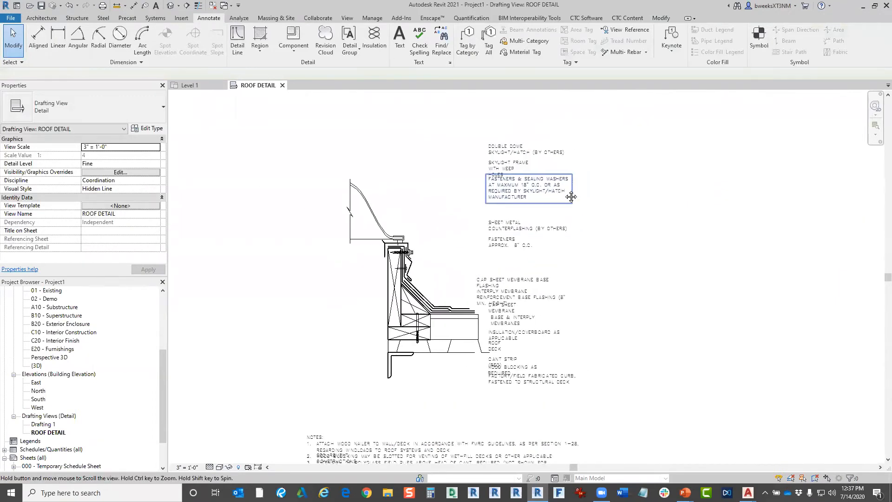
pyautogui.click(508, 153)
pyautogui.moveTo(567, 121); pyautogui.dragTo(523, 424)
pyautogui.moveTo(523, 424); pyautogui.dragTo(561, 239, button='middle')
pyautogui.keyDown('ctrl'); pyautogui.moveTo(550, 271); pyautogui.dragTo(286, 395); pyautogui.keyUp('ctrl')
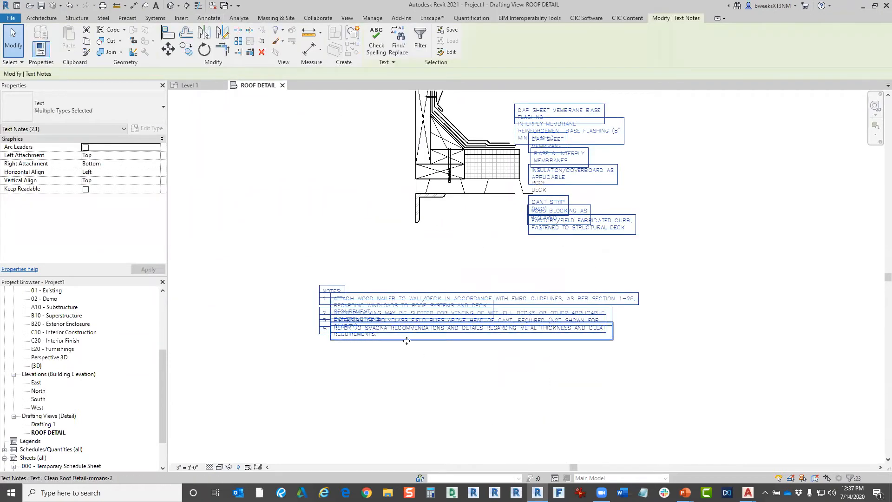
pyautogui.moveTo(514, 215); pyautogui.dragTo(479, 309, button='middle')
pyautogui.scroll(-1, 466, 286)
pyautogui.moveTo(420, 169); pyautogui.dragTo(415, 242, button='middle')
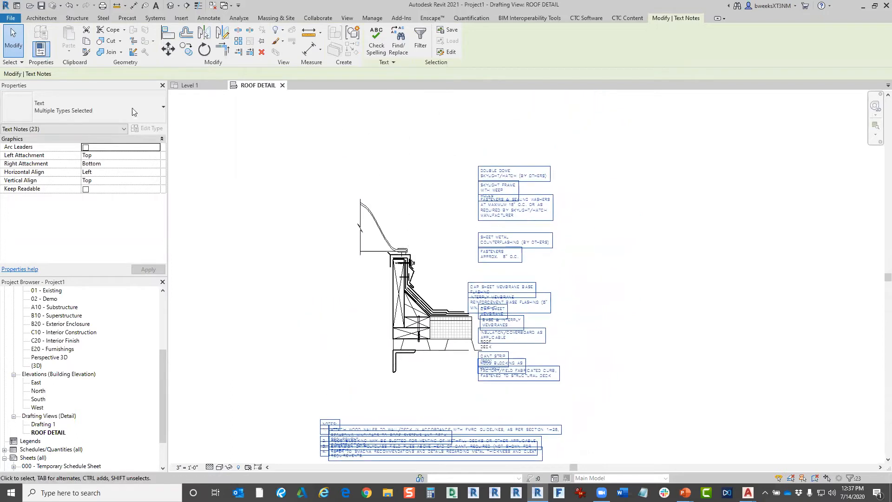
pyautogui.click(81, 99)
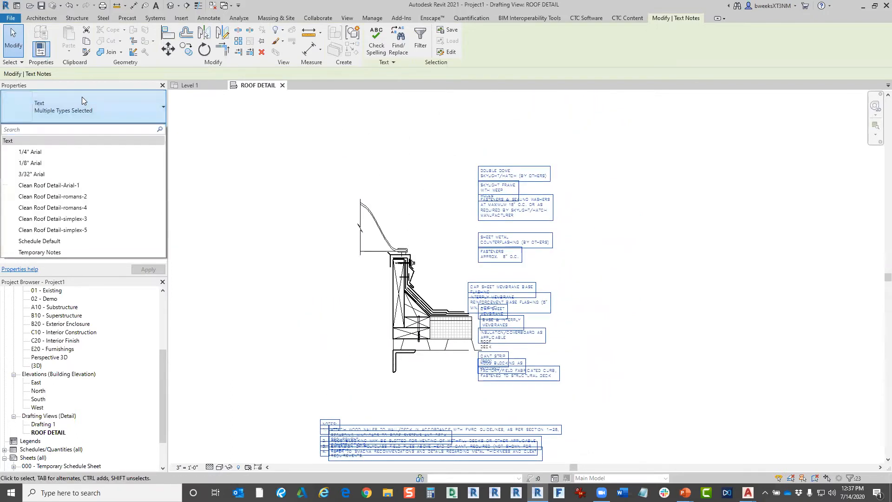
pyautogui.click(66, 174)
pyautogui.click(586, 201)
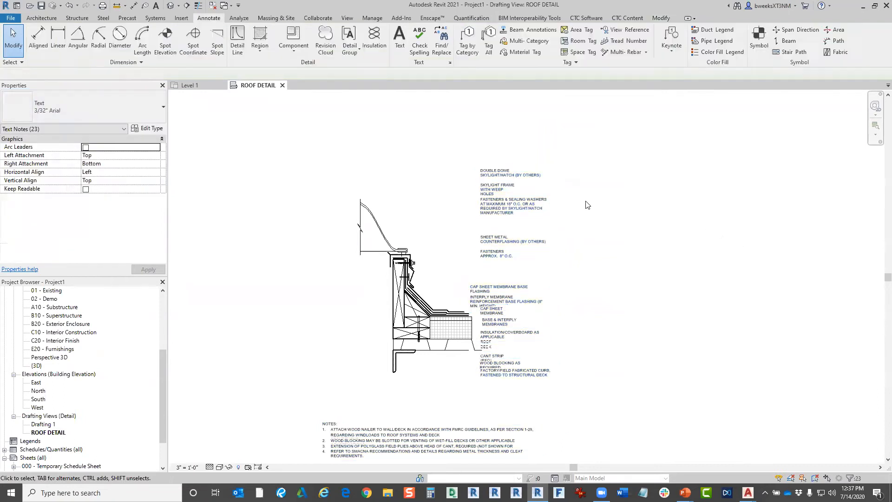
# Select the DOUBLE DOME SKYLIGHT/HATCH (BY OTHERS) text note for editing
pyautogui.scroll(2, 506, 184)
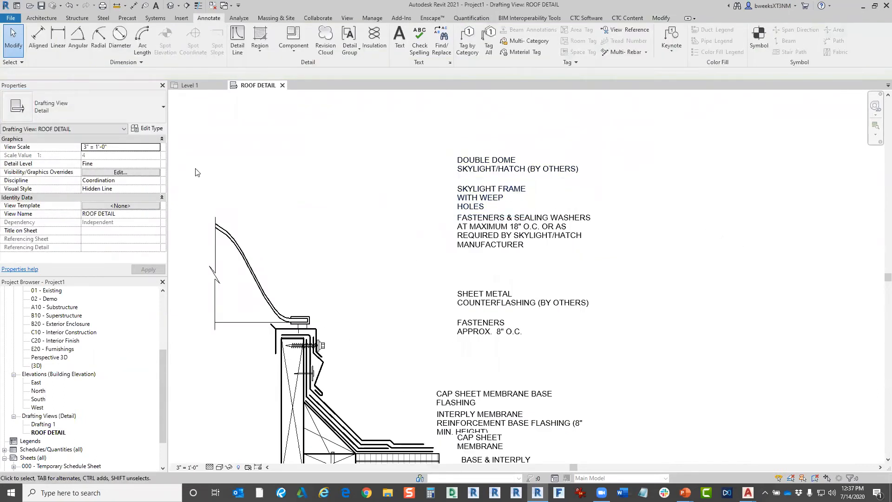
pyautogui.click(478, 172)
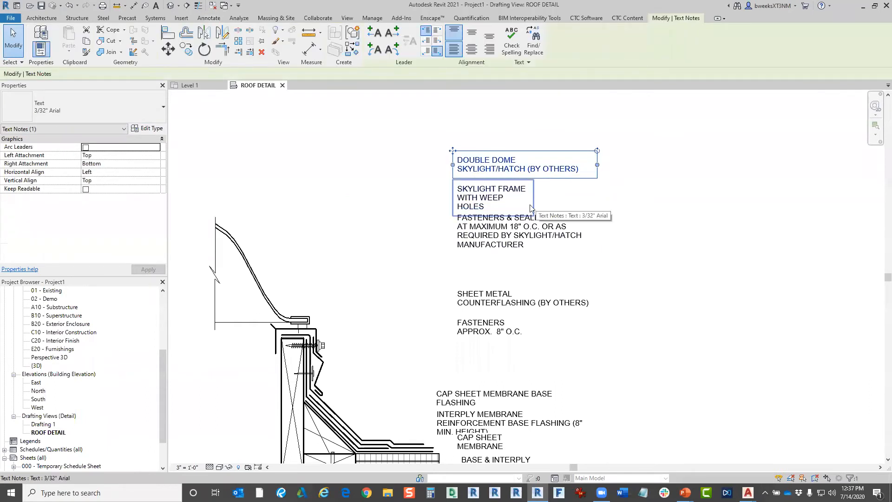
# Align the CAP SHEET MEMBRANE BASE FLASHING and INTERPLY MEMBRANE notes with the column of notes above, spacing them apart
pyautogui.scroll(-2, 453, 279)
pyautogui.scroll(2, 453, 279)
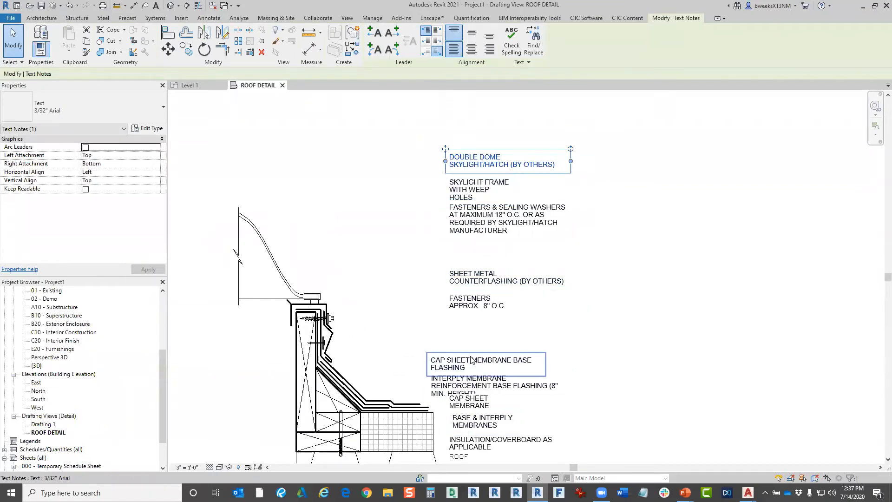
pyautogui.click(439, 365)
pyautogui.moveTo(427, 353); pyautogui.dragTo(445, 358)
pyautogui.click(432, 395)
pyautogui.click(440, 364)
pyautogui.click(435, 377)
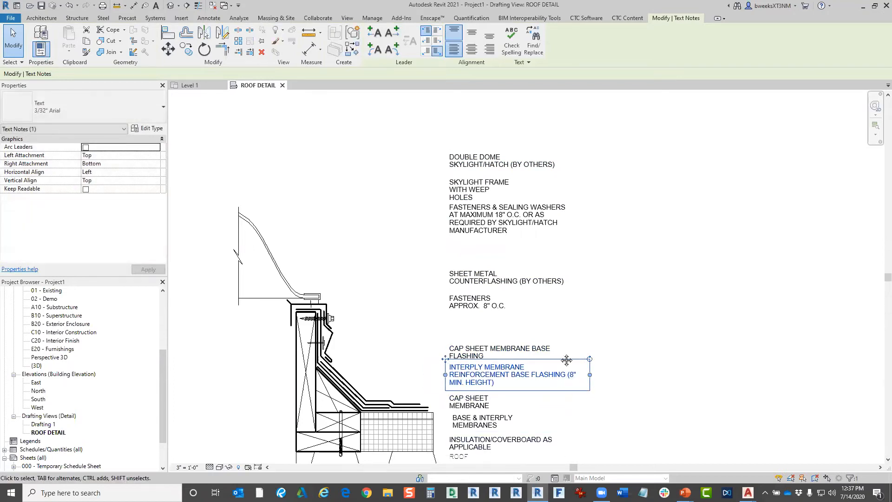
# Widen the CAP SHEET MEMBRANE note and line up it and the BASE & INTERPLY MEMBRANES note with the column
pyautogui.moveTo(566, 360); pyautogui.dragTo(566, 253, button='middle')
pyautogui.click(488, 296)
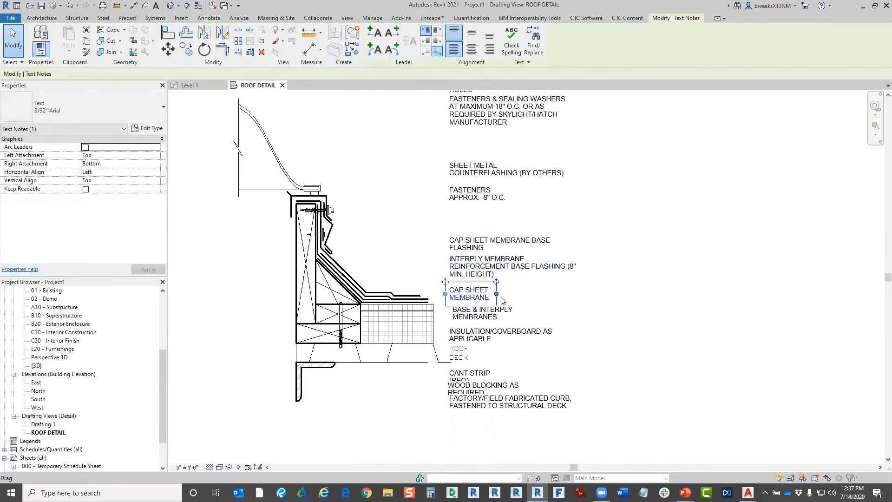
pyautogui.click(503, 300)
pyautogui.click(456, 289)
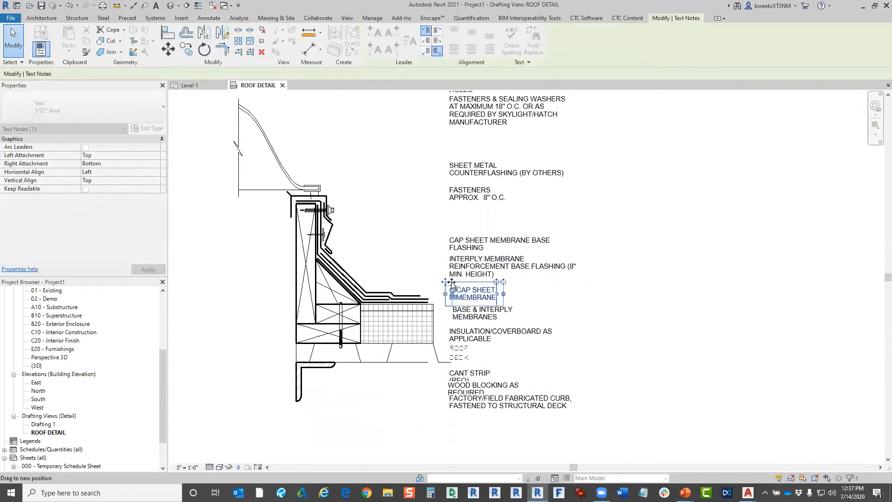
pyautogui.moveTo(447, 284); pyautogui.dragTo(446, 302)
pyautogui.click(467, 312)
# Change the ROOF DECK note to the 3/32" Arial text type and shift it slightly down, clear of the insulation note
pyautogui.click(470, 350)
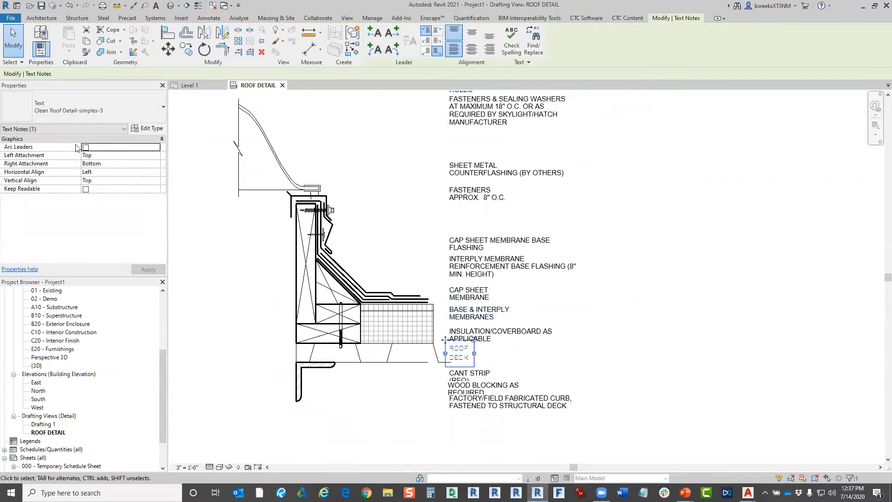
pyautogui.click(70, 110)
pyautogui.click(31, 173)
pyautogui.press('Escape')
pyautogui.click(449, 346)
pyautogui.moveTo(445, 348); pyautogui.dragTo(445, 354)
pyautogui.moveTo(485, 112); pyautogui.dragTo(556, 297, button='middle')
pyautogui.click(553, 239)
pyautogui.click(378, 49)
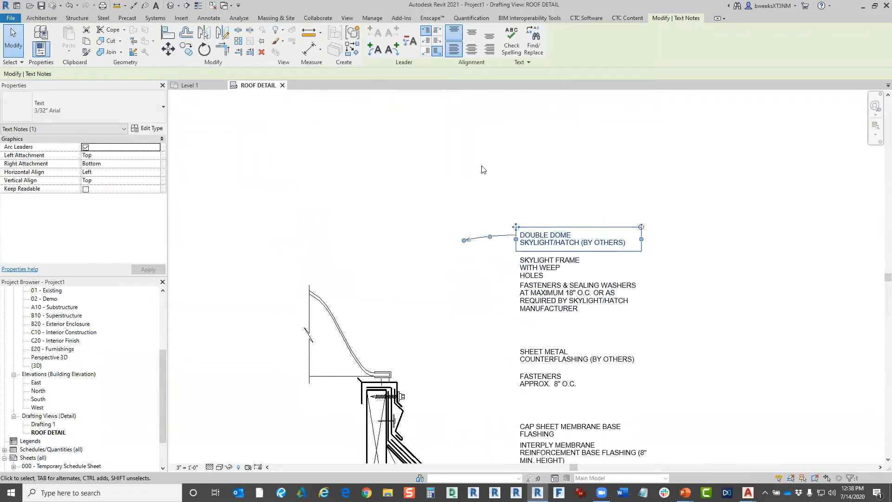
pyautogui.hotkey('ctrl', 'z')
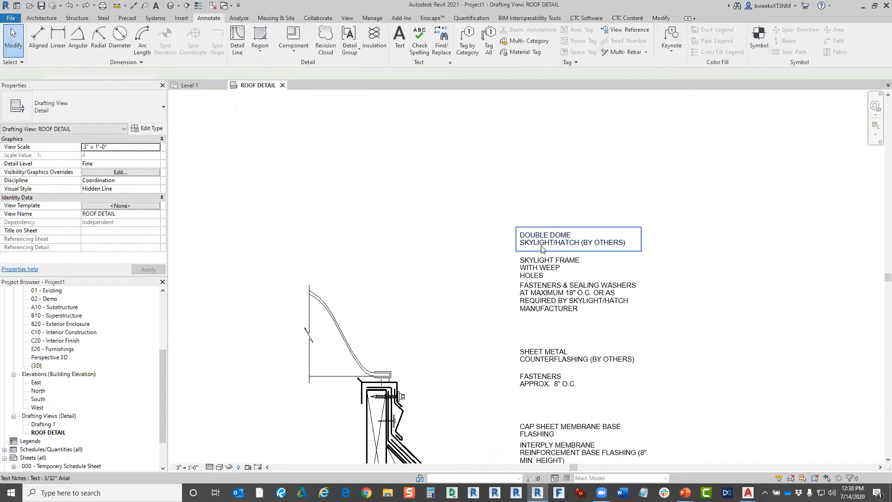
# Add a straight left leader to the DOUBLE DOME SKYLIGHT/HATCH note, pointing at the dome curve with a horizontal shoulder
pyautogui.click(375, 40)
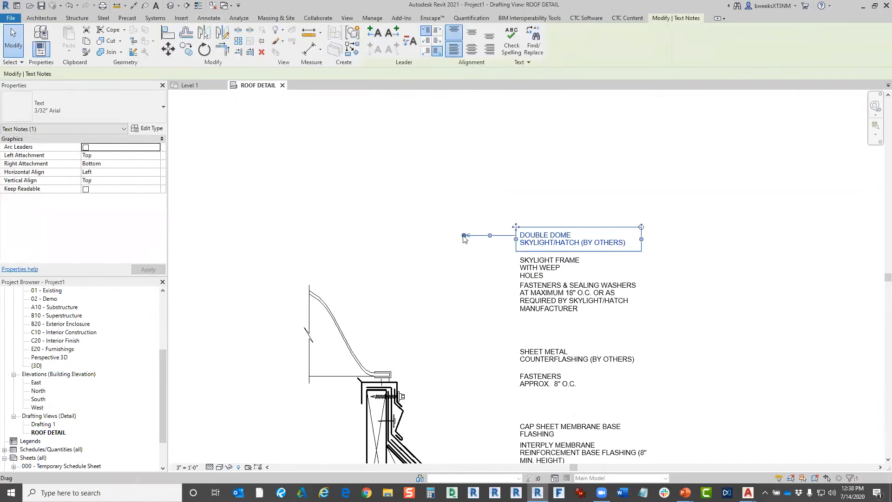
pyautogui.moveTo(463, 239); pyautogui.dragTo(354, 351)
pyautogui.moveTo(435, 293); pyautogui.dragTo(487, 235)
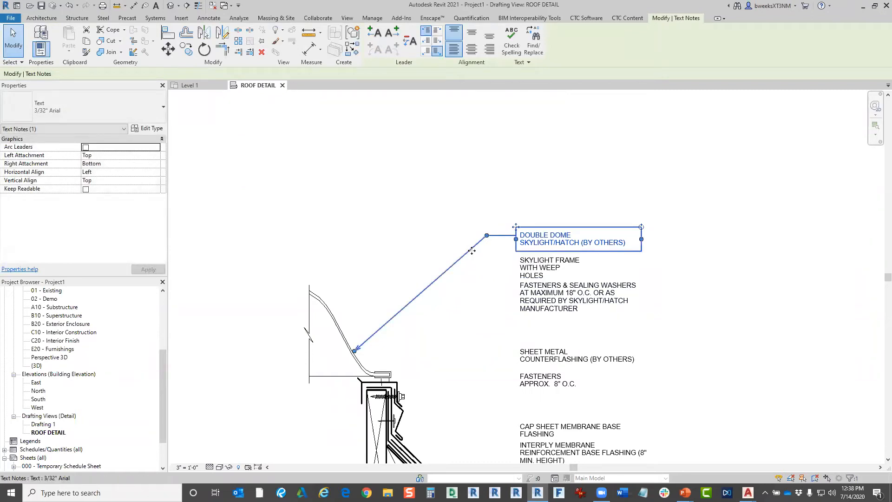
# Set the leader arrowhead of the 3/32" Arial text type to Arrow Filled 30 Degree
pyautogui.click(157, 129)
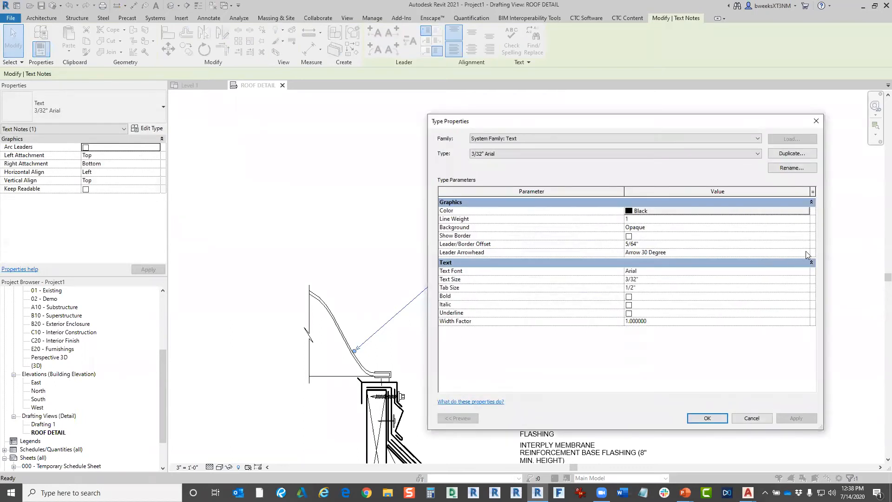
pyautogui.click(806, 253)
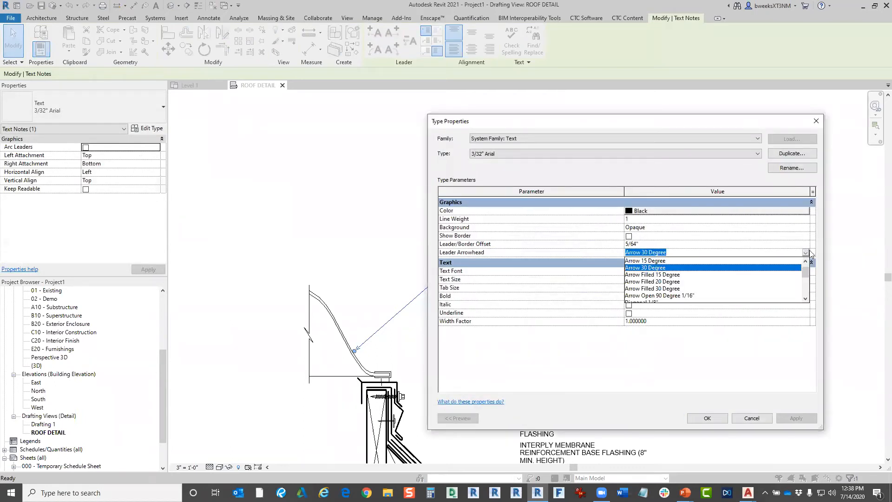
pyautogui.click(683, 288)
pyautogui.click(708, 418)
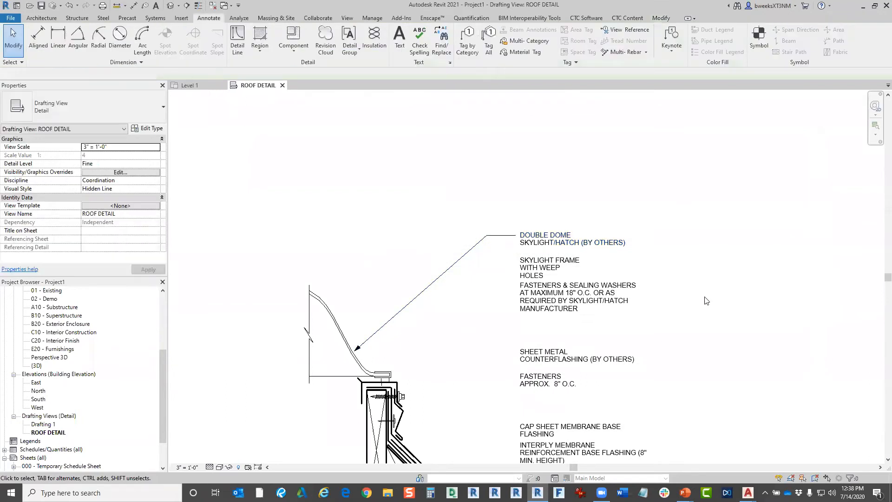
# Add a straight left leader from the SKYLIGHT FRAME WITH WEEP HOLES note to the frame at the dome's base, with a horizontal shoulder
pyautogui.click(546, 272)
pyautogui.moveTo(547, 271); pyautogui.dragTo(508, 204, button='middle')
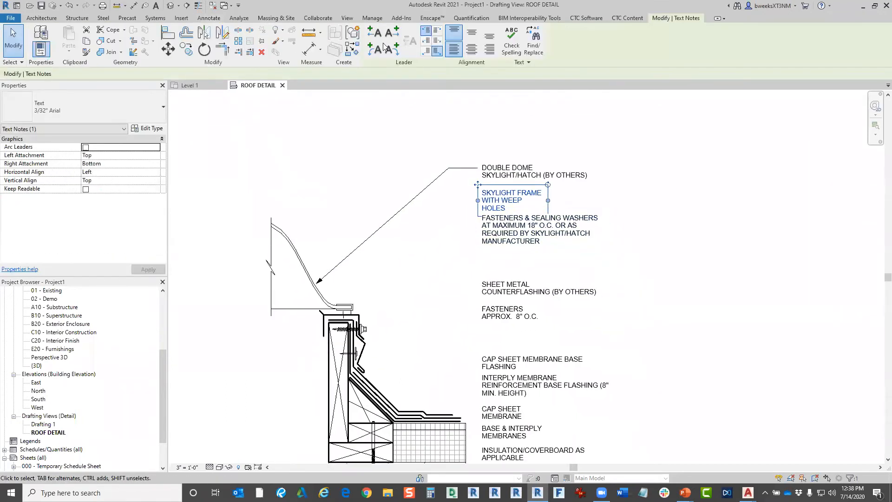
pyautogui.click(377, 33)
pyautogui.moveTo(426, 193); pyautogui.dragTo(351, 306)
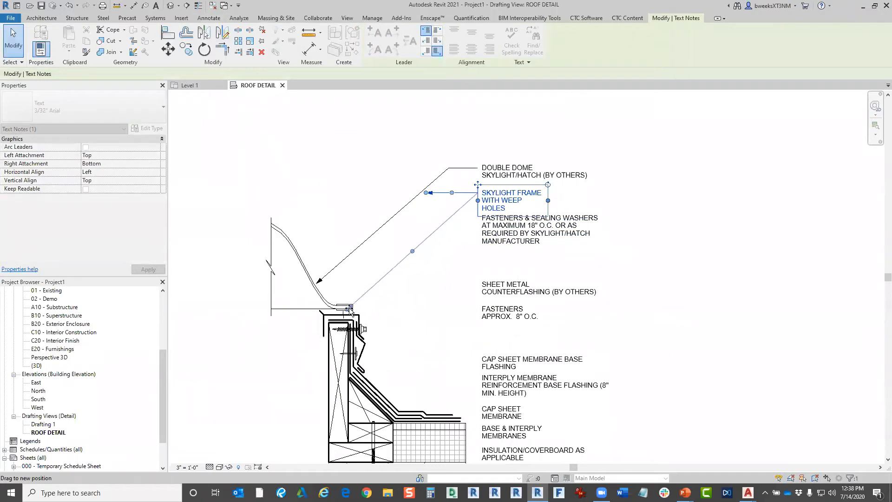
pyautogui.moveTo(412, 253); pyautogui.dragTo(452, 193)
# Add a straight left leader from the FASTENERS & SEALING WASHERS note to the upper fastener head, with a horizontal shoulder
pyautogui.click(511, 225)
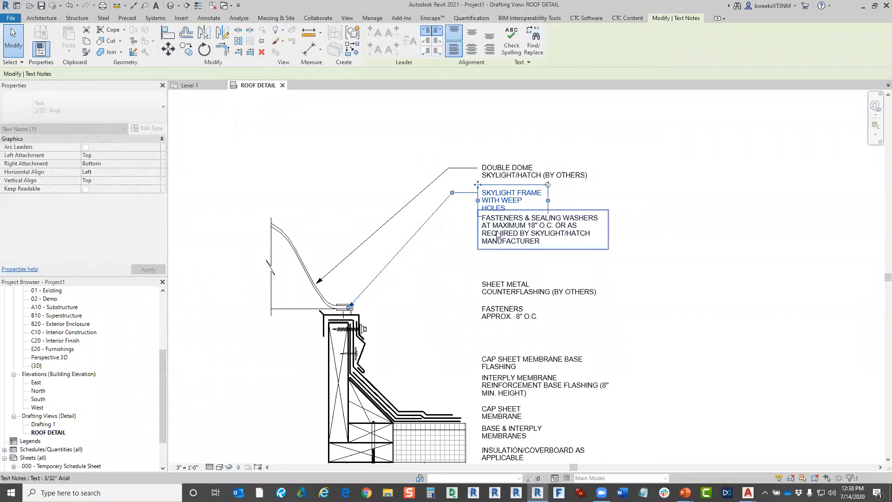
pyautogui.click(376, 36)
pyautogui.moveTo(432, 235); pyautogui.dragTo(365, 328)
pyautogui.moveTo(419, 274); pyautogui.dragTo(452, 217)
pyautogui.press('Escape')
pyautogui.scroll(-2, 569, 226)
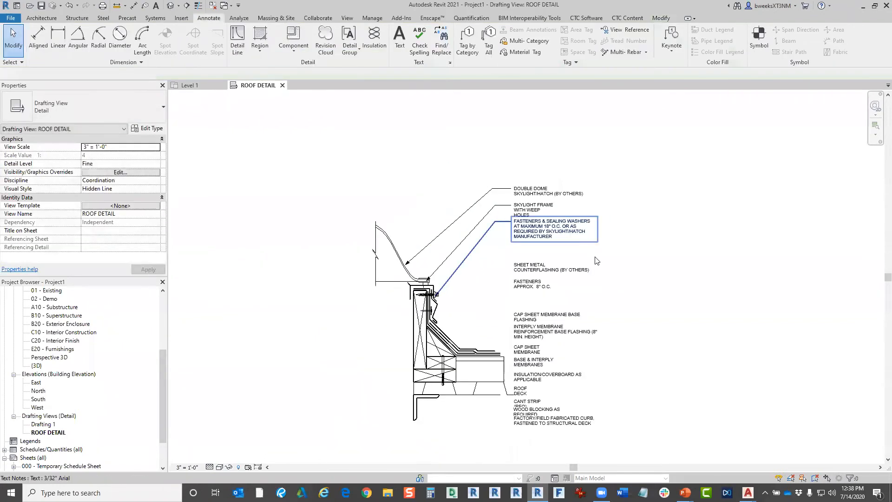
# Examine the numbered NOTES block below the detail for separate text notes and overlapping lines
pyautogui.moveTo(546, 360); pyautogui.dragTo(604, 285, button='middle')
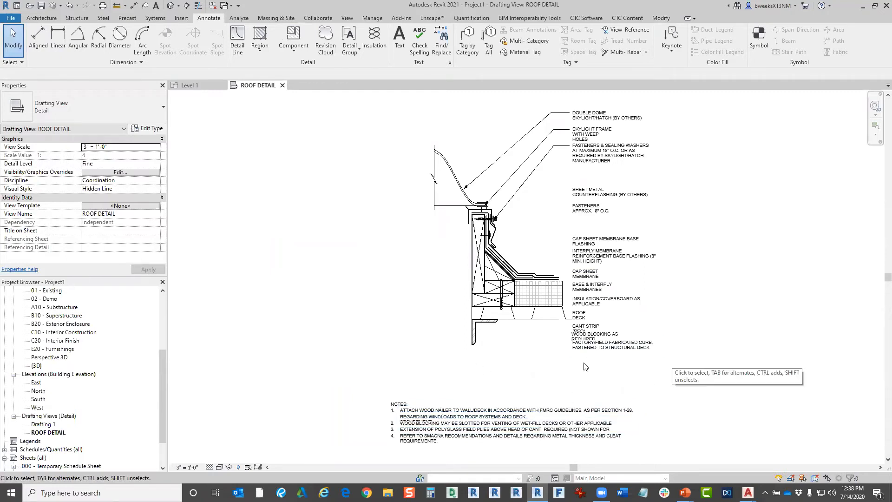
pyautogui.scroll(5, 427, 415)
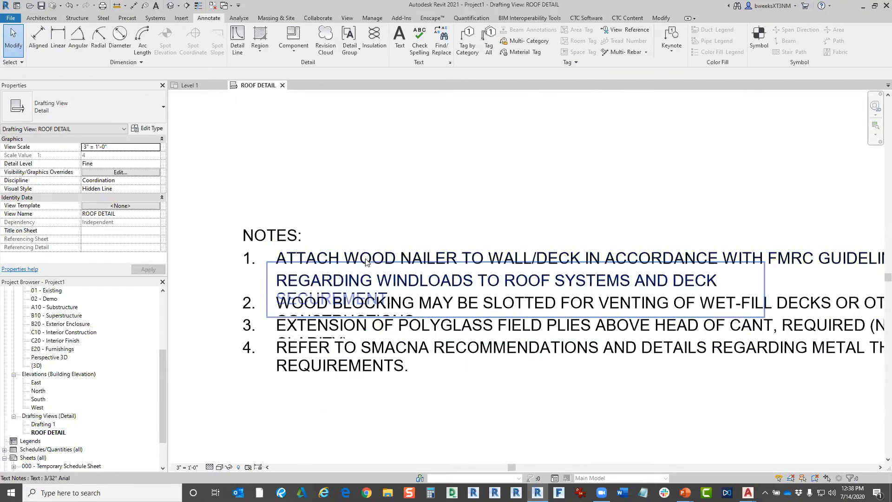
pyautogui.click(366, 260)
pyautogui.scroll(-2, 366, 253)
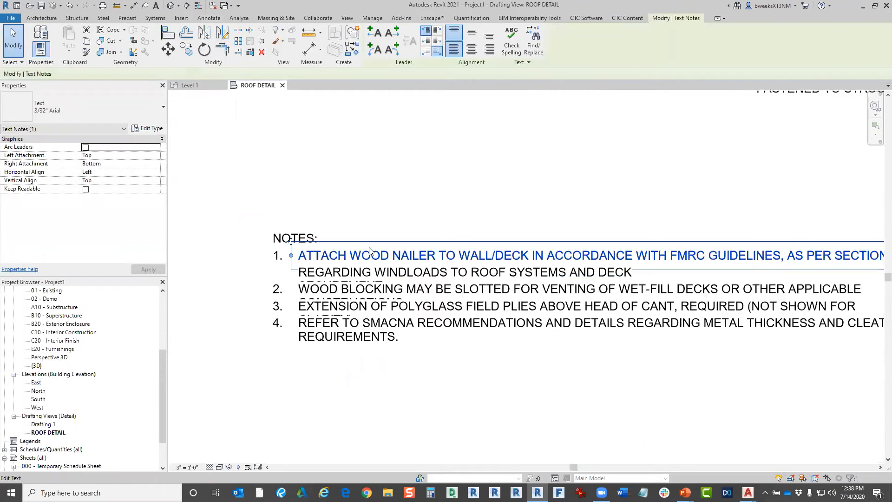
pyautogui.scroll(-3, 381, 256)
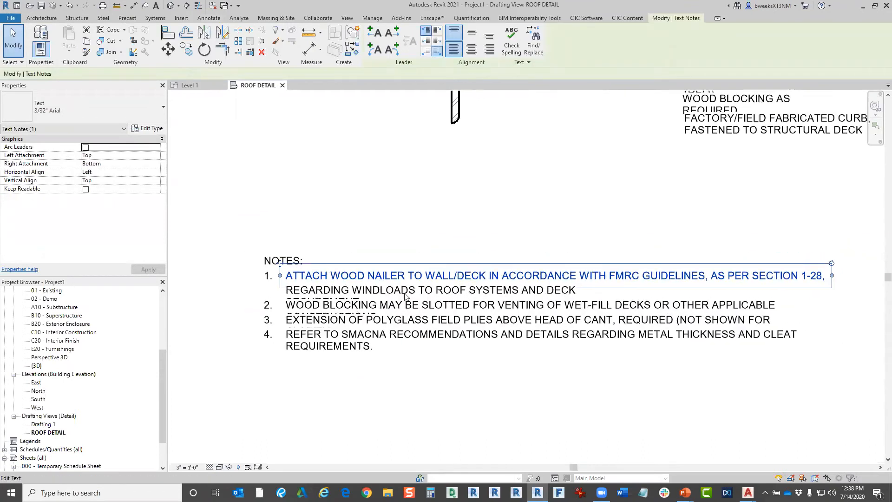
pyautogui.scroll(1, 347, 290)
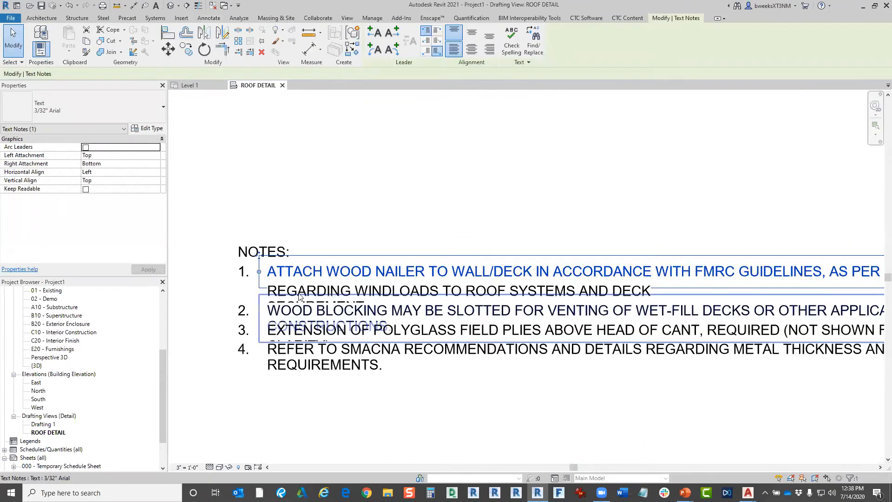
pyautogui.click(271, 292)
pyautogui.click(271, 293)
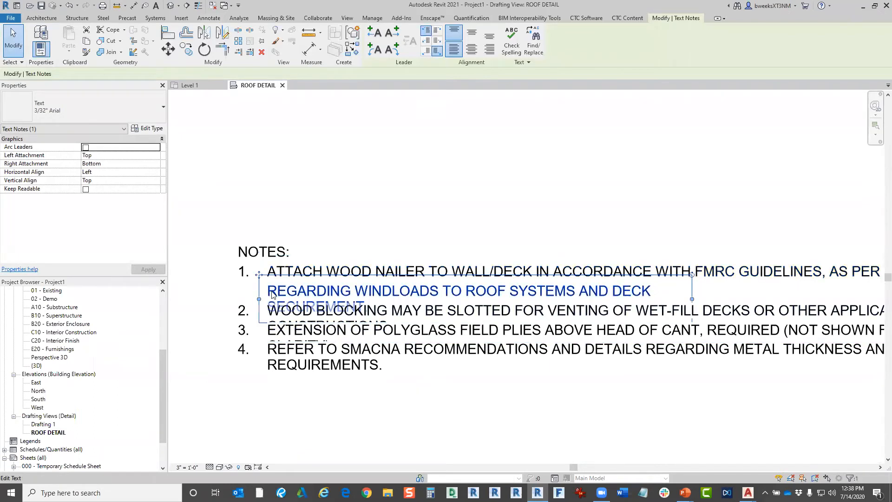
pyautogui.click(460, 200)
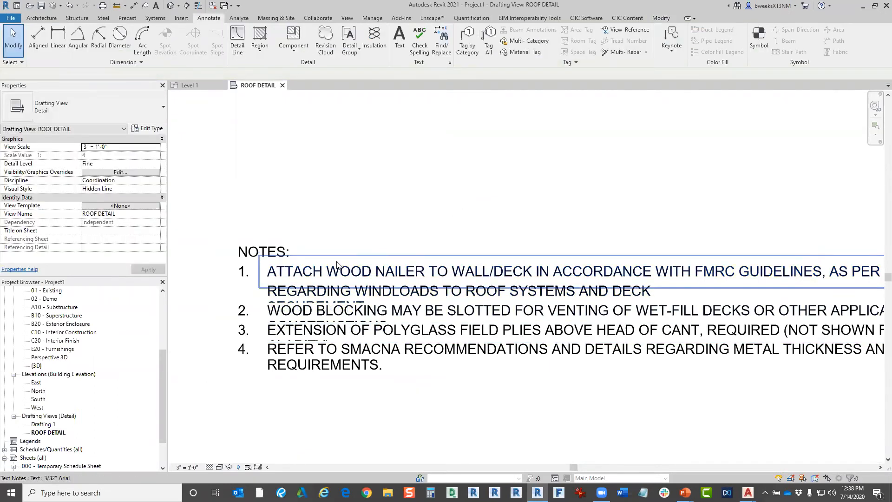
pyautogui.click(302, 272)
pyautogui.click(304, 332)
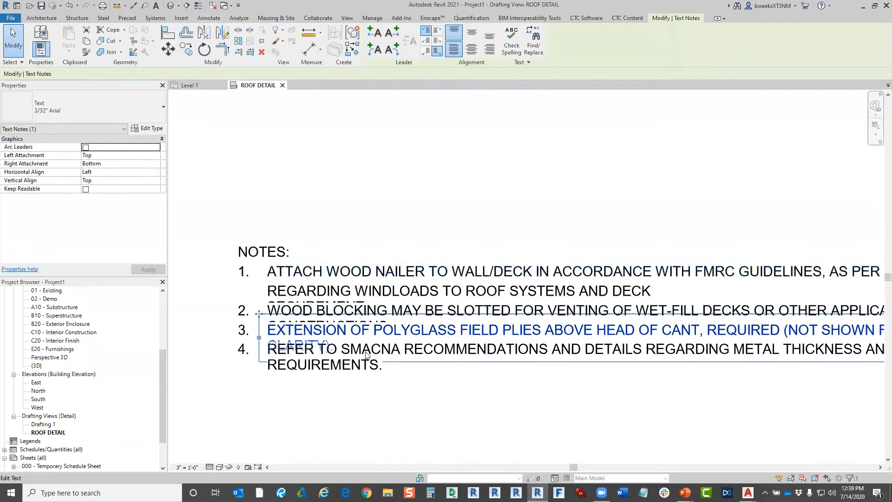
pyautogui.scroll(-3, 366, 355)
pyautogui.click(498, 273)
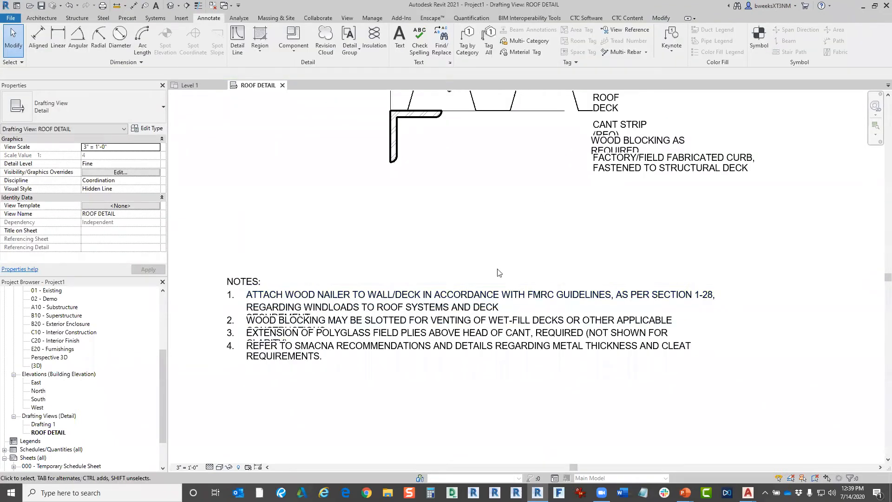
pyautogui.scroll(-3, 548, 381)
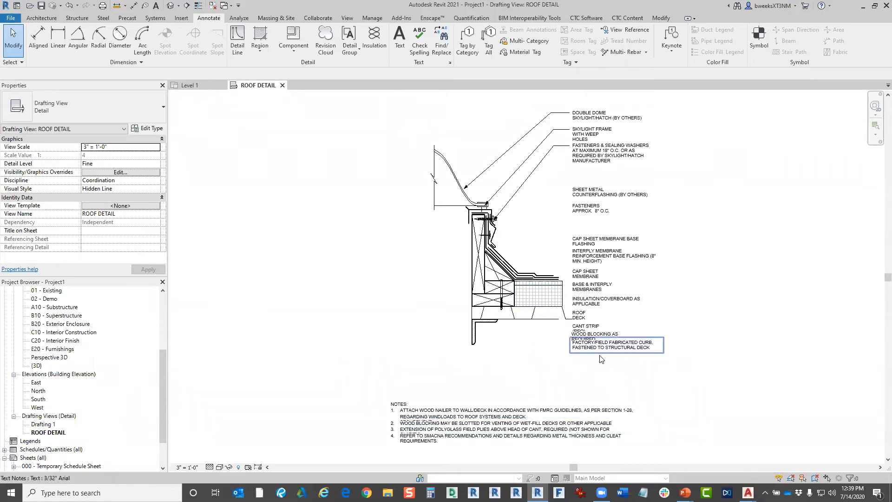
# Save the project as CAD ROOF DETAILS, replacing the existing file
pyautogui.click(11, 17)
pyautogui.moveTo(49, 133)
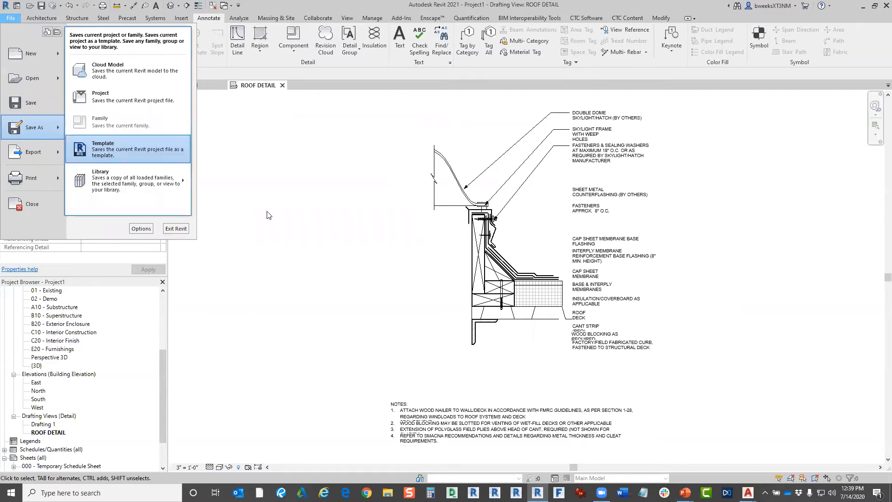
pyautogui.click(355, 167)
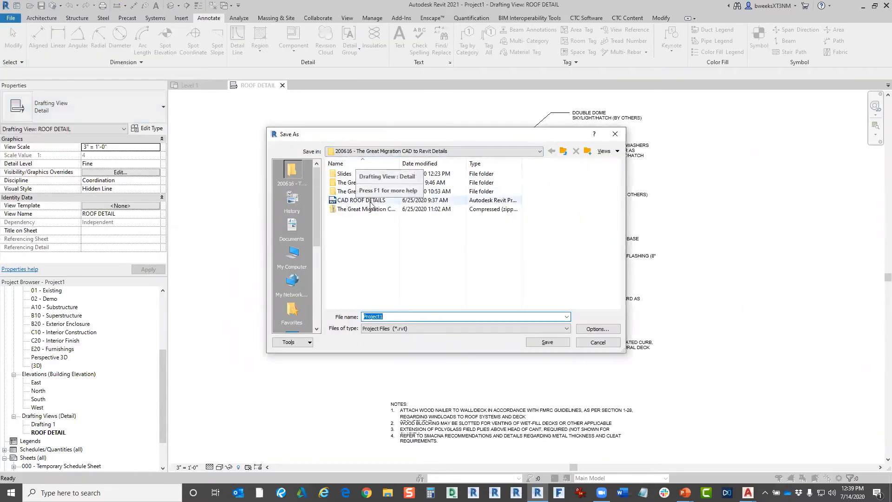
pyautogui.click(370, 204)
pyautogui.click(548, 342)
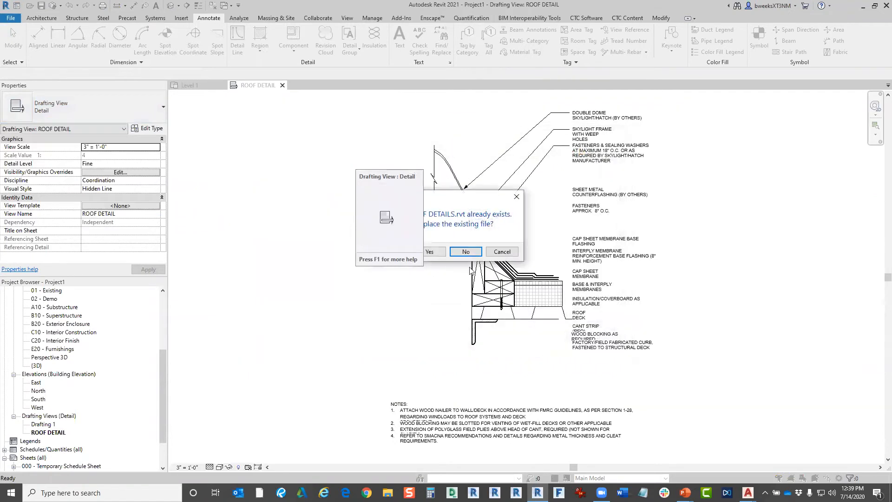
pyautogui.click(431, 253)
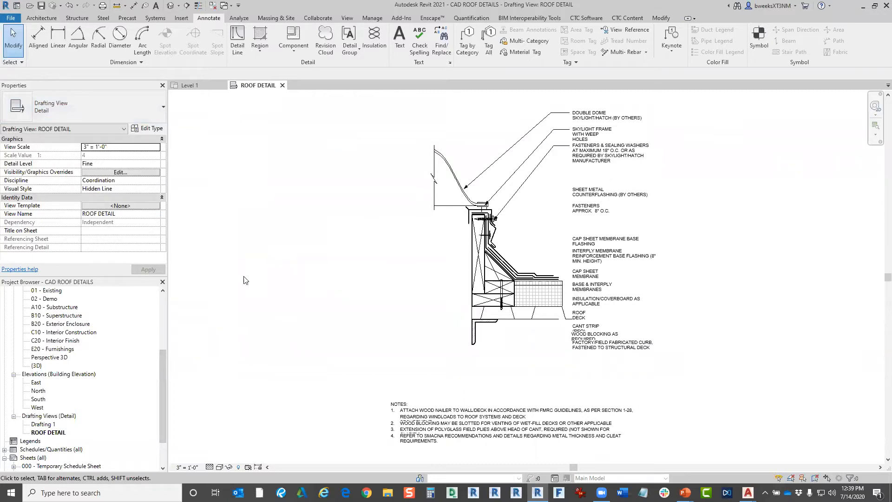
# Review the text types available for the FASTENERS APPROX. 8" O.C. note in the ROOF DETAIL view
pyautogui.click(56, 432)
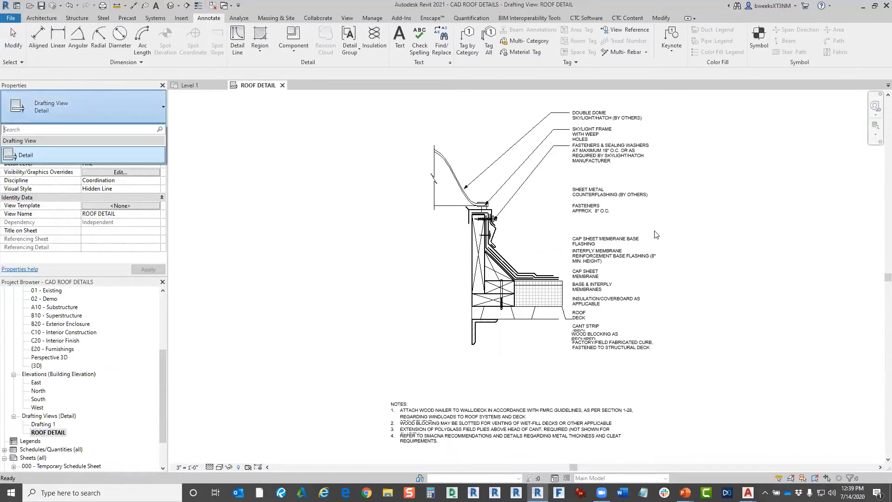
pyautogui.click(586, 208)
pyautogui.click(106, 102)
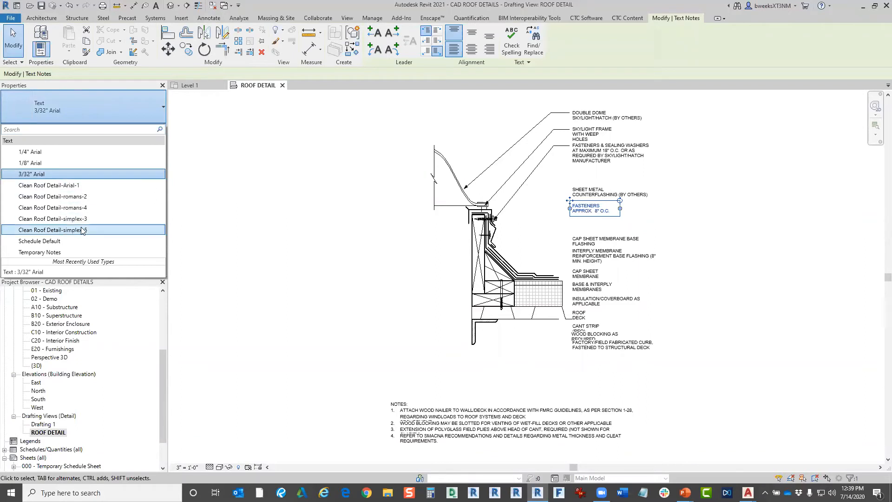
pyautogui.click(273, 238)
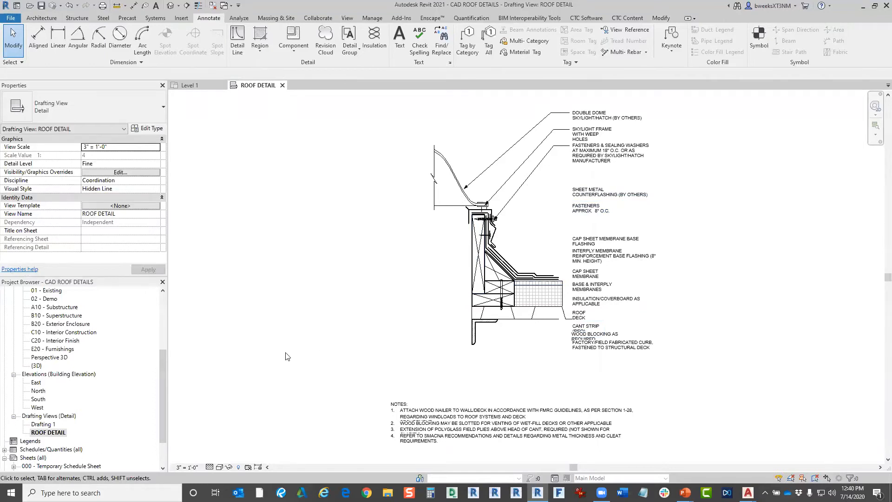
# Create a new Revit project file
pyautogui.click(10, 17)
pyautogui.moveTo(30, 53)
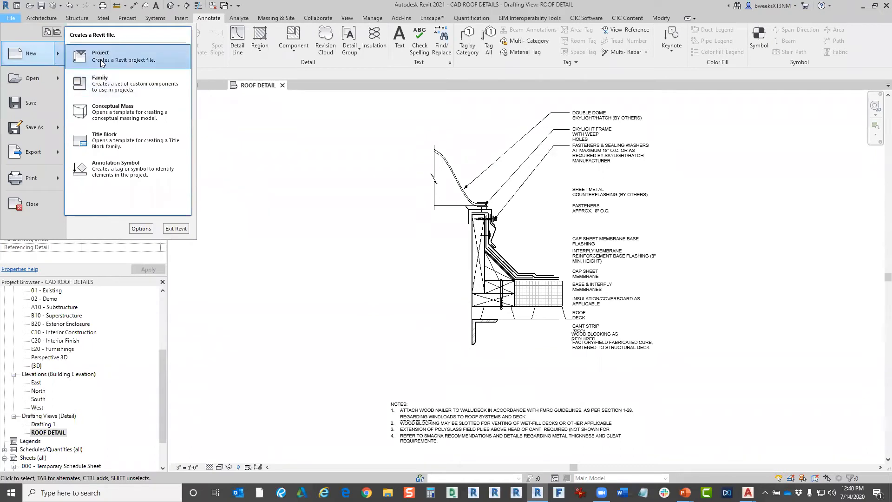
pyautogui.click(100, 62)
pyautogui.click(422, 278)
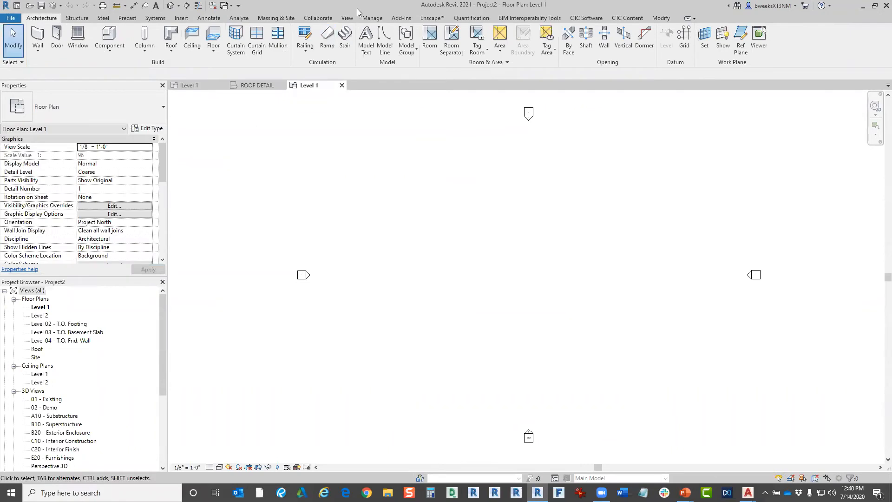
# Start inserting views from a file and choose CAD ROOF DETAILS.rvt from the 200616 - The Great Migration CAD to Revit Details webinar folder
pyautogui.click(347, 18)
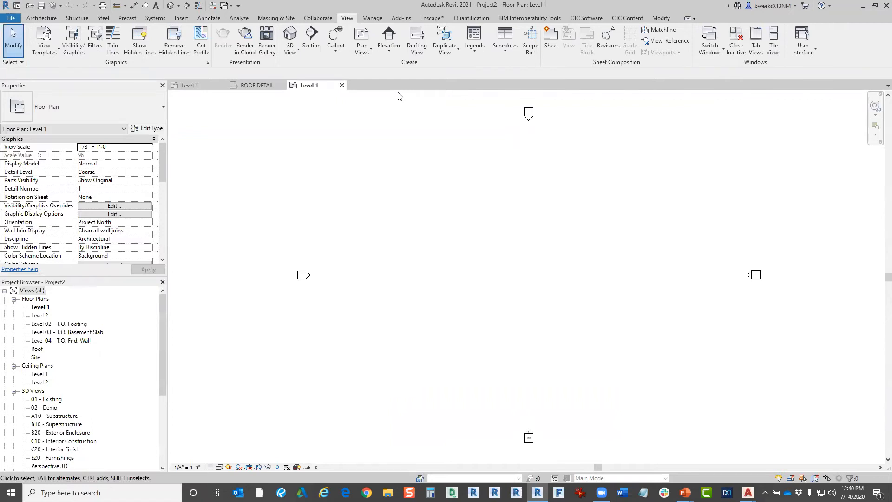
pyautogui.click(182, 18)
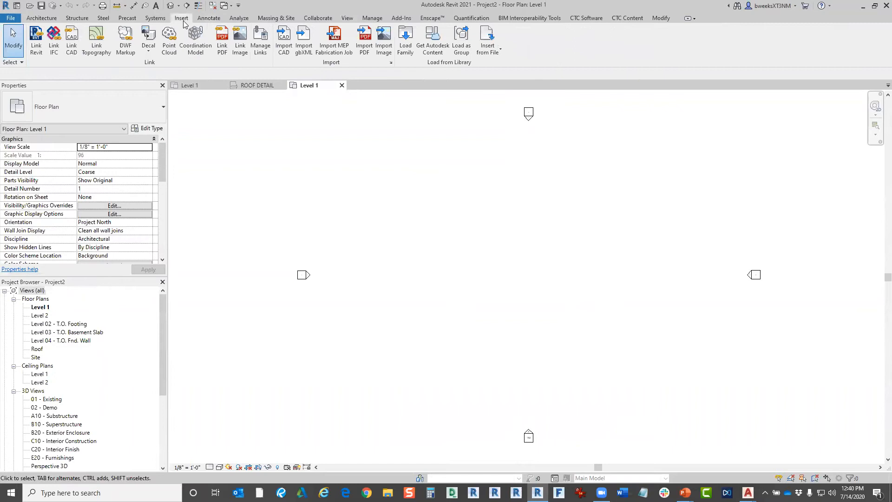
pyautogui.click(493, 55)
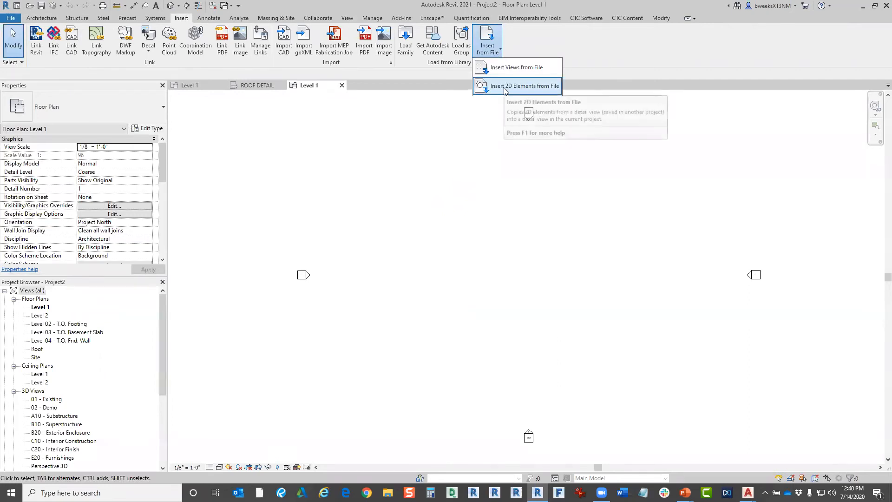
pyautogui.click(516, 67)
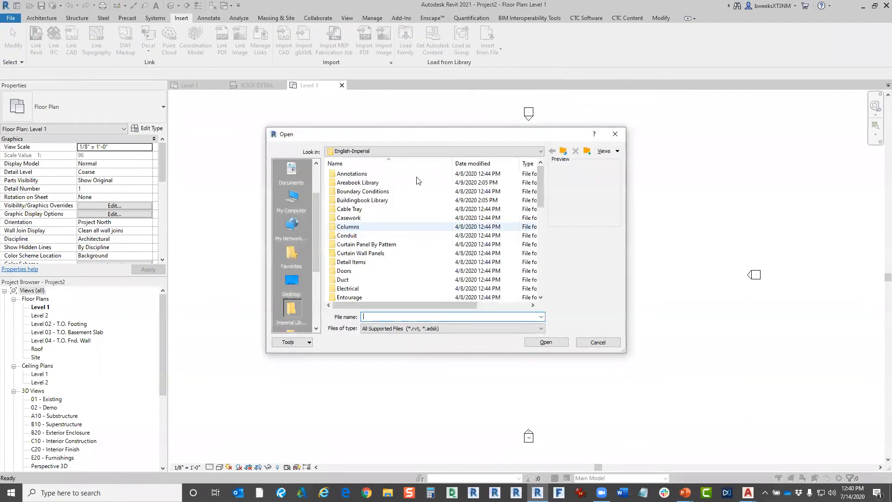
pyautogui.click(409, 151)
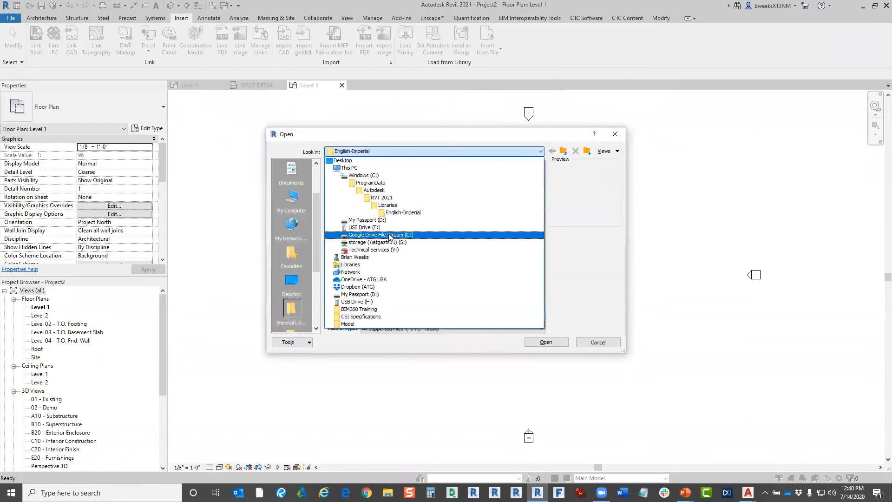
pyautogui.click(384, 220)
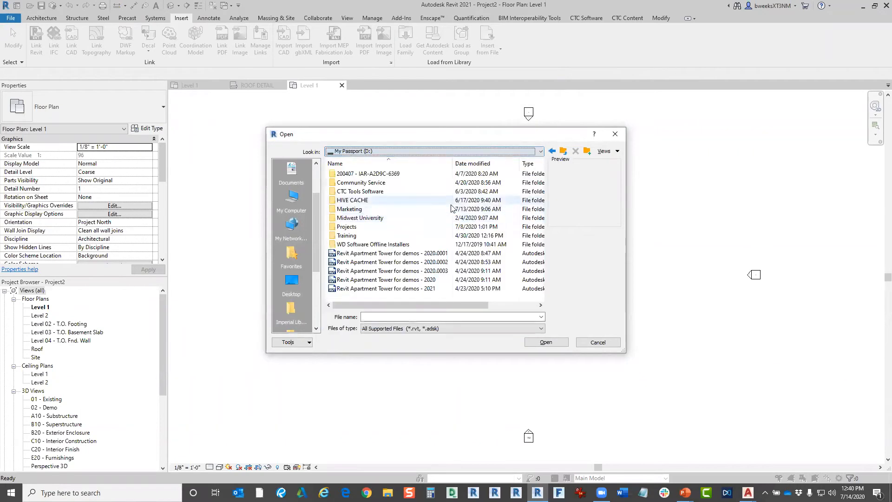
pyautogui.doubleClick(364, 209)
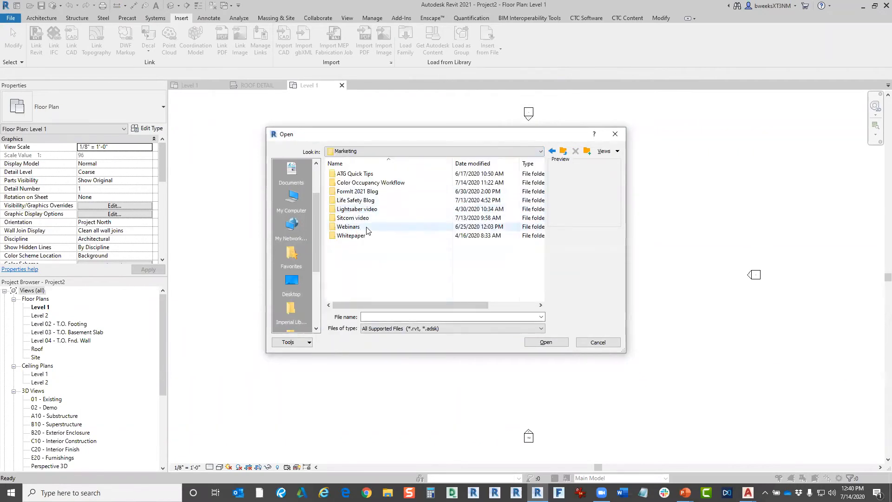
pyautogui.doubleClick(364, 227)
pyautogui.doubleClick(392, 202)
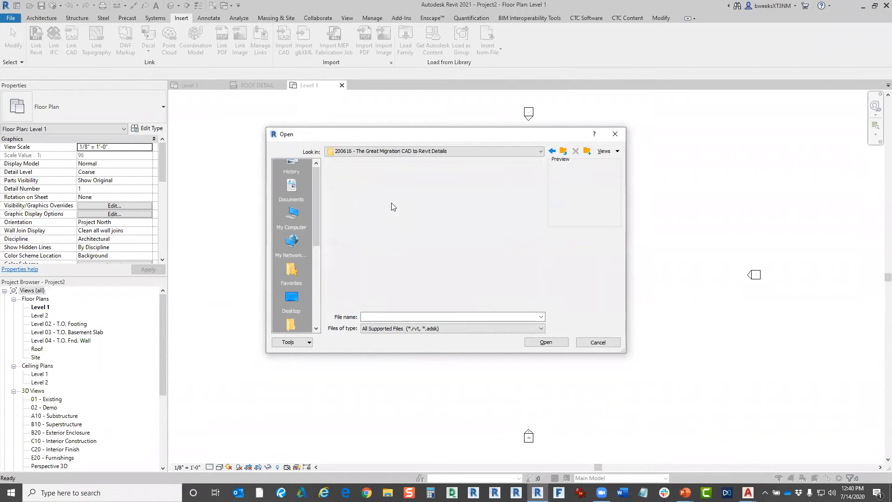
pyautogui.click(376, 210)
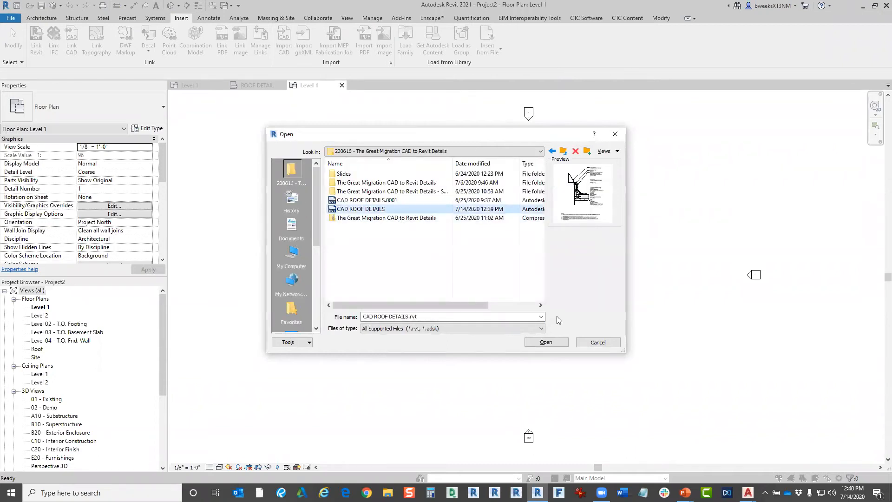
pyautogui.click(546, 343)
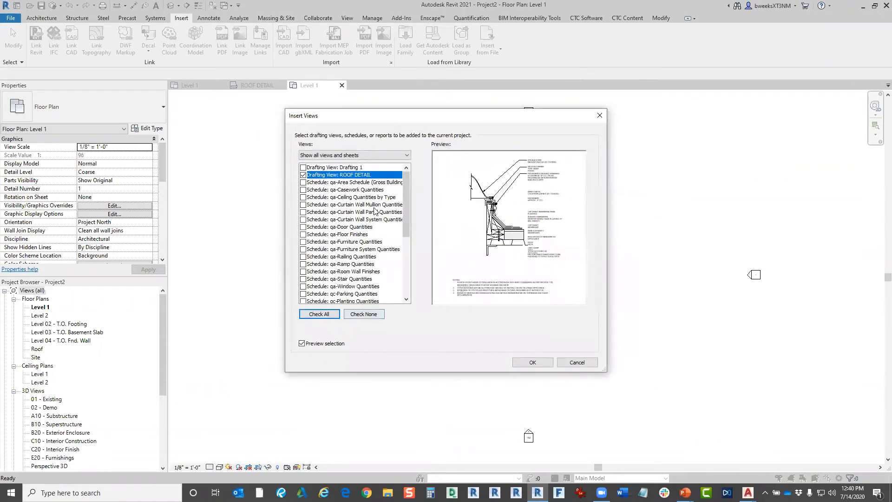
# Insert only the ROOF DETAIL drafting view into the new project and accept using the project's own duplicate text type
pyautogui.scroll(-4, 391, 200)
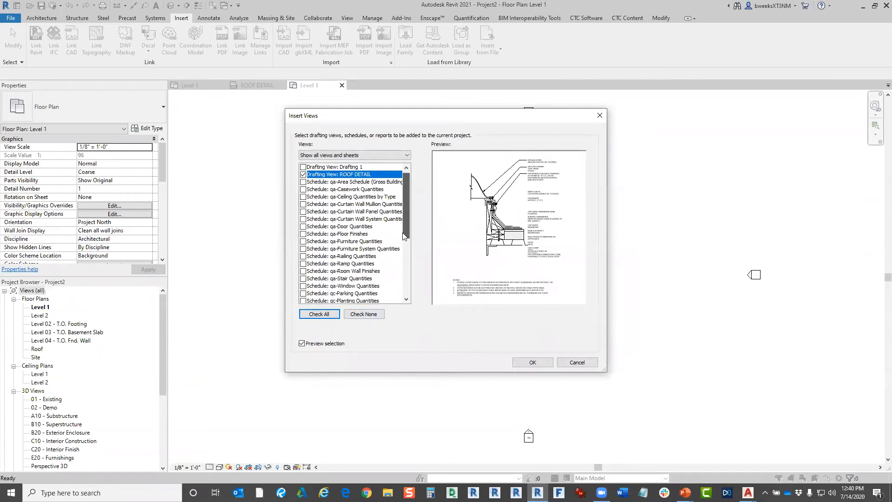
pyautogui.scroll(4, 390, 200)
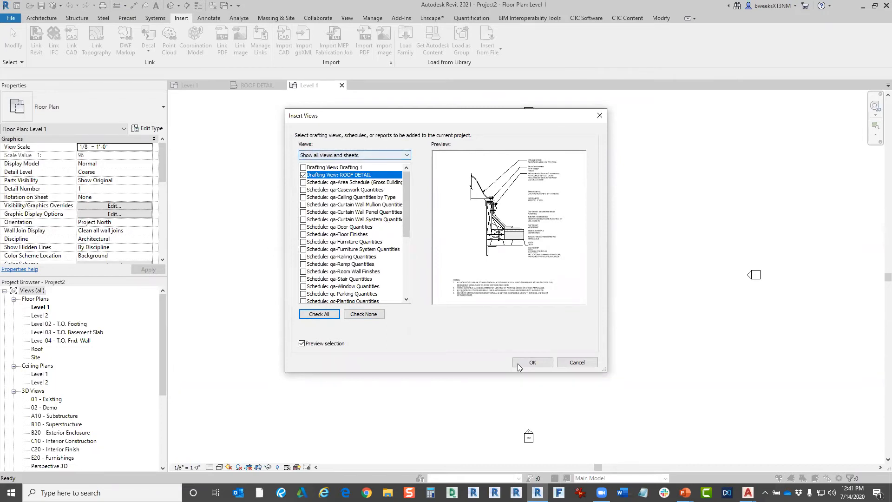
pyautogui.click(350, 174)
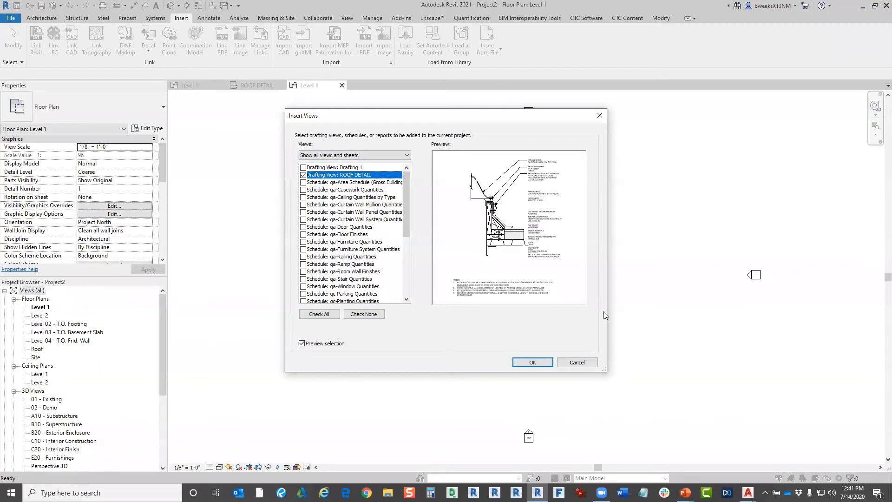
pyautogui.click(533, 362)
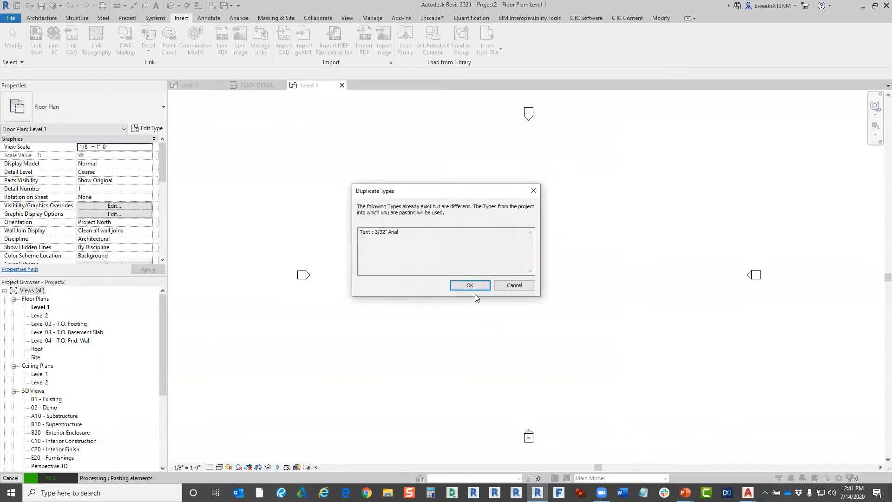
pyautogui.click(474, 285)
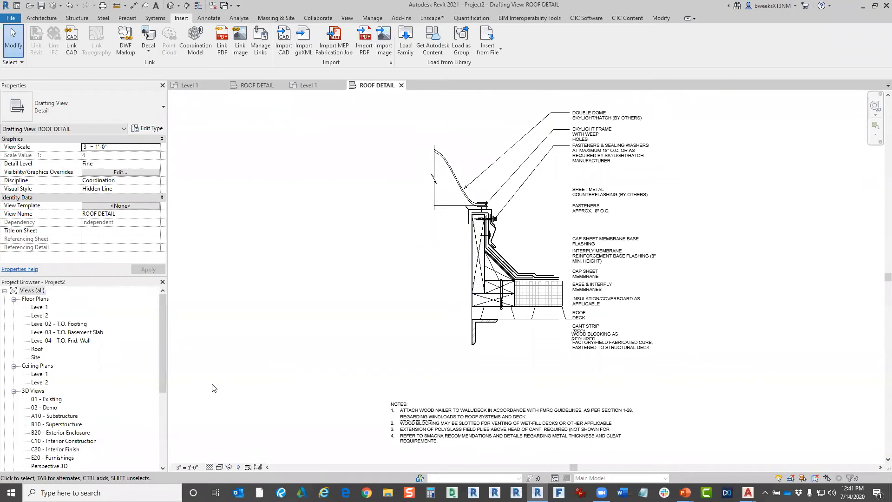
# Locate the inserted ROOF DETAIL among the new project's drafting views, and return to the ROOF DETAIL view of CAD ROOF DETAILS
pyautogui.moveTo(165, 356); pyautogui.dragTo(174, 441)
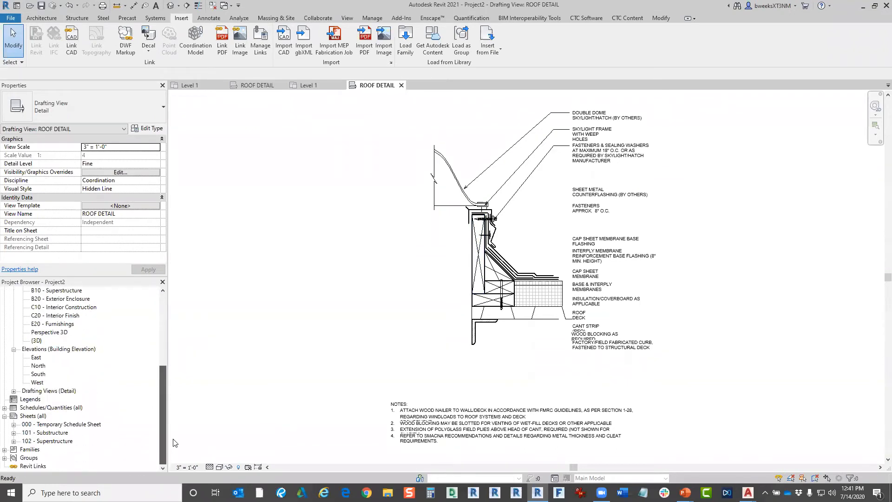
pyautogui.click(13, 392)
pyautogui.click(14, 391)
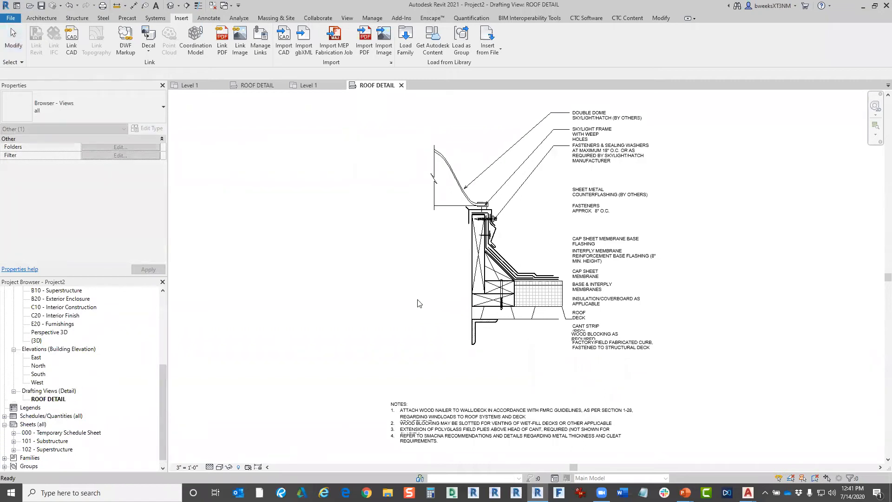
pyautogui.click(417, 423)
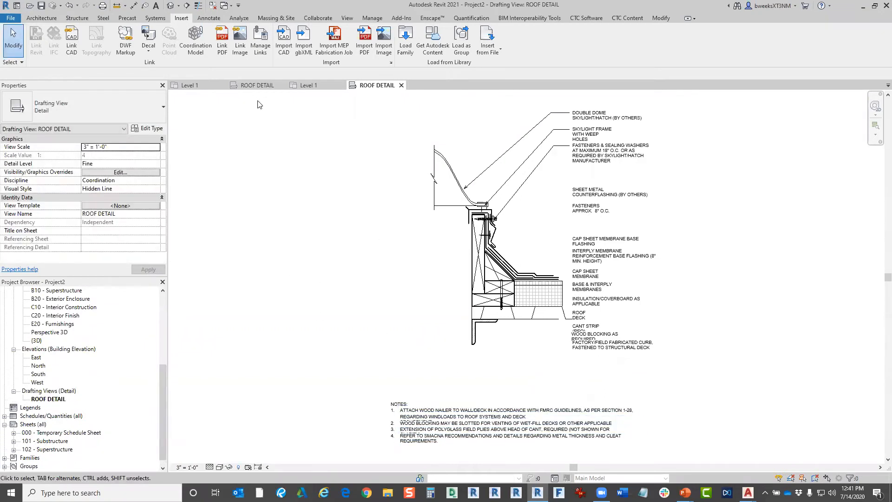
pyautogui.click(237, 87)
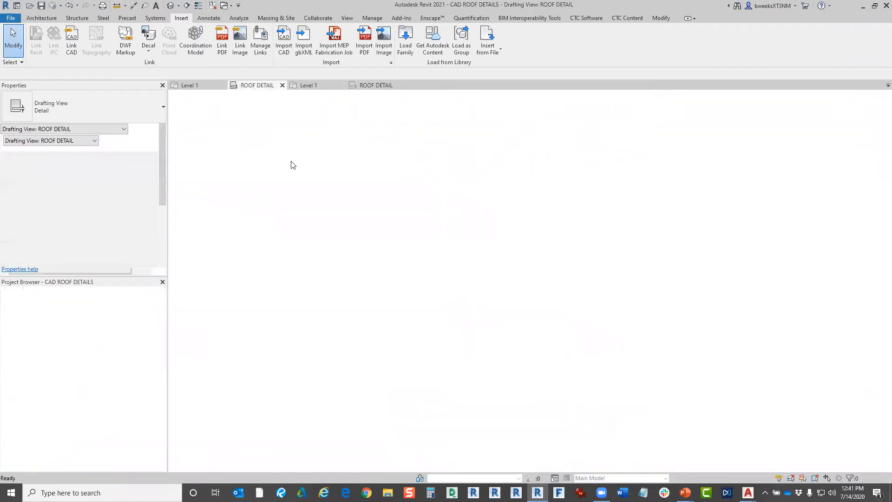
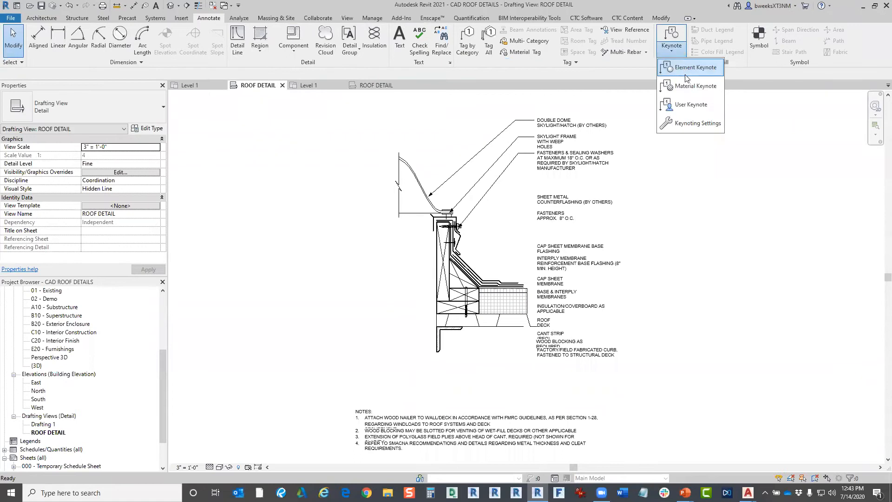
# Try a material keynote on the rigid insulation, placing its tag beyond the curb on the side opposite the text notes
pyautogui.click(692, 86)
pyautogui.click(509, 303)
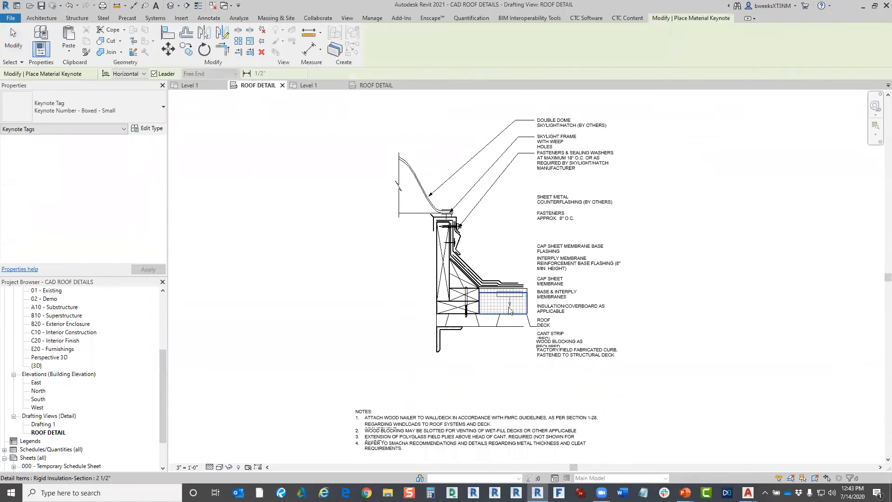
pyautogui.scroll(3, 508, 306)
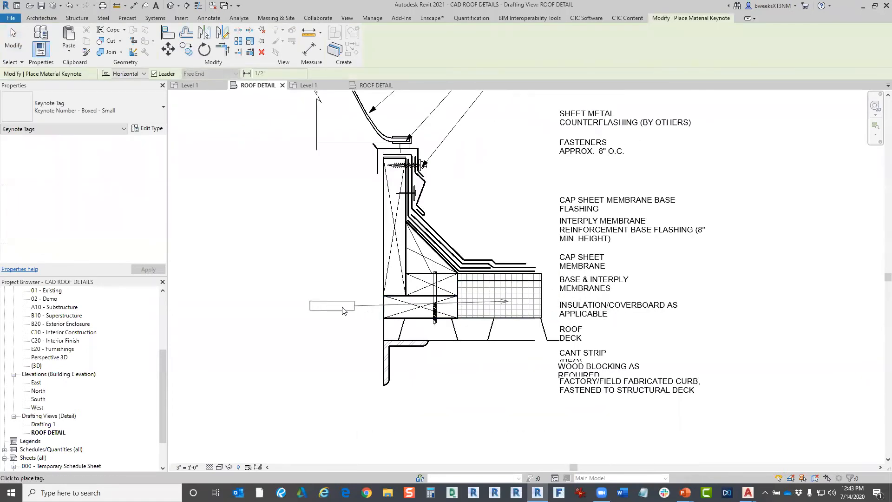
pyautogui.click(306, 302)
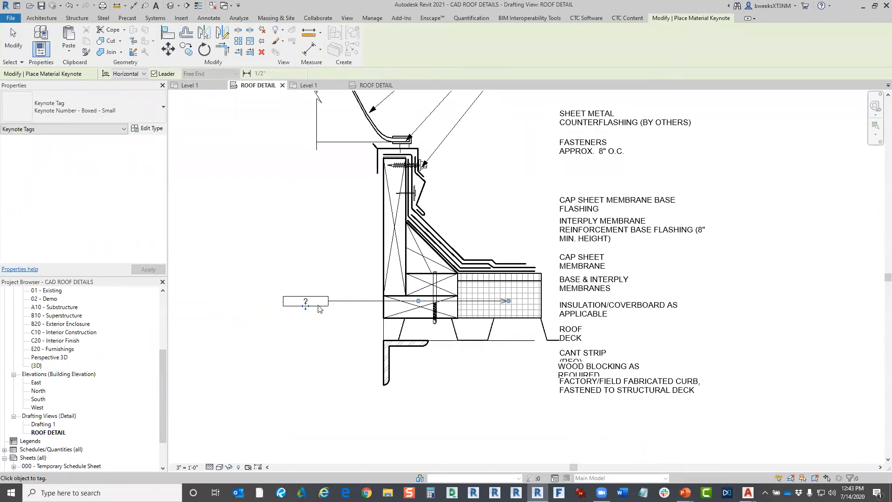
pyautogui.scroll(2, 318, 305)
pyautogui.press('Escape')
# Check the material keynote tag against its rigid insulation host and remove the tag
pyautogui.click(302, 303)
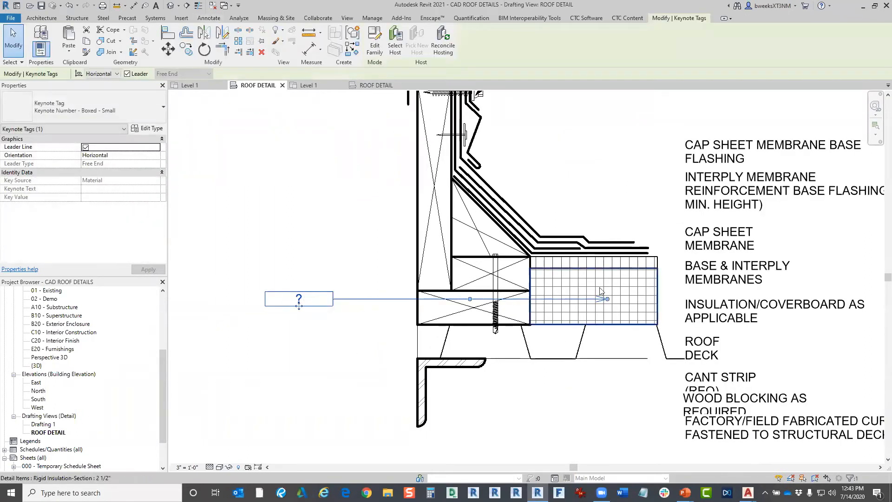
pyautogui.press('Escape')
pyautogui.click(632, 311)
pyautogui.click(286, 296)
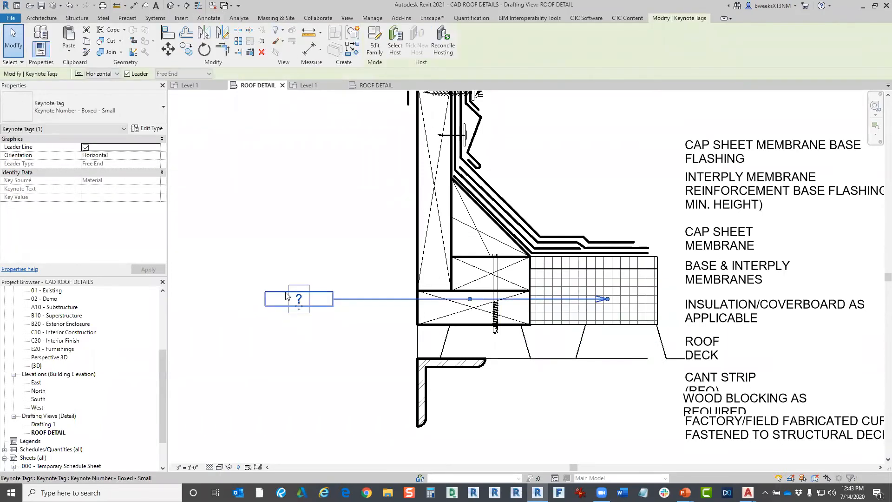
pyautogui.scroll(-2, 292, 297)
pyautogui.press('Escape')
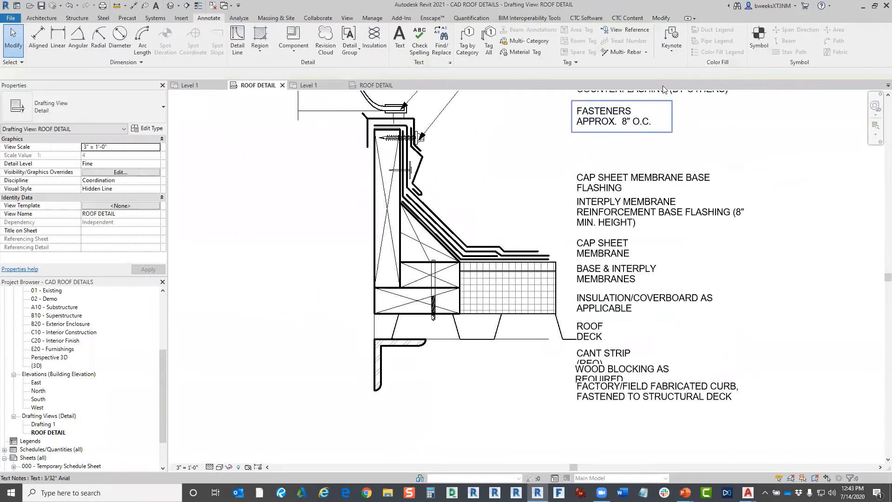
# Tag the rigid insulation with user keynote 07 22 00.A4 Polyisocyanurate Insulation Board, placing the tag beyond the curb opposite the text notes
pyautogui.click(667, 48)
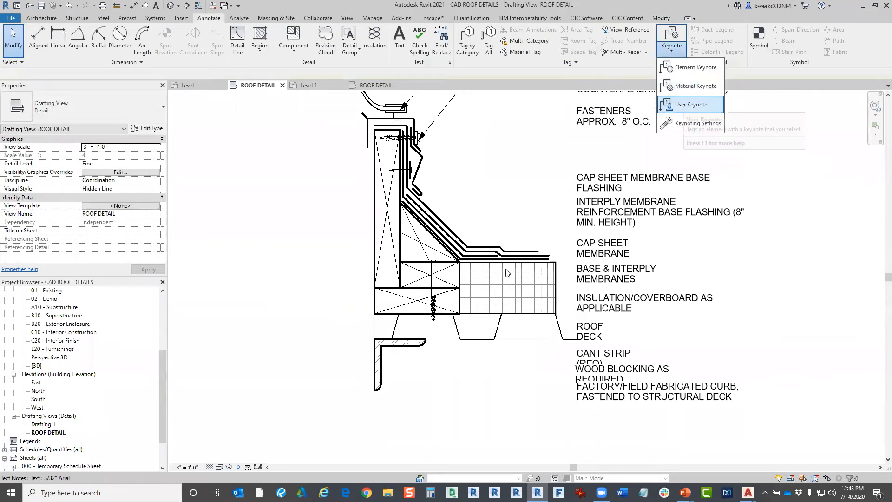
pyautogui.click(694, 122)
pyautogui.click(387, 298)
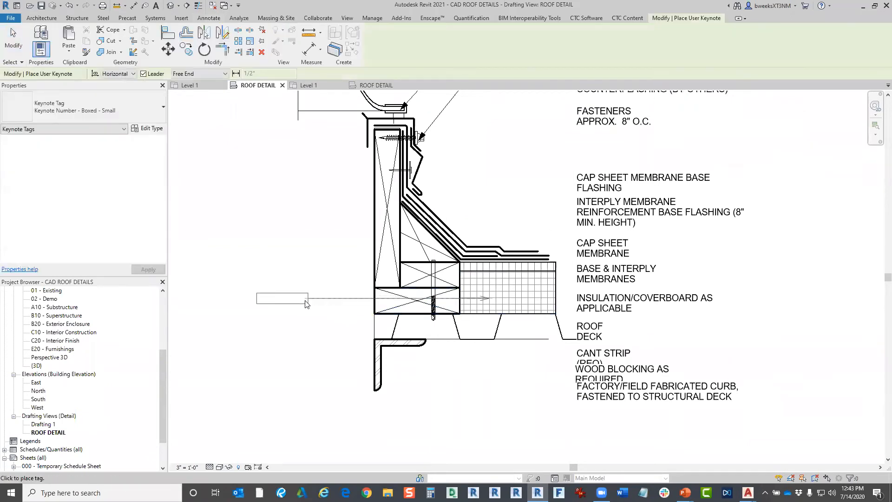
pyautogui.click(283, 298)
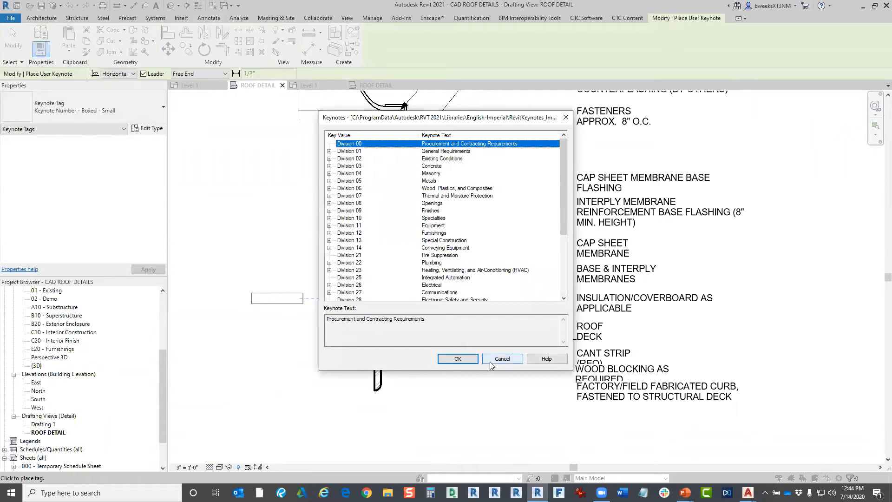
pyautogui.moveTo(479, 115); pyautogui.dragTo(477, 122)
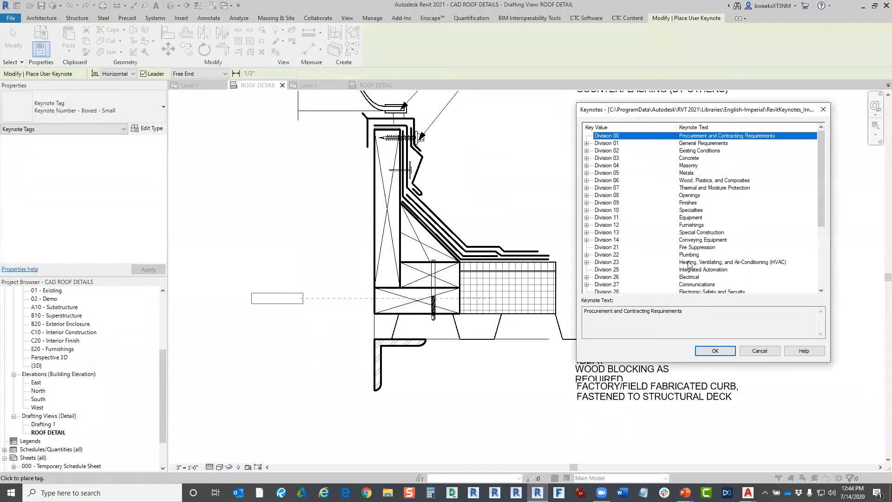
pyautogui.click(587, 187)
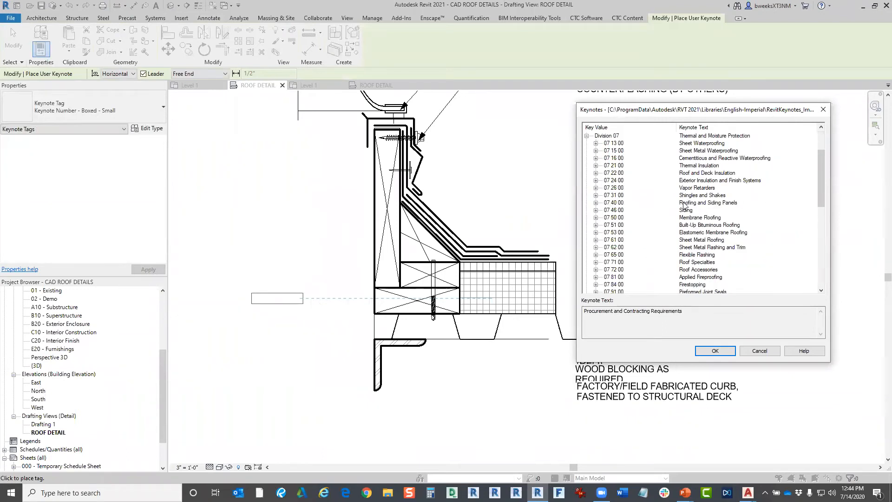
pyautogui.click(595, 172)
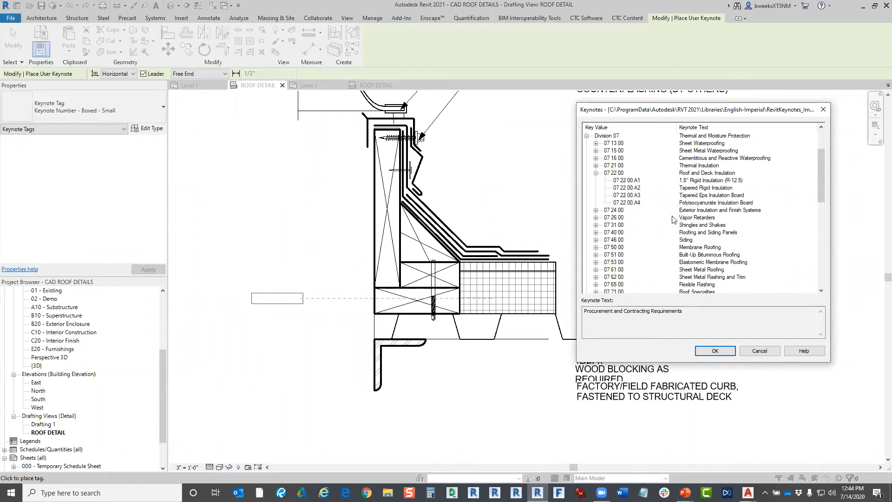
pyautogui.click(640, 203)
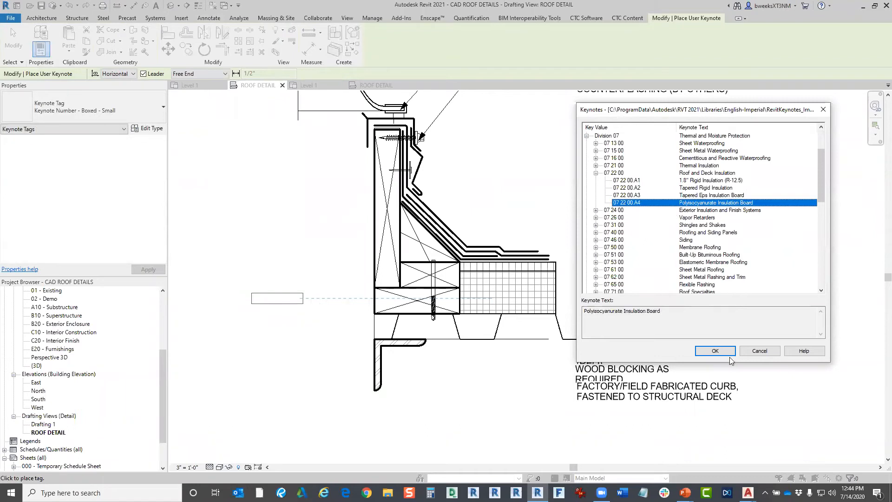
pyautogui.click(716, 351)
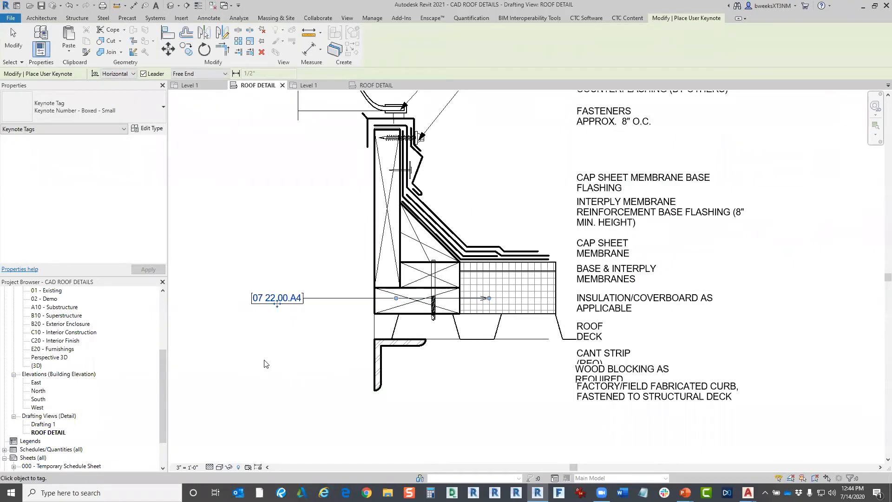
pyautogui.scroll(1, 291, 306)
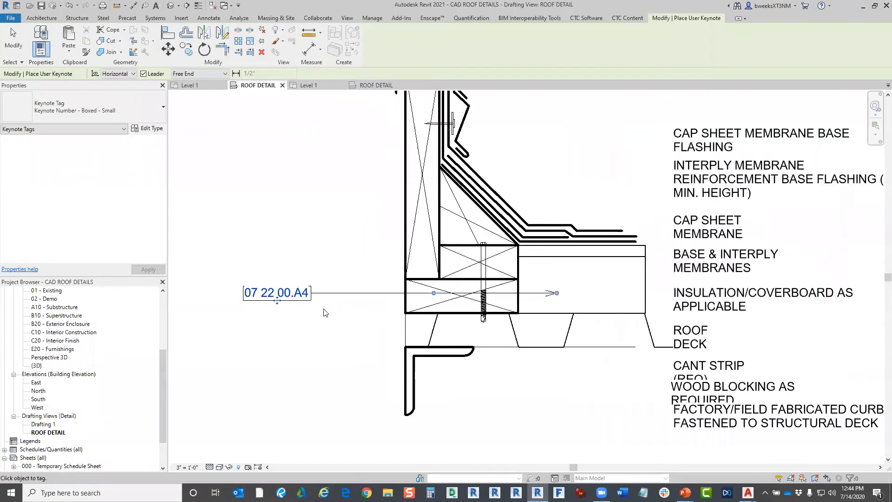
# Reopen the keynote list from the rigid insulation's tag and keep 07 22 00.A4 Polyisocyanurate Insulation Board
pyautogui.scroll(3, 284, 311)
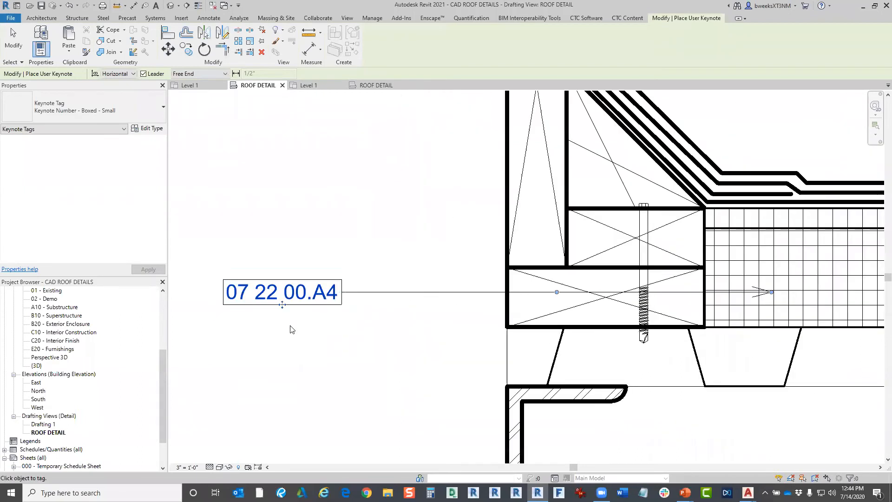
pyautogui.scroll(-1, 292, 327)
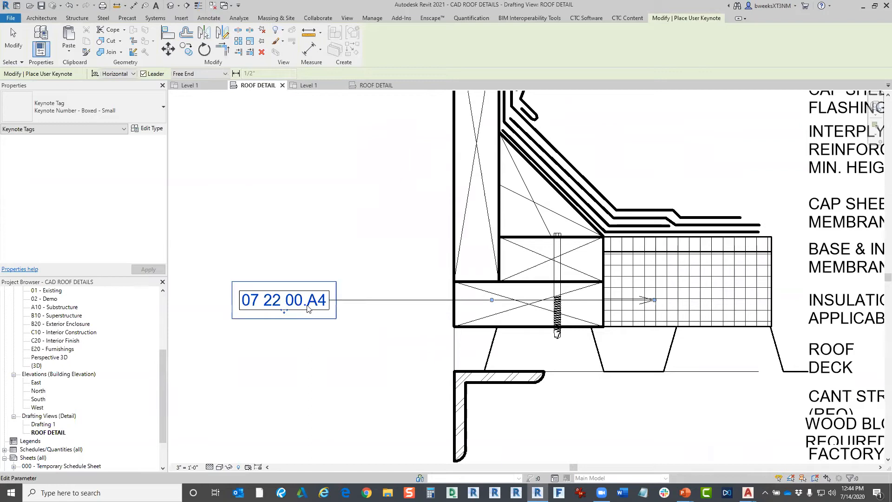
pyautogui.click(339, 295)
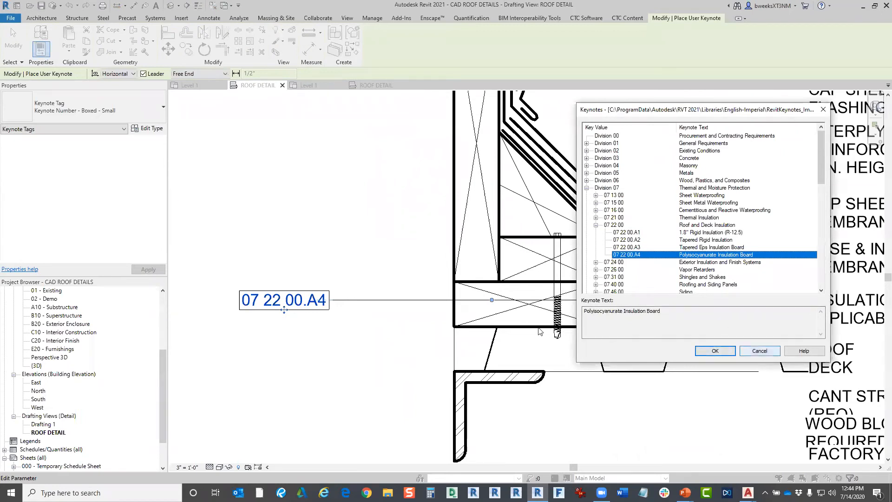
pyautogui.click(729, 351)
# Tag the curb's vertical wood member with Wood Framing user keynote 06 11 00.K3 3x8, aligning the tag above the insulation tag
pyautogui.click(467, 227)
pyautogui.click(342, 234)
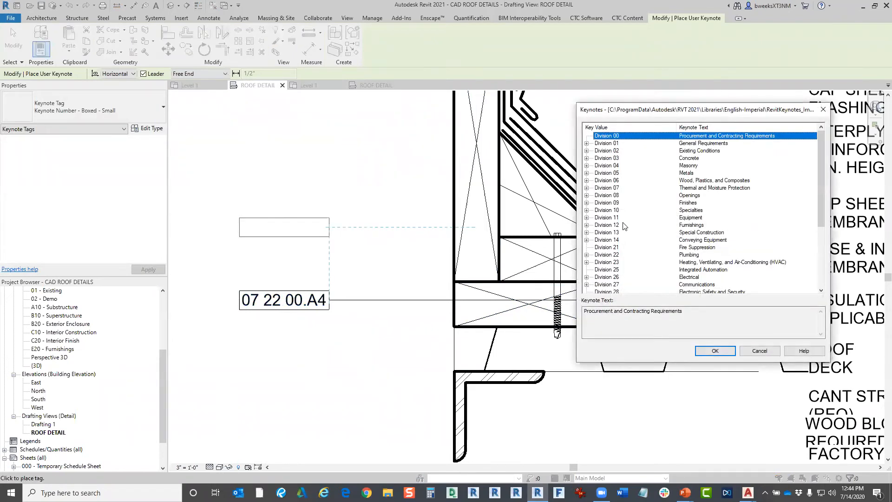
pyautogui.click(586, 180)
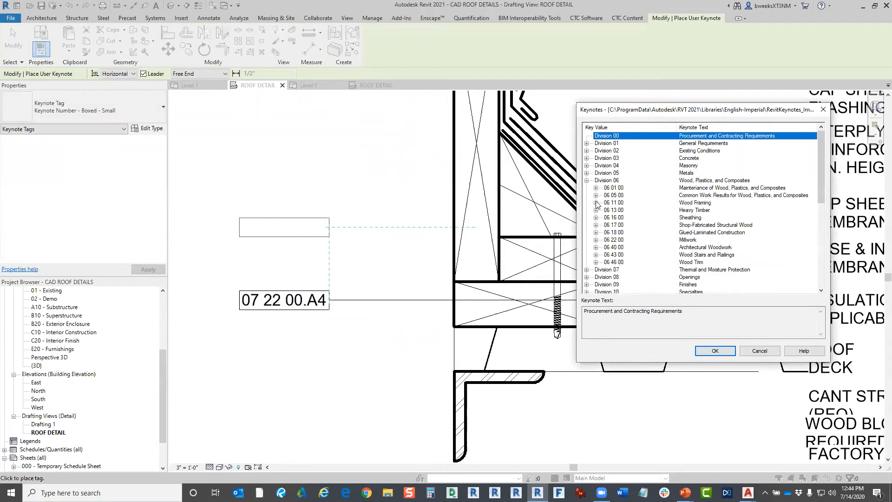
pyautogui.click(596, 203)
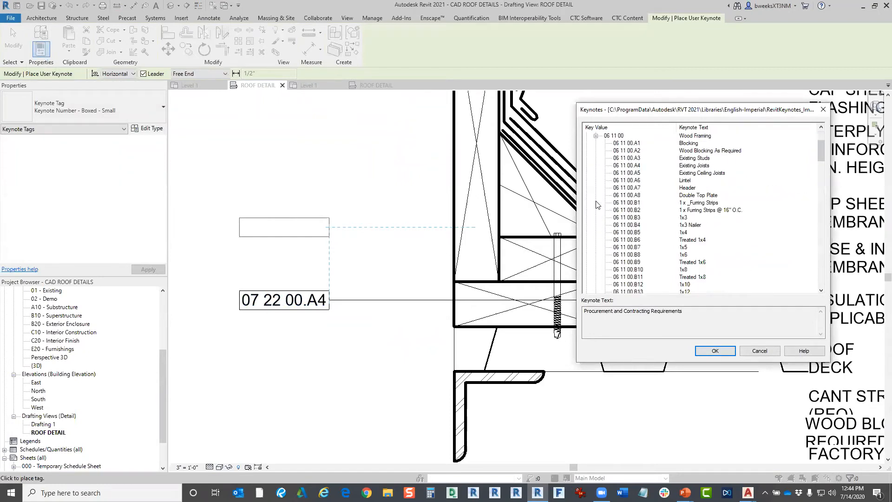
pyautogui.scroll(-8, 751, 200)
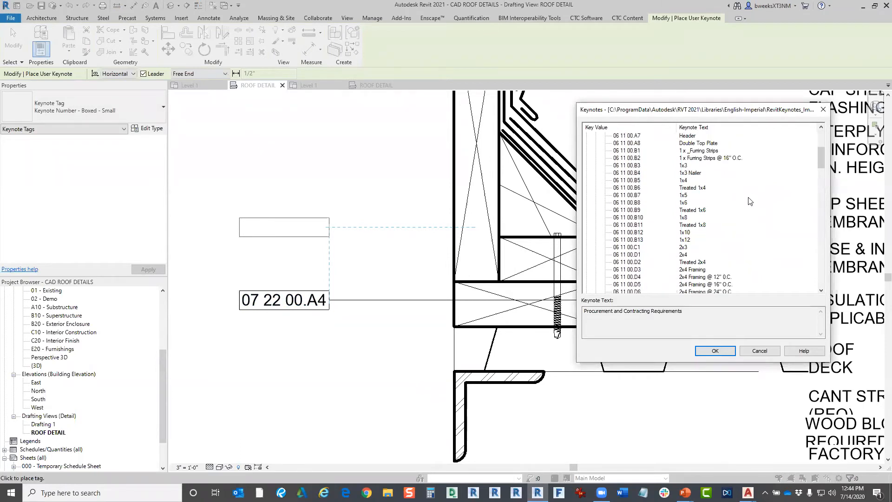
pyautogui.scroll(-3, 820, 180)
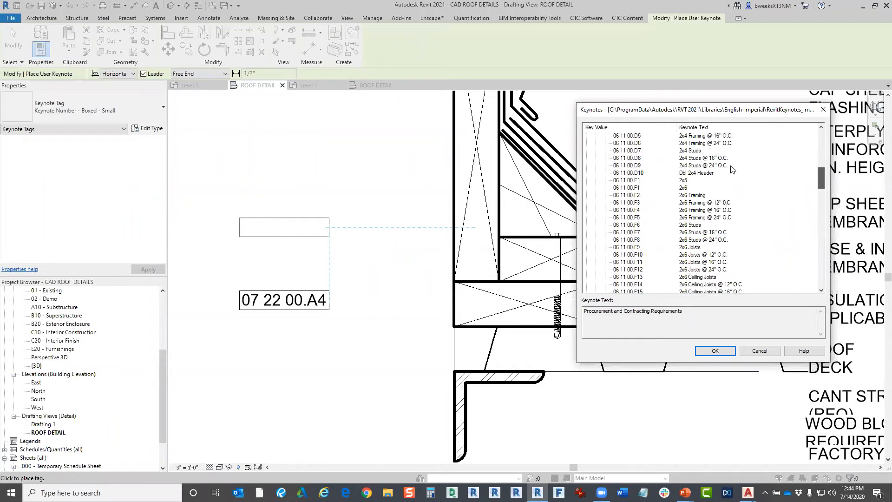
pyautogui.click(690, 150)
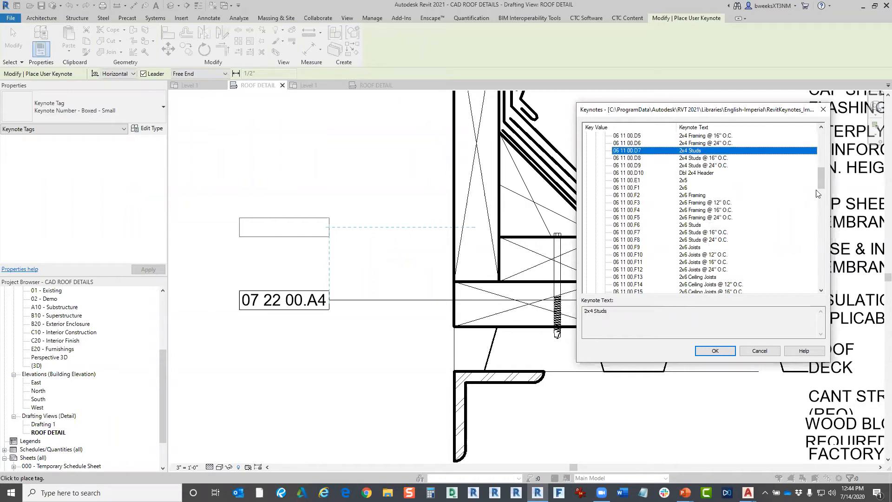
pyautogui.moveTo(821, 180); pyautogui.dragTo(808, 257)
pyautogui.scroll(3, 682, 206)
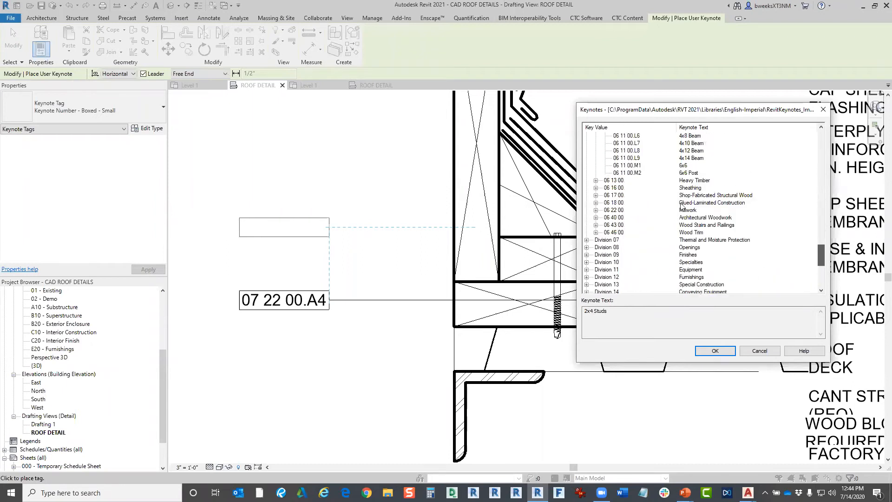
pyautogui.scroll(3, 652, 207)
pyautogui.scroll(3, 642, 198)
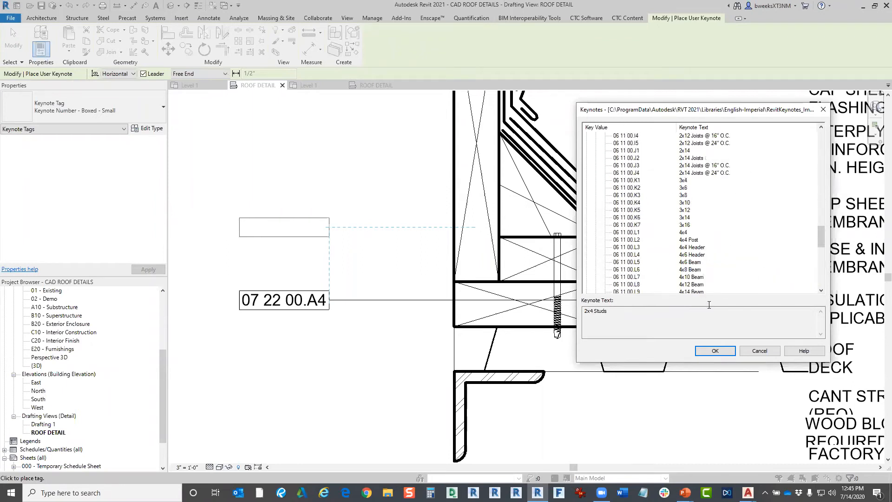
pyautogui.click(645, 196)
pyautogui.click(716, 351)
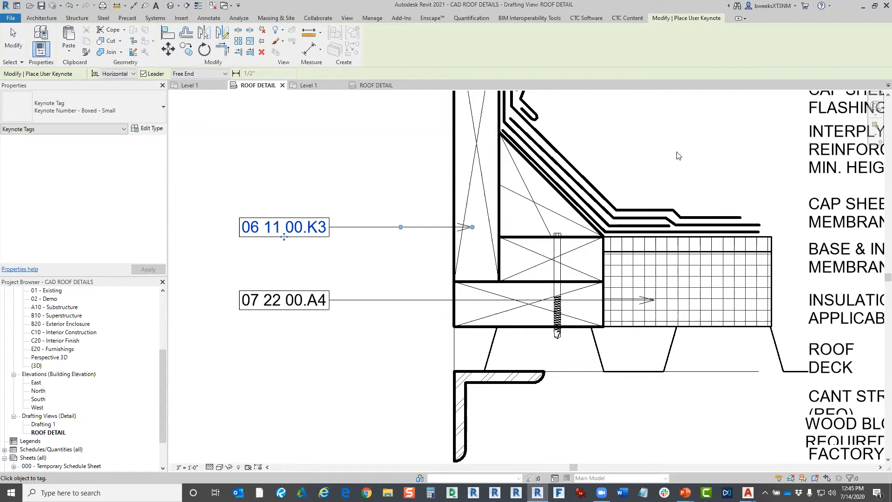
# Review both keynote tags against the whole roof detail and end keynote placement
pyautogui.scroll(-5, 521, 318)
pyautogui.moveTo(740, 305); pyautogui.dragTo(714, 286, button='middle')
pyautogui.scroll(1, 638, 331)
pyautogui.scroll(-1, 654, 312)
pyautogui.moveTo(654, 309); pyautogui.dragTo(645, 310, button='middle')
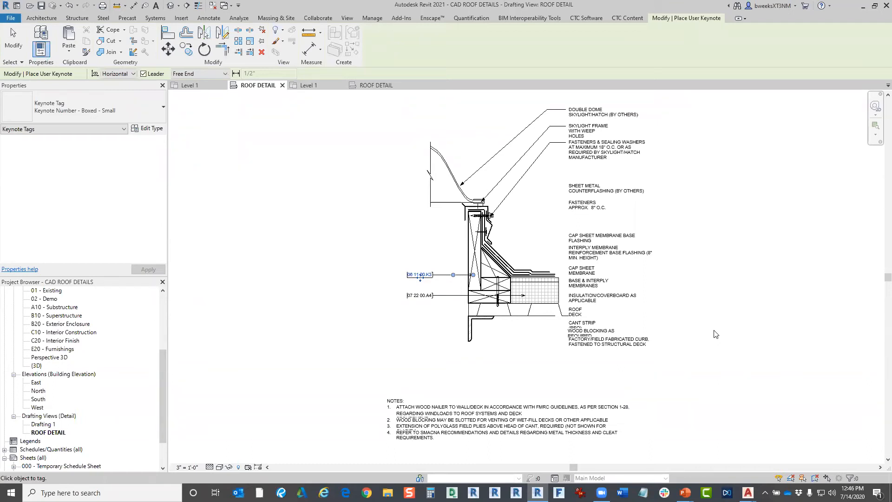
pyautogui.press('Escape')
pyautogui.scroll(5, 483, 279)
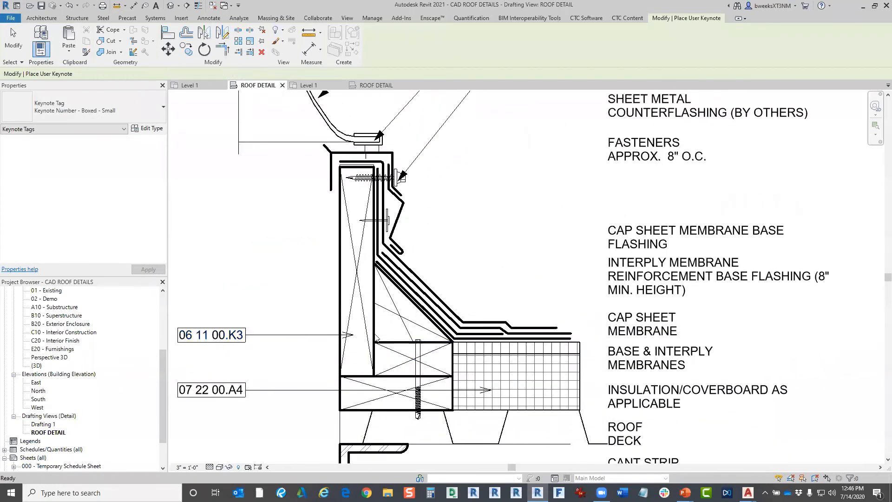
pyautogui.press('Escape')
# Inspect the wide membrane lines over the insulation and along the cant strip individually, leaving nothing selected
pyautogui.scroll(-2, 376, 335)
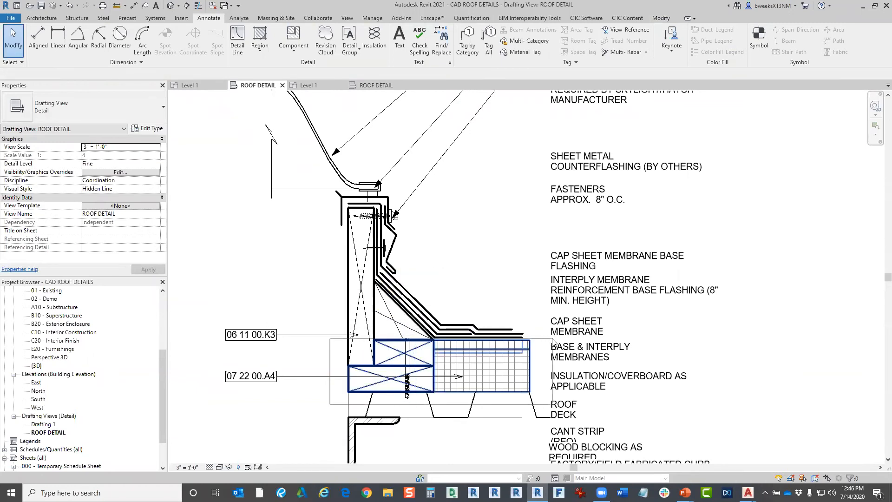
pyautogui.scroll(3, 505, 340)
pyautogui.click(402, 335)
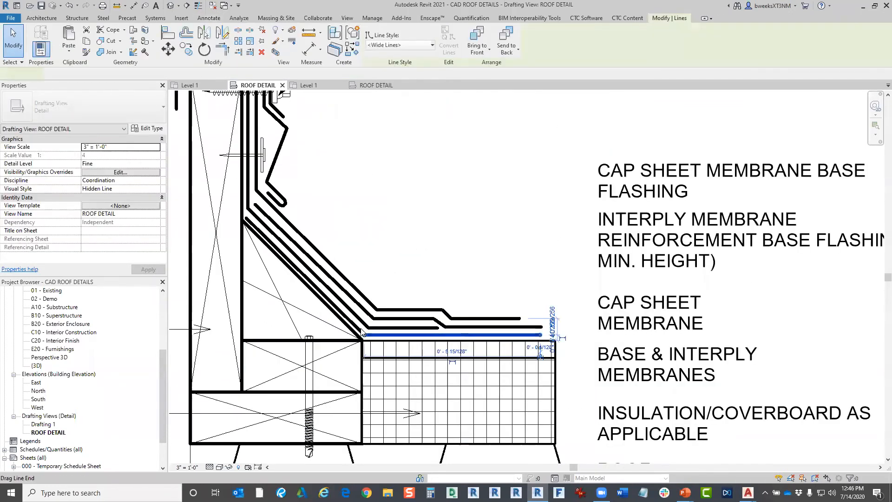
pyautogui.moveTo(540, 335); pyautogui.dragTo(246, 218)
pyautogui.scroll(-2, 315, 407)
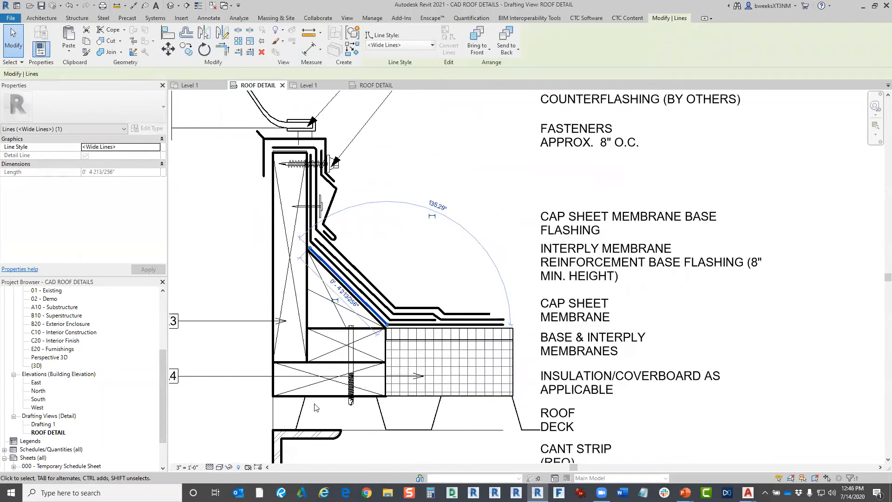
pyautogui.click(315, 407)
# Delete the converted Lines (0) around the horizontal wood blocking and insulation, filtering the Detail Items out of the selection
pyautogui.moveTo(260, 404)
pyautogui.mouseDown()
pyautogui.moveTo(506, 341)
pyautogui.moveTo(530, 325)
pyautogui.mouseUp()
pyautogui.scroll(2, 406, 345)
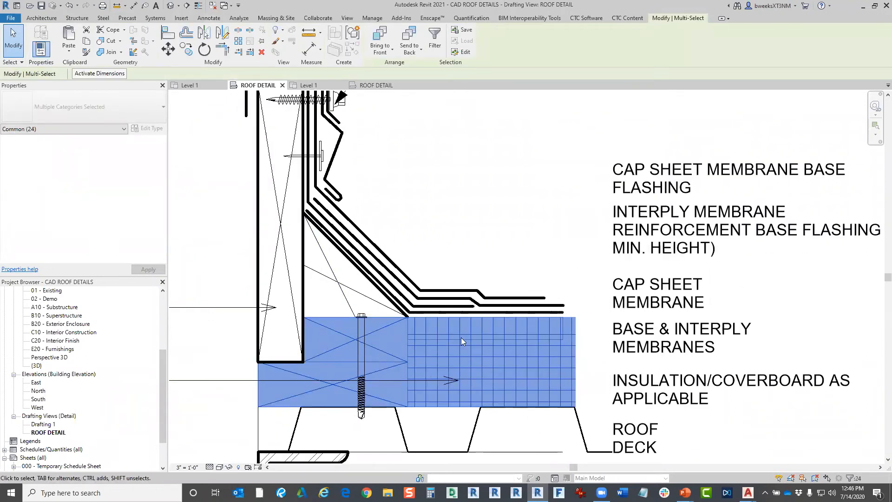
pyautogui.click(435, 37)
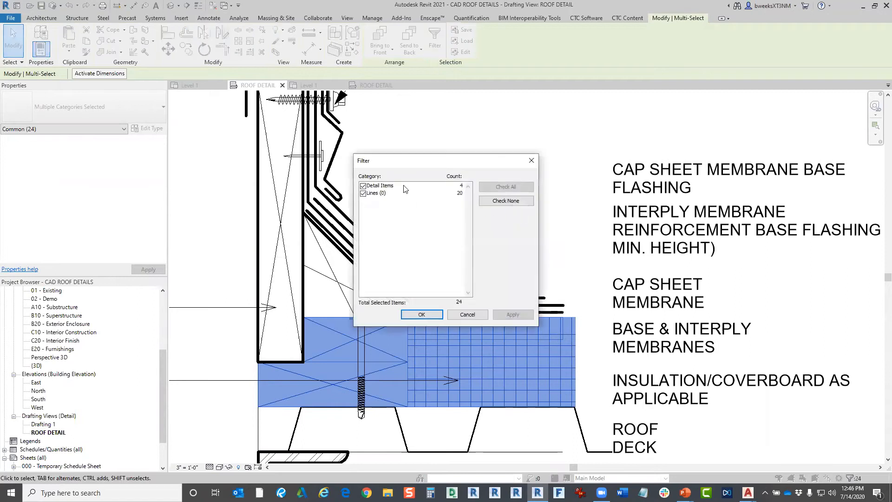
pyautogui.click(363, 186)
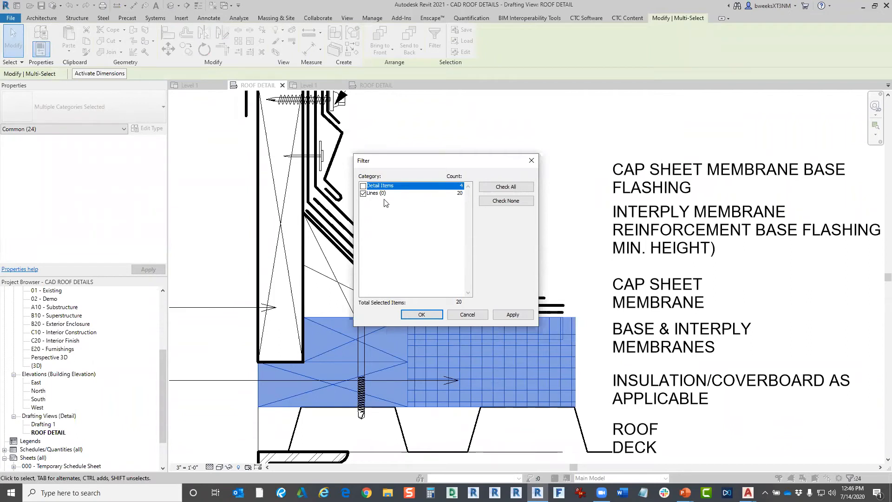
pyautogui.click(450, 194)
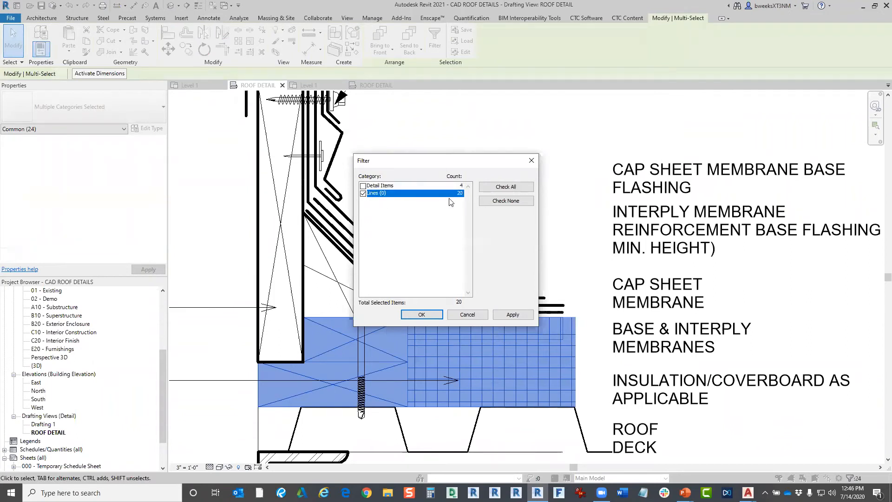
pyautogui.click(423, 311)
pyautogui.press('Delete')
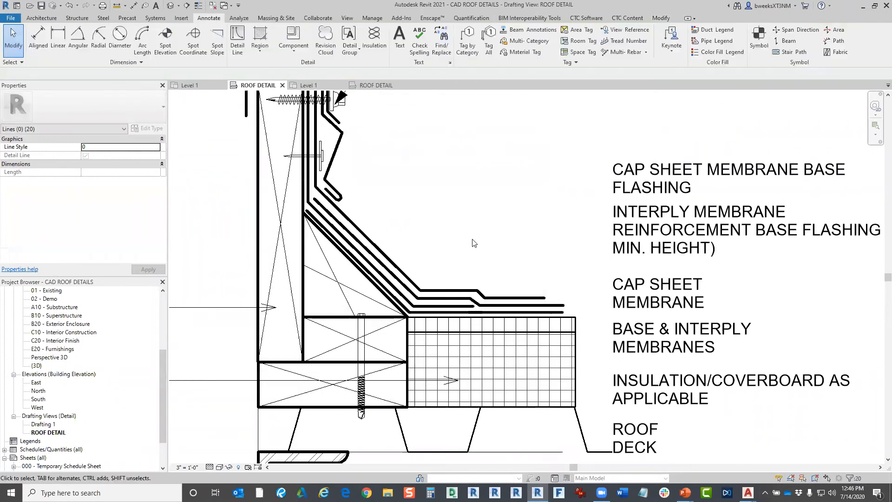
# Filter the selection over the curb's vertical wood member down to its Lines (0), excluding Detail Items, and release it
pyautogui.scroll(-3, 444, 251)
pyautogui.scroll(2, 326, 335)
pyautogui.moveTo(327, 335); pyautogui.dragTo(344, 461, button='middle')
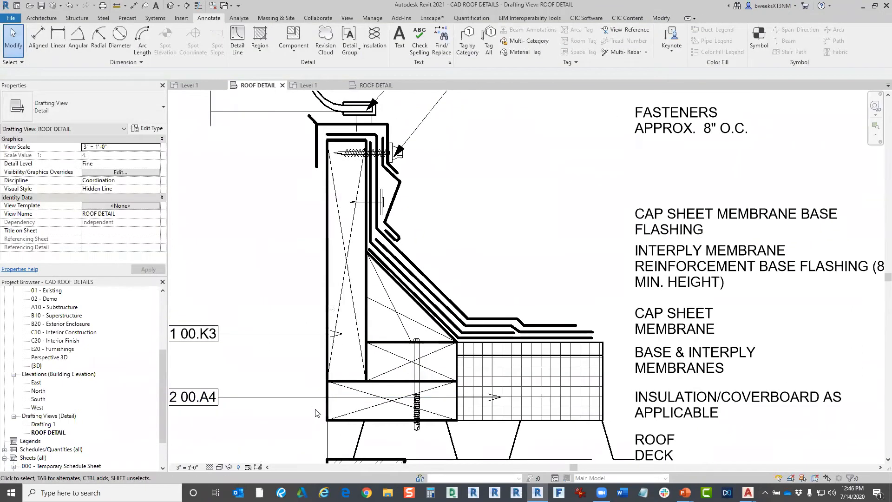
pyautogui.scroll(-1, 316, 413)
pyautogui.moveTo(348, 259); pyautogui.dragTo(365, 173)
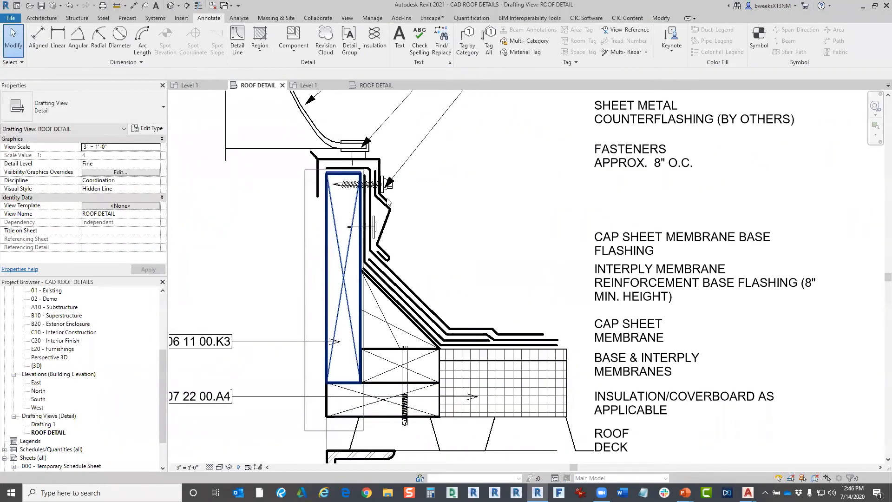
pyautogui.moveTo(388, 201); pyautogui.dragTo(401, 182)
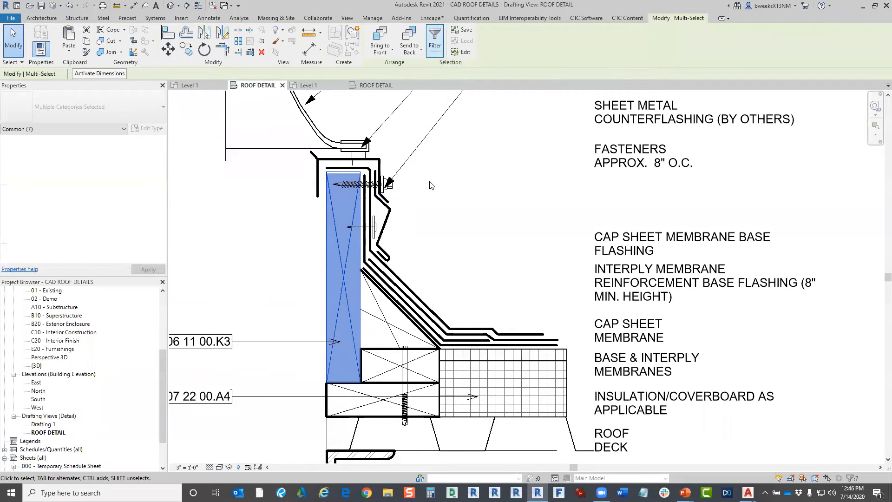
pyautogui.click(363, 185)
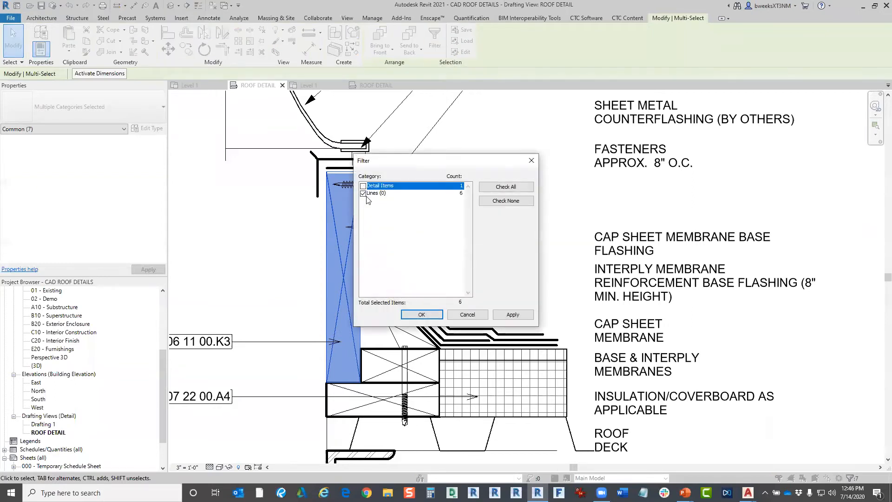
pyautogui.click(422, 314)
pyautogui.moveTo(401, 169)
pyautogui.mouseDown(button='middle')
pyautogui.moveTo(474, 303)
pyautogui.moveTo(428, 195)
pyautogui.mouseUp(button='middle')
pyautogui.scroll(-2, 443, 227)
pyautogui.moveTo(434, 130)
pyautogui.mouseDown(button='middle')
pyautogui.moveTo(445, 176)
pyautogui.moveTo(443, 93)
pyautogui.mouseUp(button='middle')
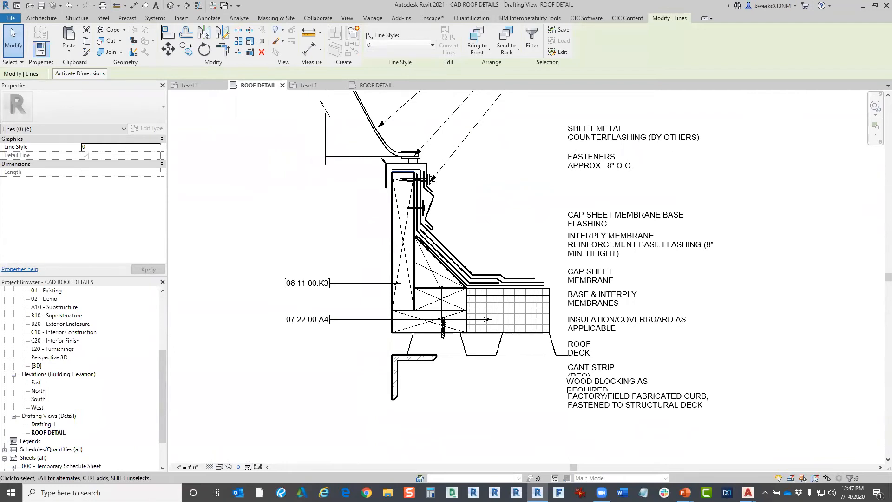
pyautogui.click(797, 218)
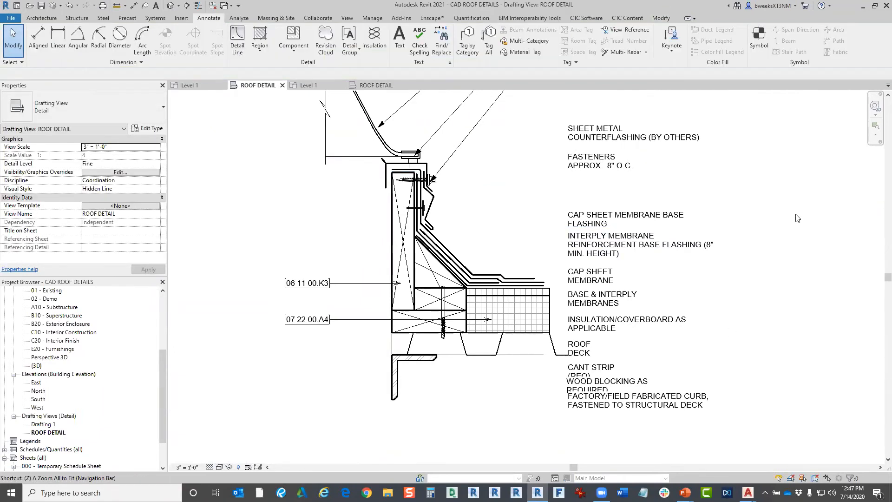
# Save the CAD ROOF DETAILS project with the full roof detail in view
pyautogui.press('z')
pyautogui.press('a')
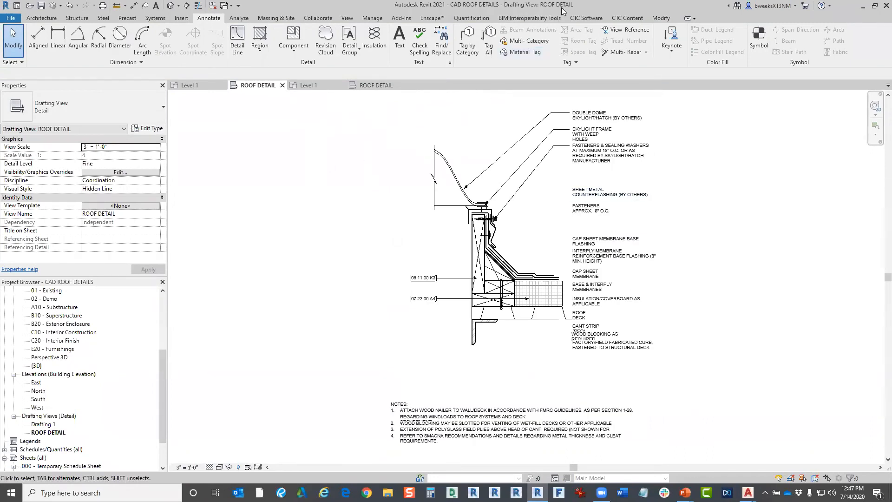
pyautogui.hotkey('ctrl', 's')
# Create a new drafting view named ROOF DETAIL 2 at a scale of 3" = 1'-0"
pyautogui.click(348, 19)
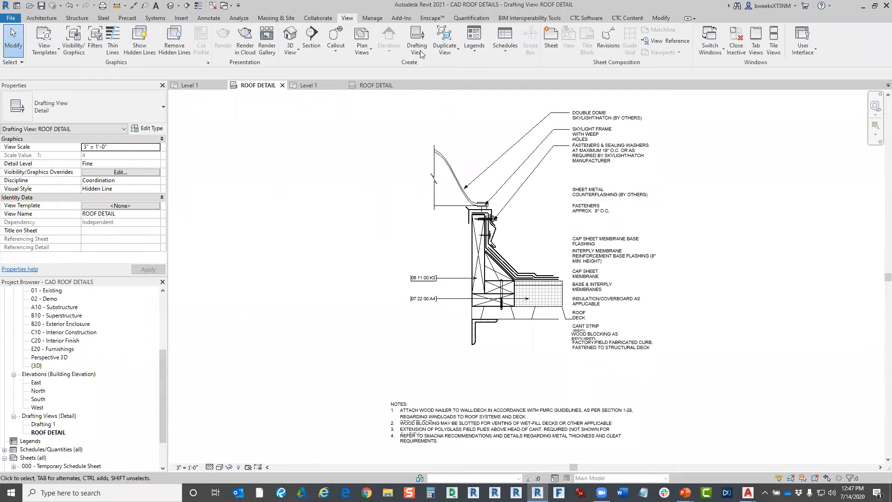
pyautogui.click(416, 46)
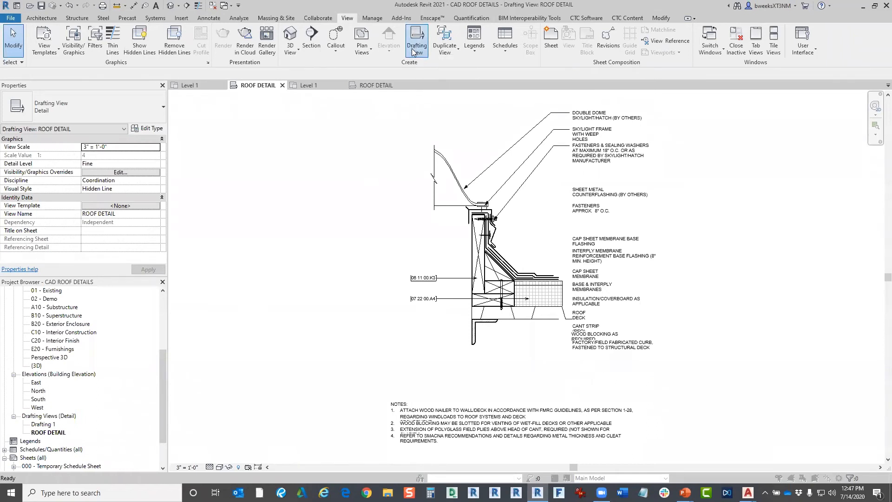
pyautogui.click(453, 238)
pyautogui.click(447, 265)
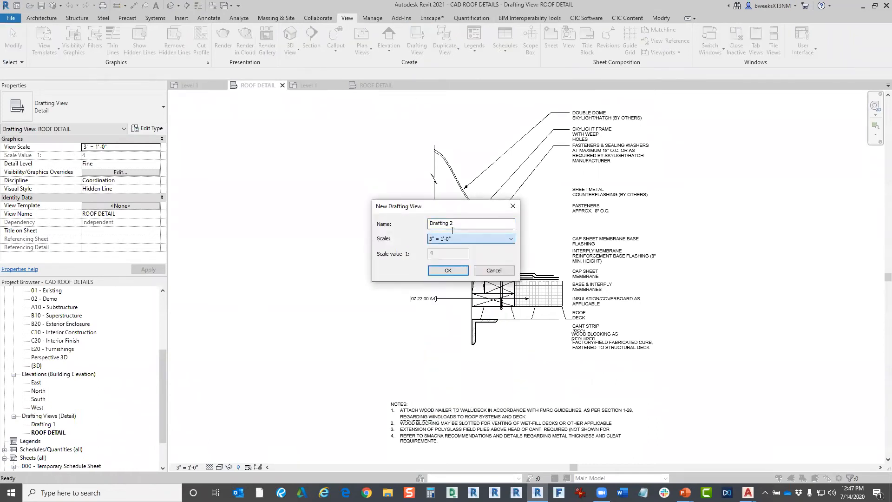
pyautogui.moveTo(462, 224); pyautogui.dragTo(350, 228)
pyautogui.write('r')
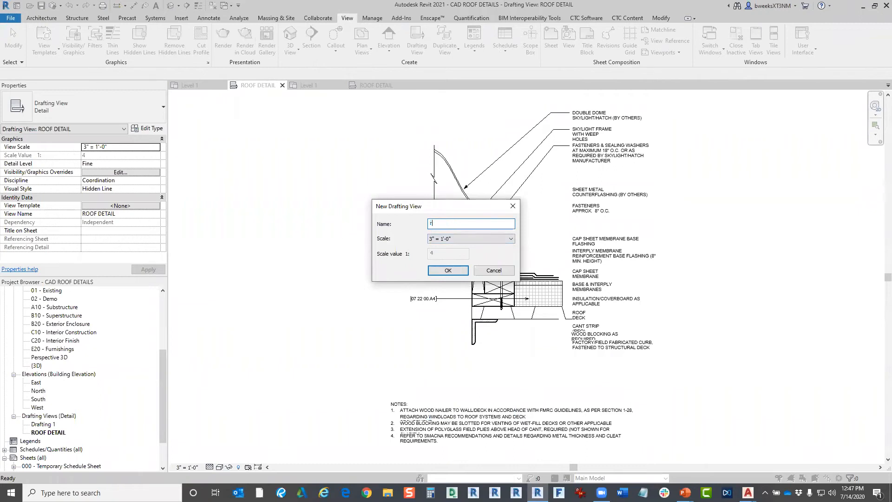
pyautogui.write('oof')
pyautogui.press('BackSpace')
pyautogui.press('capslock')
pyautogui.write('ROOF DETAIL 2')
pyautogui.click(444, 267)
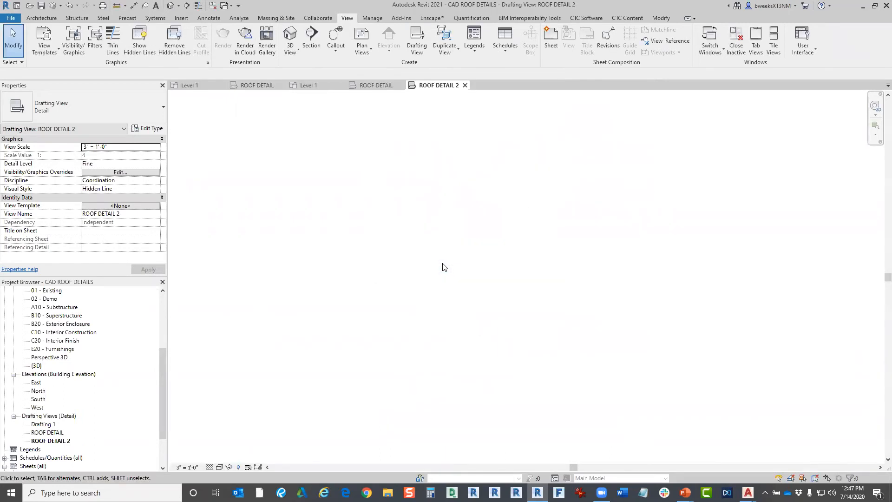
# Import the Clean Roof Detail DWG into the ROOF DETAIL 2 view in black and white and explode the import
pyautogui.click(182, 18)
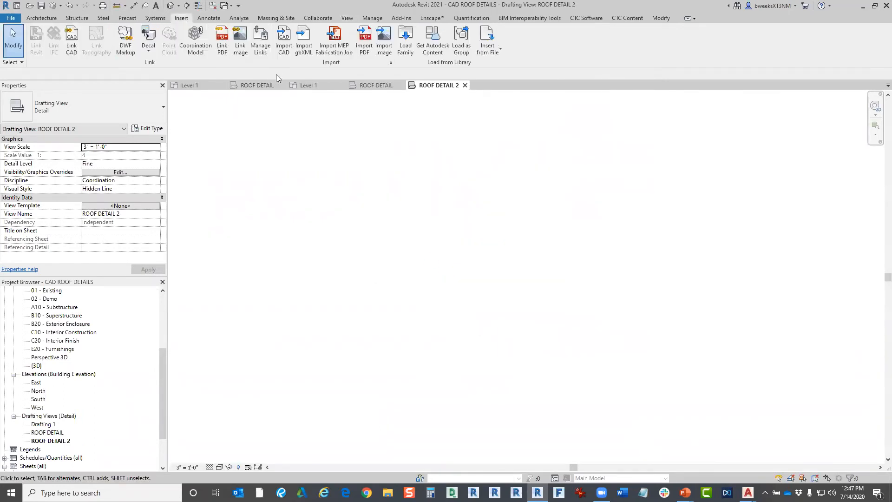
pyautogui.click(284, 52)
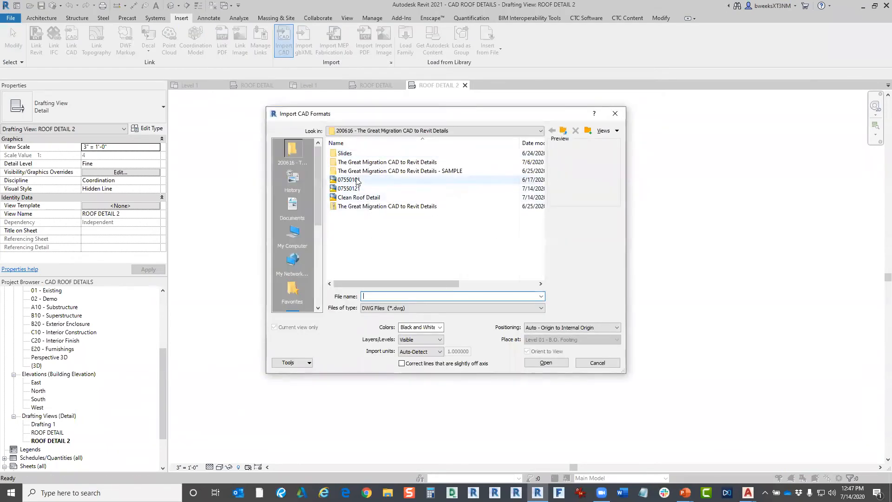
pyautogui.click(358, 181)
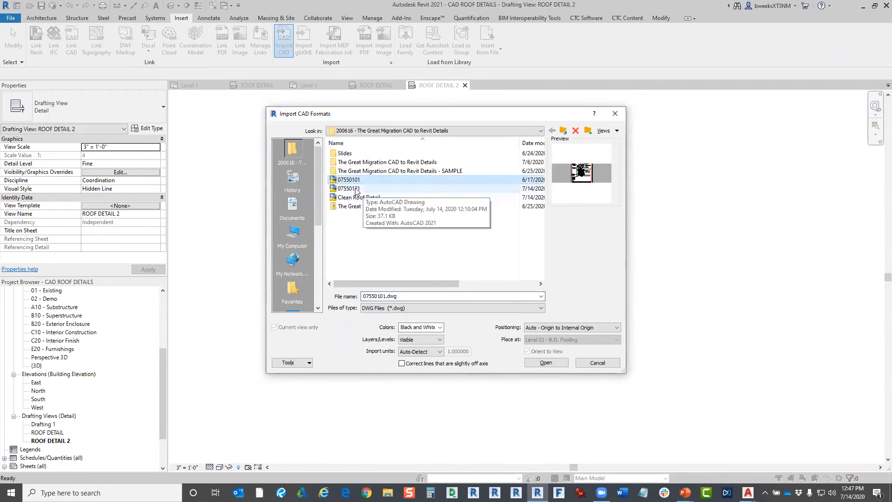
pyautogui.click(358, 190)
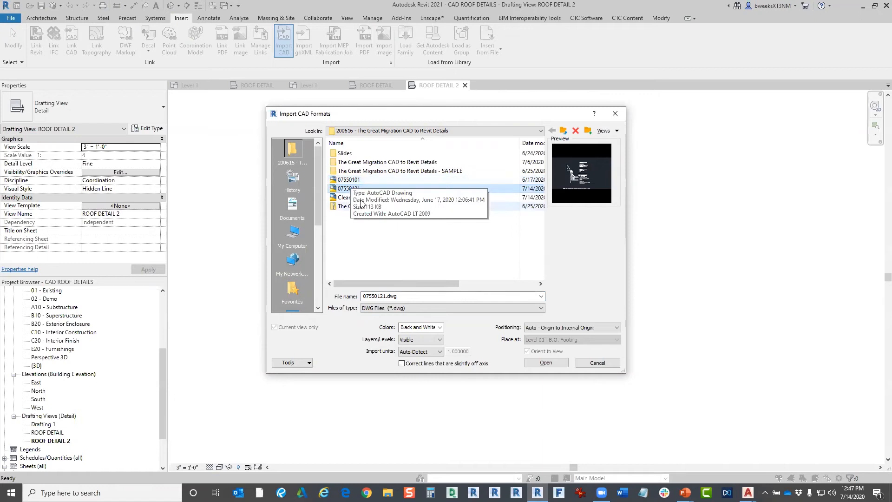
pyautogui.click(361, 200)
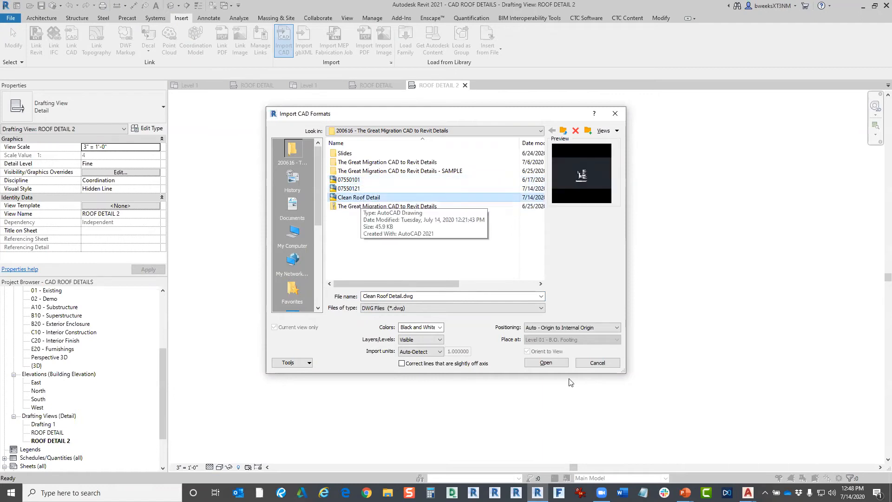
pyautogui.click(547, 363)
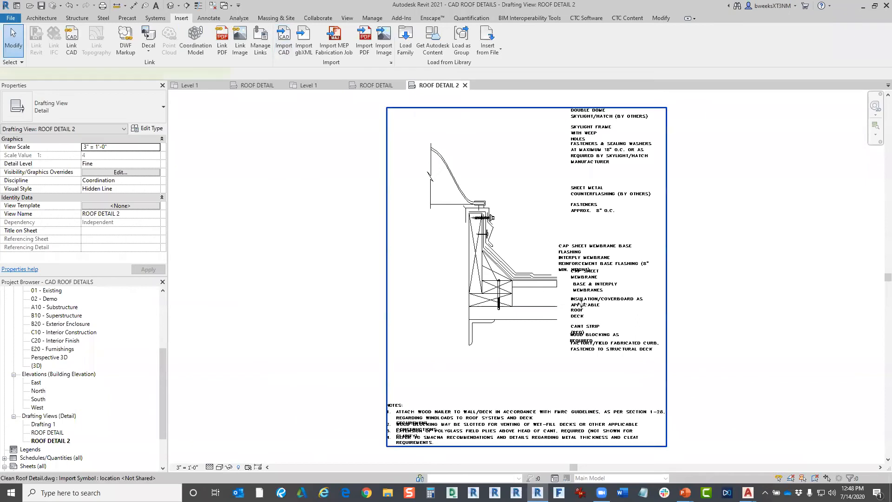
pyautogui.click(484, 331)
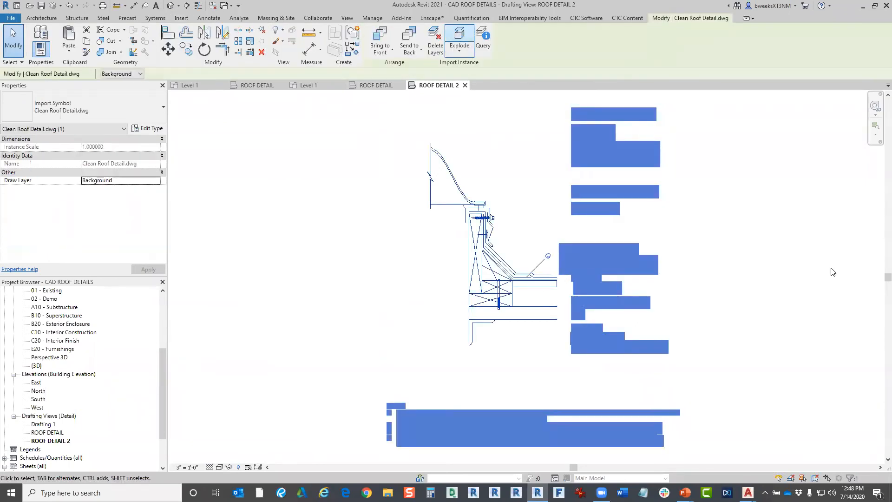
pyautogui.press('Escape')
# Change all the callout texts and notes of the exploded detail to the 3/32" Arial text type
pyautogui.moveTo(673, 93); pyautogui.dragTo(619, 400)
pyautogui.moveTo(678, 379); pyautogui.dragTo(337, 483)
pyautogui.keyDown('ctrl'); pyautogui.moveTo(693, 99); pyautogui.dragTo(568, 377); pyautogui.keyUp('ctrl')
pyautogui.click(64, 116)
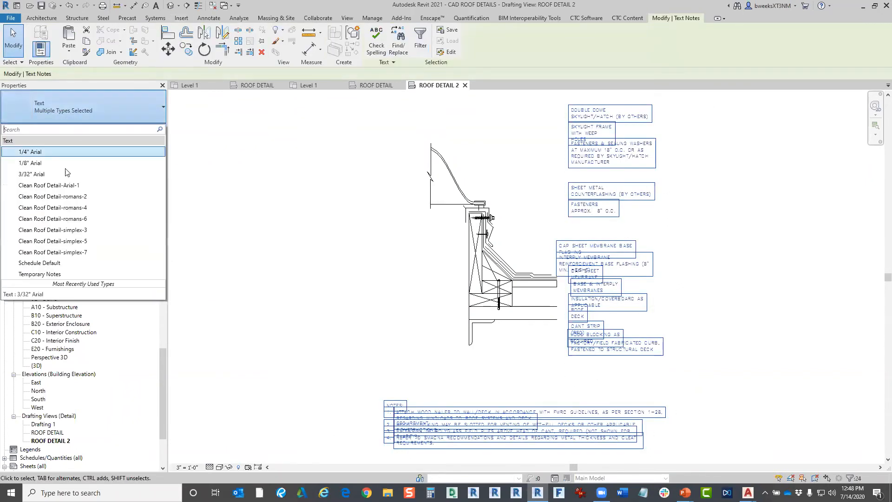
pyautogui.click(64, 173)
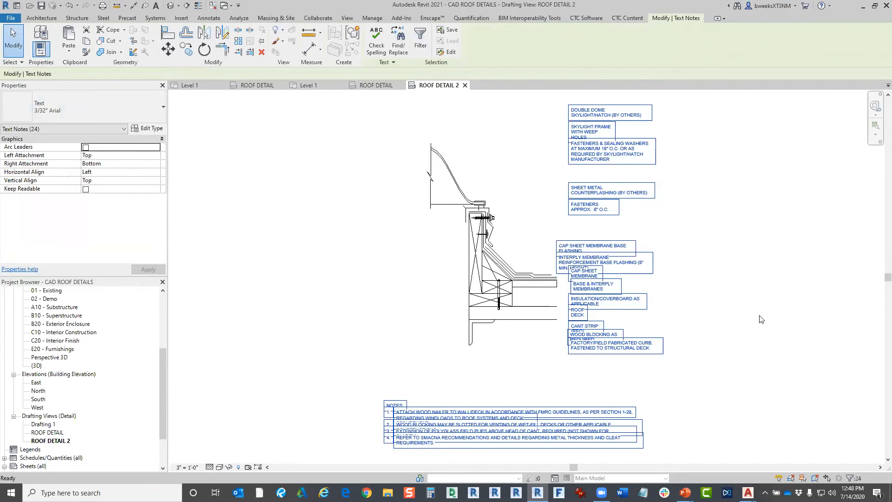
pyautogui.click(181, 440)
# Save the CAD ROOF DETAILS project with the new ROOF DETAIL 2 view
pyautogui.click(56, 440)
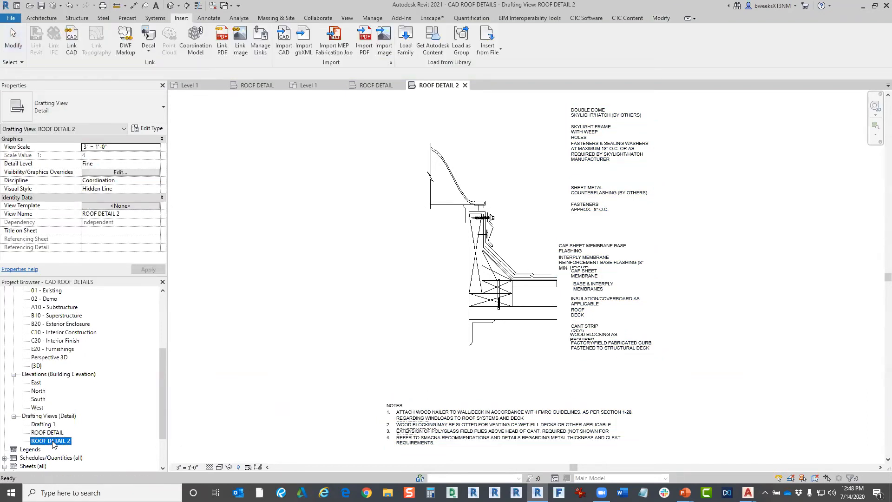
pyautogui.click(319, 334)
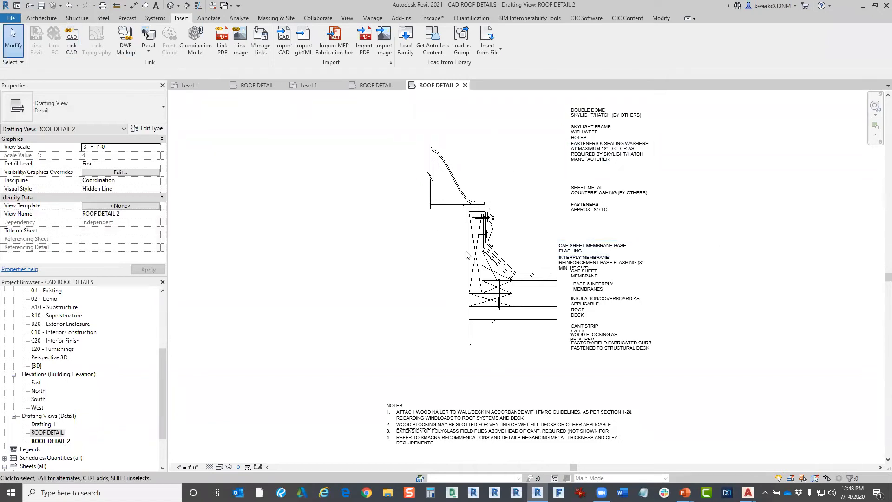
pyautogui.click(41, 5)
pyautogui.click(41, 7)
# Switch to Project2's Level 1 plan and open CAD ROOF DETAILS.rvt from the CAD to Revit Details webinar folder as the source for Insert Views from File
pyautogui.click(309, 85)
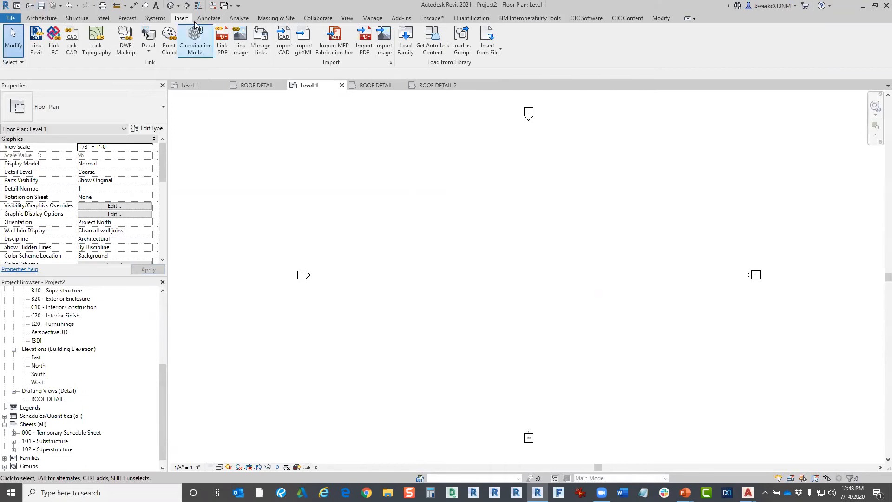
pyautogui.click(494, 54)
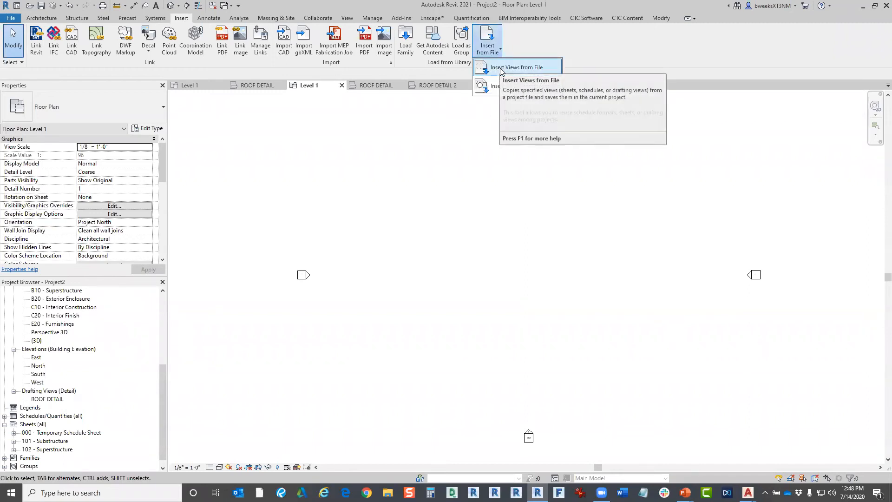
pyautogui.click(502, 68)
pyautogui.click(395, 151)
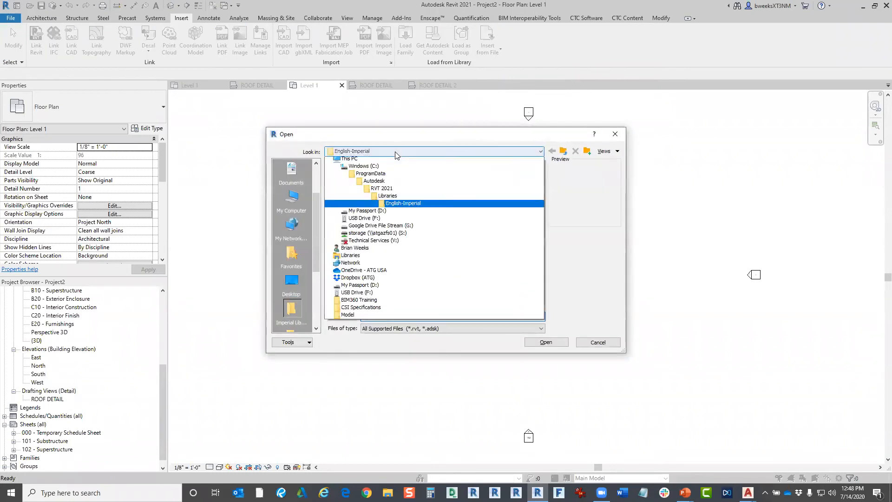
pyautogui.click(381, 176)
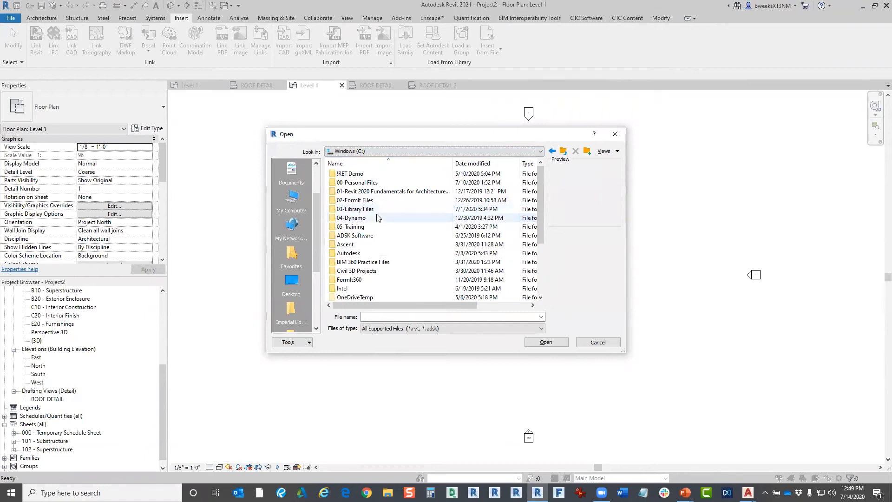
pyautogui.click(398, 152)
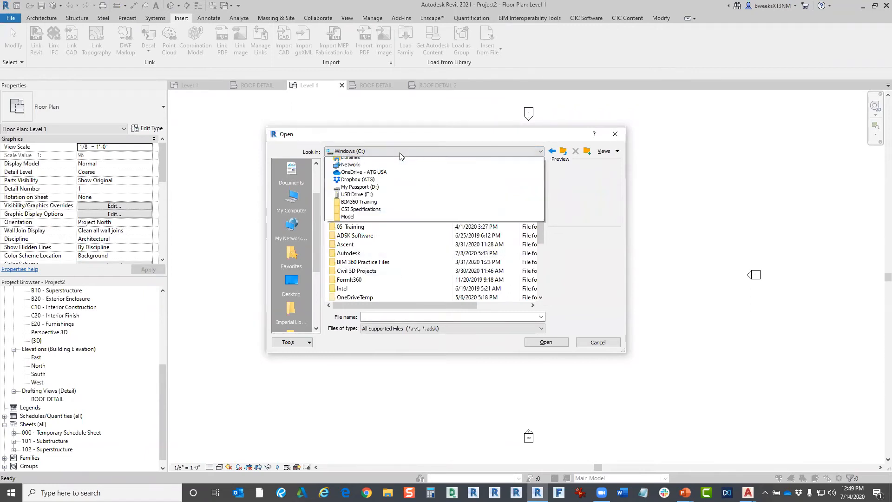
pyautogui.click(382, 185)
pyautogui.doubleClick(367, 209)
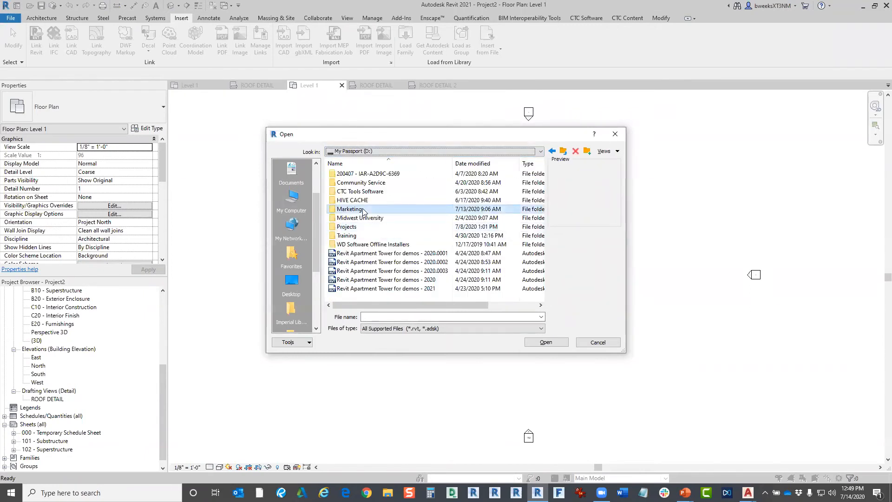
pyautogui.doubleClick(355, 236)
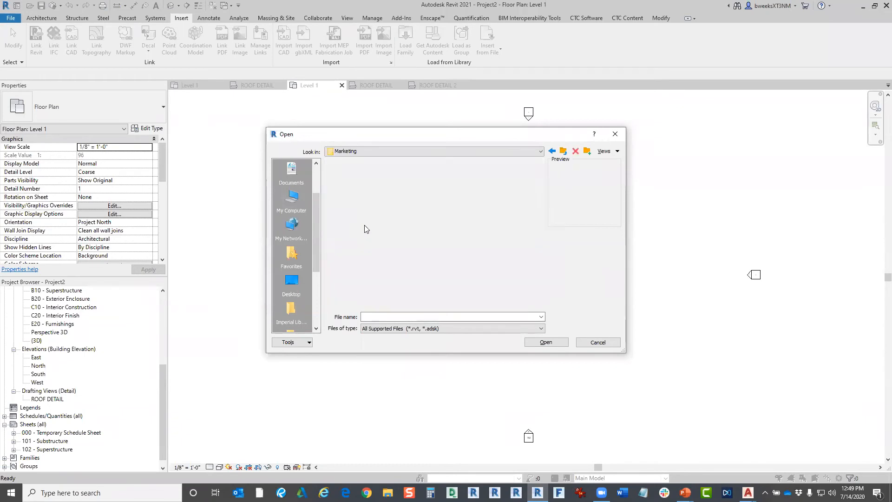
pyautogui.doubleClick(416, 204)
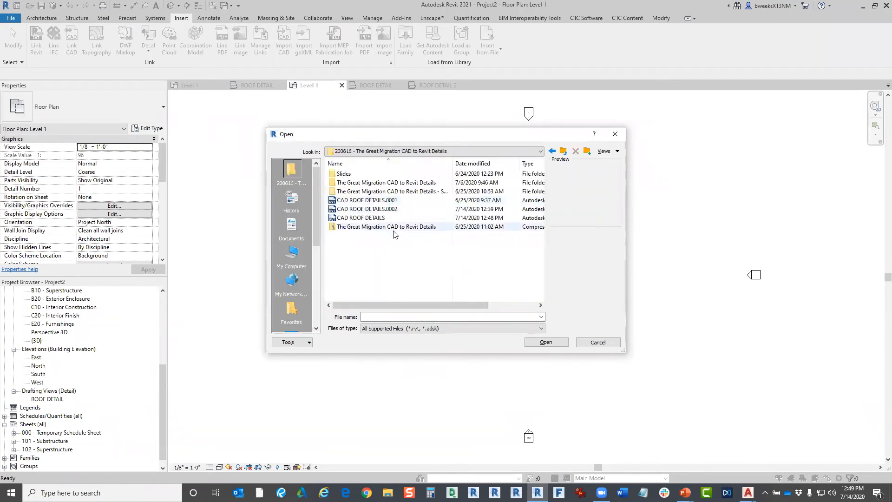
pyautogui.click(383, 217)
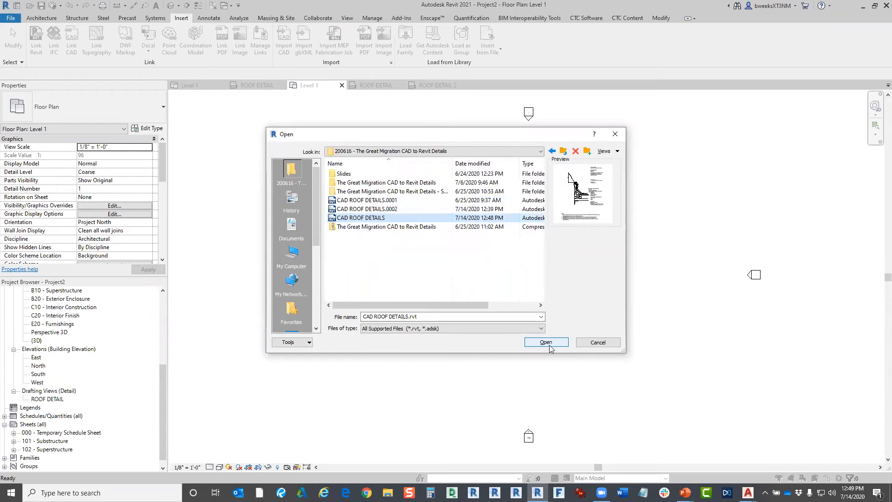
pyautogui.click(546, 342)
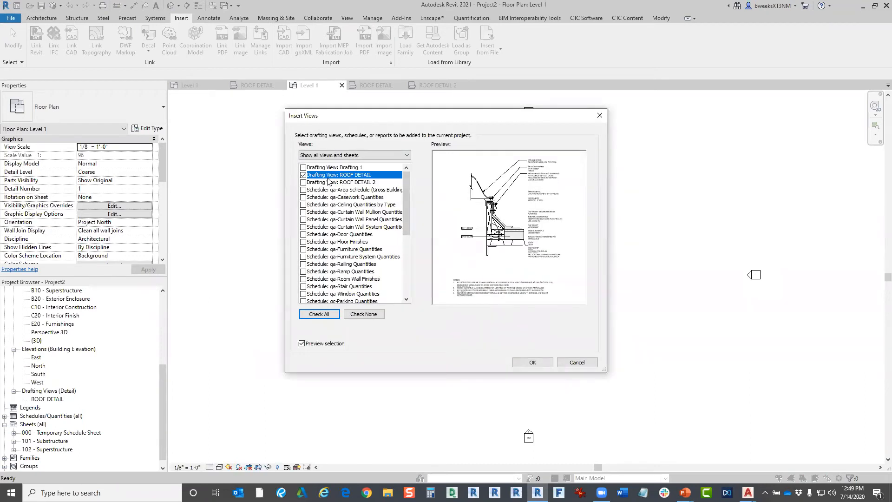
# Insert the ROOF DETAIL and ROOF DETAIL 2 drafting views, keeping the project's own duplicate types, and open the inserted ROOF DETAIL 2
pyautogui.click(327, 185)
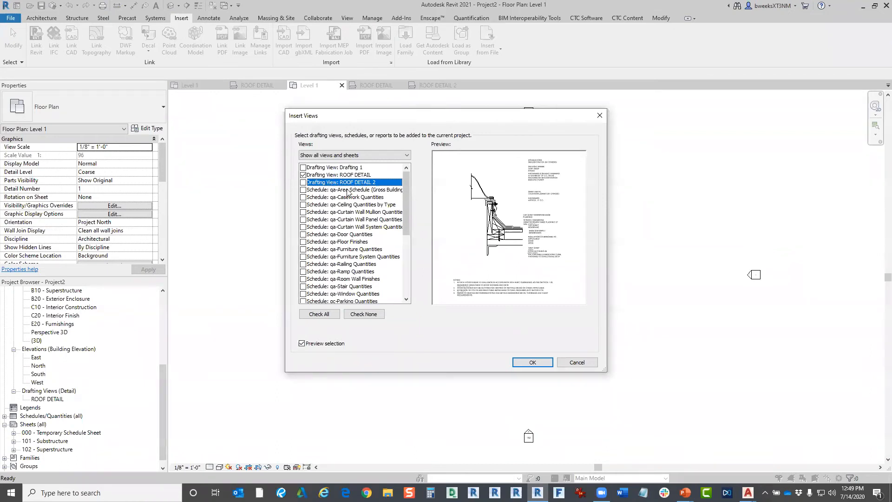
pyautogui.click(303, 175)
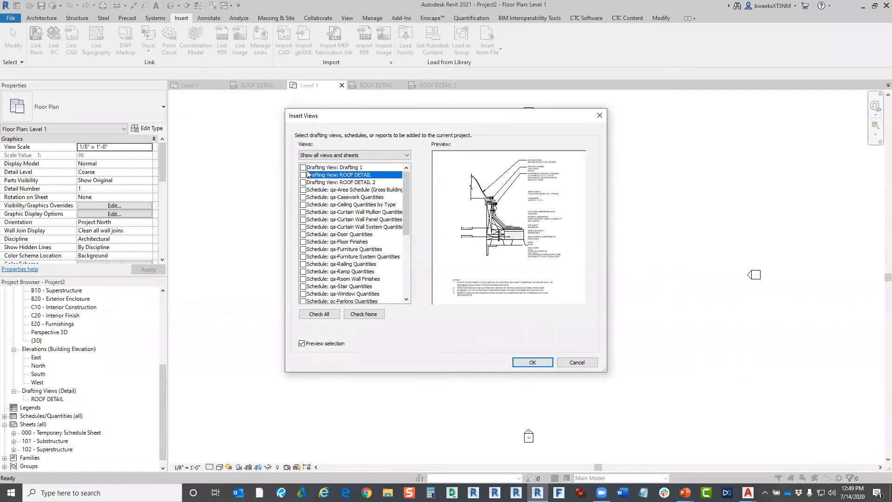
pyautogui.click(303, 182)
pyautogui.click(303, 176)
pyautogui.moveTo(405, 186); pyautogui.dragTo(413, 264)
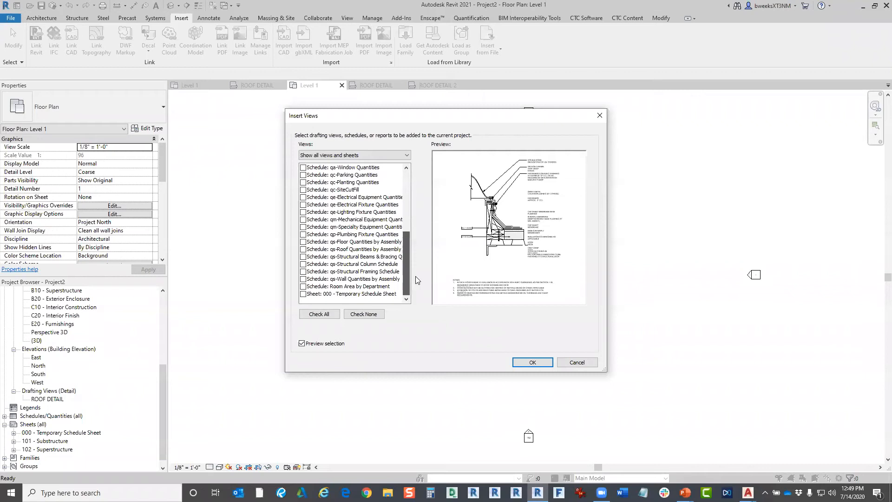
pyautogui.moveTo(406, 270); pyautogui.dragTo(402, 187)
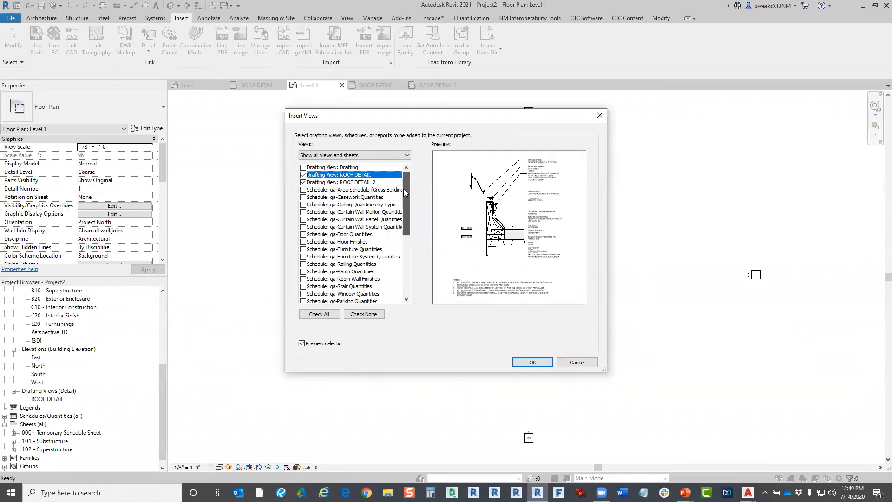
pyautogui.moveTo(404, 194); pyautogui.dragTo(407, 290)
pyautogui.click(408, 174)
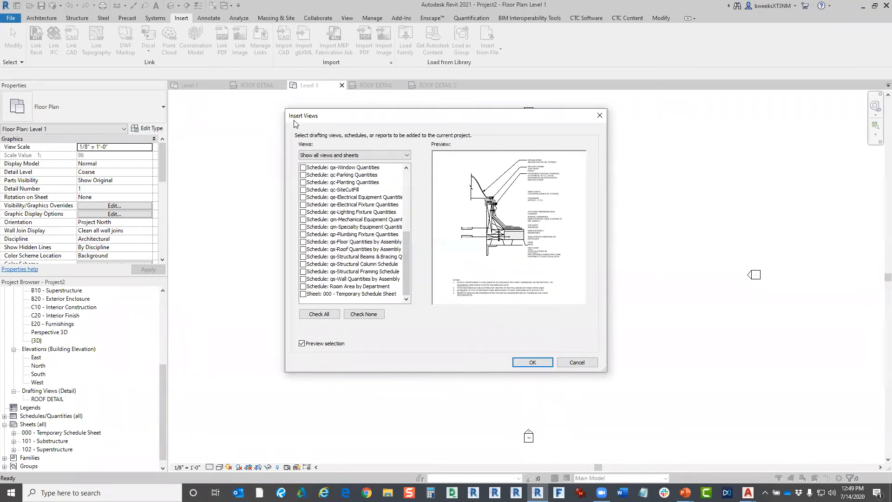
pyautogui.click(529, 362)
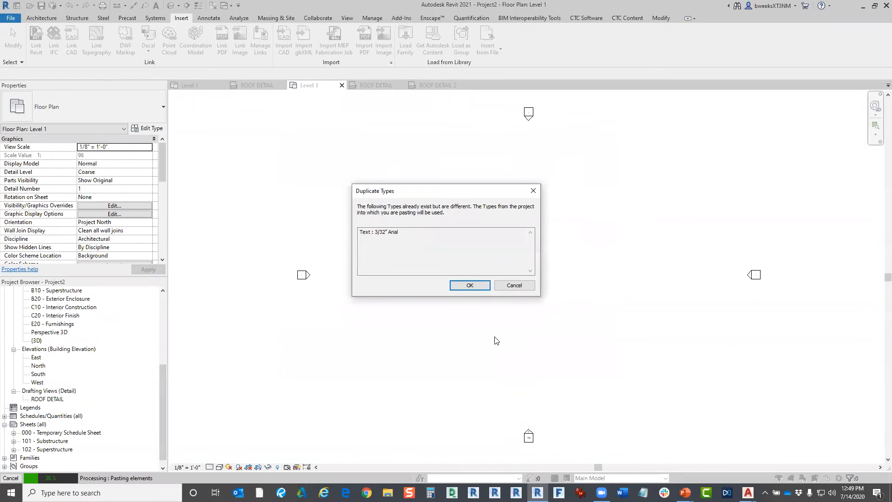
pyautogui.click(470, 286)
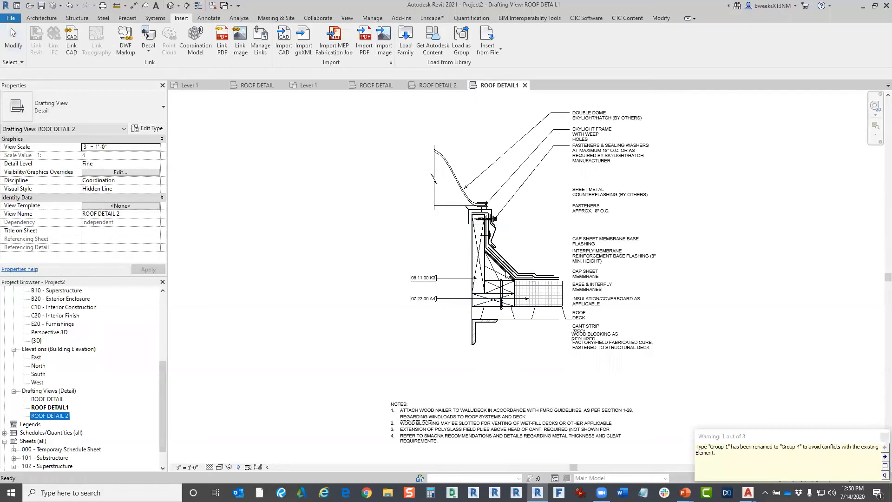
pyautogui.doubleClick(56, 416)
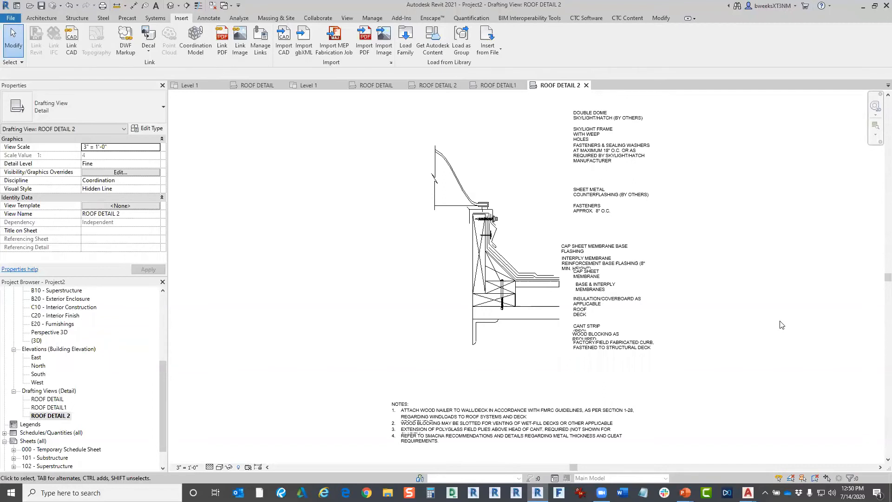
# Preview the ROOF DETAIL drafting view from CAD ROOF DETAILS.rvt with Insert 2D Elements from File, without placing any elements
pyautogui.click(485, 50)
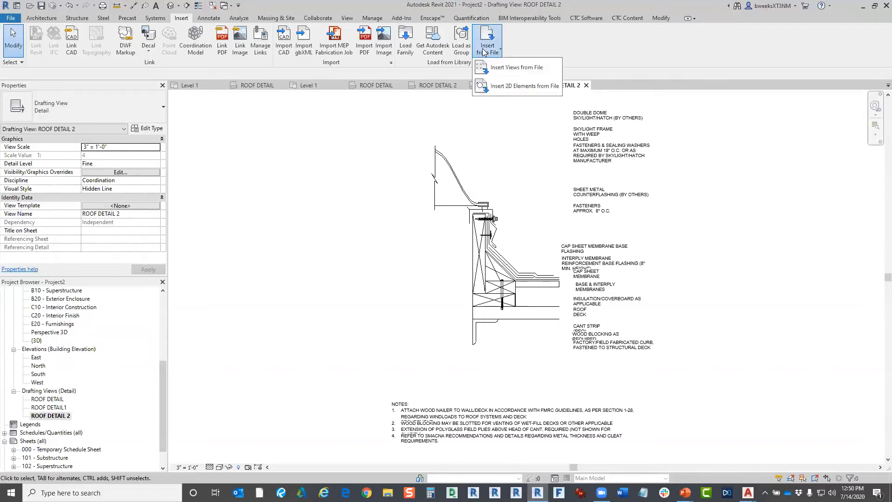
pyautogui.click(506, 87)
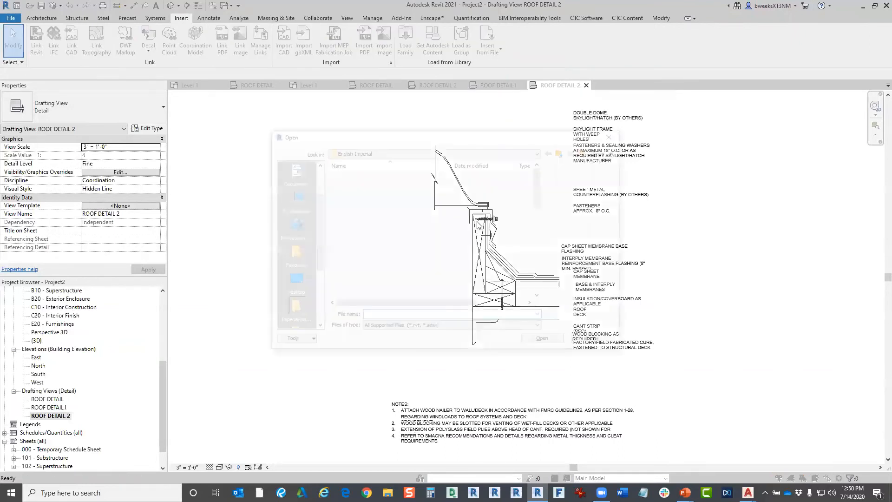
pyautogui.click(403, 151)
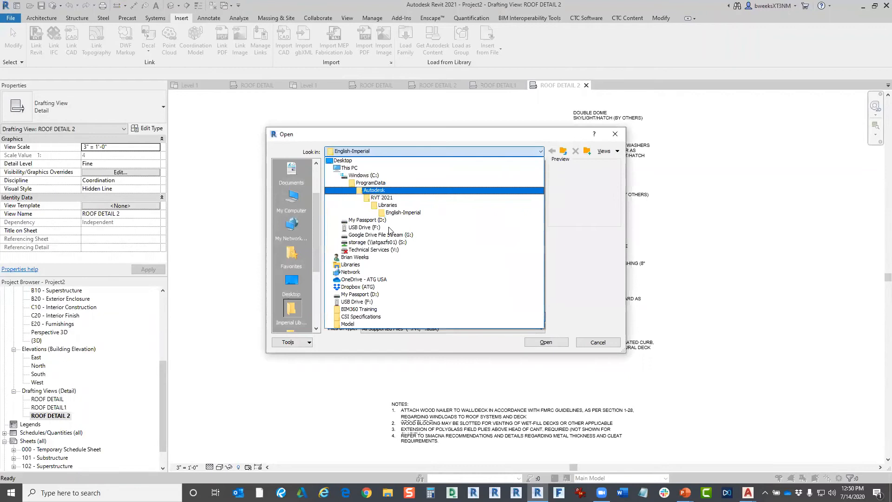
pyautogui.click(370, 216)
pyautogui.doubleClick(358, 228)
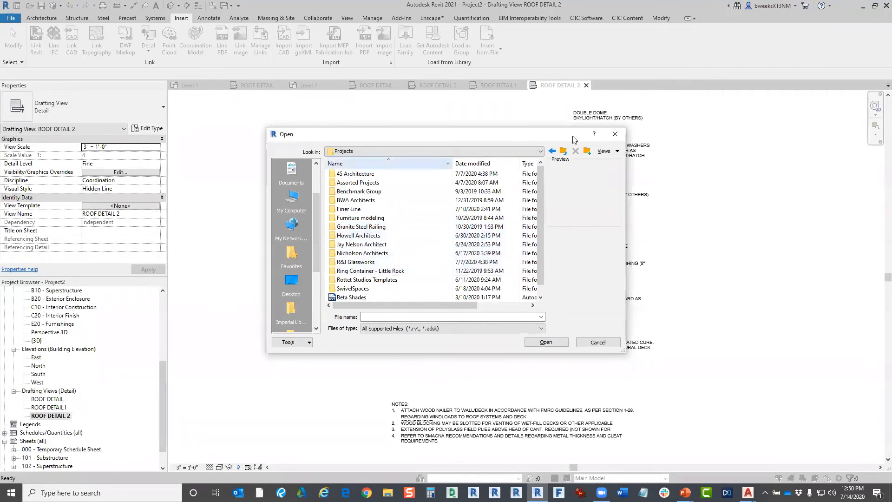
pyautogui.click(563, 151)
pyautogui.click(412, 210)
pyautogui.doubleClick(410, 213)
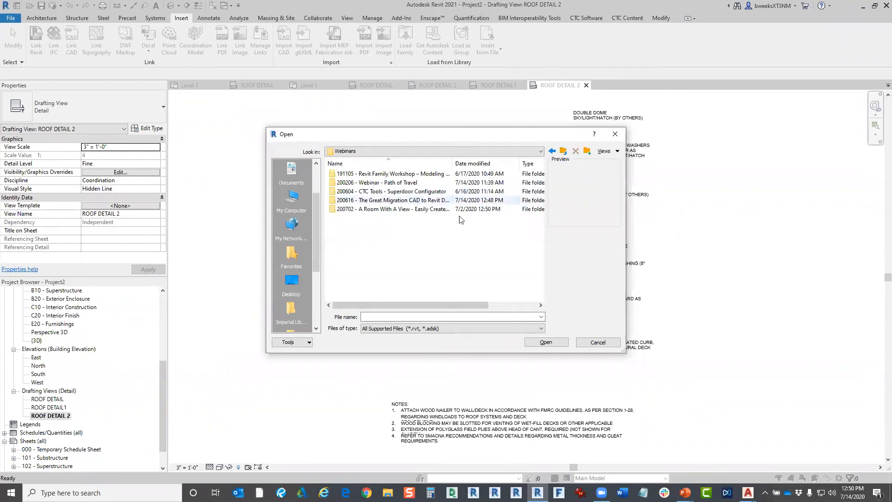
pyautogui.doubleClick(509, 200)
pyautogui.click(390, 218)
pyautogui.click(546, 342)
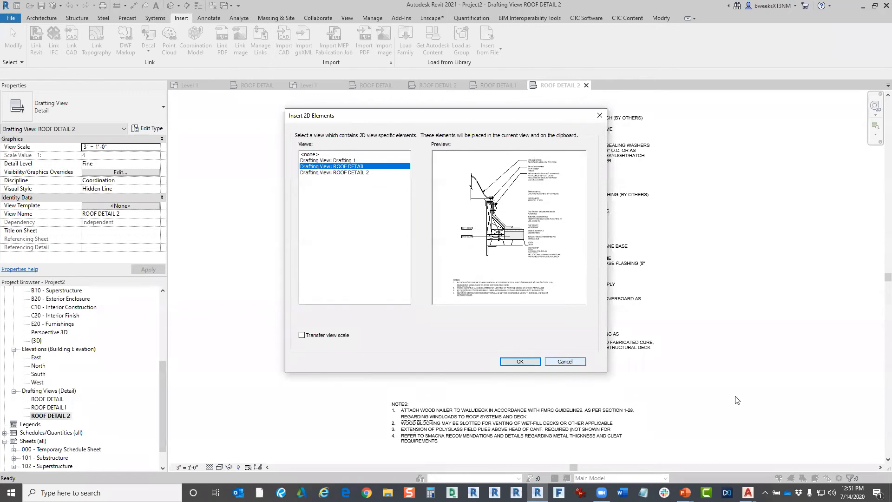
pyautogui.click(581, 362)
pyautogui.click(862, 470)
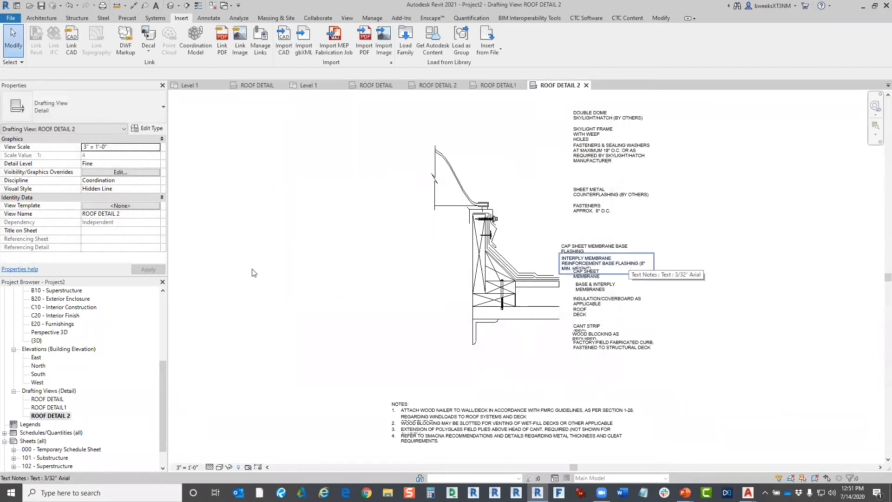
pyautogui.moveTo(159, 387); pyautogui.dragTo(159, 375)
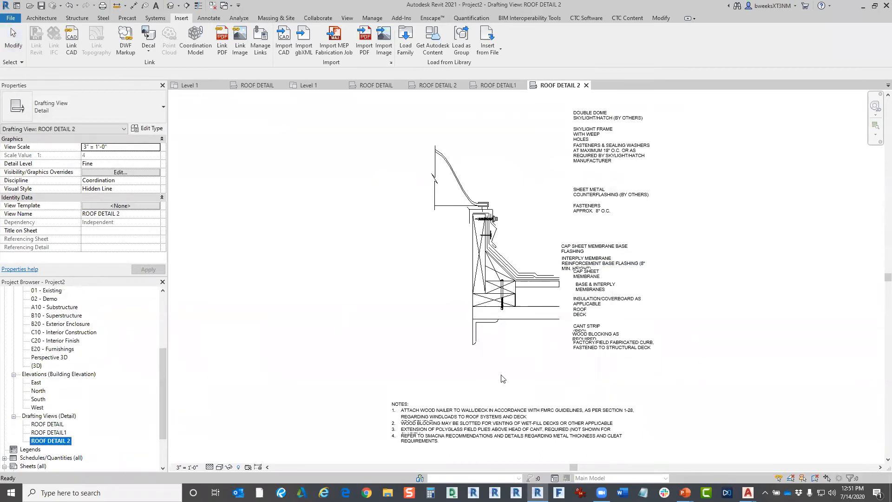
pyautogui.click(686, 280)
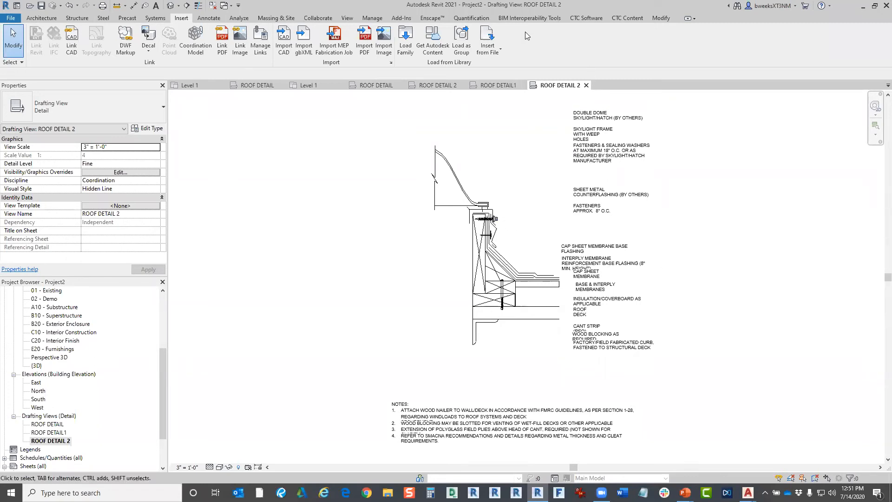
pyautogui.click(487, 44)
pyautogui.click(355, 153)
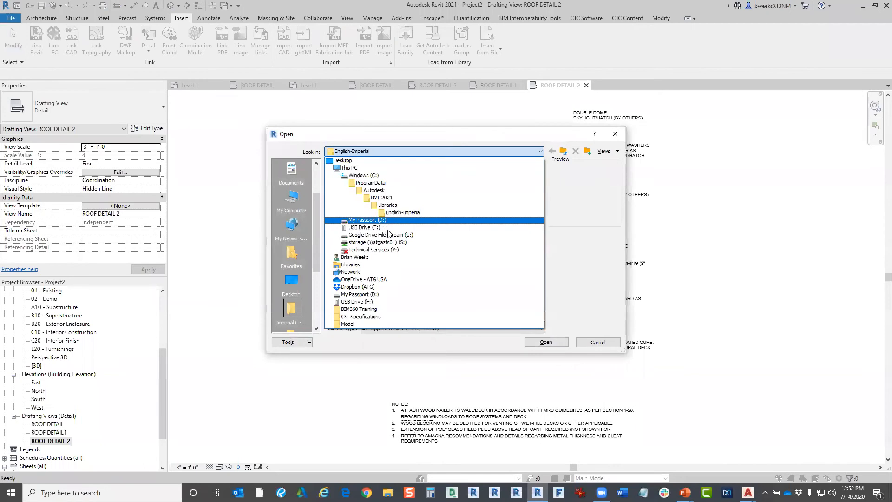
pyautogui.click(389, 232)
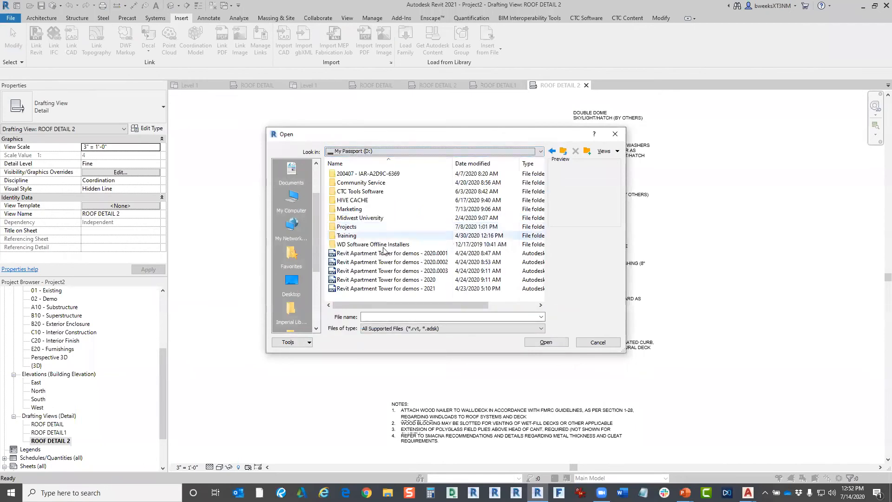
pyautogui.press('Escape')
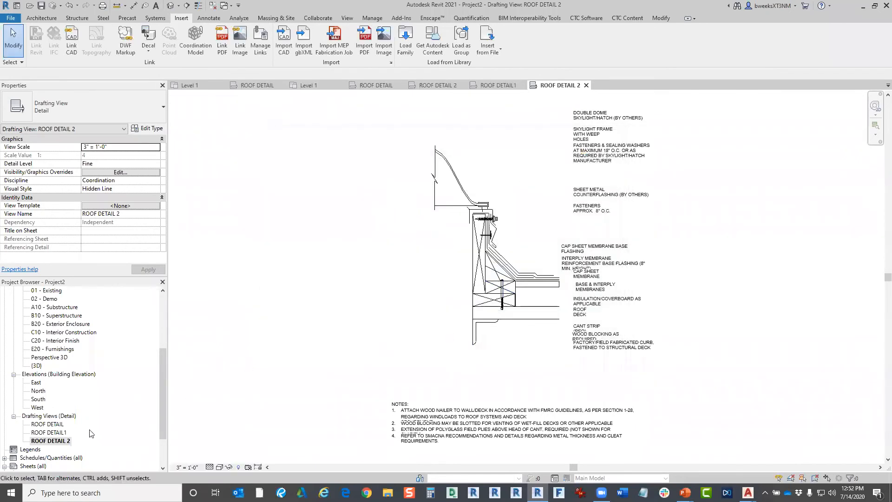
# Examine the linework, numbered notes and callout texts of the inserted ROOF DETAIL 2 drafting view
pyautogui.scroll(4, 500, 228)
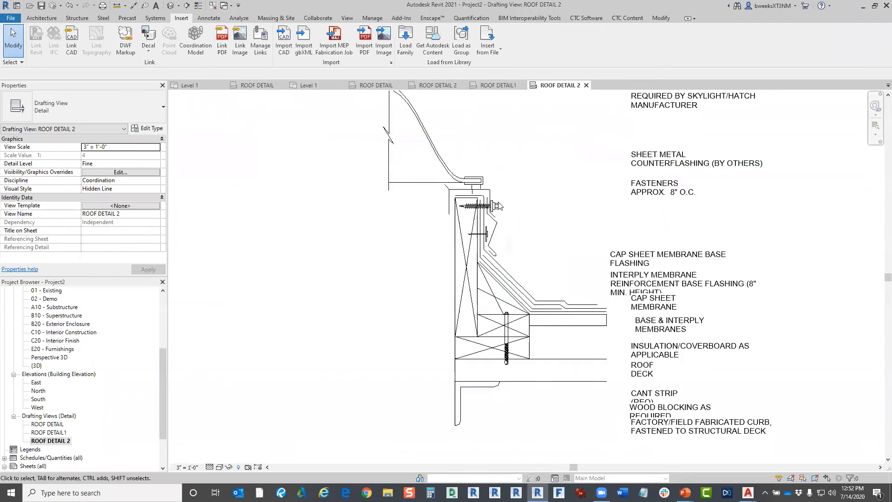
pyautogui.scroll(-8, 549, 424)
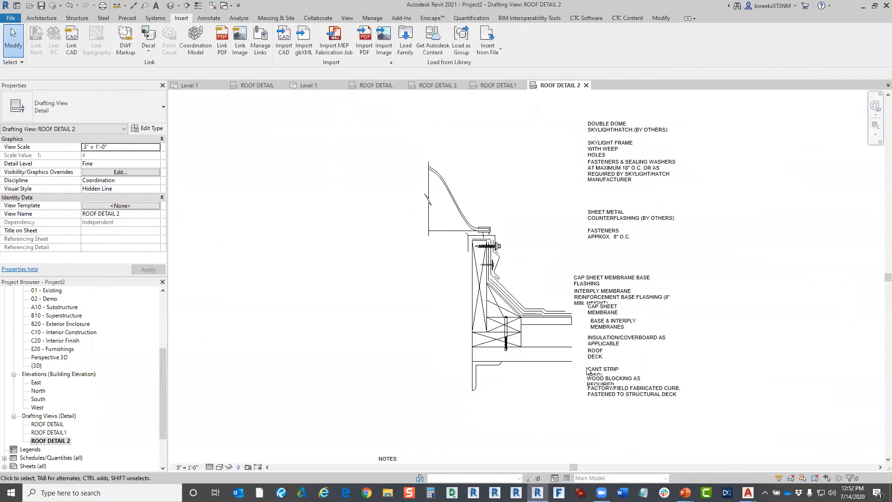
pyautogui.scroll(3, 549, 425)
pyautogui.click(544, 422)
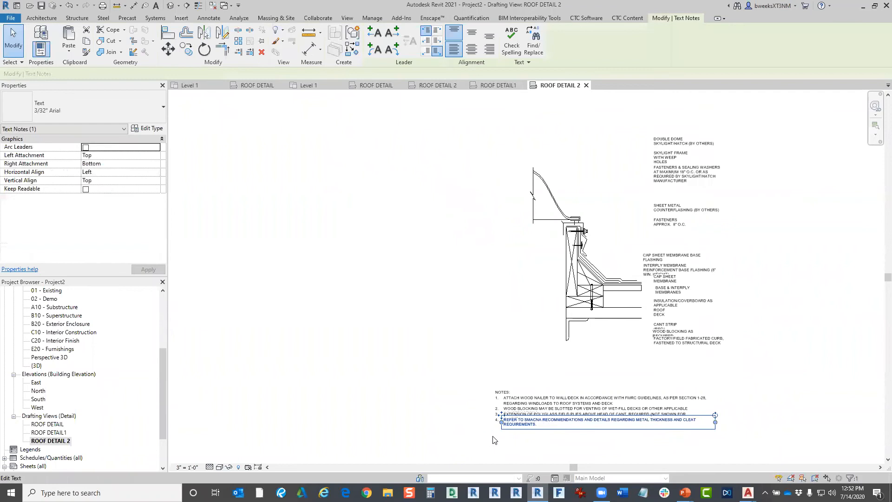
pyautogui.moveTo(442, 448); pyautogui.dragTo(741, 367)
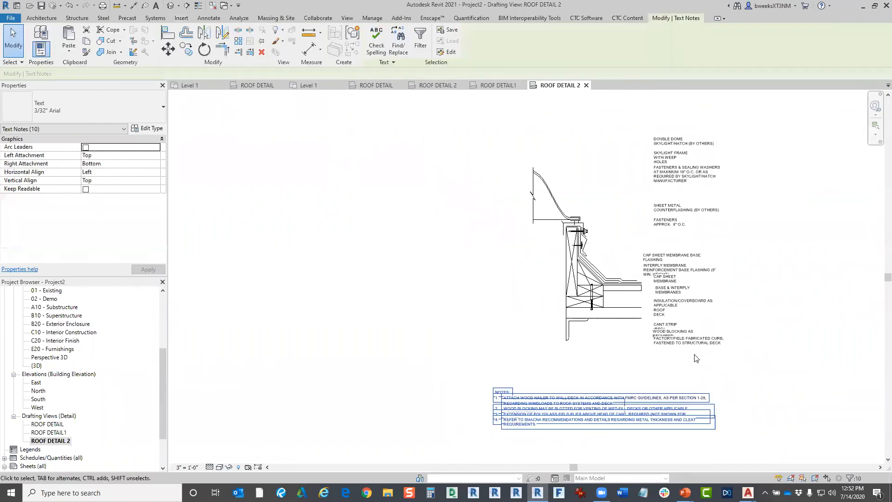
pyautogui.moveTo(367, 178); pyautogui.dragTo(298, 187, button='middle')
pyautogui.click(298, 187)
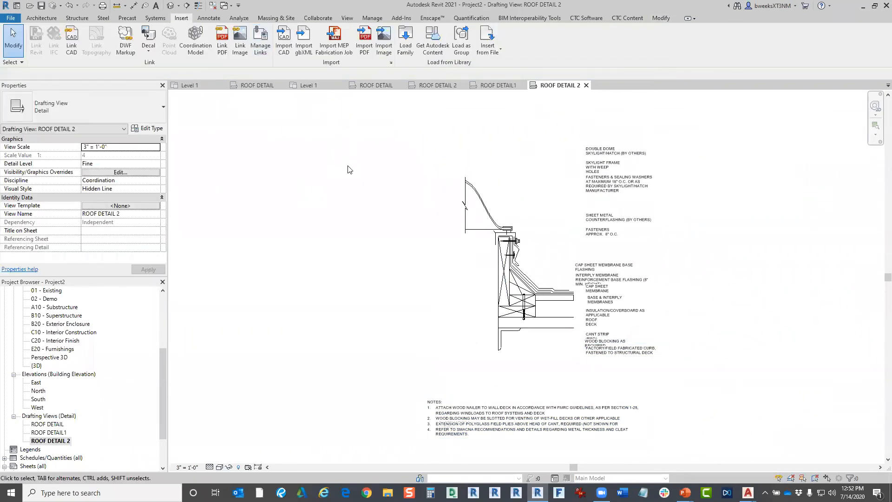
pyautogui.click(607, 196)
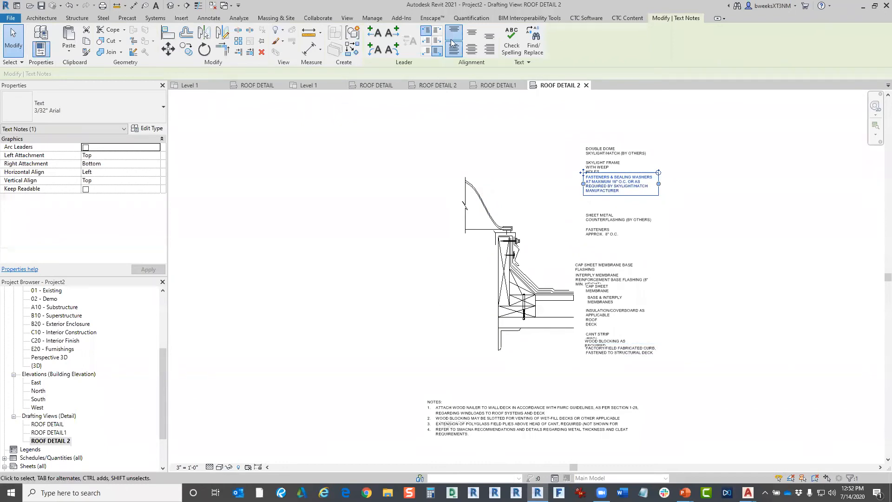
pyautogui.press('Escape')
# Open CAD ROOF DETAILS.rvt from the 200616 CAD to Revit folder under Marketing, Webinars, as the source for Insert Views from File
pyautogui.click(487, 42)
pyautogui.press('Return')
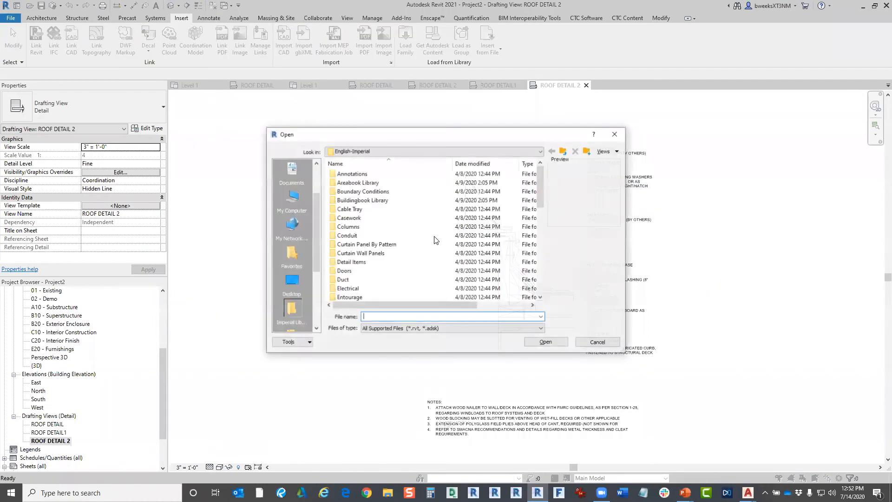
pyautogui.click(540, 152)
pyautogui.click(367, 219)
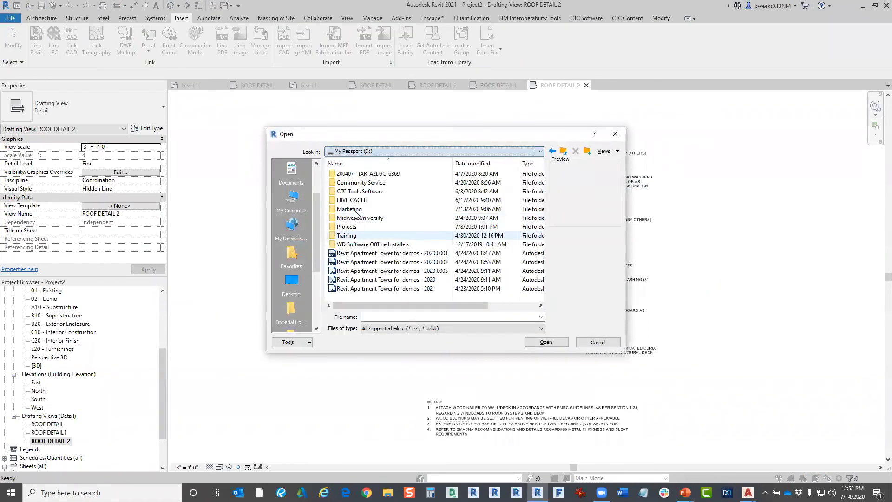
pyautogui.doubleClick(356, 210)
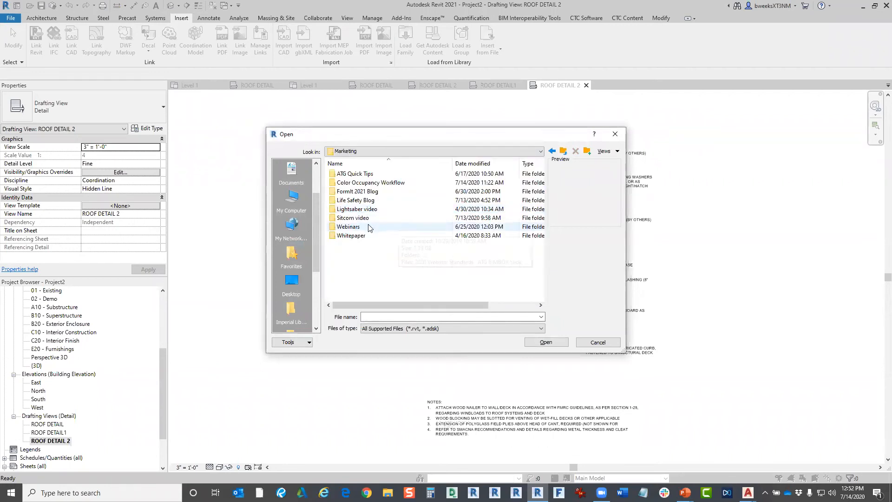
pyautogui.doubleClick(365, 226)
pyautogui.doubleClick(403, 201)
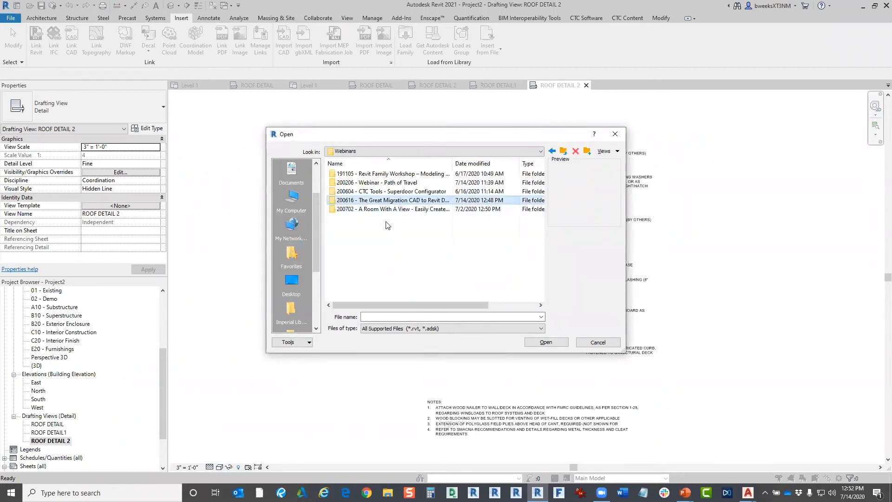
pyautogui.click(360, 217)
pyautogui.click(546, 342)
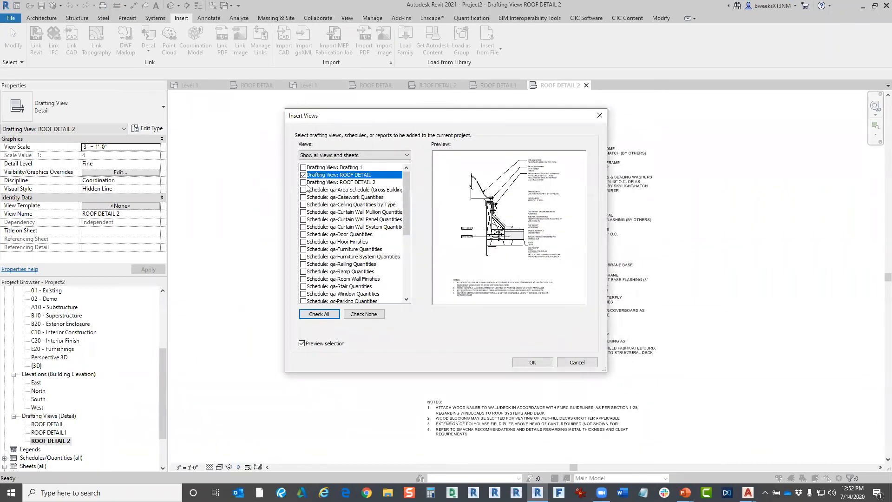
# Insert the ROOF DETAIL and ROOF DETAIL 2 drafting views into the project again, accepting the duplicate types
pyautogui.click(303, 182)
pyautogui.click(533, 363)
pyautogui.click(467, 285)
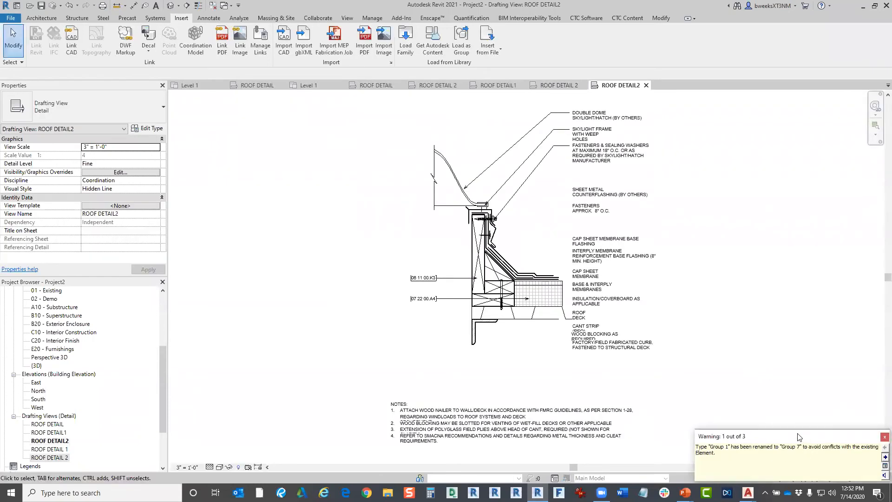
# Review the rename warnings for the inserted detail groups, checking the group listed under each, and close the list without deleting them
pyautogui.click(788, 399)
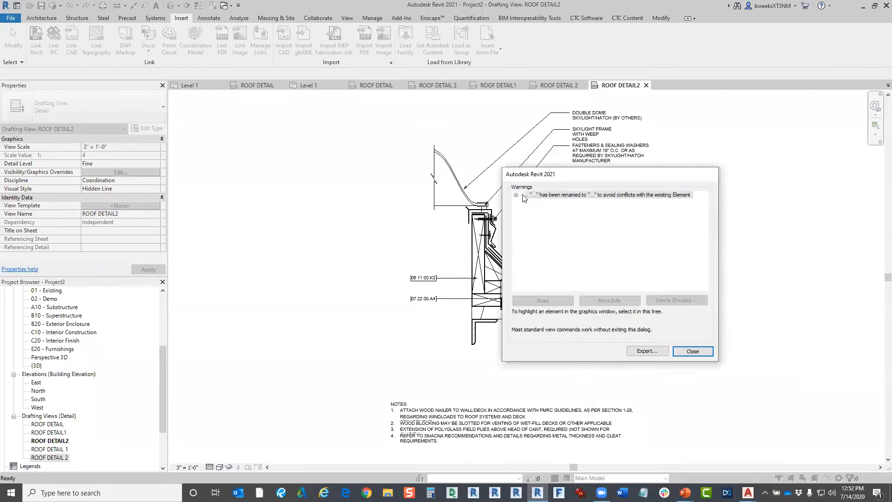
pyautogui.click(516, 195)
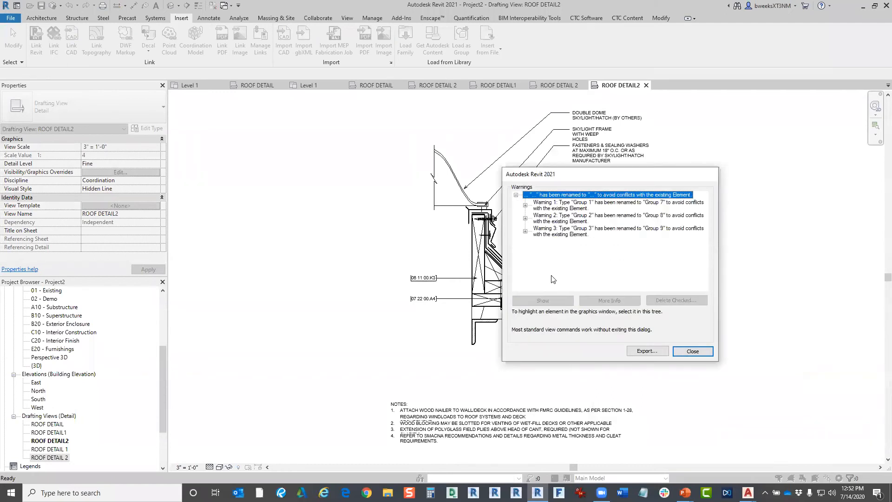
pyautogui.click(526, 205)
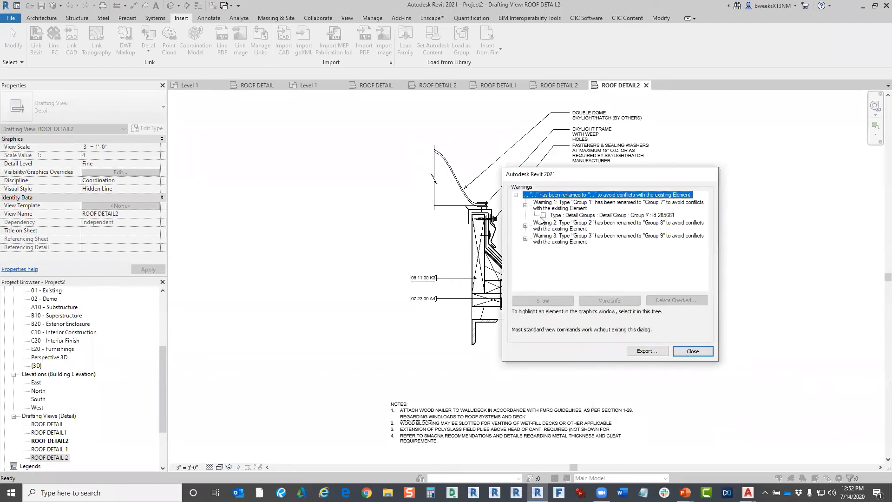
pyautogui.click(543, 215)
pyautogui.click(525, 225)
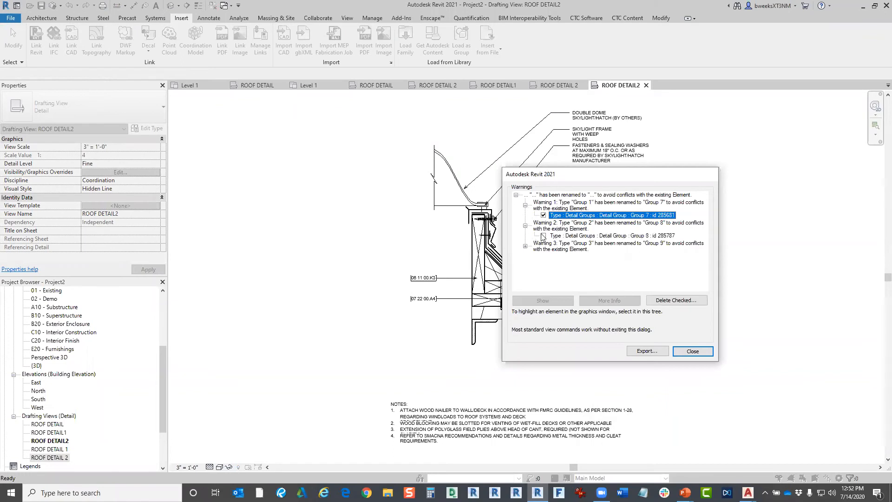
pyautogui.click(543, 235)
pyautogui.click(526, 246)
pyautogui.click(544, 255)
pyautogui.click(543, 256)
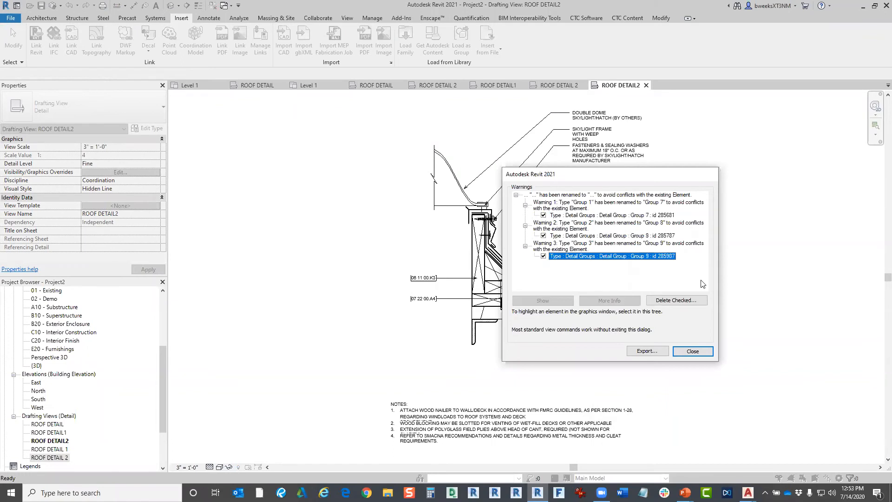
pyautogui.click(693, 352)
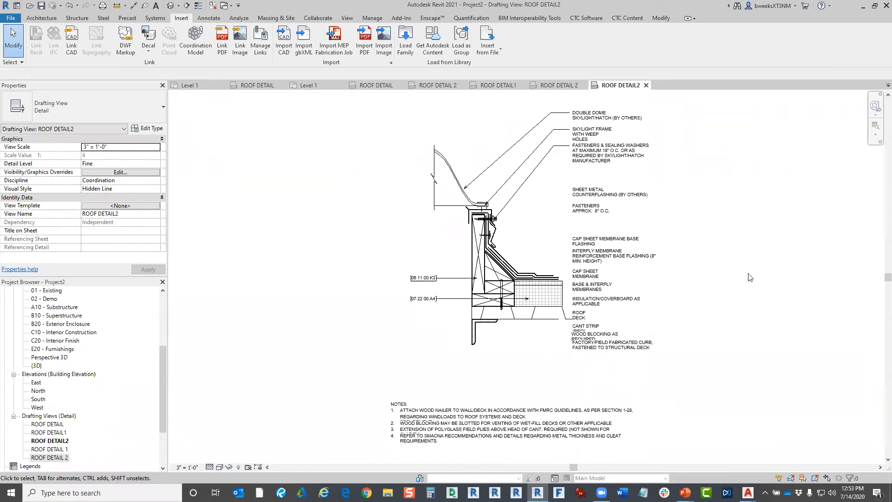
pyautogui.click(587, 19)
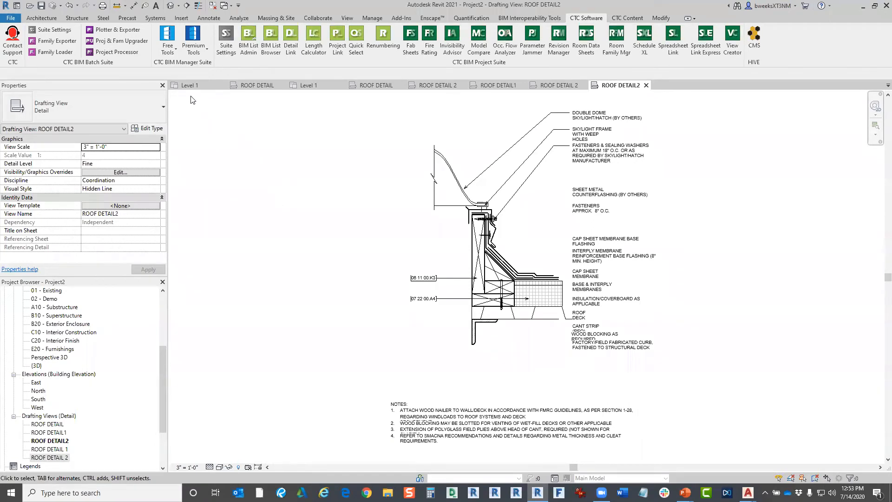
pyautogui.click(172, 52)
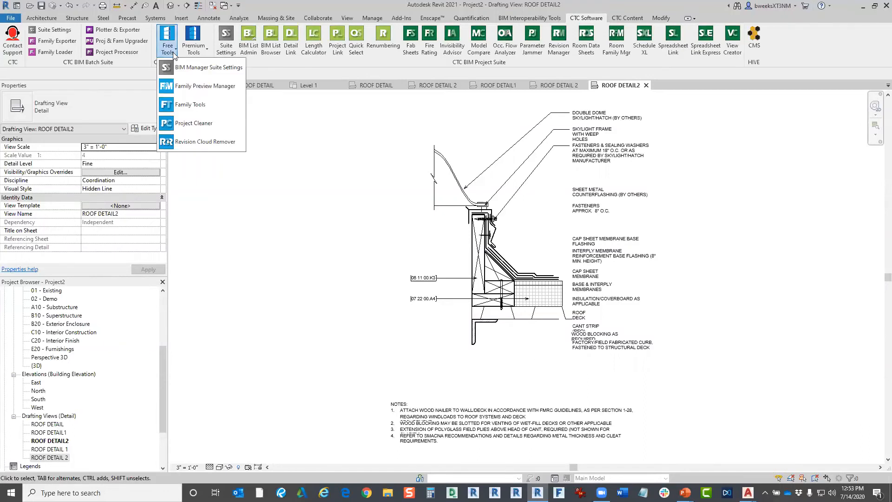
pyautogui.click(173, 53)
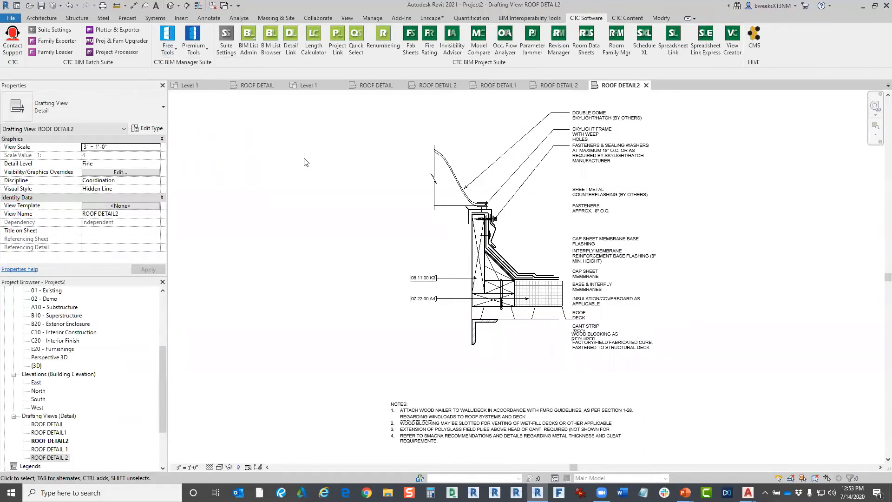
pyautogui.click(169, 51)
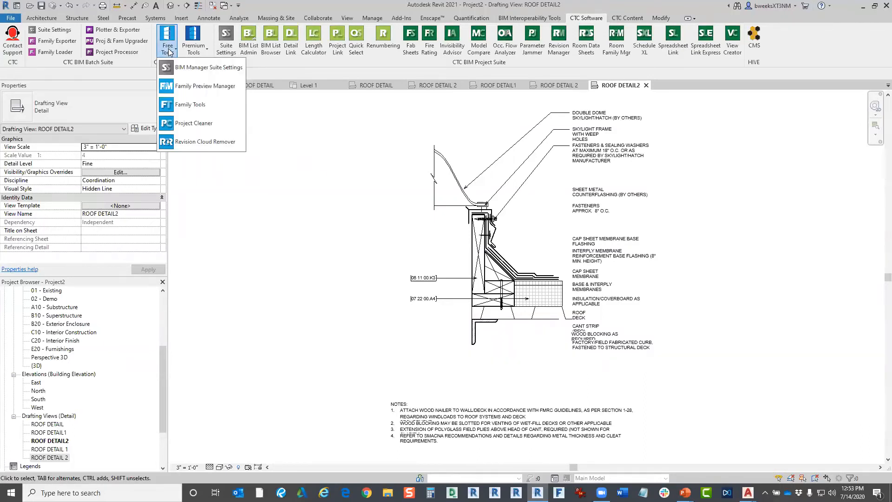
pyautogui.click(195, 50)
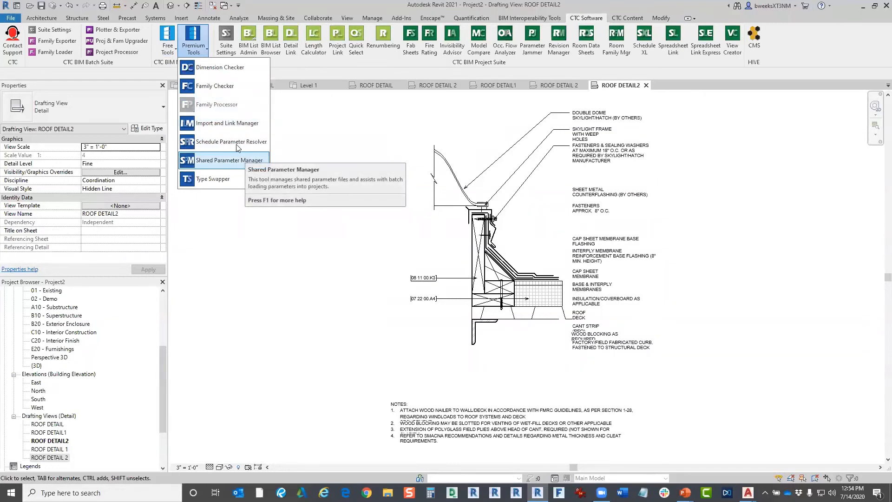
# Review the premium and free tools offered in the CTC BIM Manager Suite
pyautogui.click(300, 152)
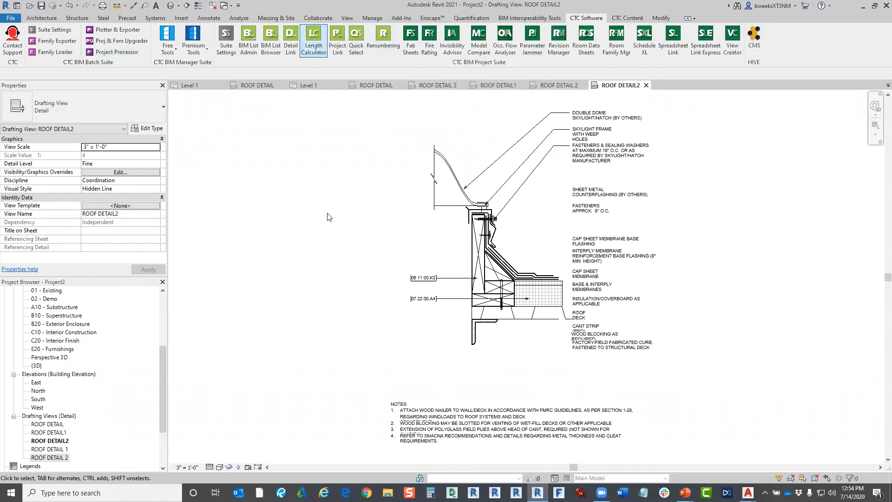
pyautogui.click(194, 51)
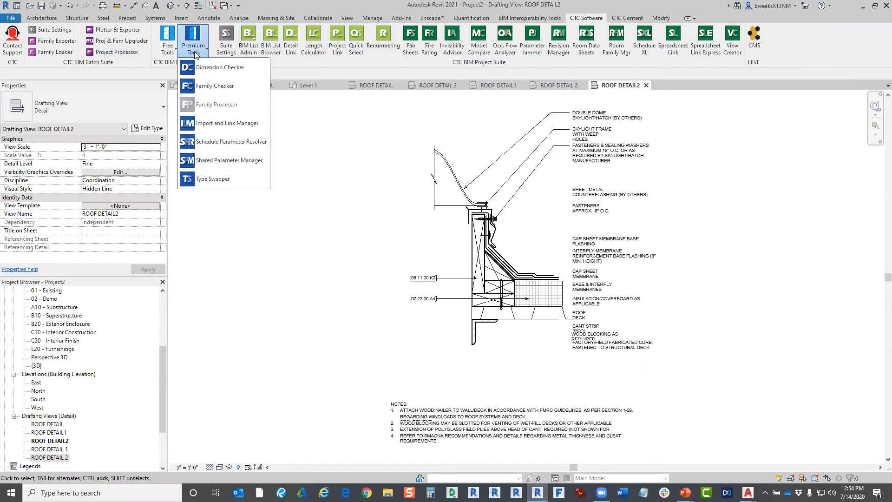
pyautogui.click(386, 77)
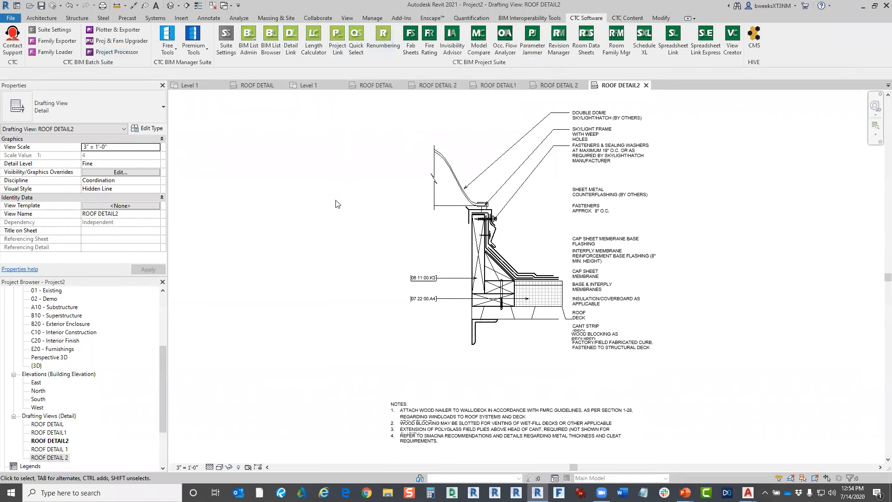
pyautogui.click(171, 52)
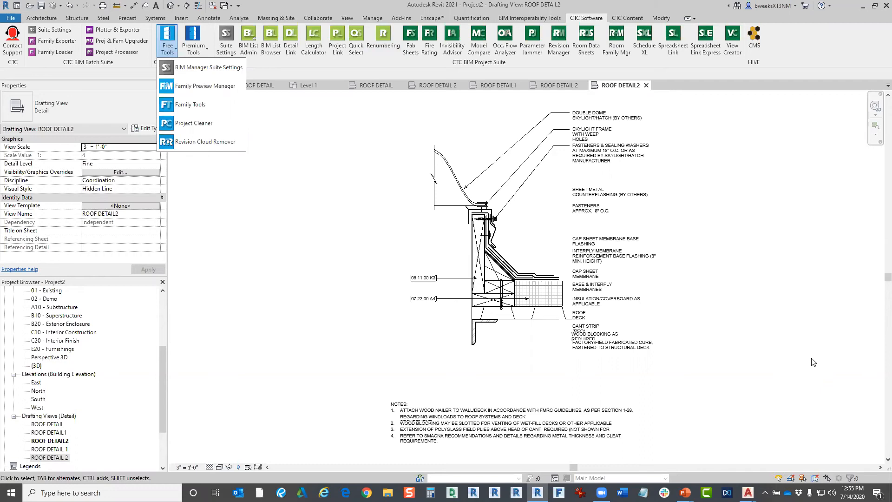
pyautogui.click(683, 300)
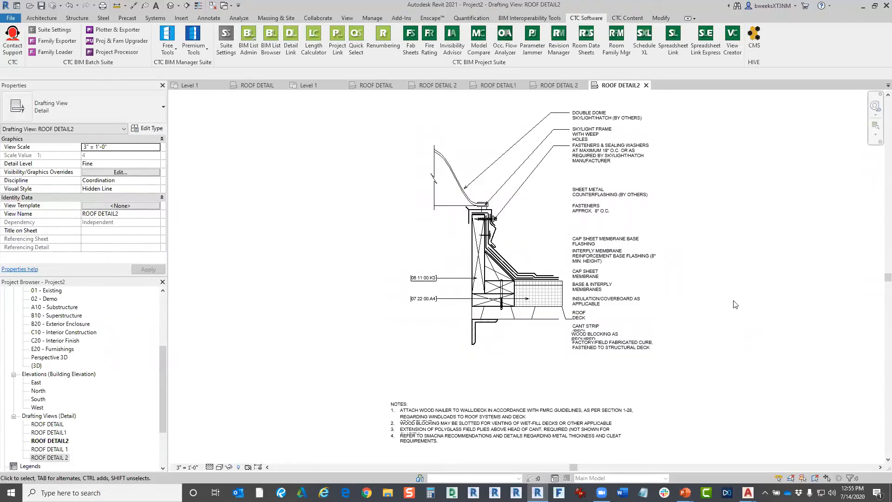
# Open the Level 1 floor plan and draw a closed rectangle of Generic - 8" walls reaching up to Level 2
pyautogui.moveTo(160, 390); pyautogui.dragTo(160, 298)
pyautogui.click(42, 308)
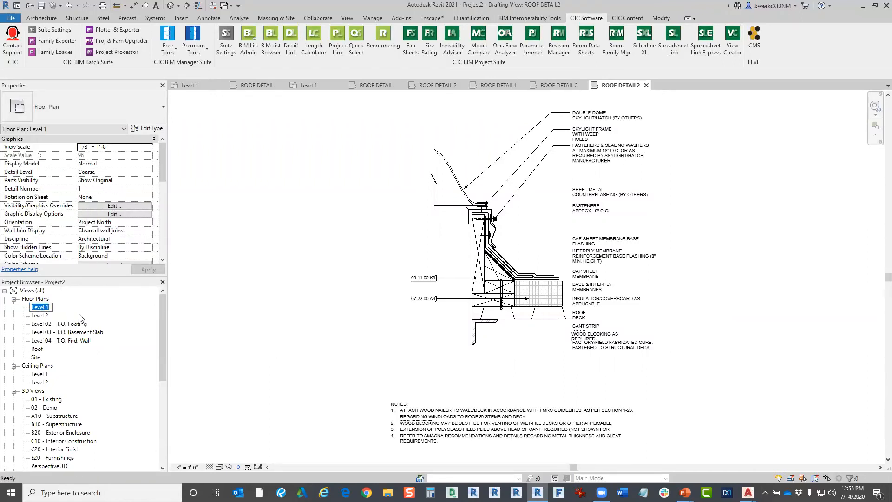
pyautogui.doubleClick(41, 308)
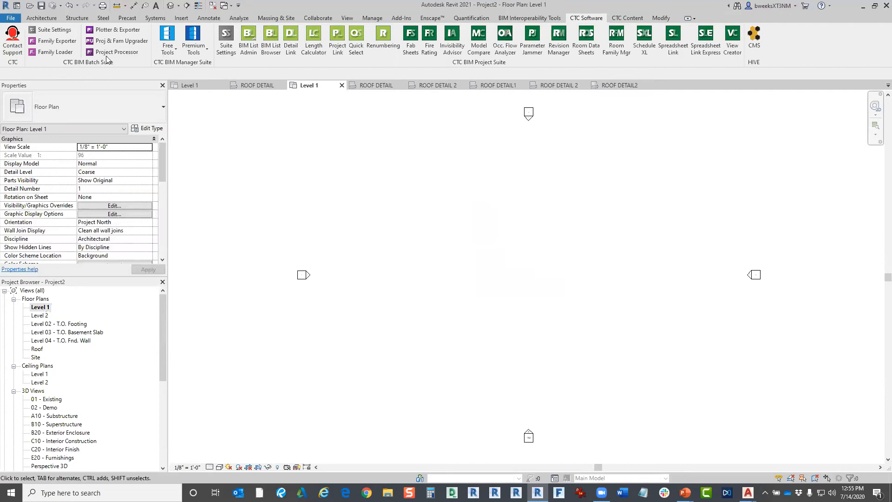
pyautogui.click(42, 18)
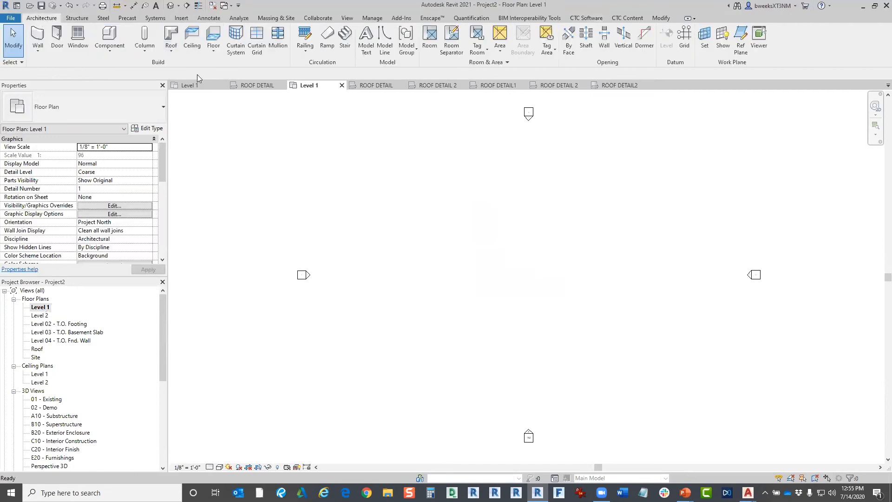
pyautogui.click(37, 35)
pyautogui.click(381, 30)
pyautogui.click(394, 226)
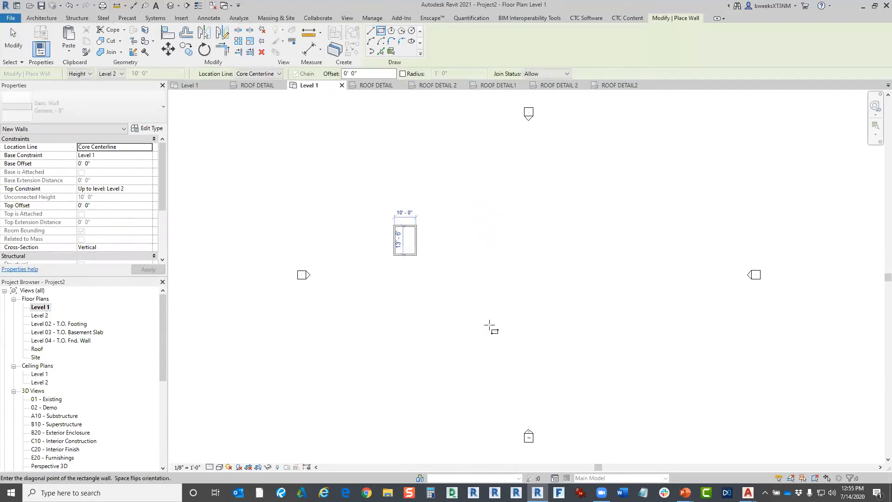
pyautogui.click(490, 327)
pyautogui.press('Escape')
pyautogui.press('Escape')
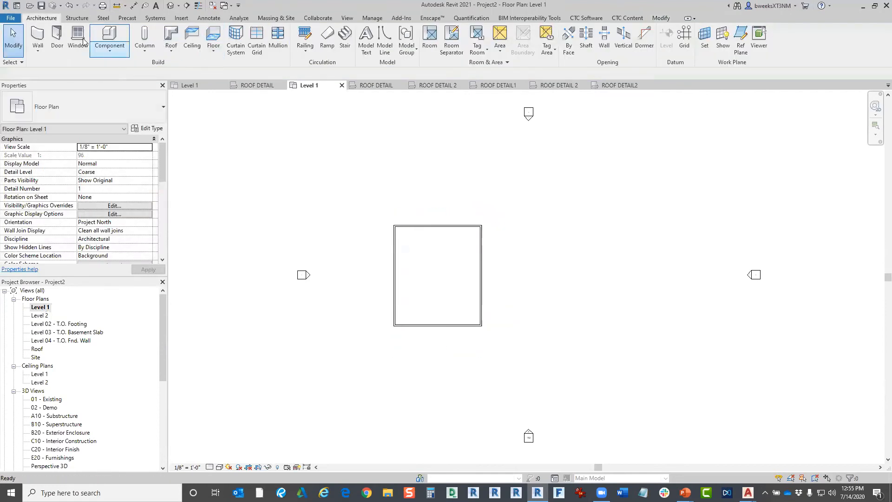
# Place a window in the west wall of the rectangular wall layout
pyautogui.click(80, 37)
pyautogui.scroll(3, 397, 273)
pyautogui.scroll(2, 397, 272)
pyautogui.press('Escape')
pyautogui.press('Escape')
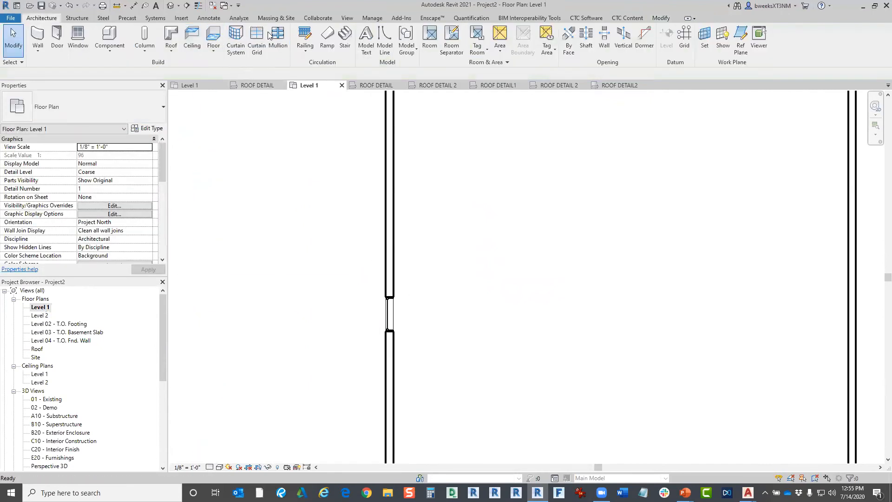
# Cut a short building section across the west wall through the window, and open the section view
pyautogui.click(347, 18)
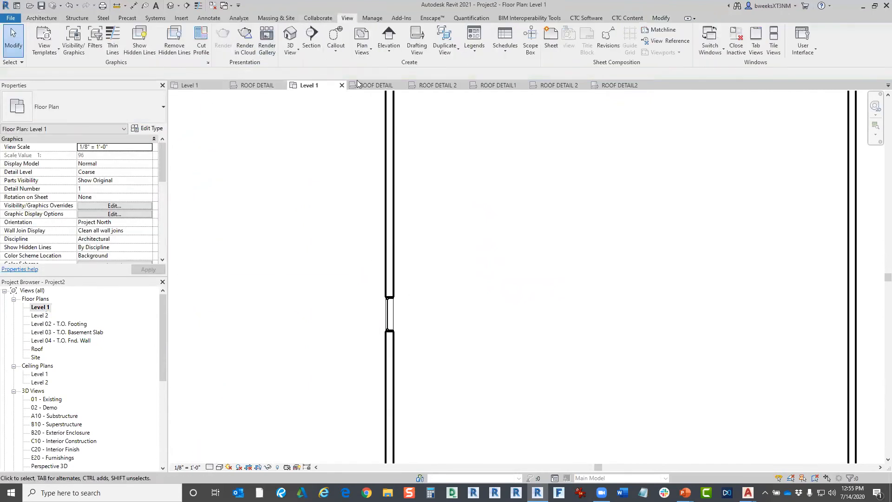
pyautogui.click(307, 41)
pyautogui.click(448, 310)
pyautogui.click(369, 310)
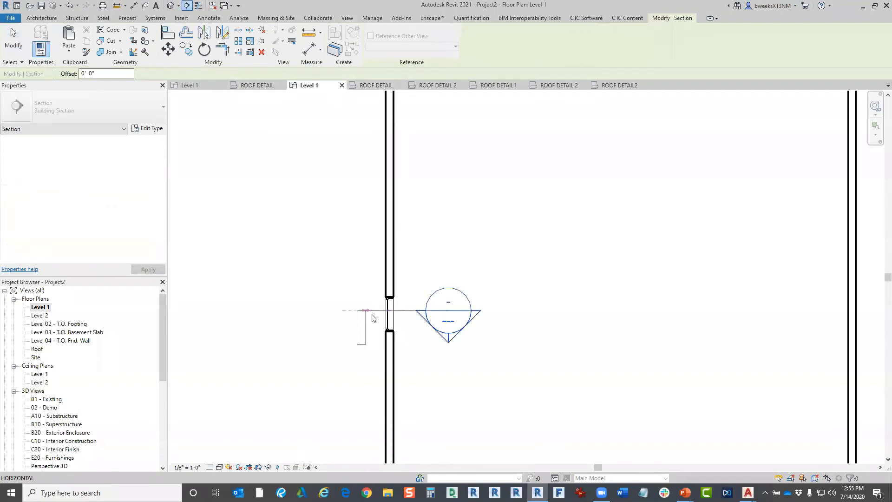
pyautogui.press('Escape')
pyautogui.rightClick(402, 311)
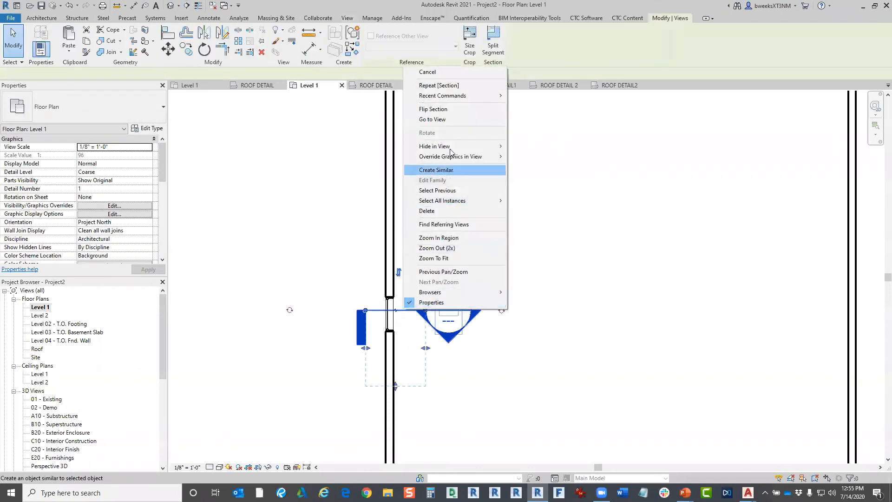
pyautogui.click(453, 120)
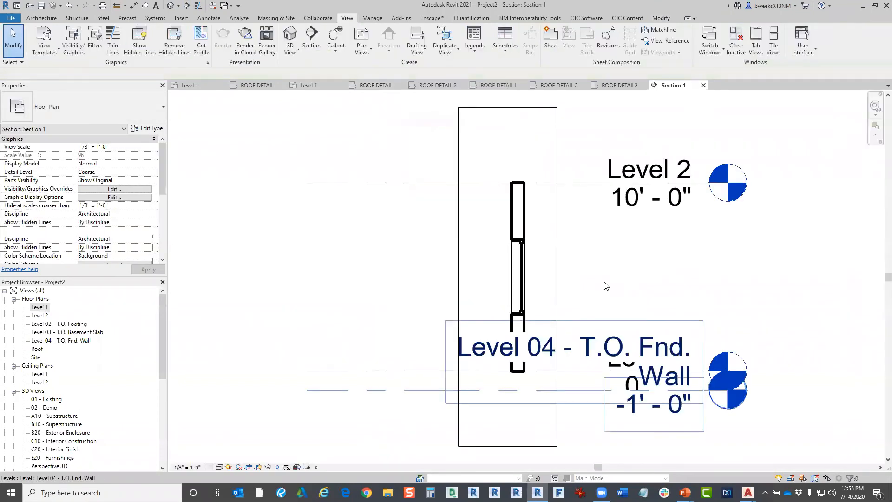
# Draw a callout around the window head in Section 1 and open the callout view
pyautogui.scroll(4, 540, 296)
pyautogui.click(335, 45)
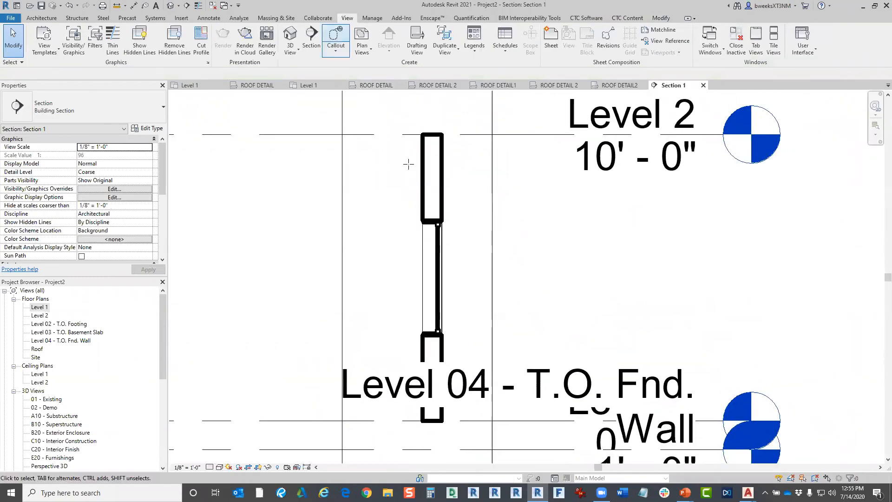
pyautogui.click(390, 199)
pyautogui.click(496, 292)
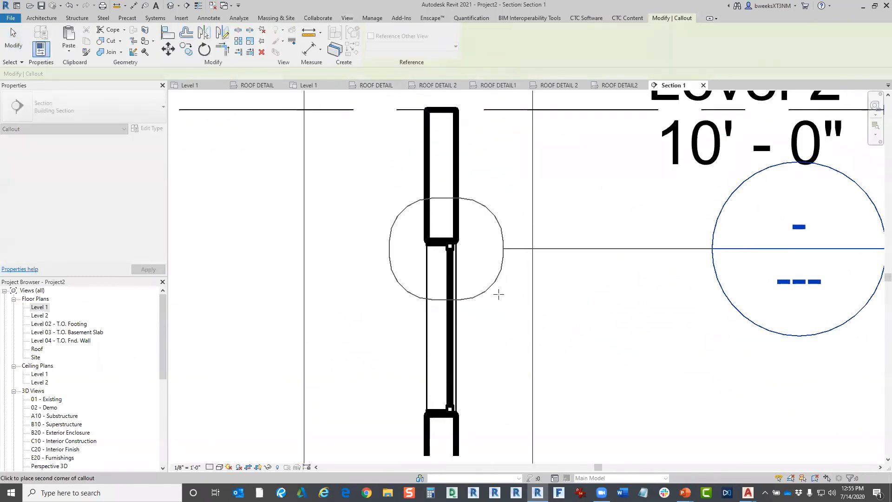
pyautogui.click(492, 289)
pyautogui.rightClick(488, 281)
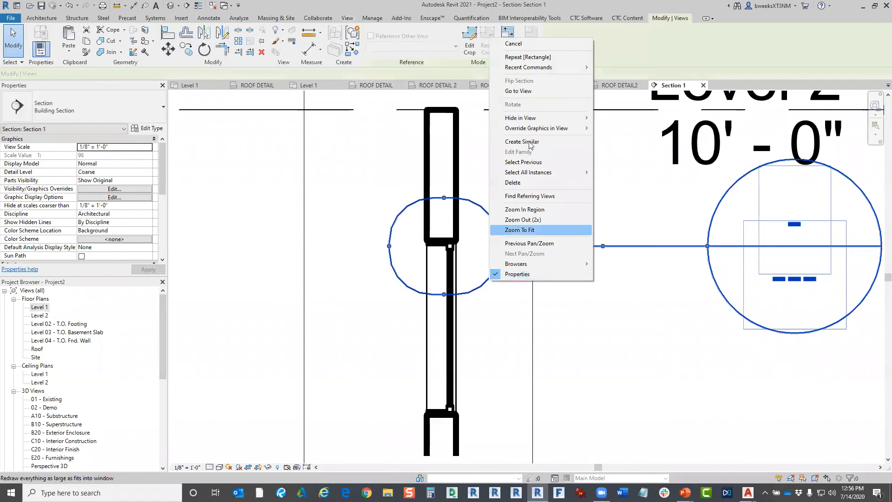
pyautogui.click(528, 92)
# Set the view scale of the window head callout to 3/4" = 1'-0"
pyautogui.scroll(-3, 474, 279)
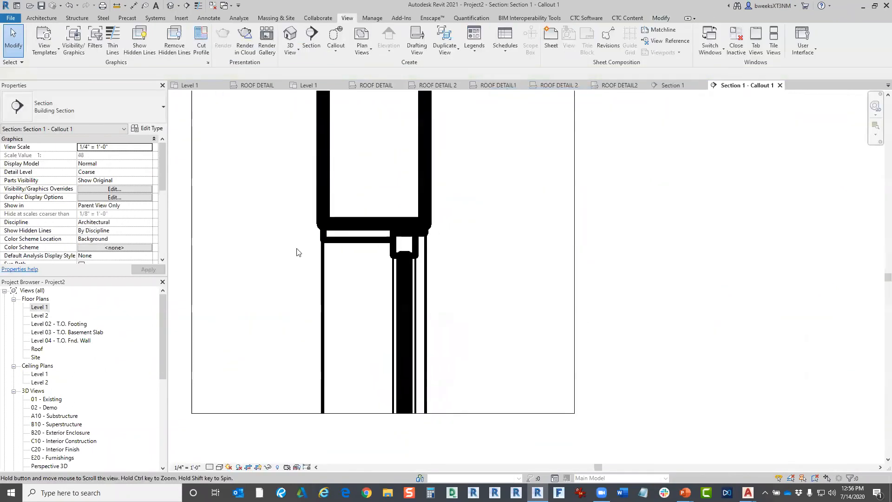
pyautogui.click(255, 434)
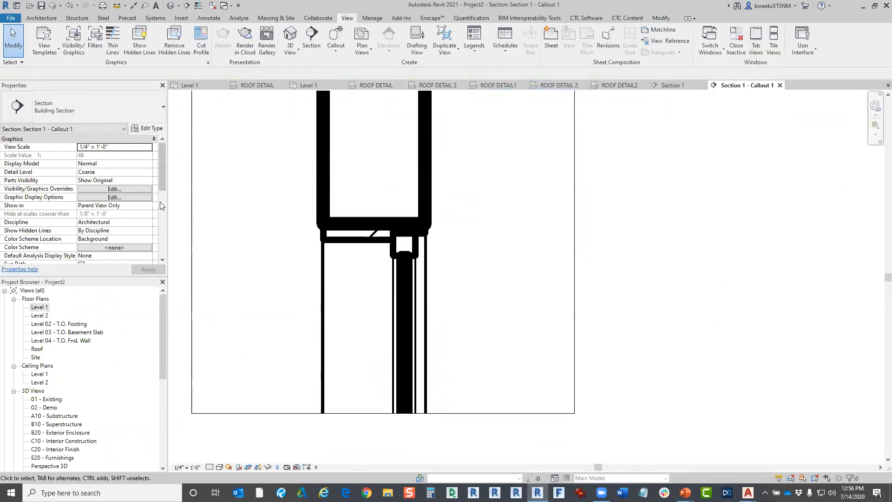
pyautogui.click(148, 146)
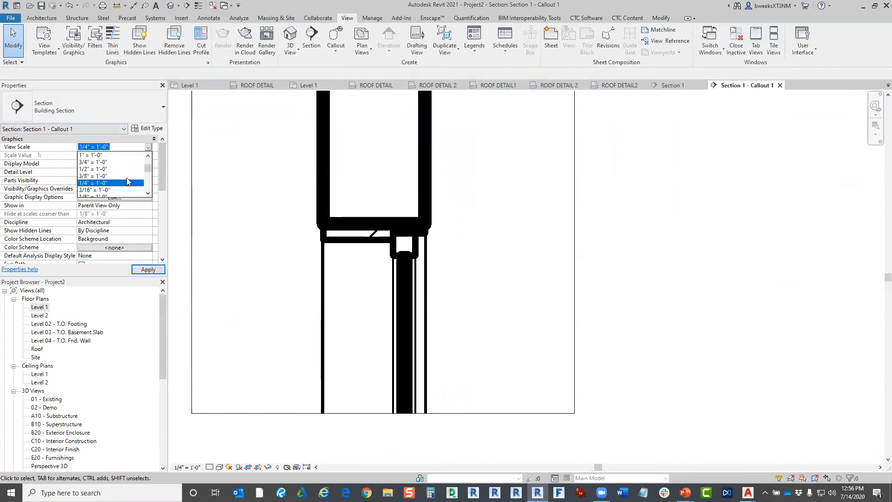
pyautogui.click(103, 162)
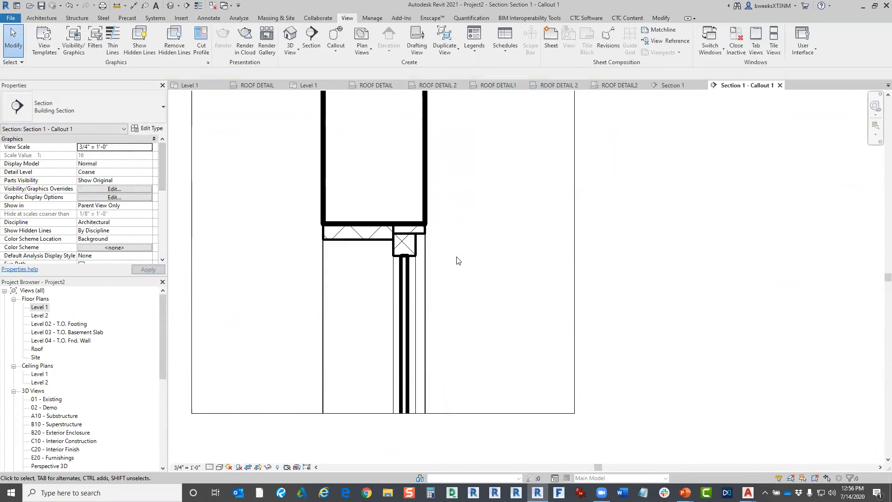
# Narrow the callout's crop region by pulling its exterior-side edge closer to the wall
pyautogui.scroll(-1, 536, 292)
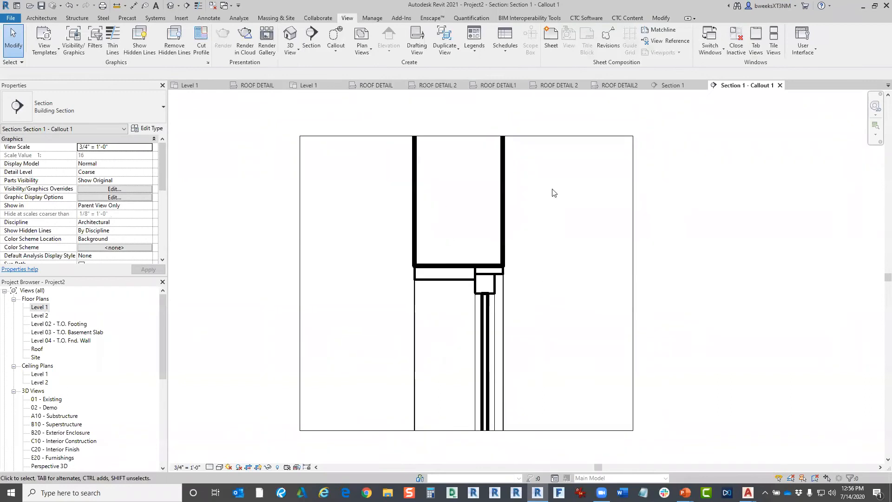
pyautogui.scroll(1, 418, 188)
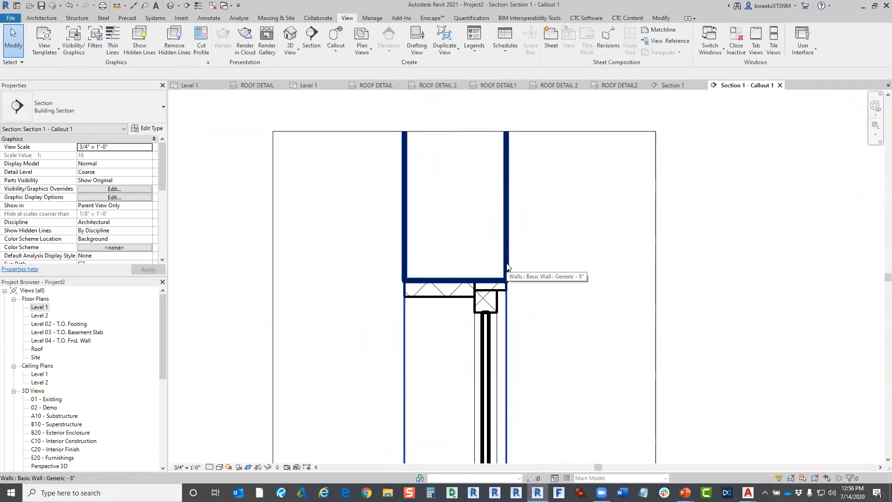
pyautogui.scroll(-2, 507, 263)
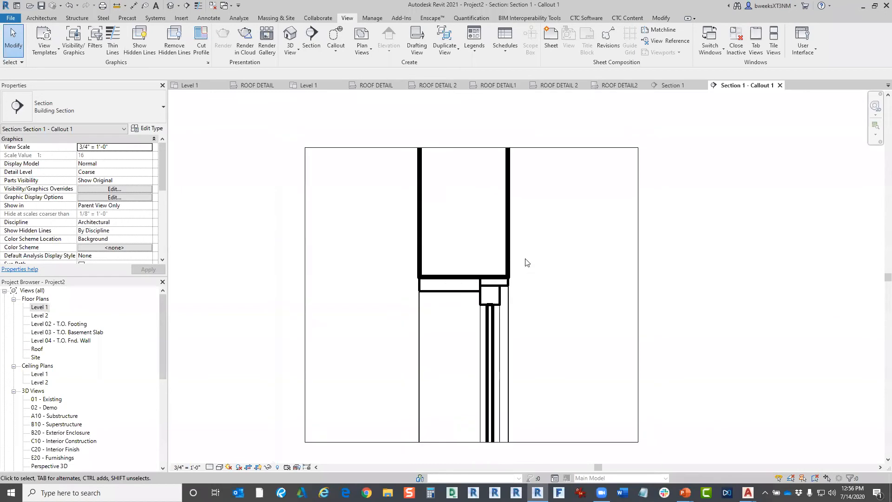
pyautogui.scroll(2, 507, 264)
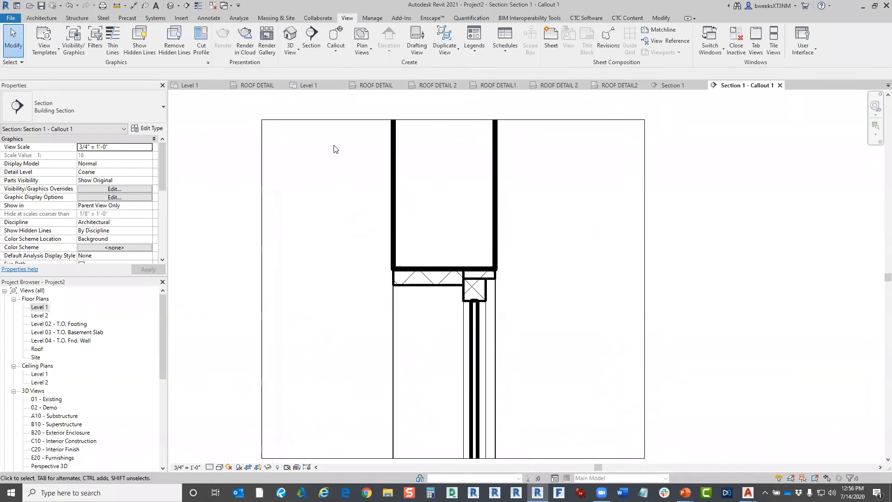
pyautogui.click(209, 18)
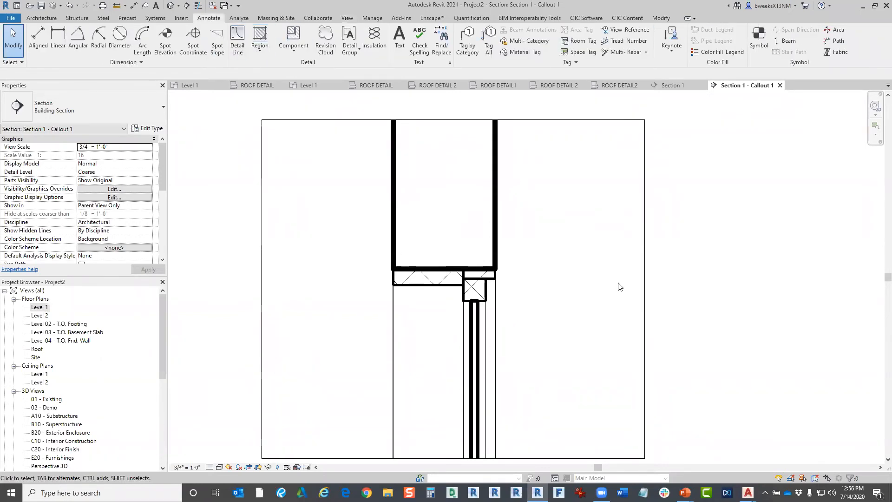
pyautogui.click(643, 286)
pyautogui.moveTo(644, 288); pyautogui.dragTo(609, 289)
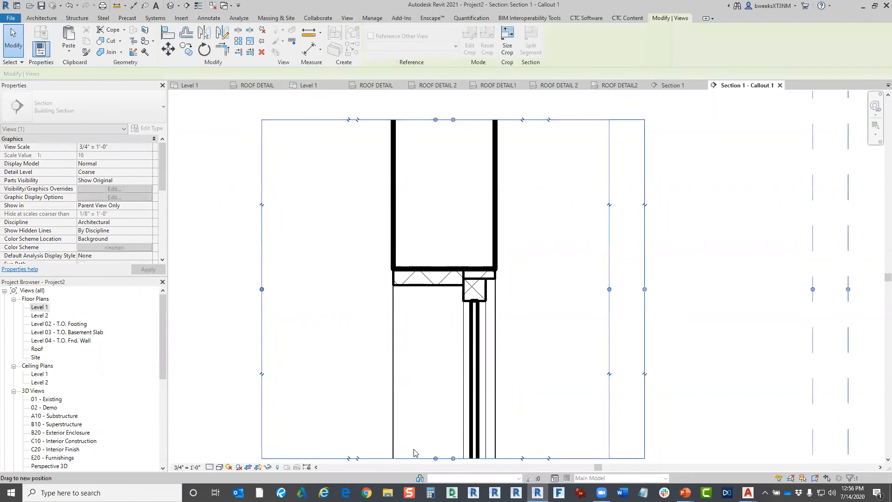
pyautogui.click(541, 165)
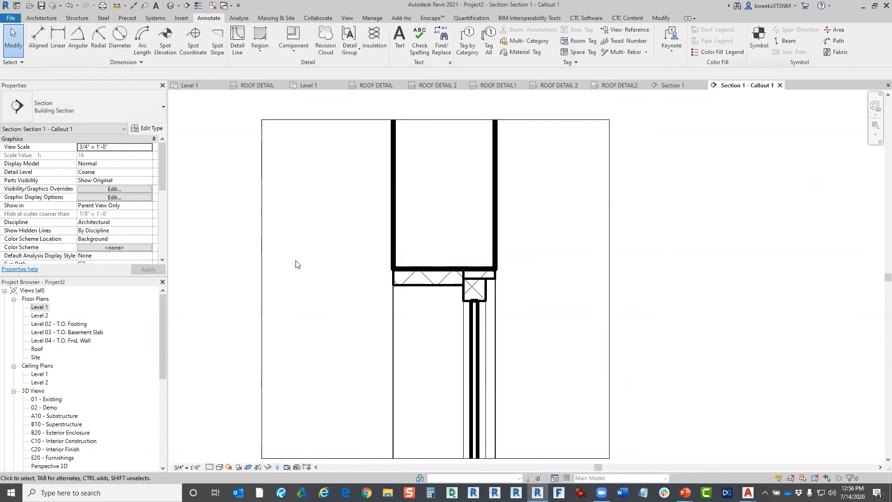
pyautogui.click(260, 50)
pyautogui.click(294, 50)
pyautogui.click(294, 50)
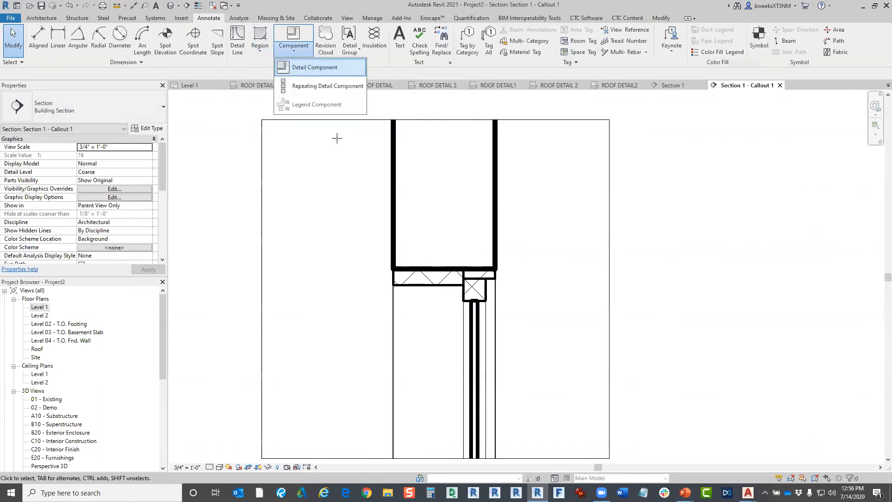
pyautogui.click(305, 66)
pyautogui.click(84, 107)
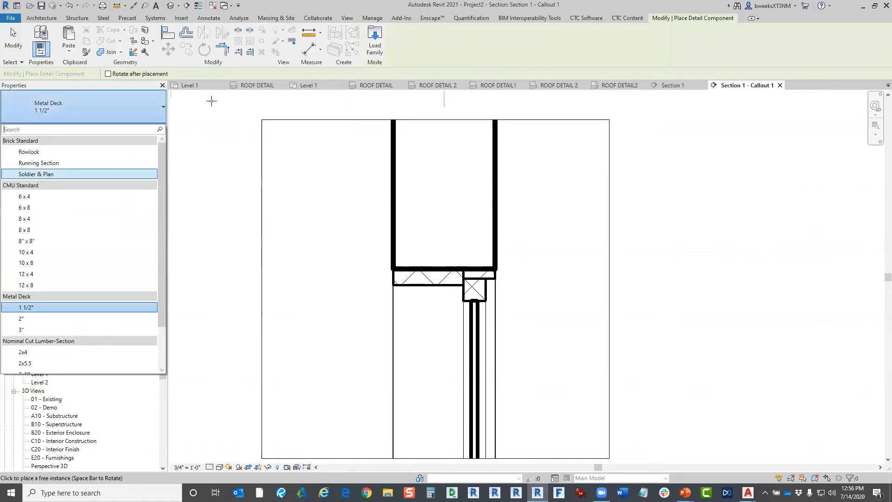
pyautogui.press('Escape')
# Place a Brick repeating detail along the wall's exterior face, from the window head up past the crop region's upper edge
pyautogui.click(293, 50)
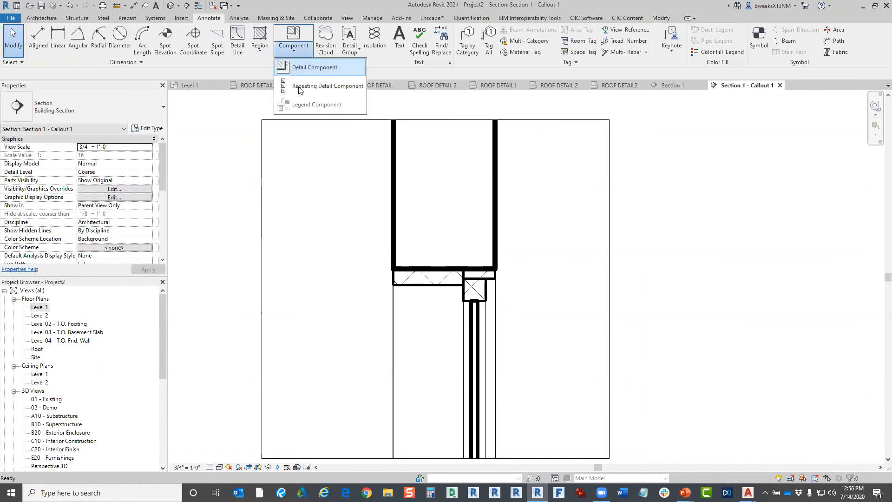
pyautogui.press('Return')
pyautogui.click(136, 106)
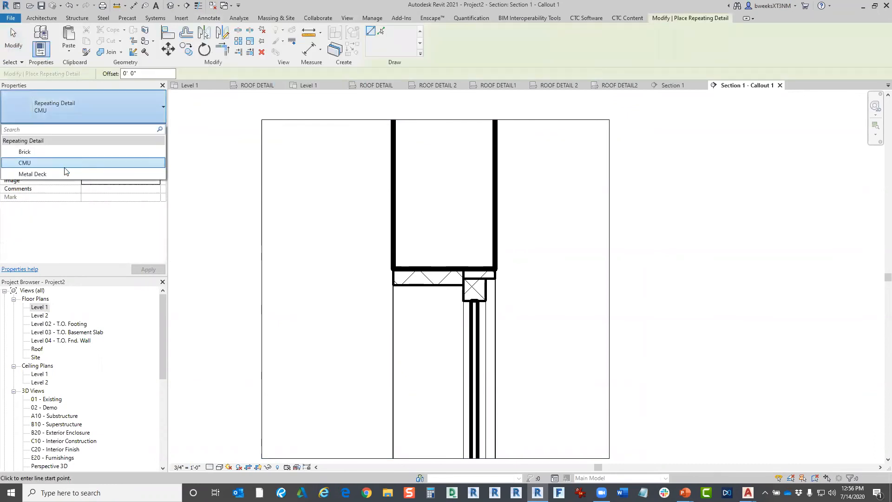
pyautogui.click(28, 151)
pyautogui.click(496, 269)
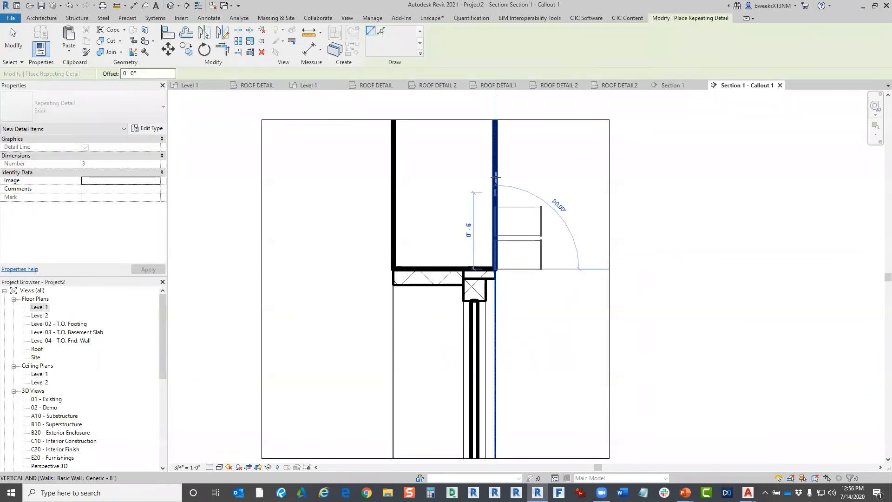
pyautogui.click(494, 93)
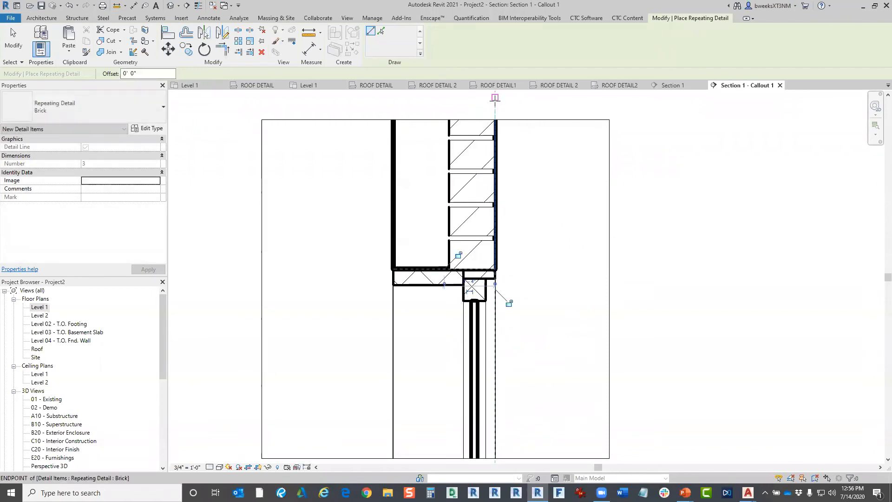
# Browse the available detail component types, including Brick Standard, CMU Standard, Metal Deck, Nominal Cut Lumber-Section and Rigid Insulation-Section
pyautogui.scroll(3, 418, 274)
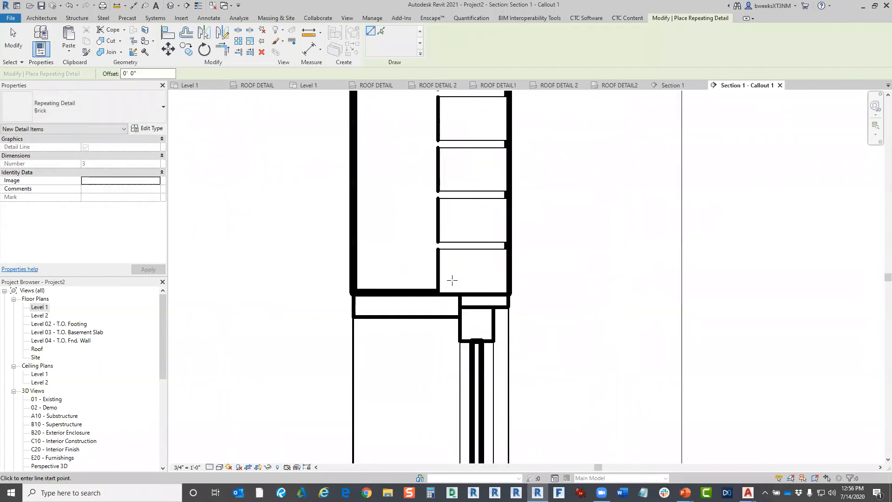
pyautogui.press('Escape')
pyautogui.press('Escape')
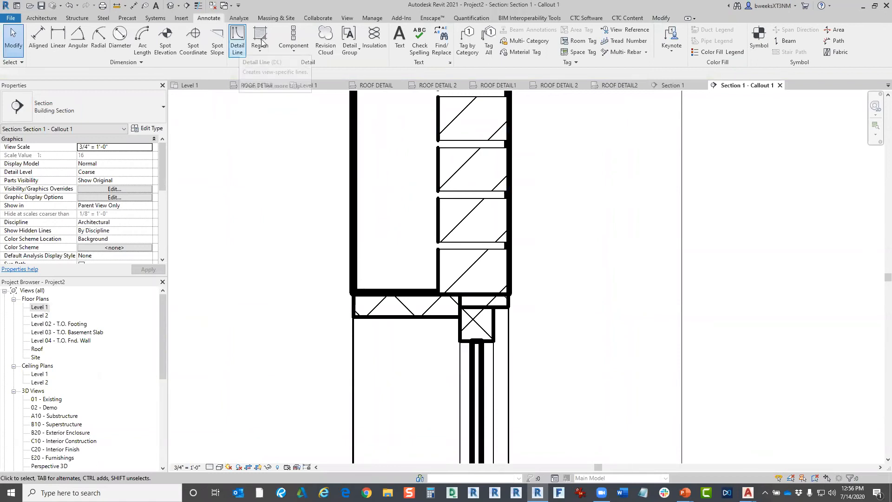
pyautogui.click(259, 46)
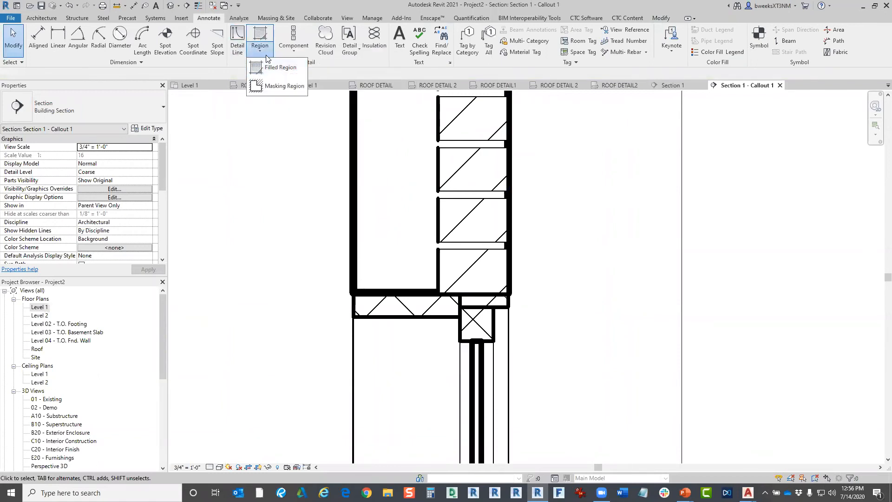
pyautogui.click(294, 49)
pyautogui.click(297, 69)
pyautogui.click(88, 109)
pyautogui.scroll(-2, 147, 267)
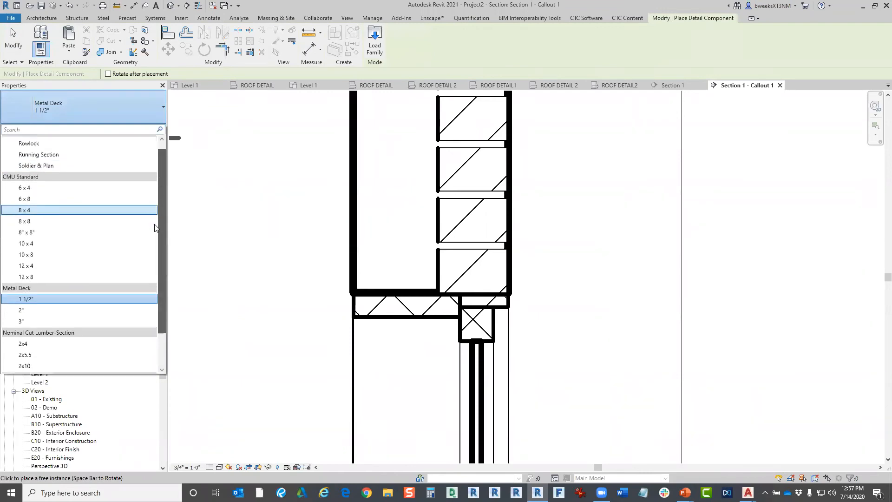
pyautogui.scroll(-1, 147, 268)
pyautogui.scroll(2, 152, 133)
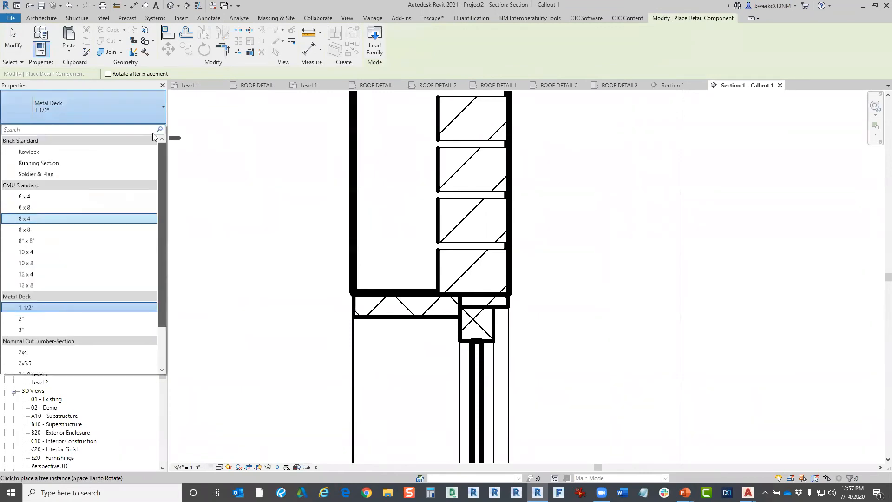
pyautogui.press('Escape')
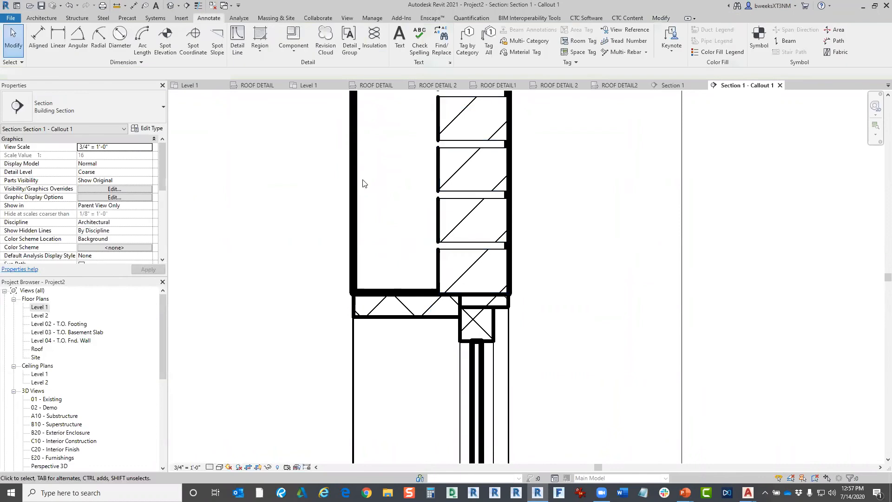
pyautogui.click(294, 48)
pyautogui.click(298, 67)
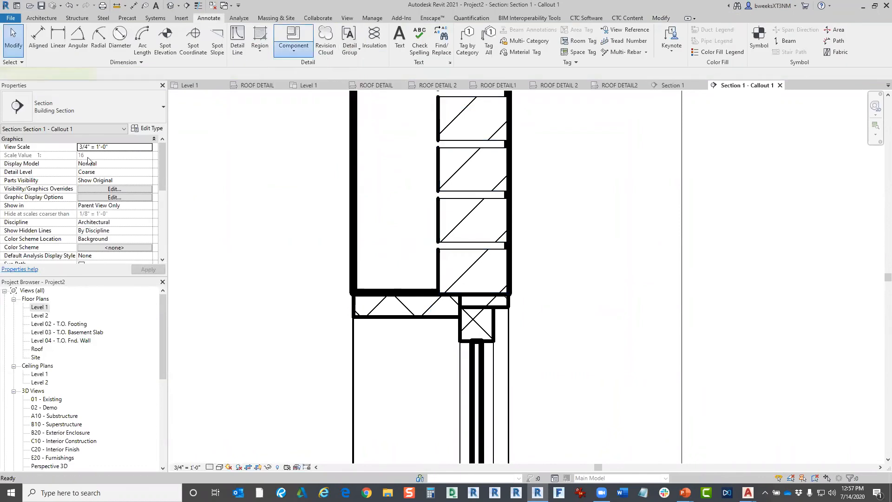
pyautogui.click(88, 114)
pyautogui.scroll(-2, 66, 284)
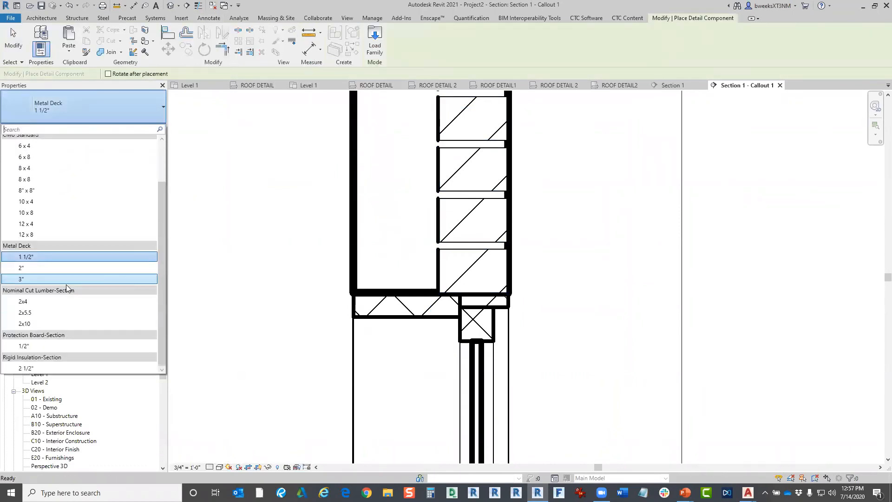
pyautogui.scroll(2, 58, 302)
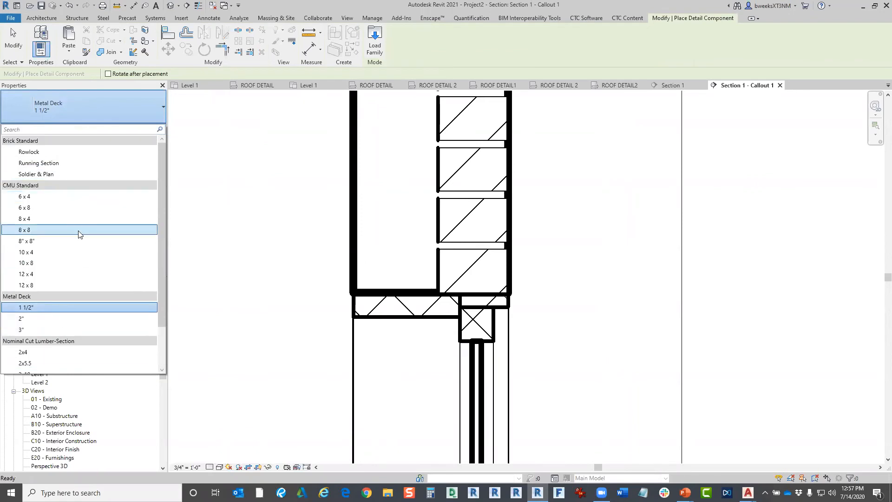
pyautogui.scroll(-2, 79, 232)
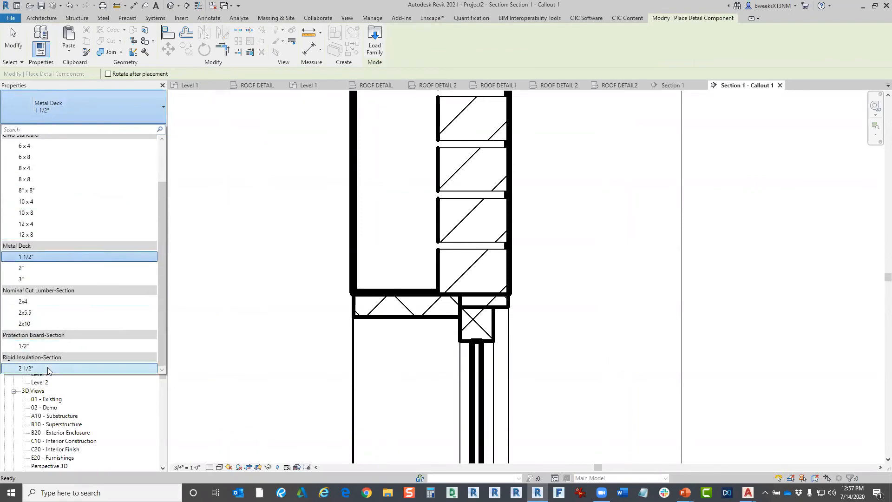
pyautogui.scroll(2, 61, 328)
pyautogui.scroll(-2, 69, 265)
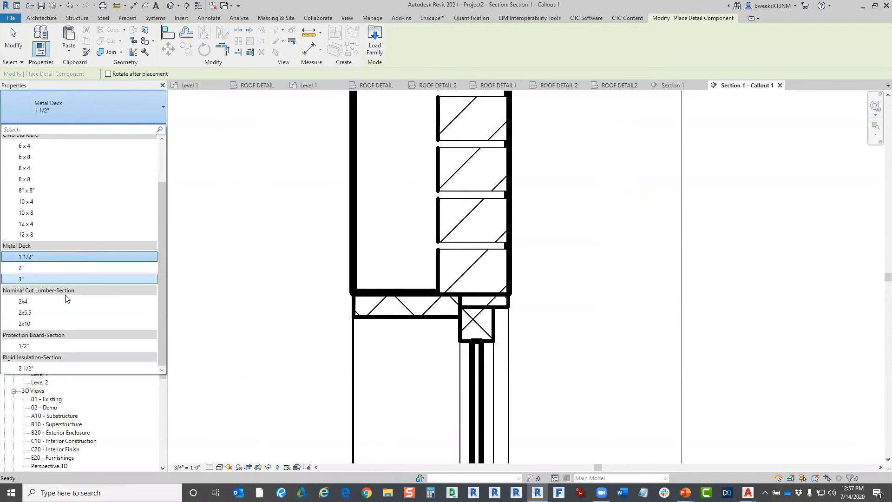
pyautogui.click(44, 368)
pyautogui.press('Escape')
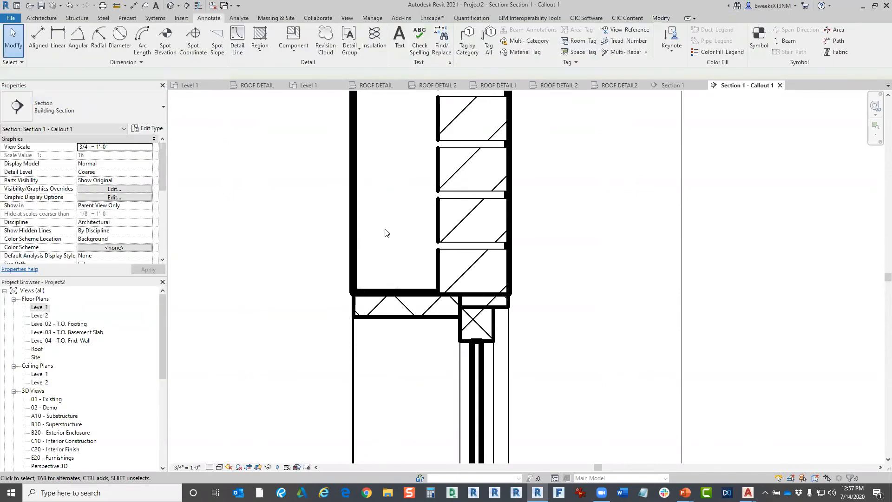
# Add an aligned dimension across the thickness of the brick courses just above the window head
pyautogui.scroll(-2, 424, 168)
pyautogui.scroll(1, 447, 129)
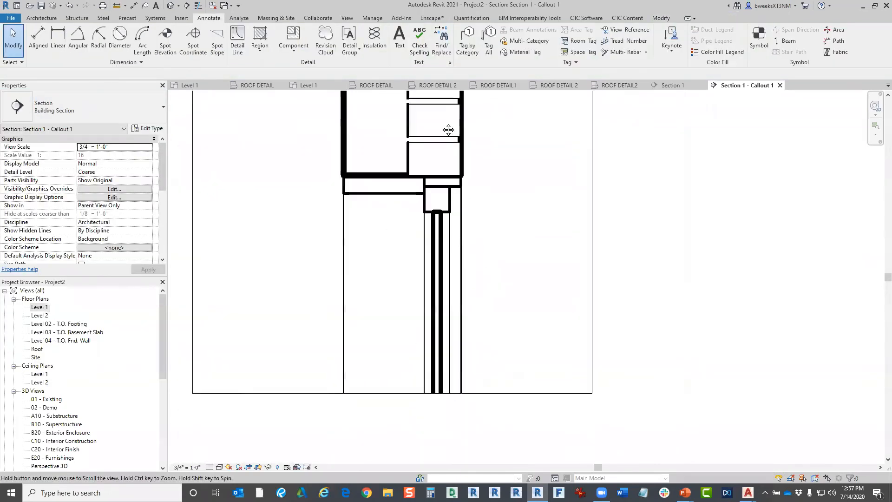
pyautogui.scroll(-1, 442, 211)
pyautogui.scroll(1, 419, 211)
pyautogui.moveTo(419, 210); pyautogui.dragTo(429, 246, button='middle')
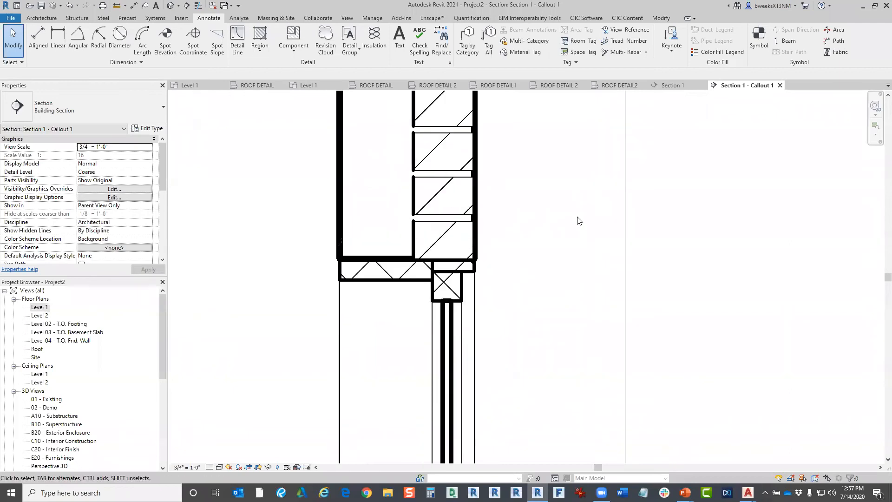
pyautogui.moveTo(577, 217); pyautogui.dragTo(555, 216, button='middle')
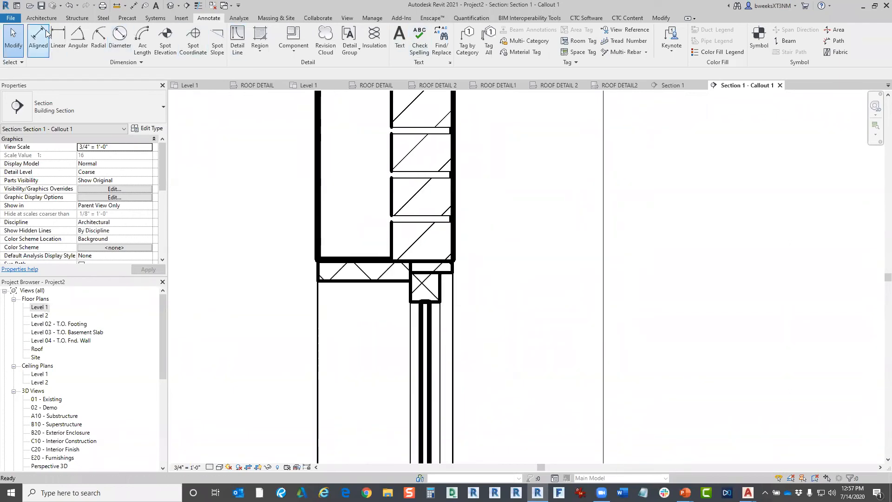
pyautogui.click(38, 39)
pyautogui.click(455, 244)
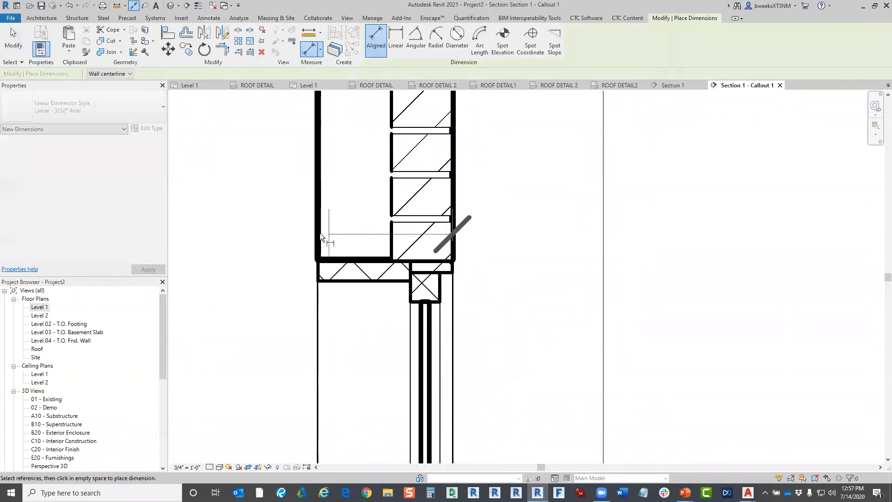
pyautogui.click(334, 188)
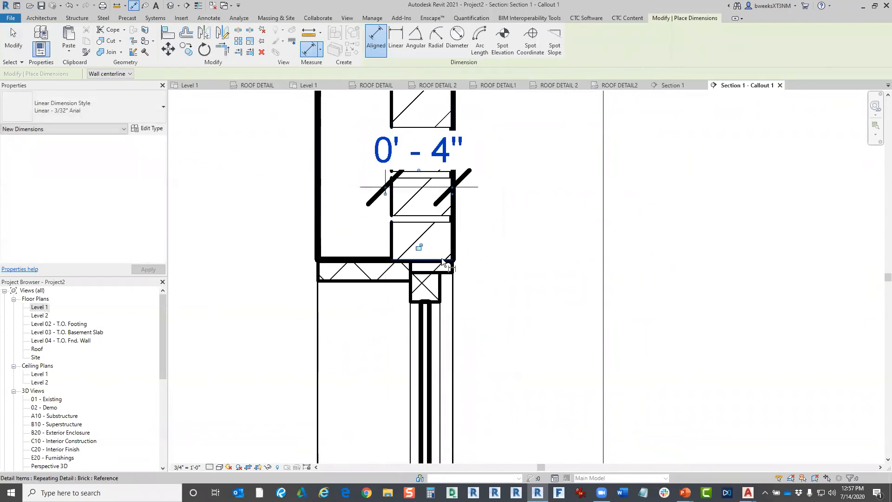
pyautogui.press('Escape')
pyautogui.press('Escape')
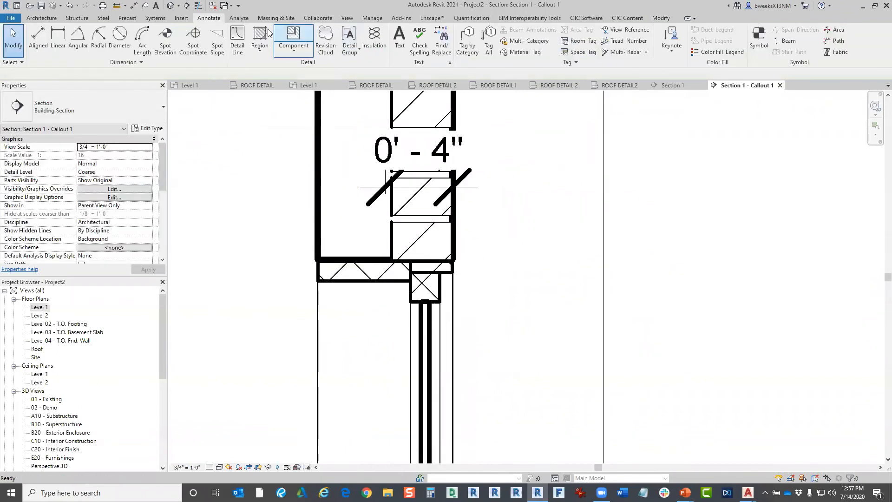
# Place the text note "SDFSAdf" outside the wall with a two-segment leader pointing to the window head's exterior corner
pyautogui.click(400, 40)
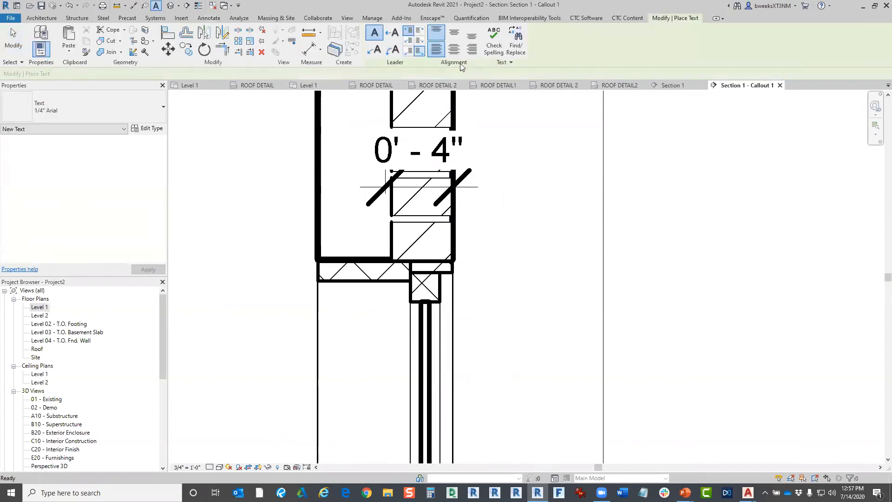
pyautogui.click(452, 269)
pyautogui.click(552, 197)
pyautogui.click(578, 199)
pyautogui.write('SDFSA')
pyautogui.press('capslock')
pyautogui.write('df')
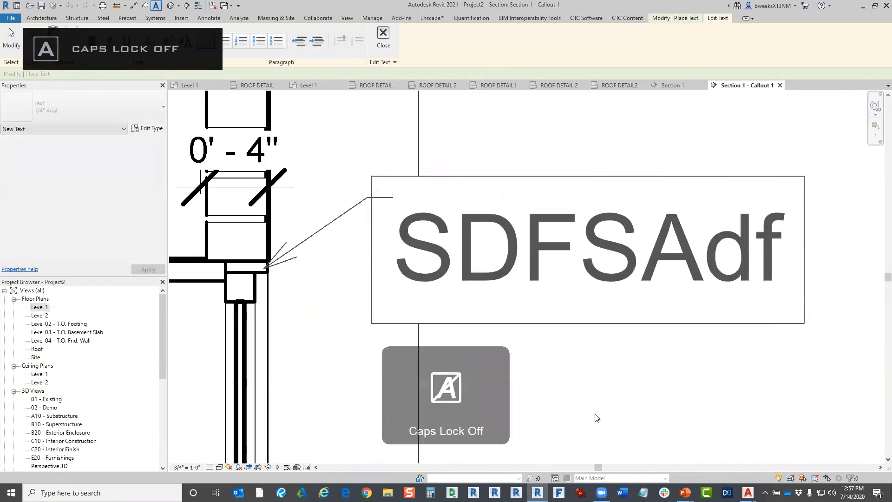
pyautogui.click(595, 417)
# Turn off Annotation Crop for the callout view so the note beyond the crop region is displayed
pyautogui.scroll(-3, 579, 325)
pyautogui.press('Escape')
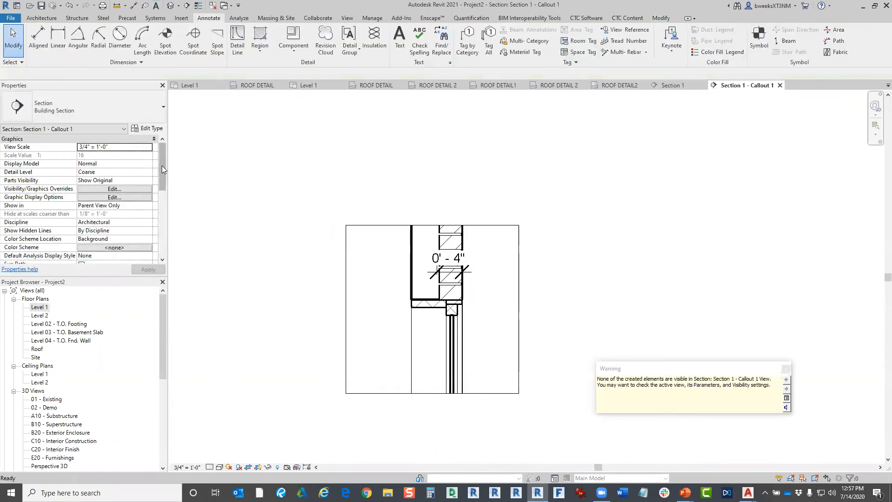
pyautogui.scroll(-5, 95, 183)
pyautogui.click(82, 181)
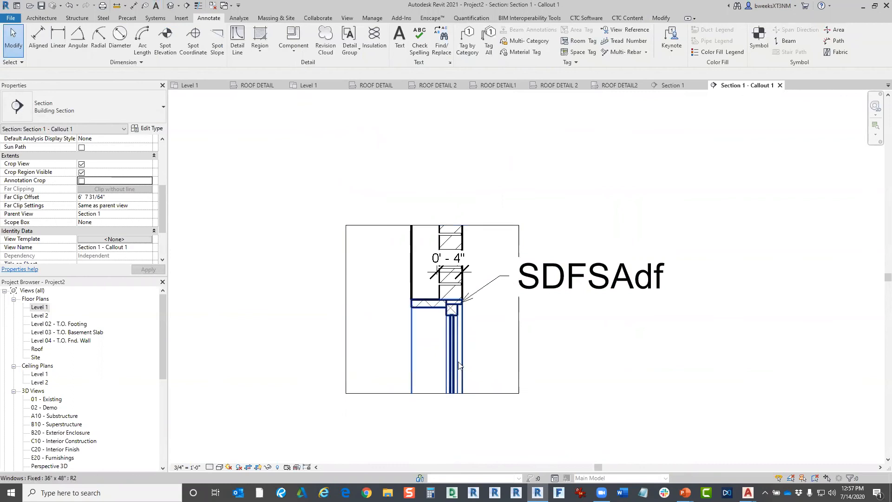
pyautogui.click(423, 349)
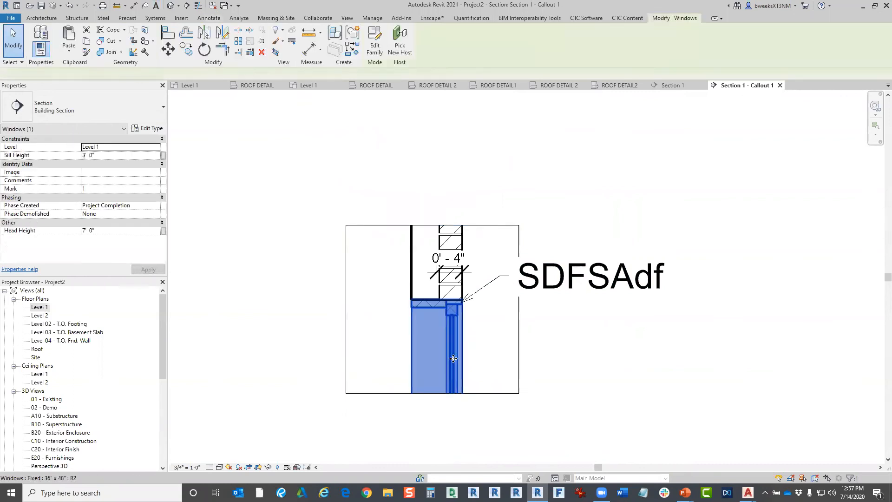
pyautogui.click(168, 48)
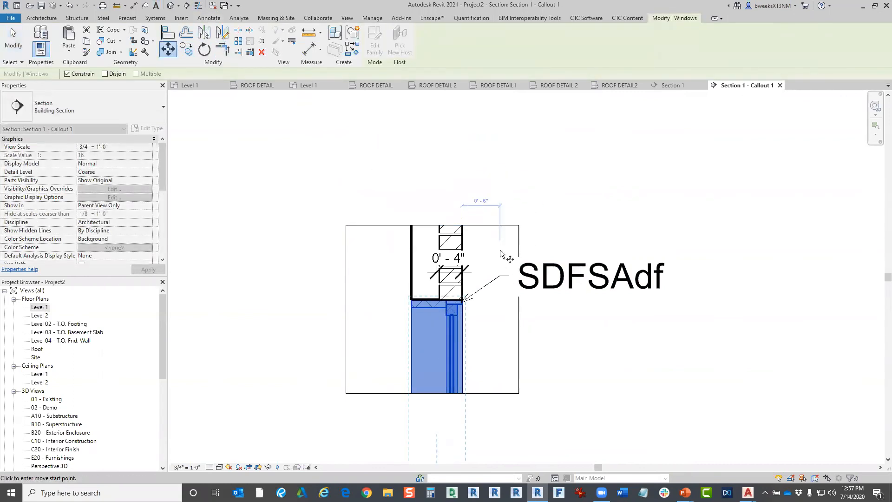
pyautogui.press('Escape')
pyautogui.press('Escape')
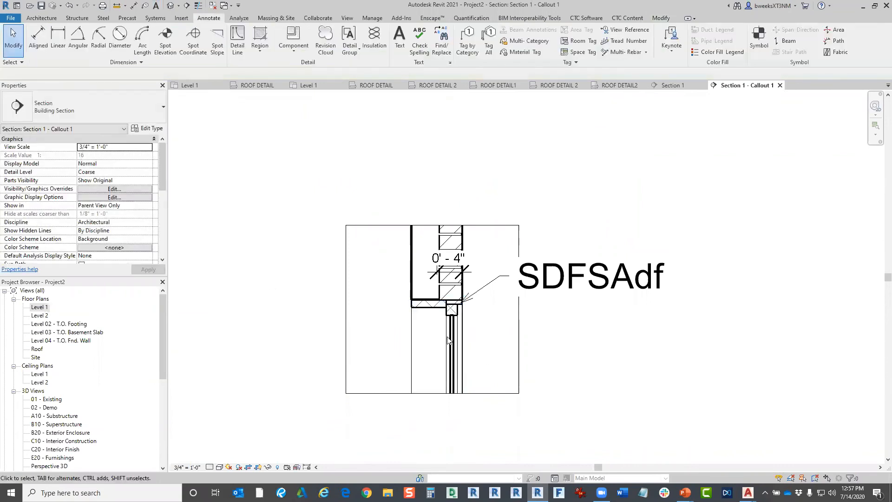
# Set the sill height of the 36" x 48" fixed window to 4' 0"
pyautogui.click(444, 334)
pyautogui.click(121, 155)
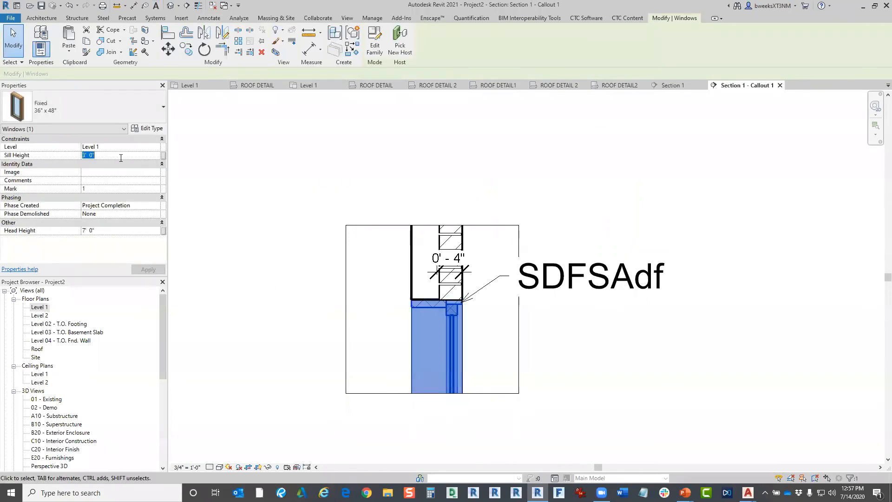
pyautogui.write('4')
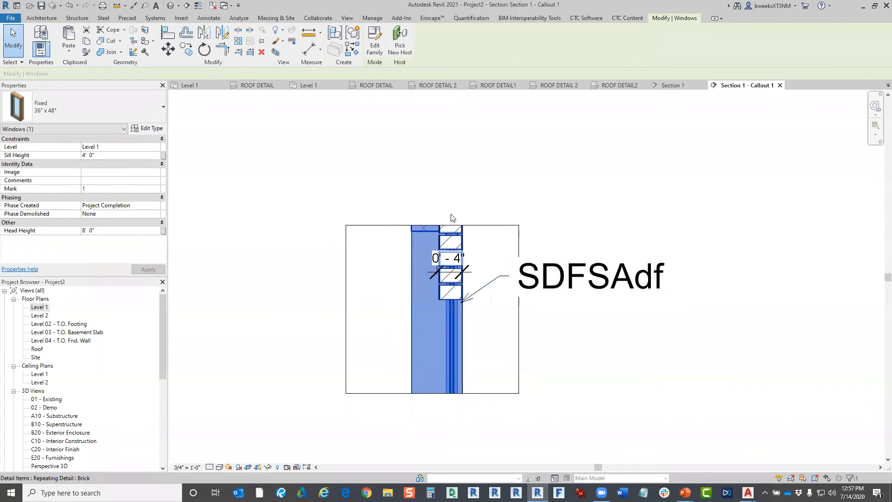
pyautogui.click(486, 226)
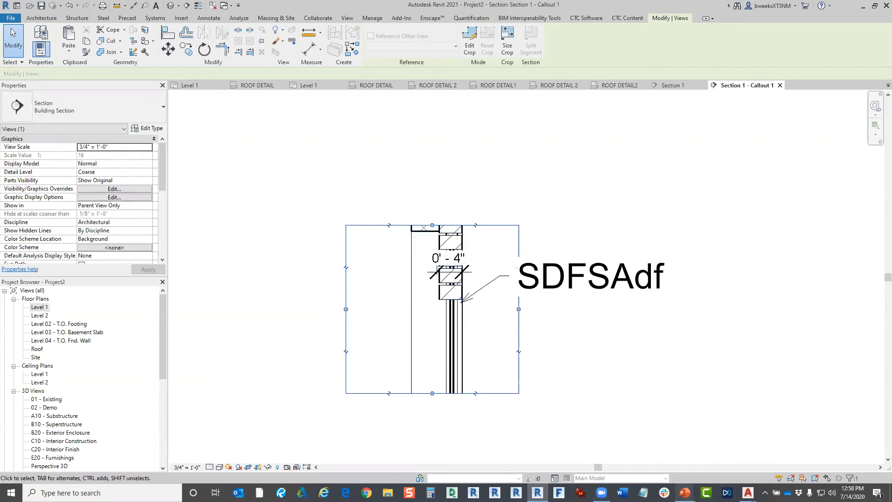
# Switch to the PowerPoint slideshow and go back to the Model Based slide about the three types of detailing
pyautogui.moveTo(685, 493)
pyautogui.click(706, 459)
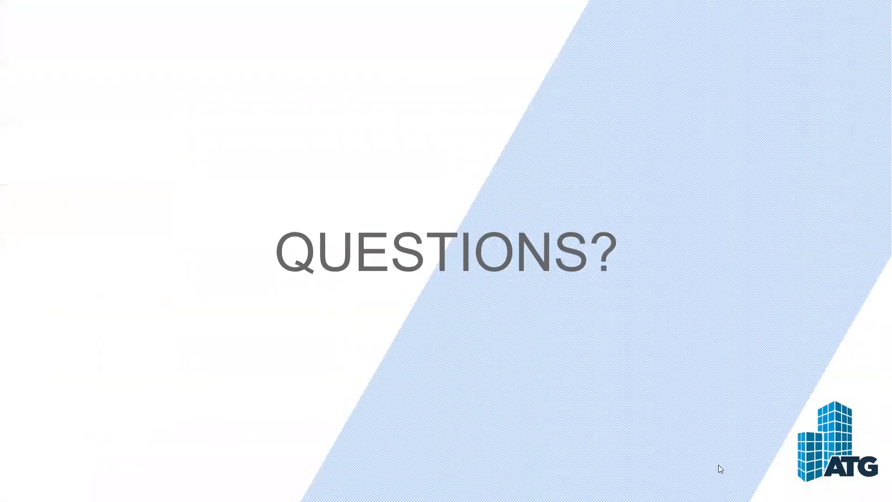
pyautogui.scroll(4, 555, 410)
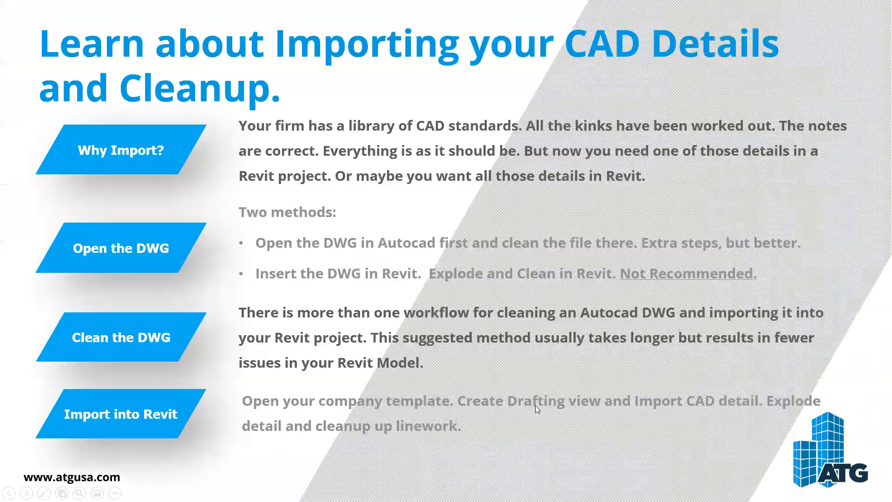
pyautogui.scroll(1, 533, 402)
pyautogui.scroll(1, 528, 396)
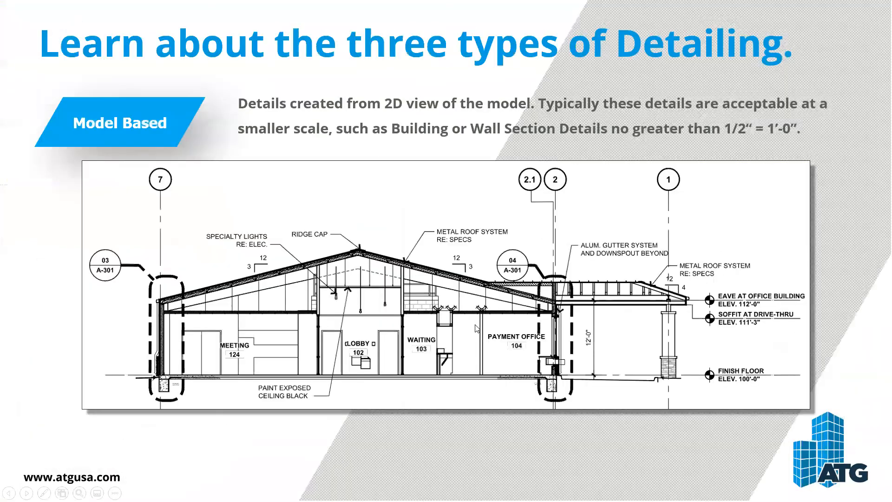
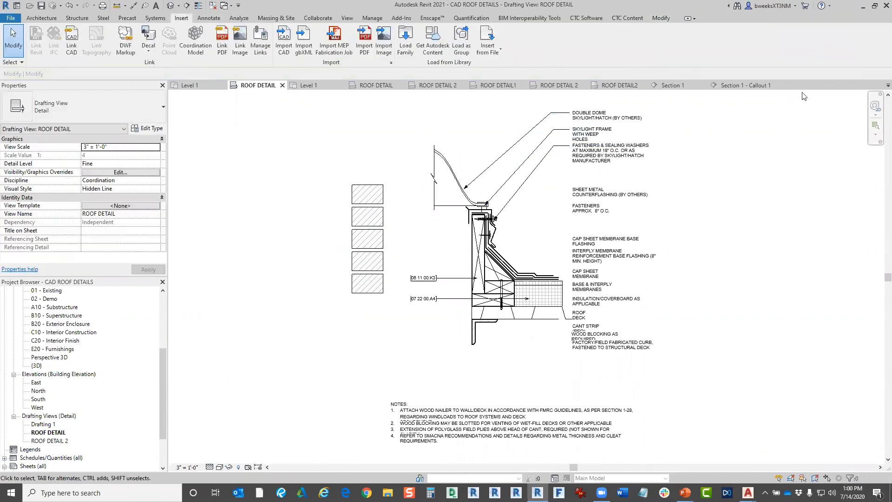
# Return to the Section 1 - Callout 1 view in Revit and undo the sill height, text note and dimension changes
pyautogui.click(743, 85)
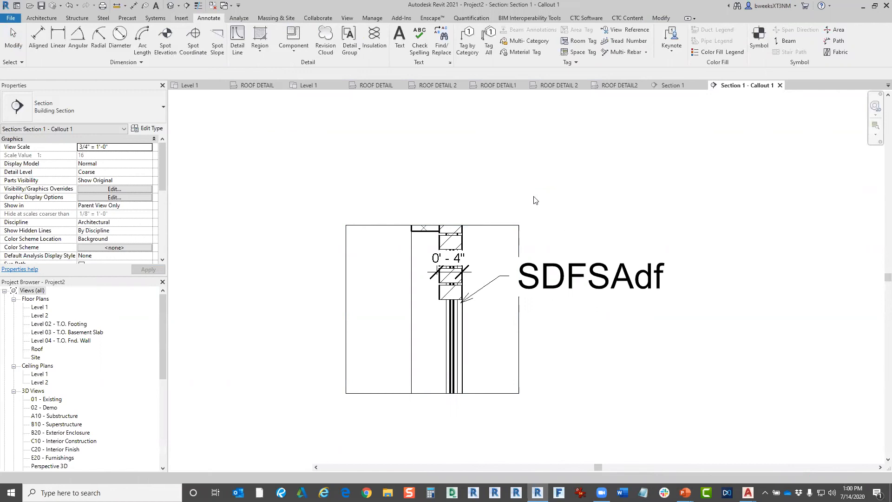
pyautogui.scroll(3, 467, 324)
pyautogui.scroll(-3, 477, 286)
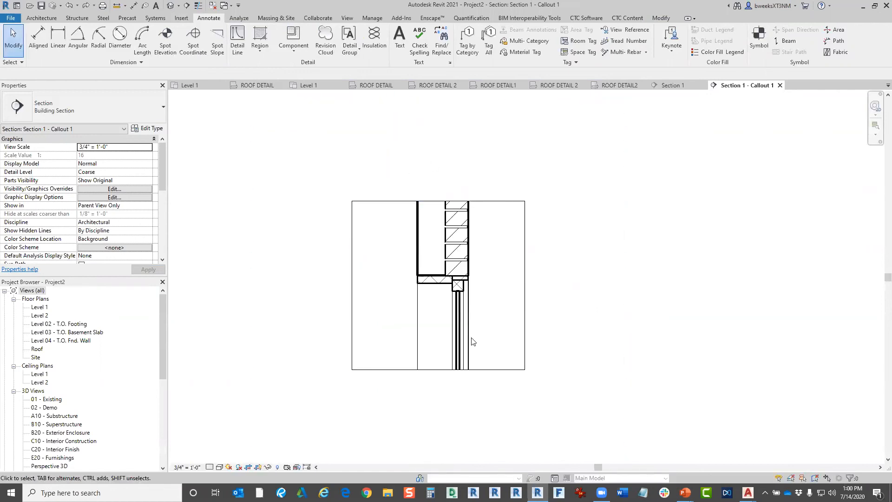
pyautogui.scroll(2, 427, 271)
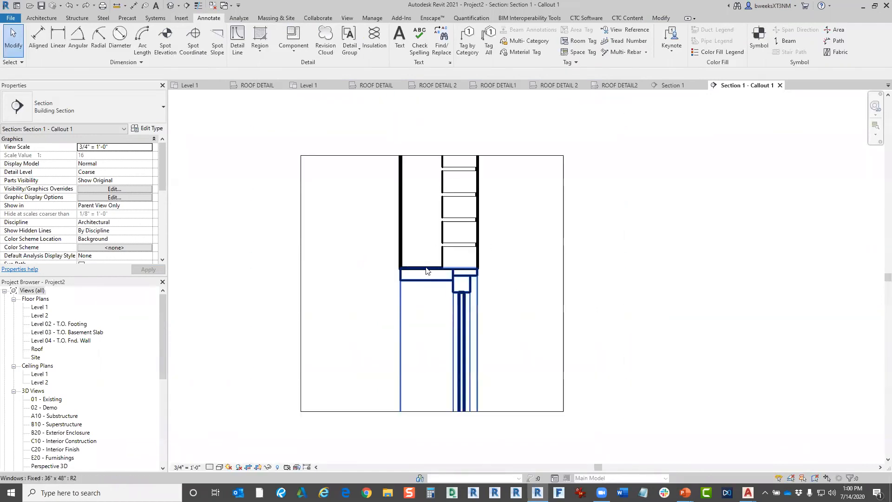
# Select only the brick repeating detail in the callout view, filtering the Views category out of the selection
pyautogui.click(409, 256)
pyautogui.press('Escape')
pyautogui.scroll(-1, 408, 254)
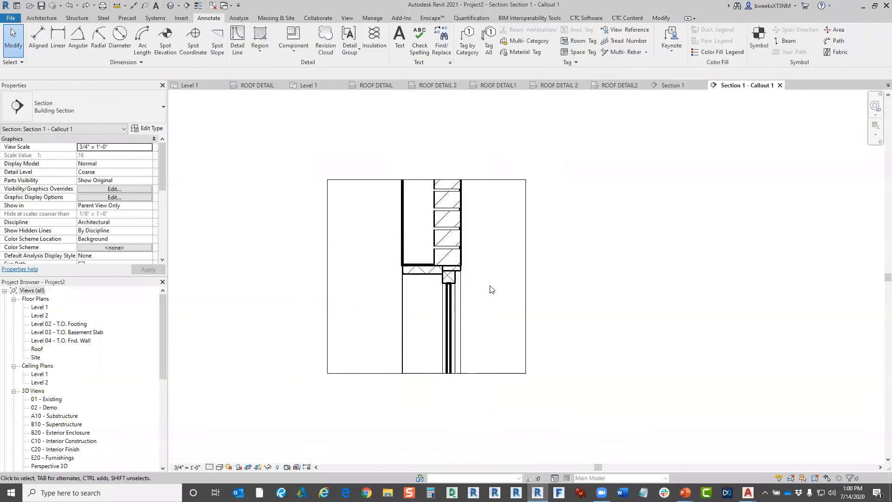
pyautogui.scroll(-1, 437, 201)
pyautogui.moveTo(316, 104); pyautogui.dragTo(549, 386)
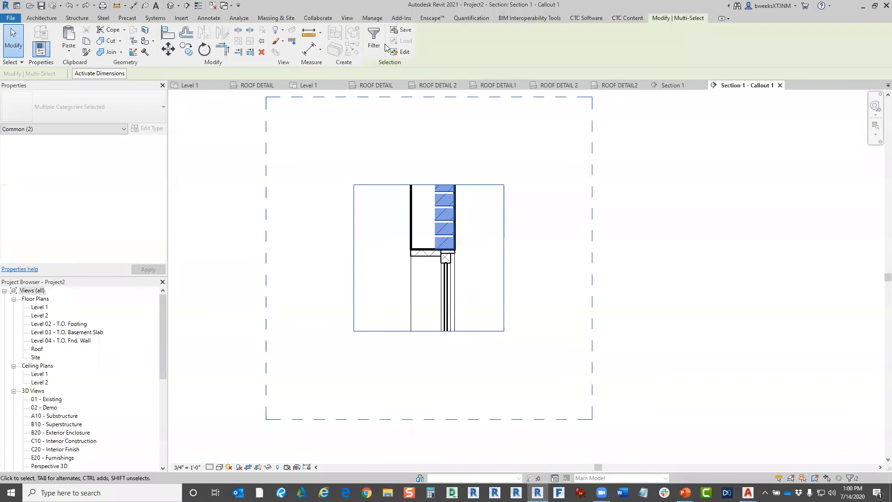
pyautogui.click(380, 58)
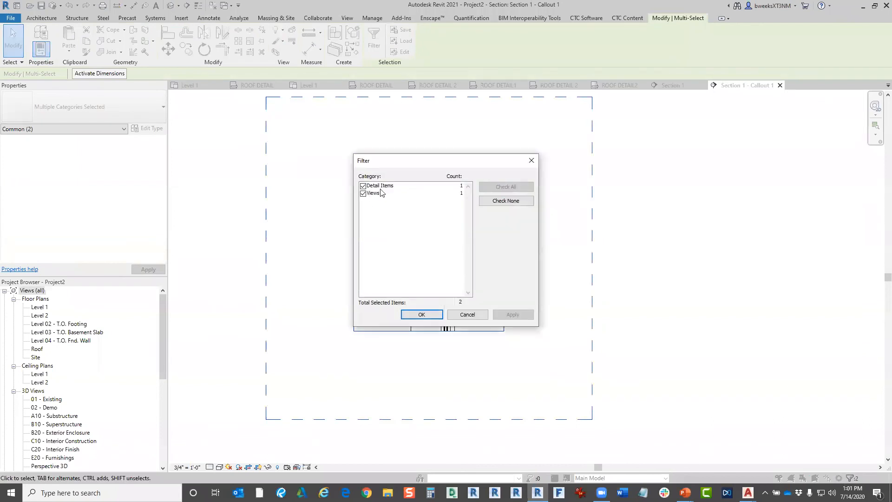
pyautogui.click(364, 193)
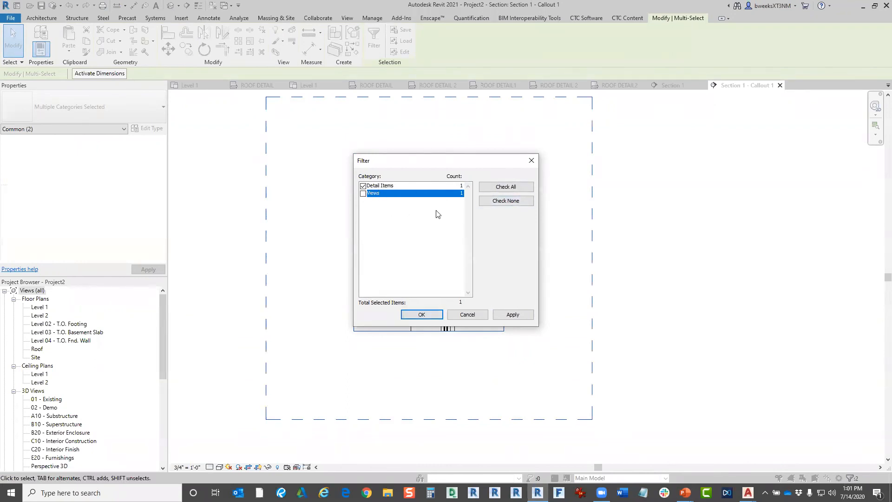
pyautogui.click(417, 311)
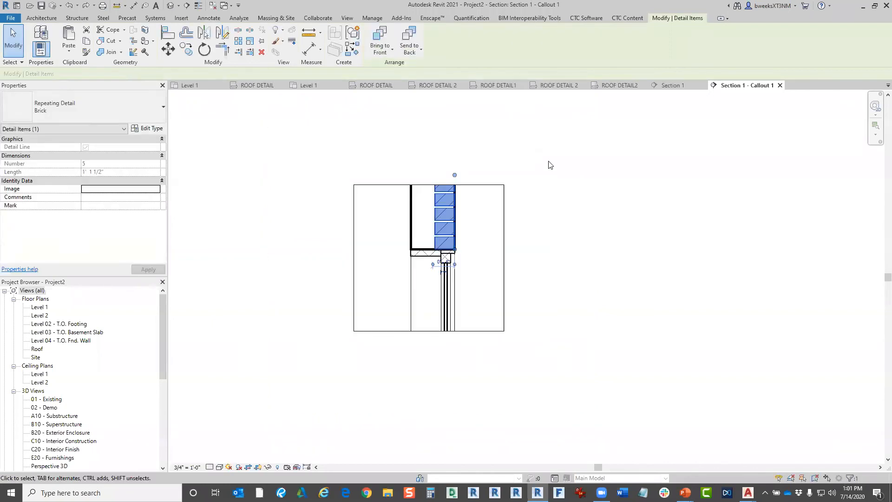
# Paste the brick repeating detail into the ROOF DETAIL drafting view of CAD ROOF DETAILS, beside the existing brick column
pyautogui.click(251, 86)
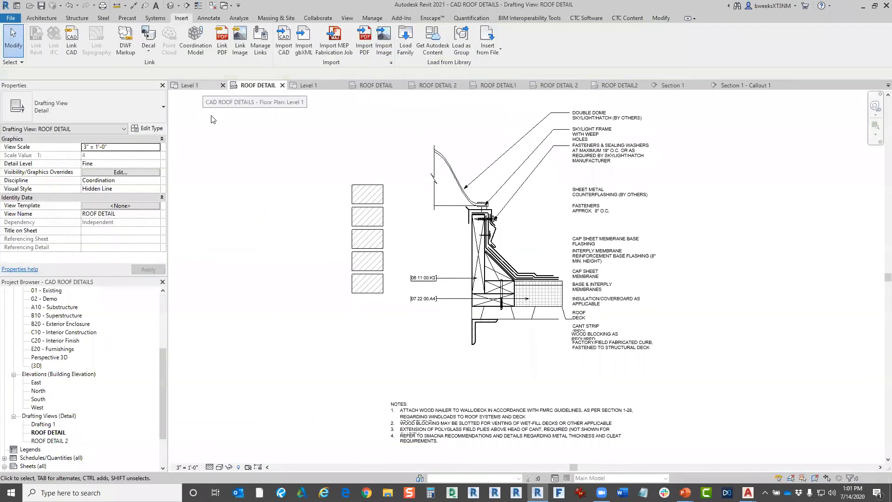
pyautogui.scroll(-1, 332, 260)
pyautogui.hotkey('ctrl', 'v')
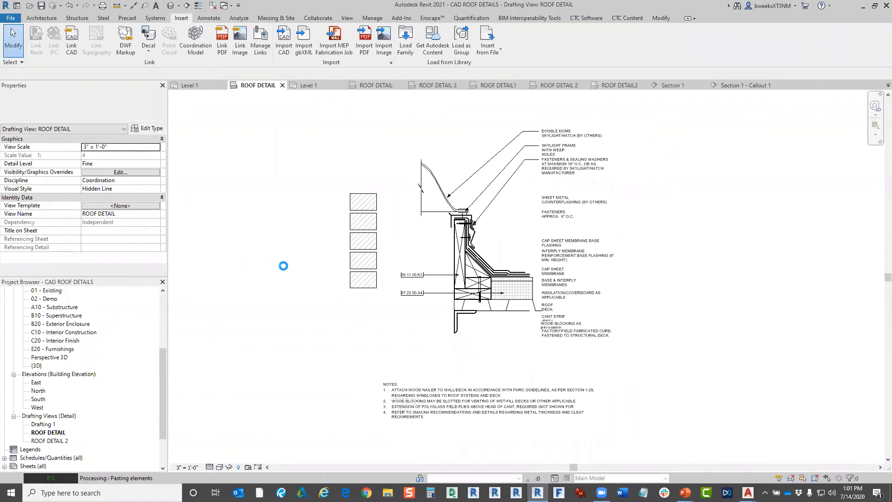
pyautogui.click(295, 275)
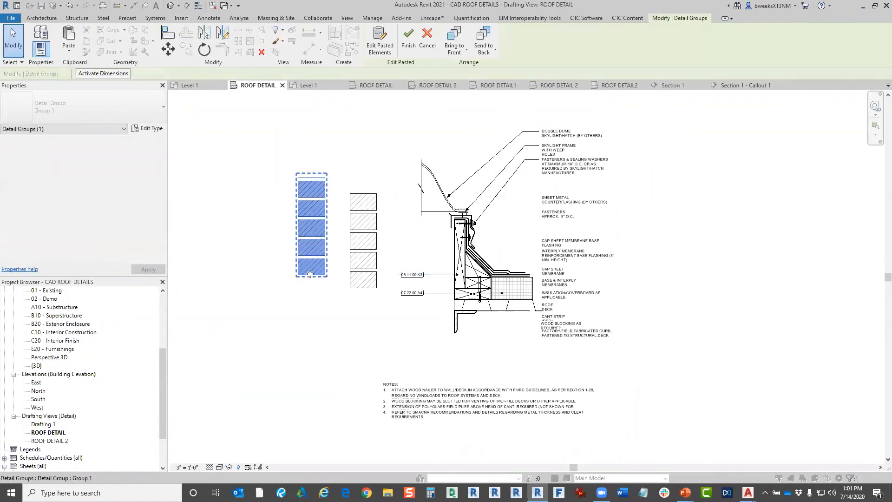
pyautogui.scroll(1, 270, 225)
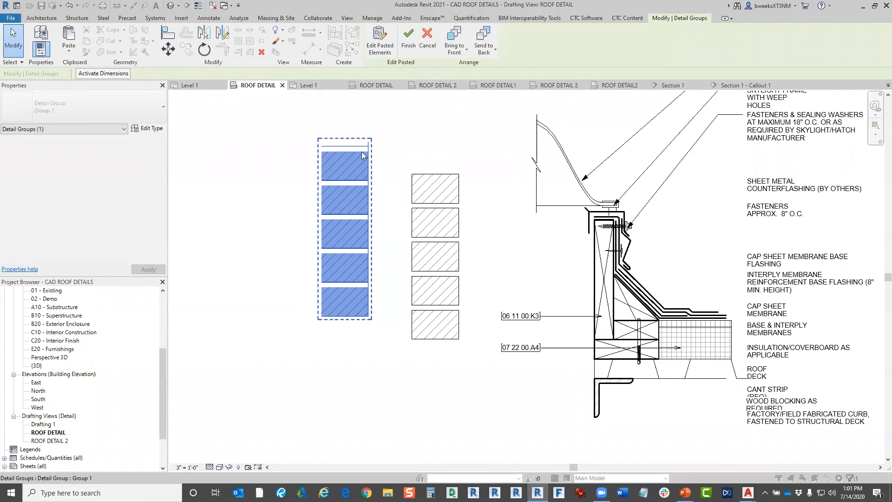
pyautogui.moveTo(366, 166); pyautogui.dragTo(347, 143)
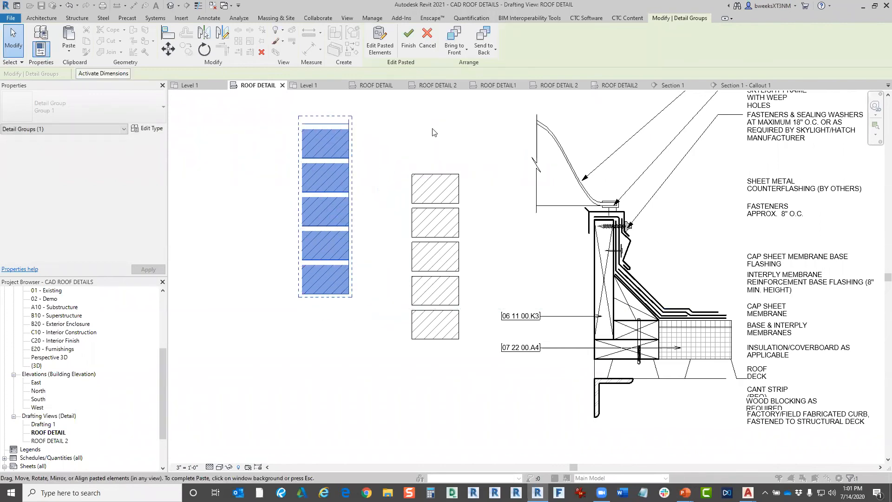
pyautogui.click(433, 132)
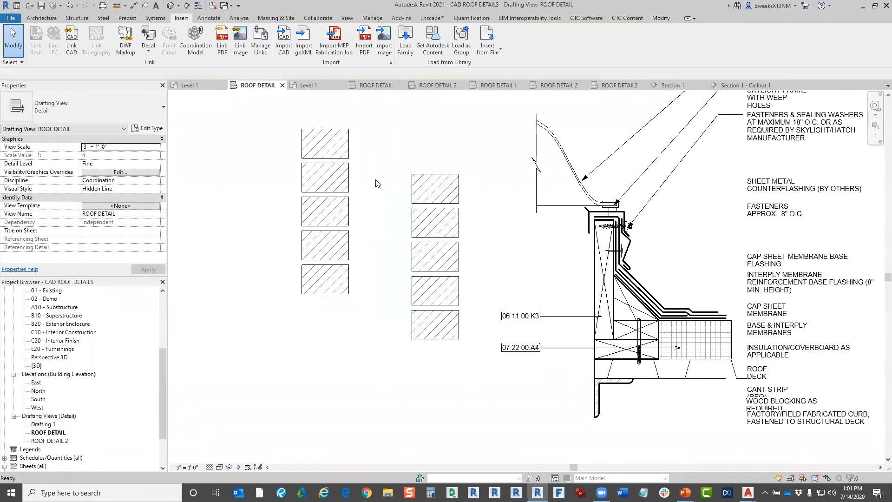
# Move the existing brick repeating detail in the ROOF DETAIL view onto the curb of the roof detail
pyautogui.middleClick(375, 214)
pyautogui.middleClick(375, 215)
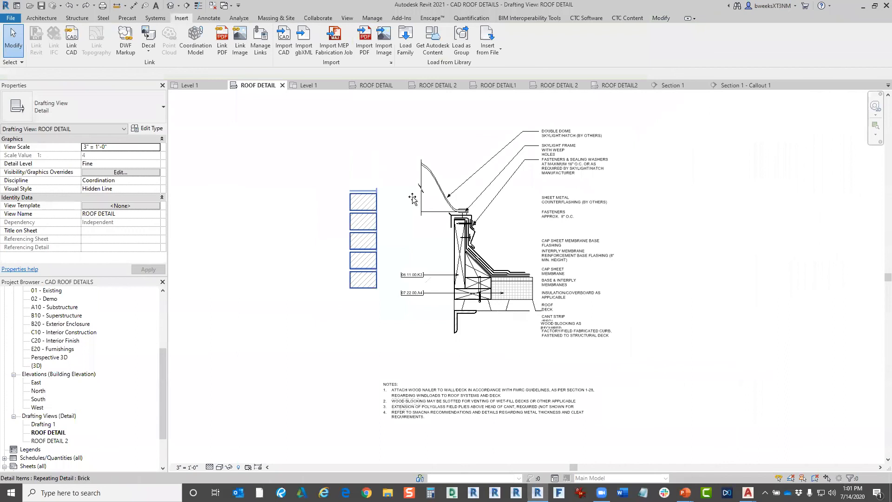
pyautogui.click(375, 217)
pyautogui.moveTo(477, 214); pyautogui.dragTo(478, 237)
pyautogui.click(699, 233)
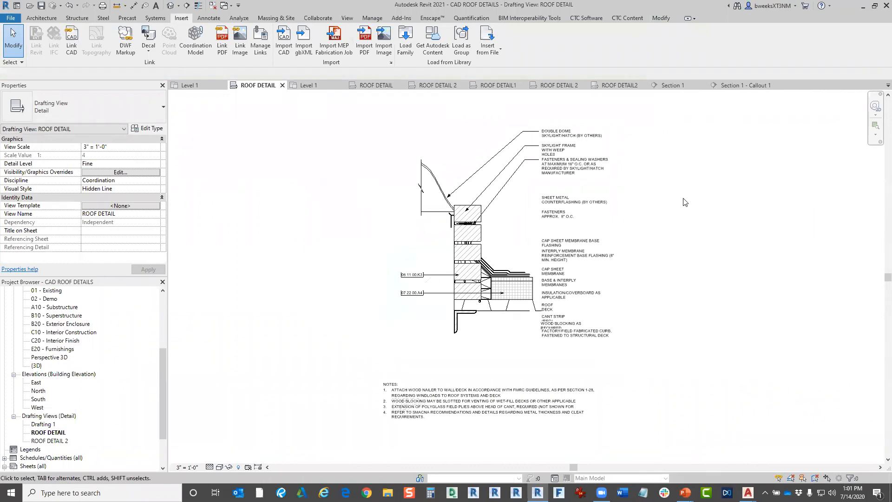
# Create a new family from the Detail Item template in the English-Imperial folder
pyautogui.scroll(1, 604, 311)
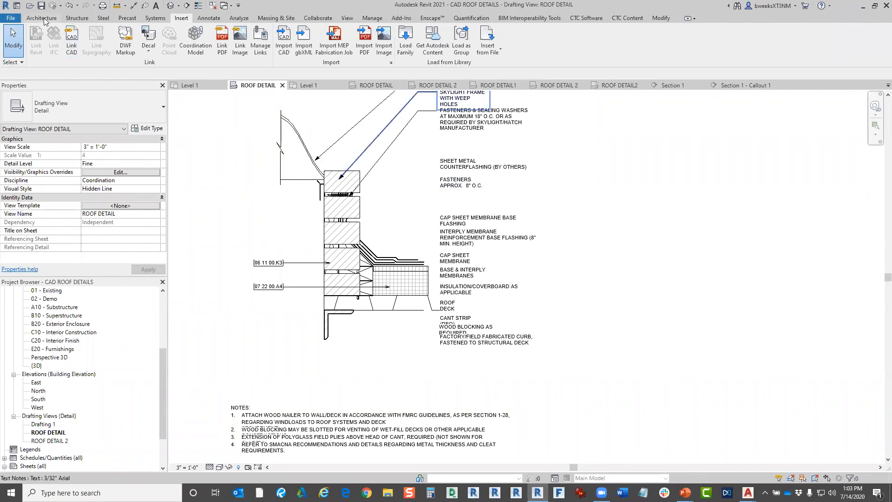
pyautogui.click(18, 18)
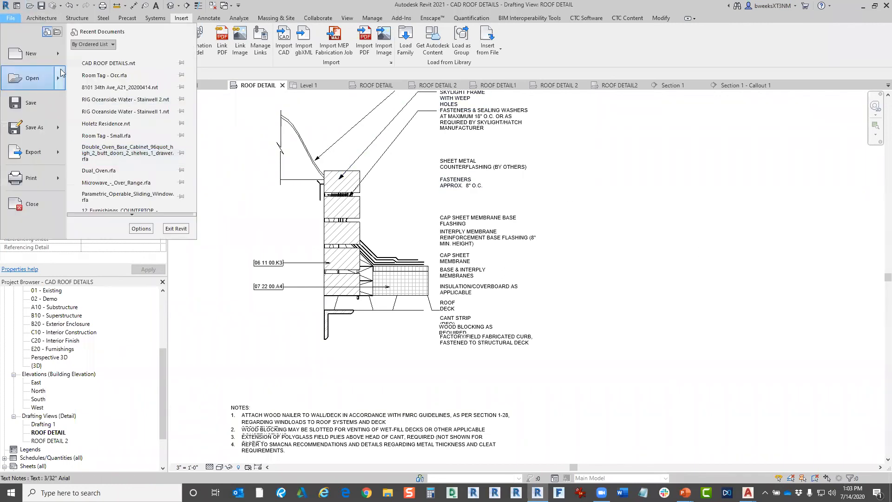
pyautogui.moveTo(51, 53)
pyautogui.click(101, 83)
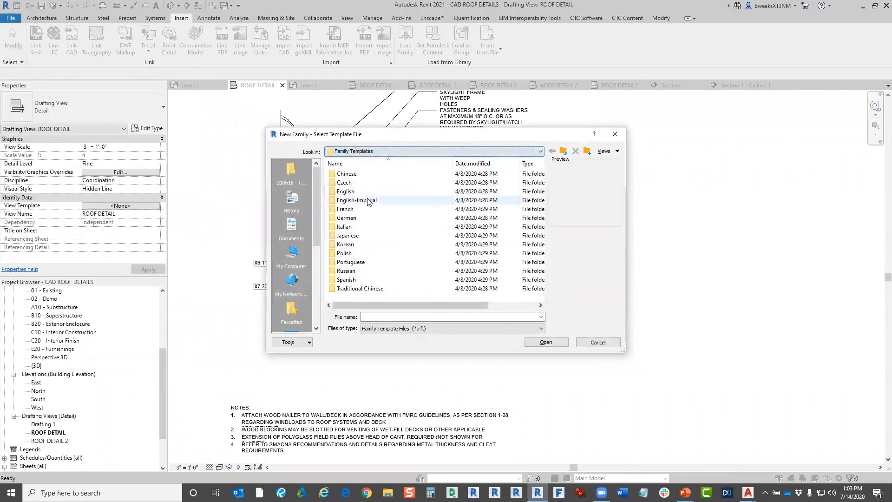
pyautogui.doubleClick(362, 192)
pyautogui.click(563, 151)
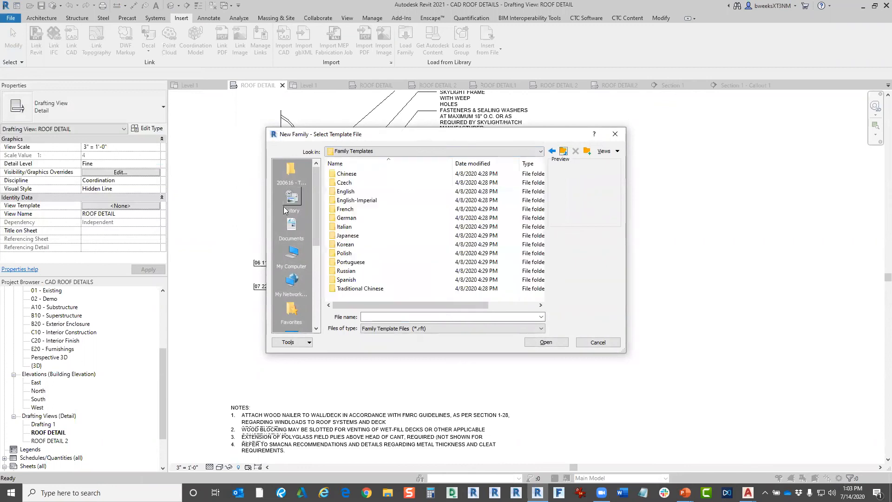
pyautogui.doubleClick(507, 200)
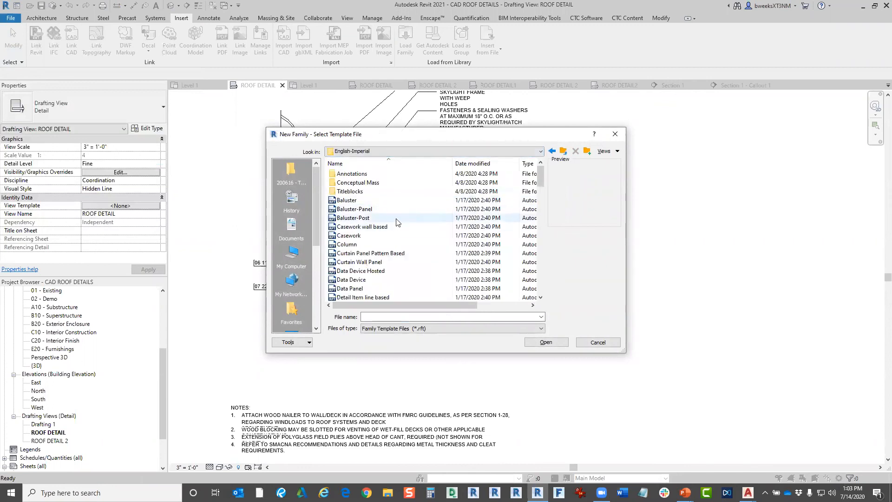
pyautogui.scroll(-3, 395, 222)
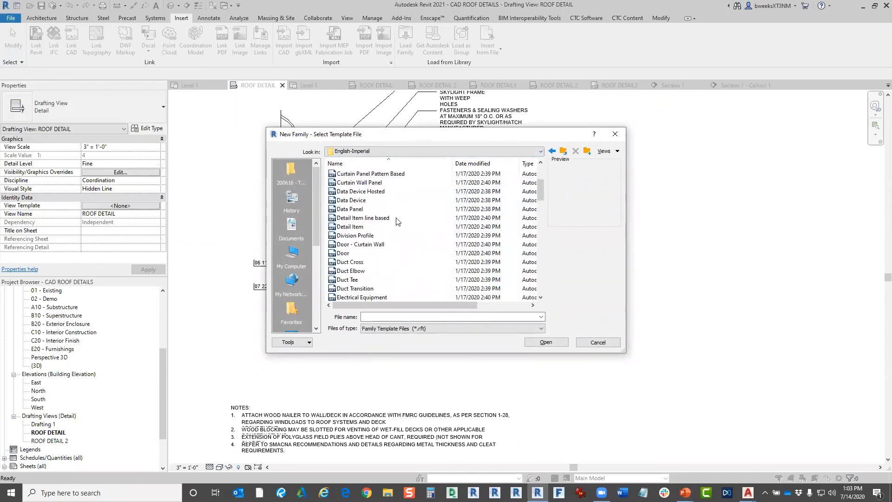
pyautogui.click(364, 227)
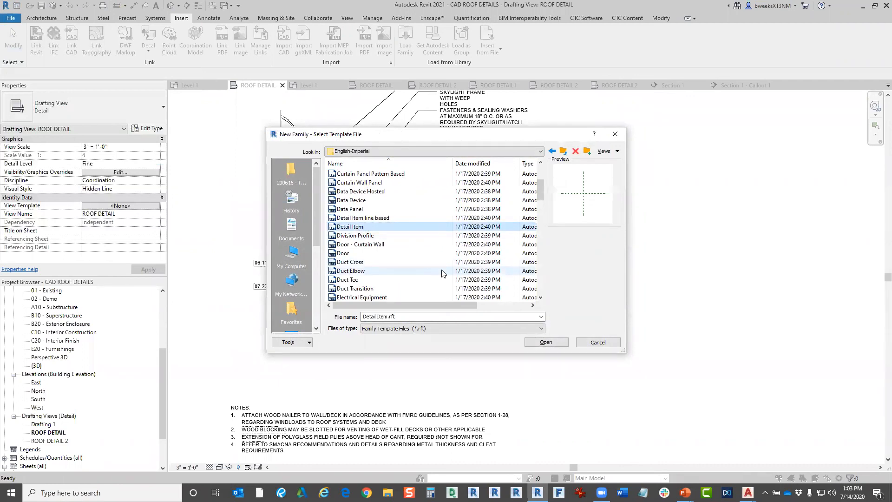
pyautogui.click(543, 342)
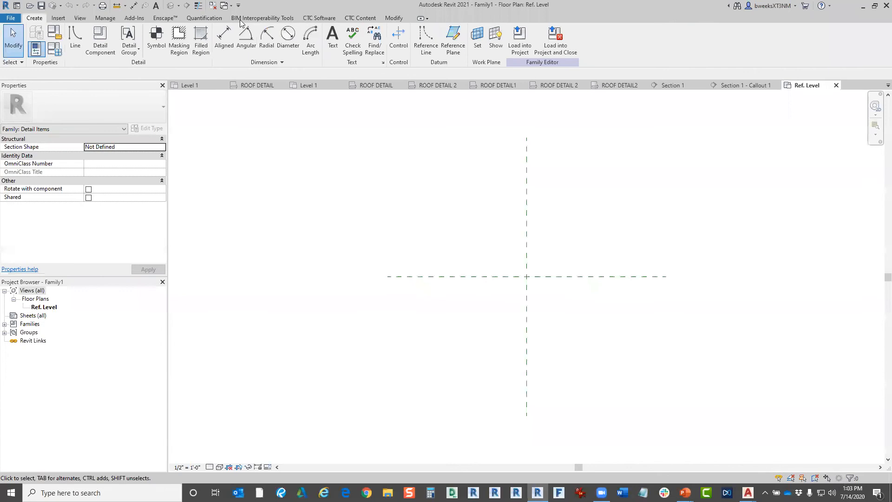
# Import the Clean Roof Detail DWG into the family's Ref. Level view, in black and white and for the current view only
pyautogui.click(58, 19)
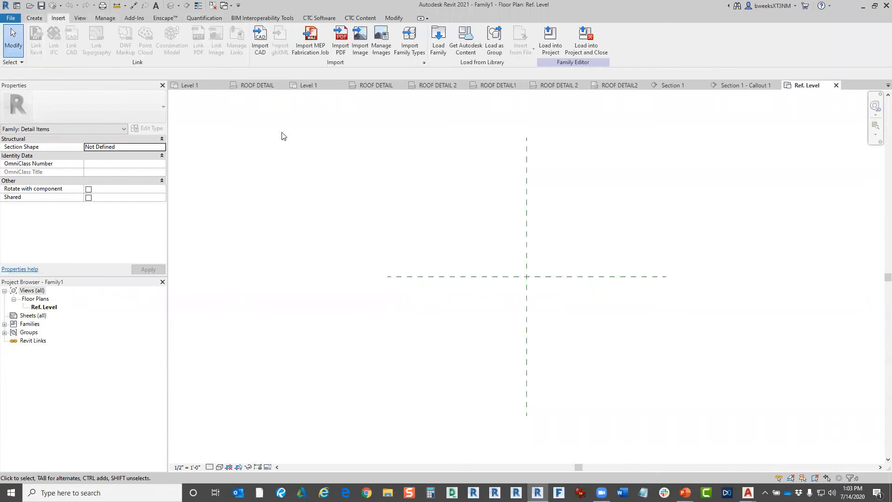
pyautogui.click(260, 44)
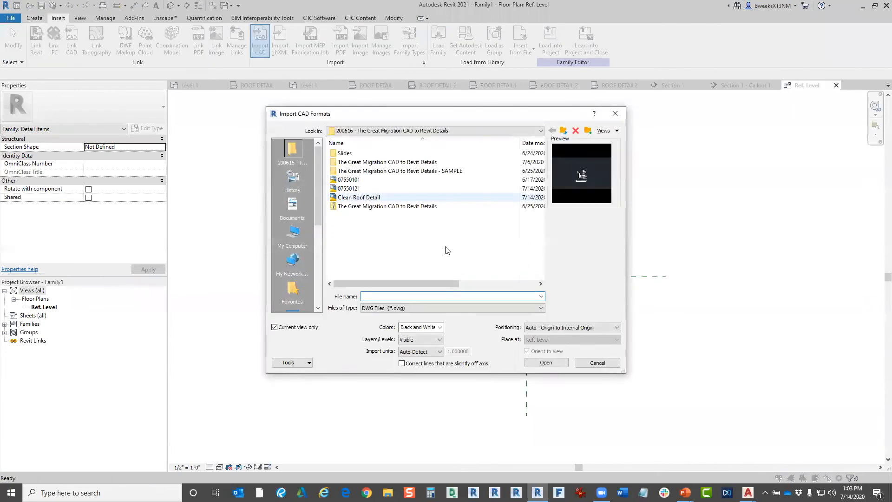
pyautogui.click(546, 363)
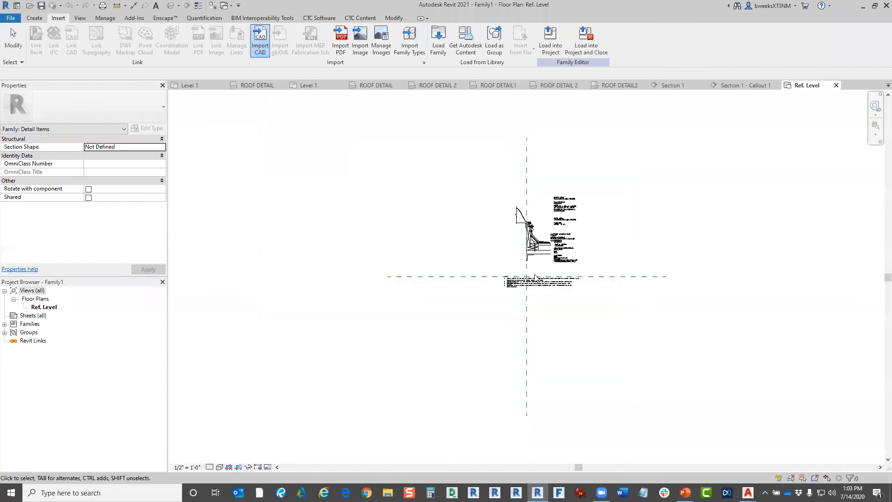
pyautogui.scroll(2, 576, 247)
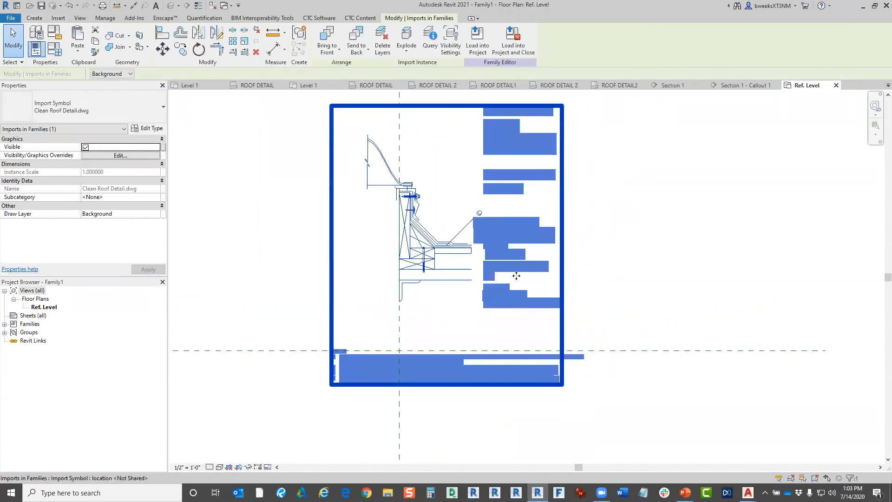
pyautogui.press('Escape')
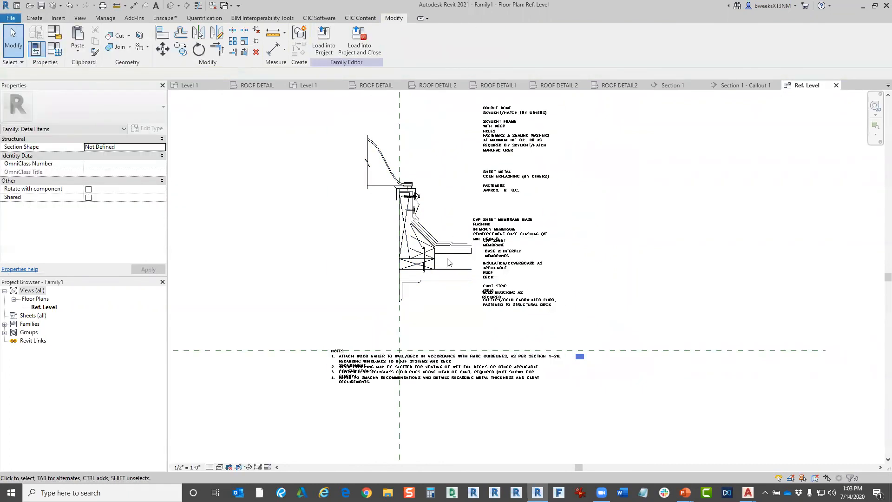
pyautogui.click(478, 245)
pyautogui.click(341, 203)
pyautogui.click(443, 242)
pyautogui.press('Escape')
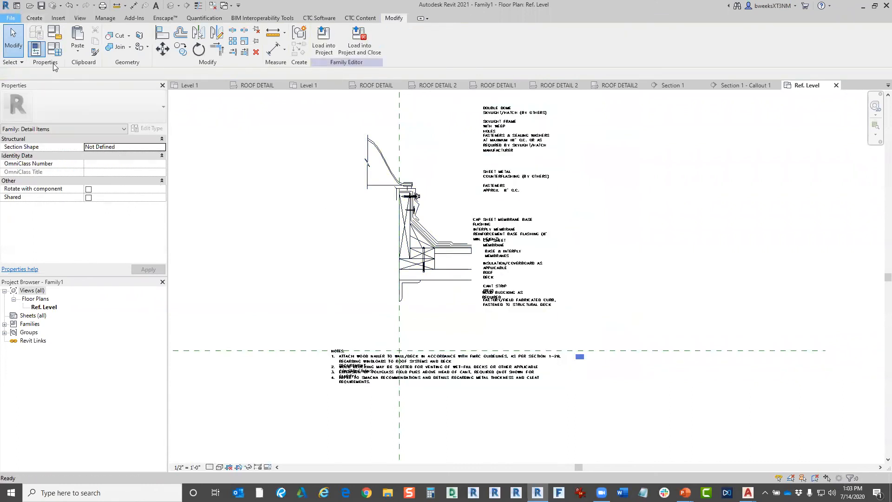
# Save the detail item family as "roof detail 1" in the Great Migration CAD to Revit Details folder
pyautogui.click(10, 17)
pyautogui.moveTo(48, 128)
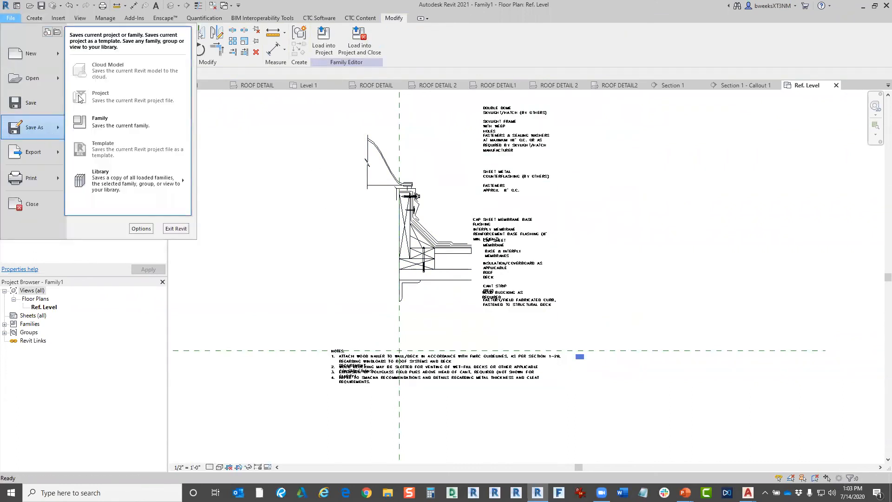
pyautogui.click(106, 130)
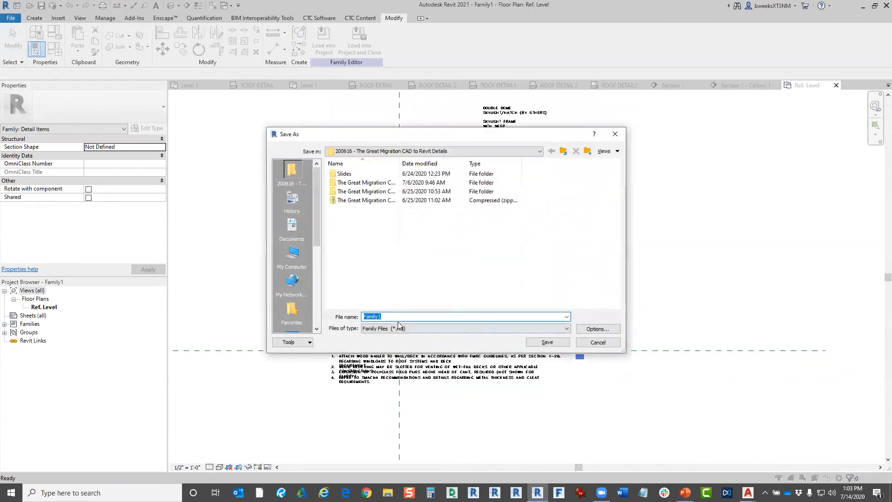
pyautogui.write('roof det')
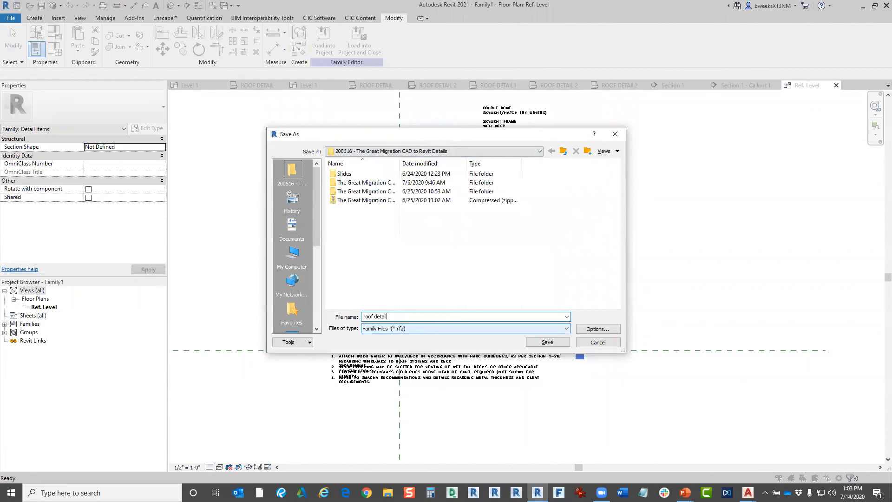
pyautogui.click(564, 346)
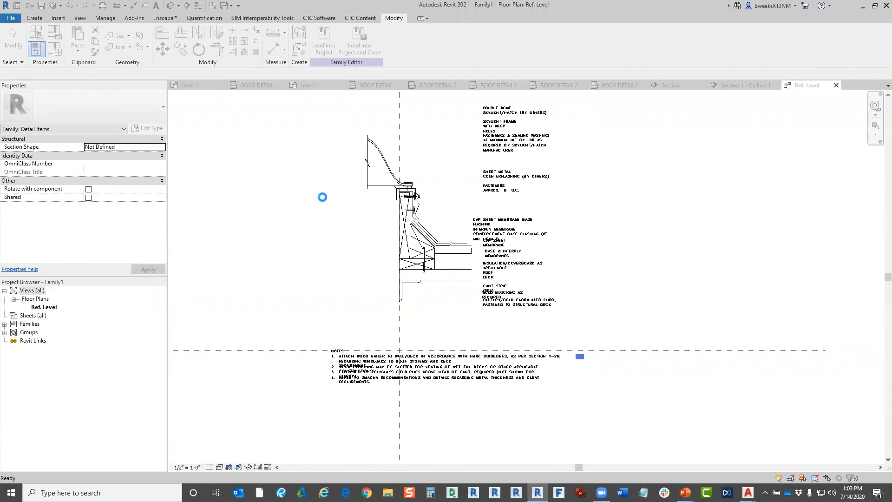
pyautogui.click(462, 264)
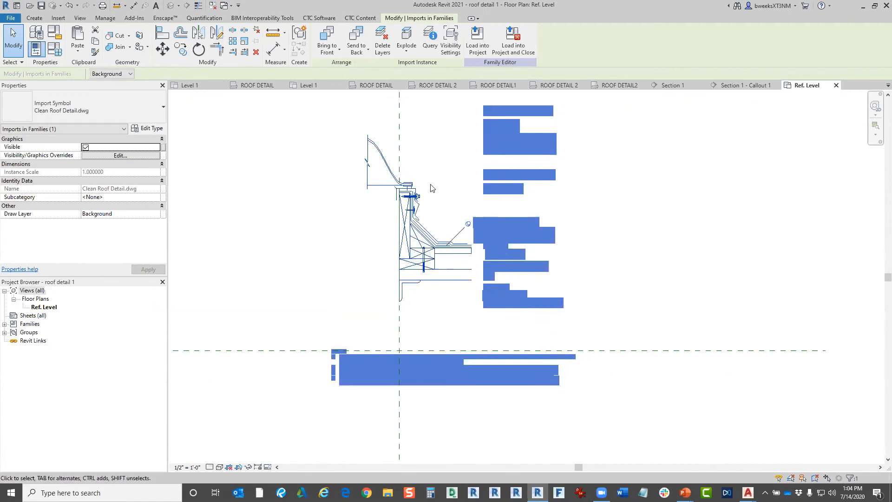
pyautogui.click(754, 247)
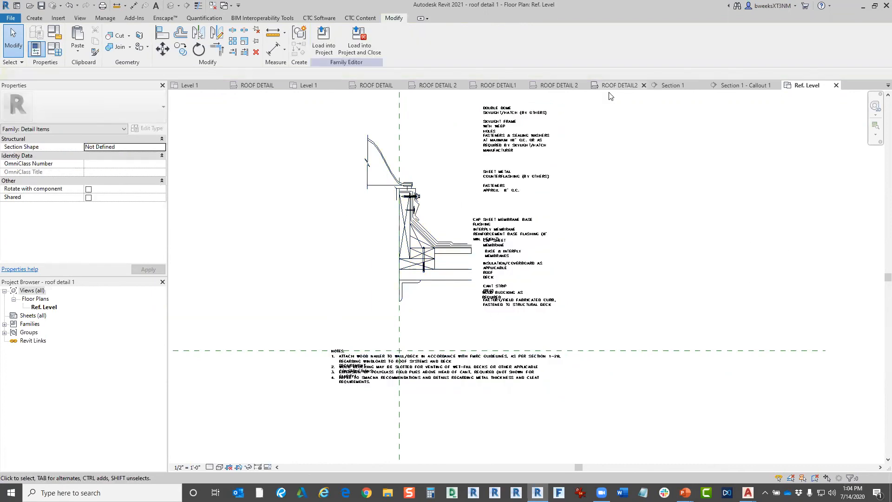
# Create a new drafting view named Drafting 1 in Project2 at a scale of 3" = 1'-0"
pyautogui.click(513, 89)
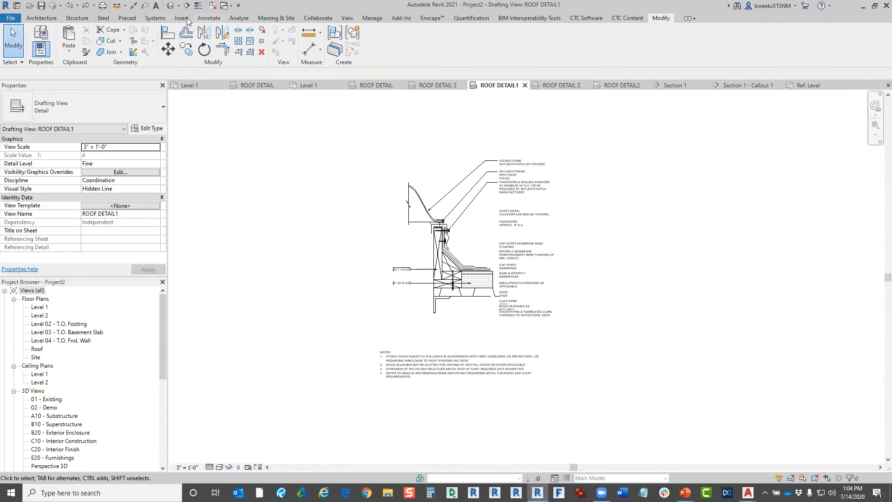
pyautogui.click(347, 18)
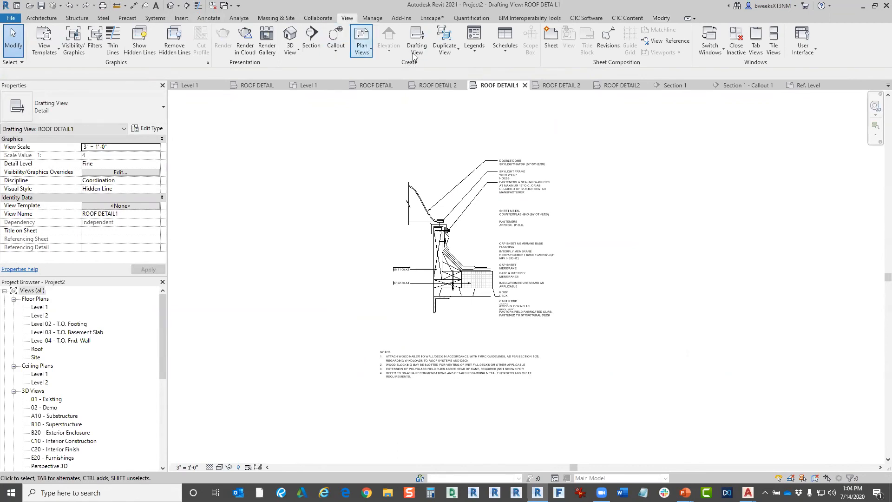
pyautogui.click(416, 39)
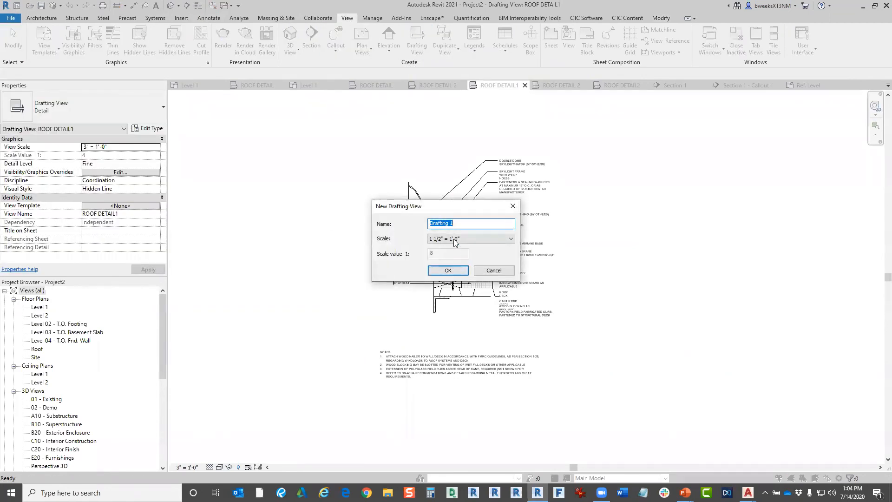
pyautogui.click(447, 239)
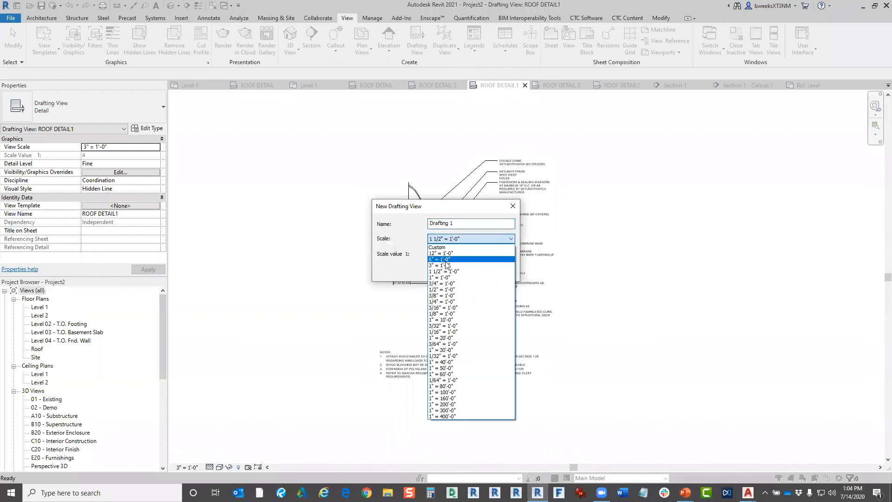
pyautogui.click(442, 266)
pyautogui.click(440, 272)
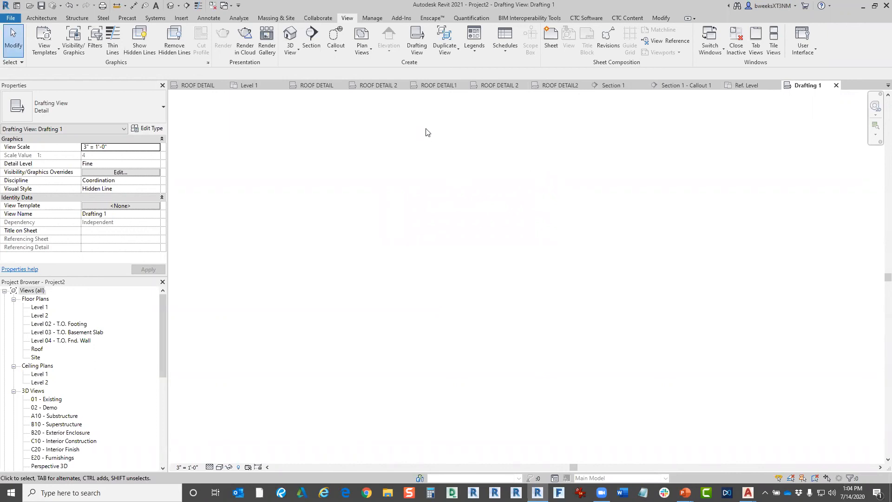
# Load the roof detail 1 family into the project from the 200616 - The Great Migration CAD to Revit Details folder
pyautogui.click(182, 19)
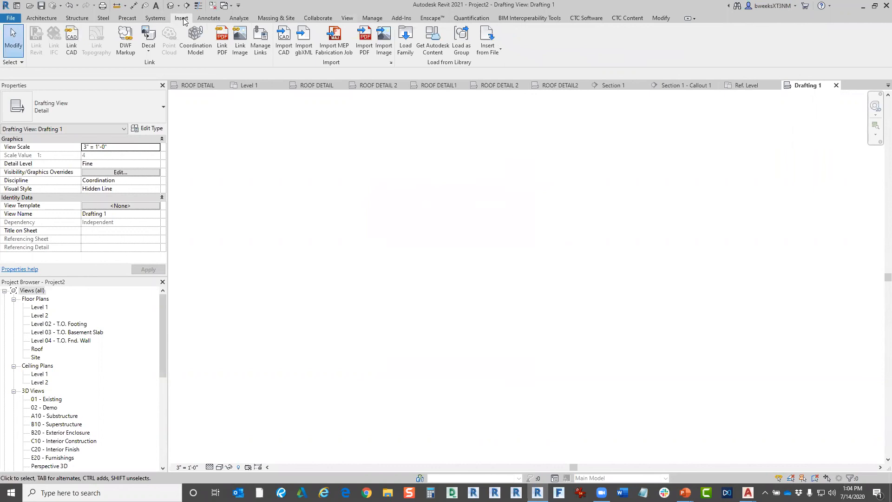
pyautogui.click(405, 40)
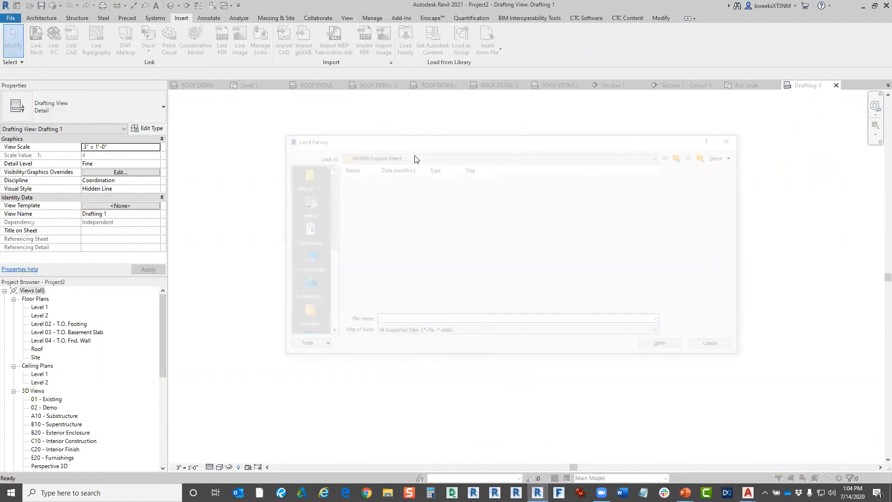
pyautogui.click(450, 159)
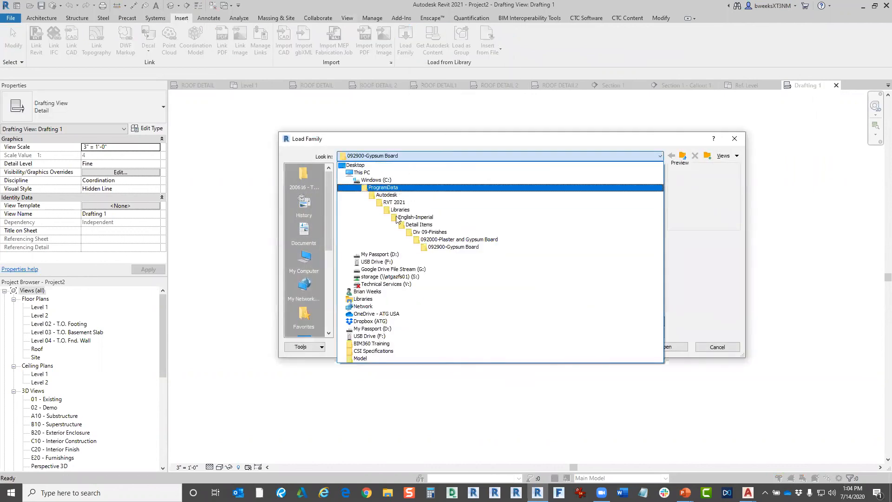
pyautogui.click(389, 255)
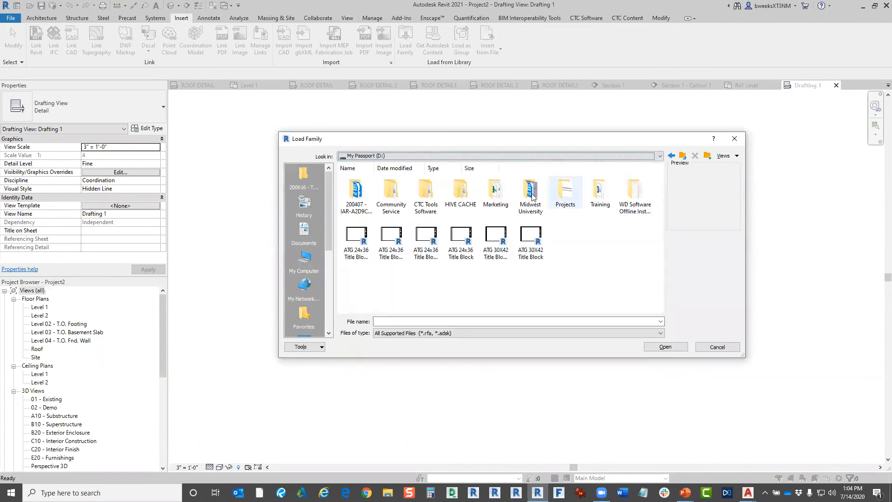
pyautogui.doubleClick(495, 191)
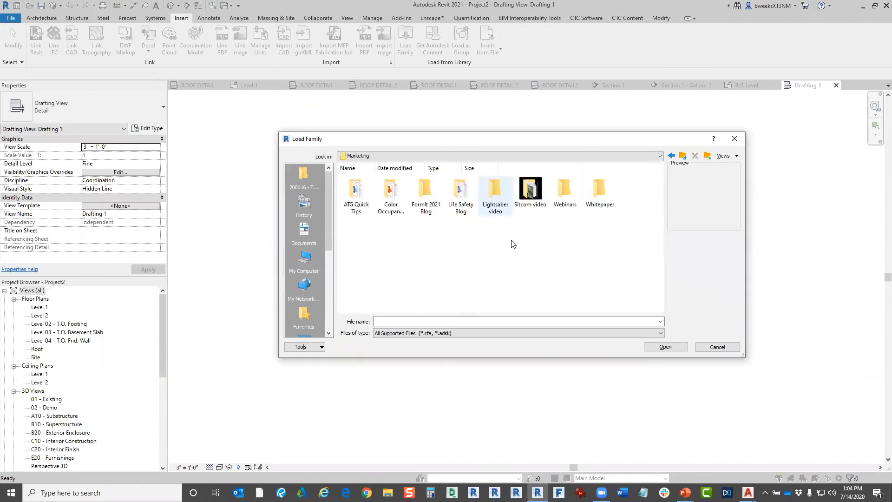
pyautogui.doubleClick(575, 198)
pyautogui.doubleClick(460, 195)
pyautogui.click(464, 195)
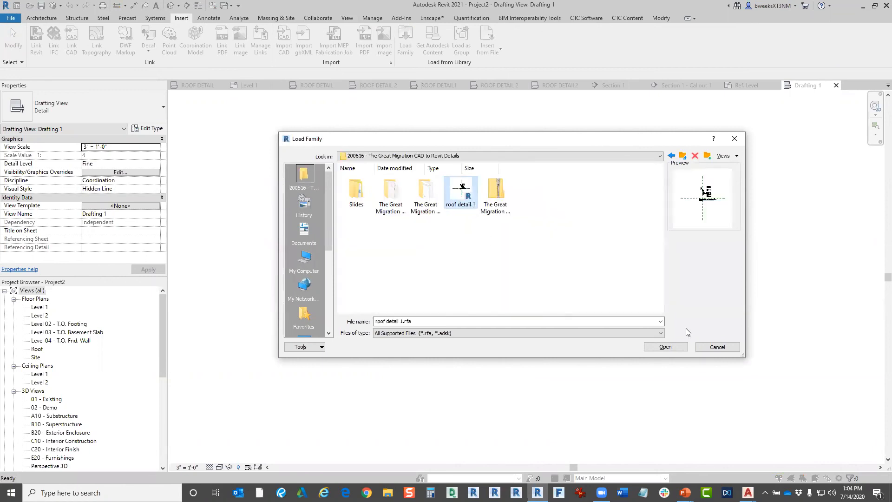
pyautogui.click(665, 346)
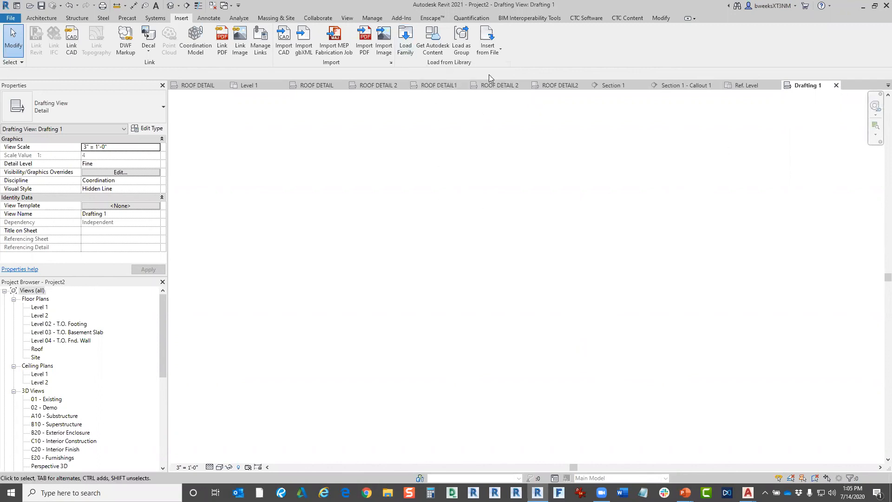
# Explode the imported Clean Roof Detail DWG in the Ref. Level view of the roof detail 1 family
pyautogui.click(746, 87)
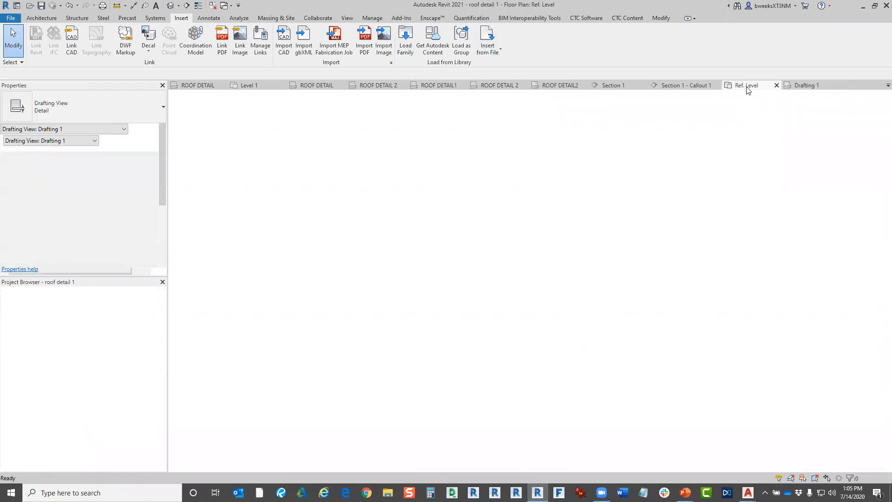
pyautogui.click(516, 112)
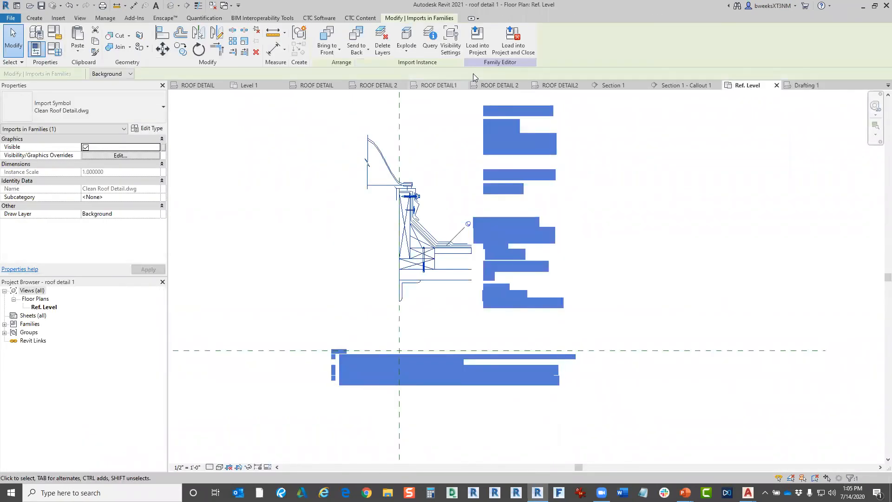
pyautogui.click(406, 33)
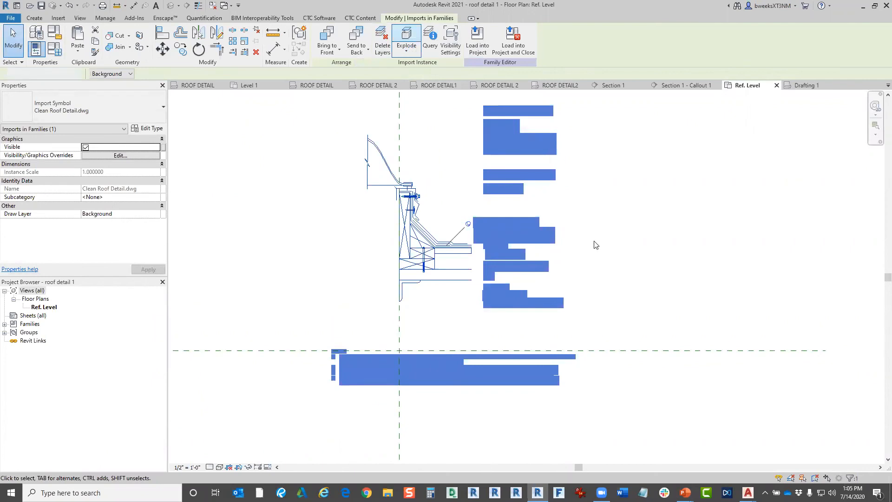
# Return to the Drafting 1 view and load the exploded version of the roof detail 1 family into the project
pyautogui.click(792, 86)
pyautogui.click(283, 45)
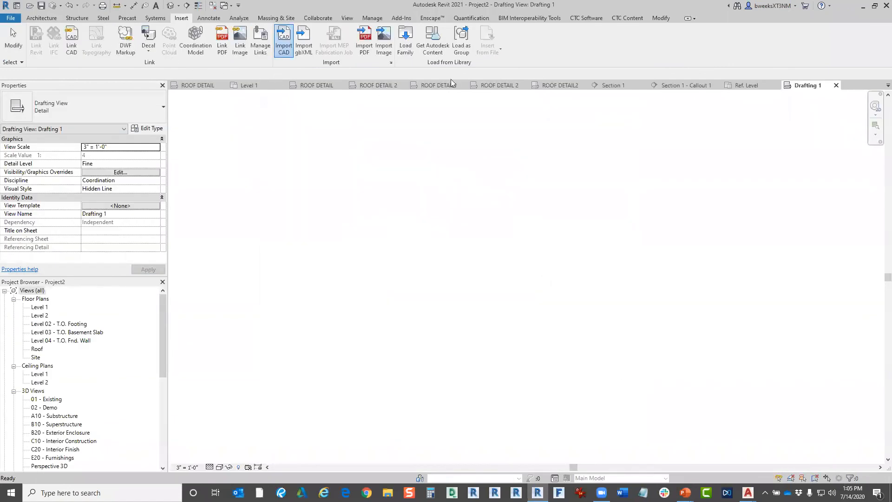
pyautogui.click(405, 42)
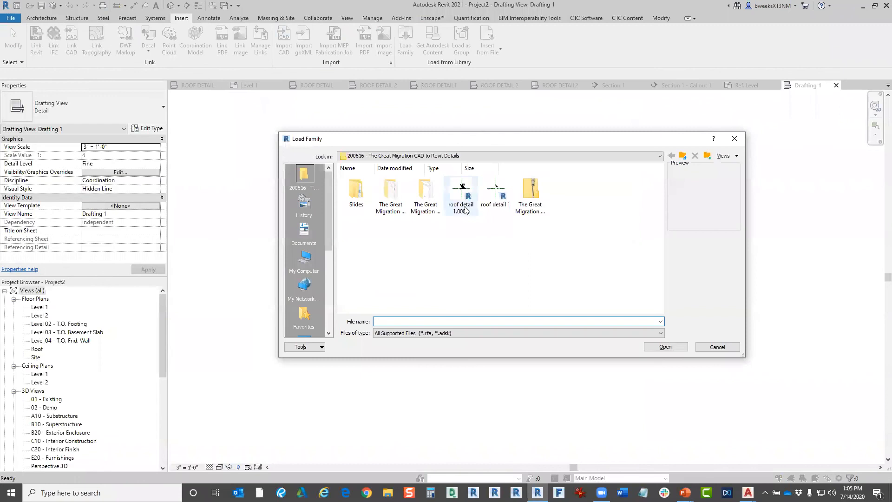
pyautogui.click(495, 191)
pyautogui.click(664, 347)
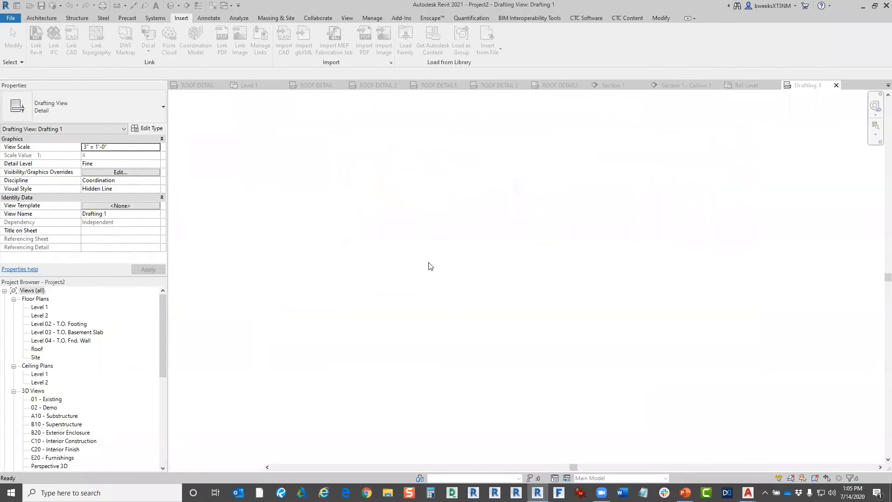
pyautogui.click(439, 297)
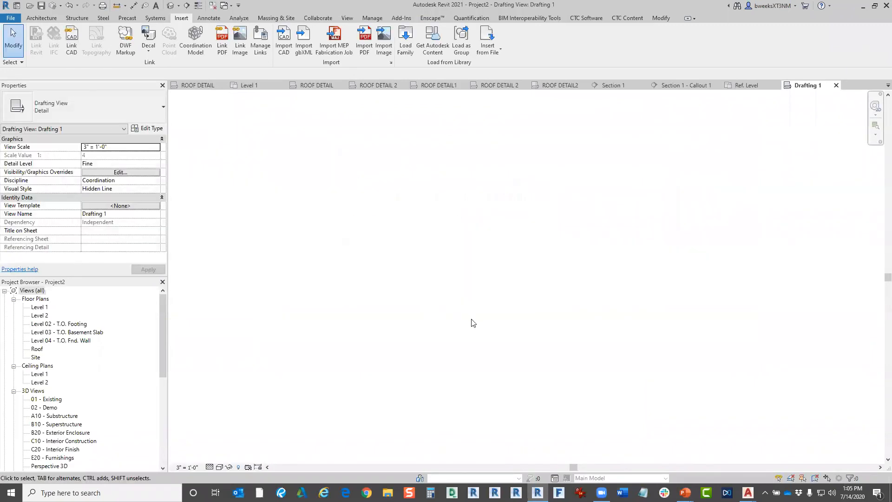
# Reveal hidden elements in the Drafting 1 view and compare it with the family's Ref. Level view
pyautogui.click(238, 468)
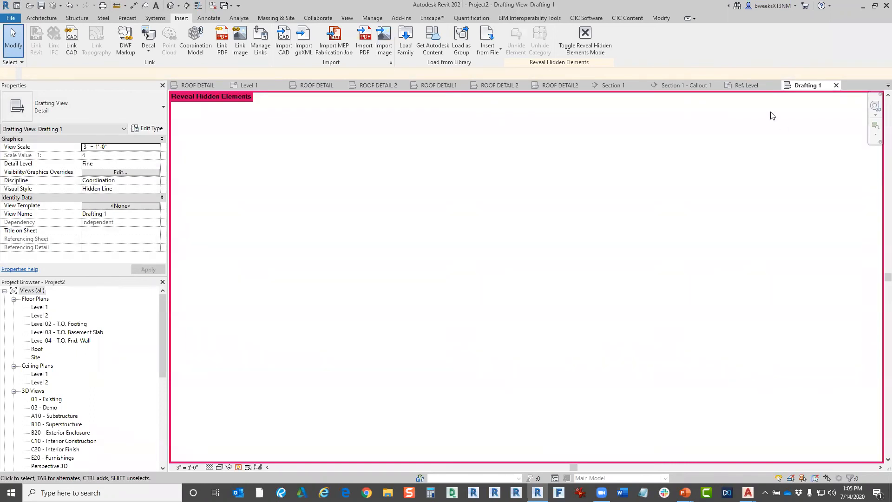
pyautogui.click(758, 85)
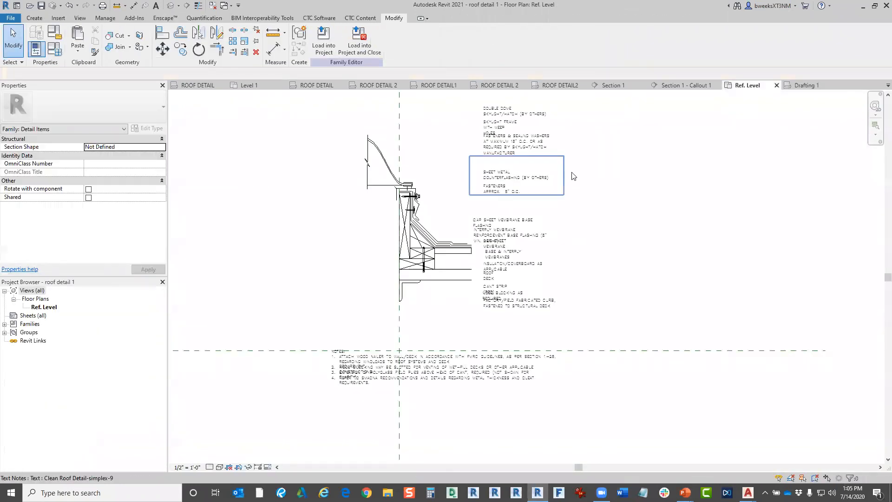
pyautogui.click(805, 85)
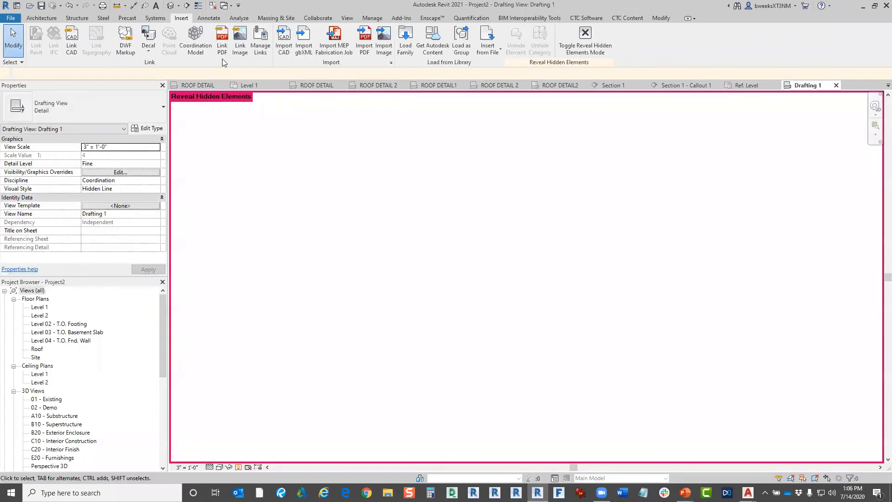
pyautogui.click(405, 41)
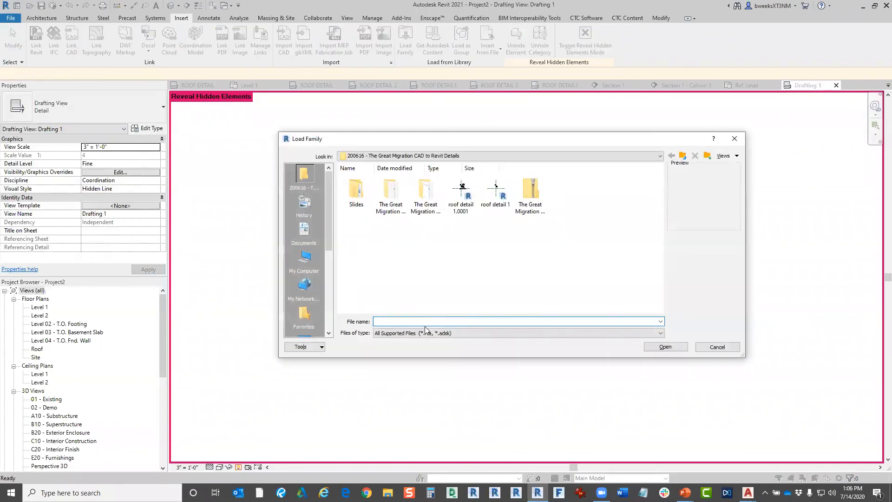
pyautogui.press('Escape')
pyautogui.click(746, 85)
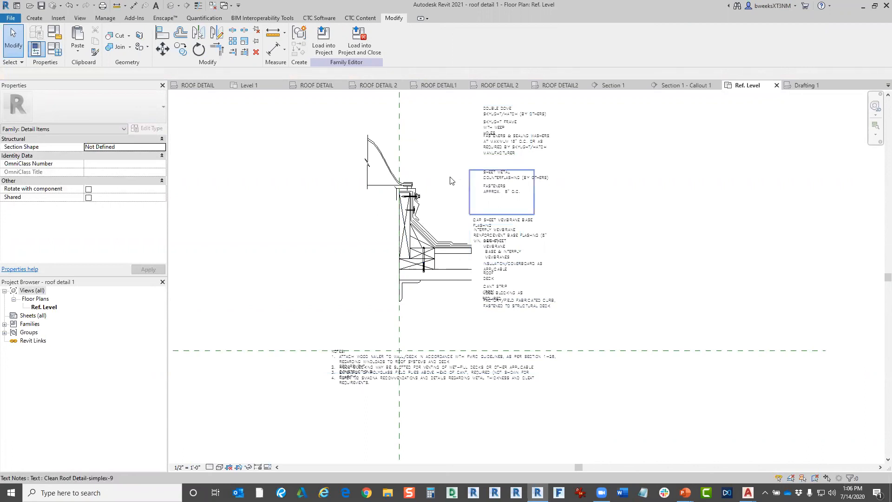
pyautogui.click(806, 85)
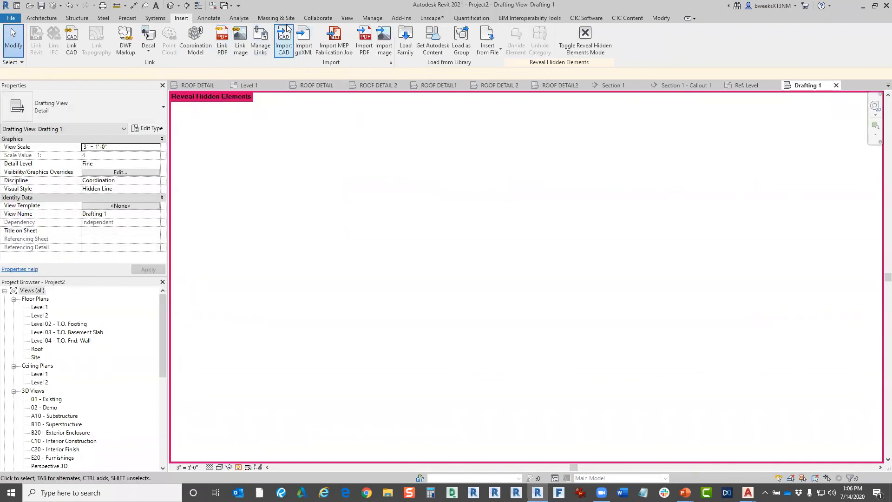
pyautogui.click(347, 19)
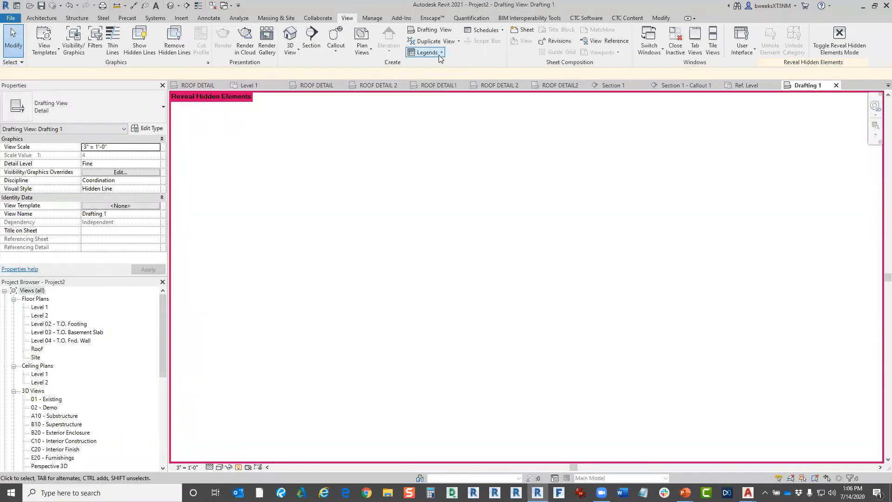
pyautogui.click(440, 30)
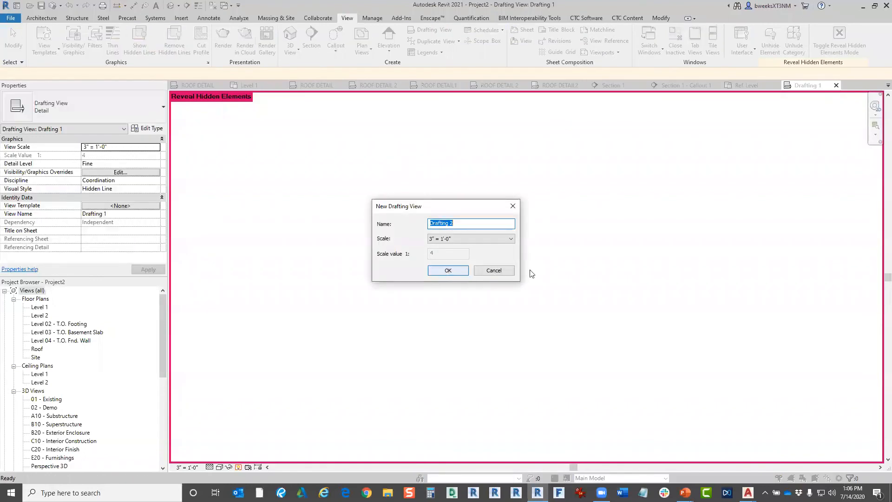
pyautogui.click(492, 268)
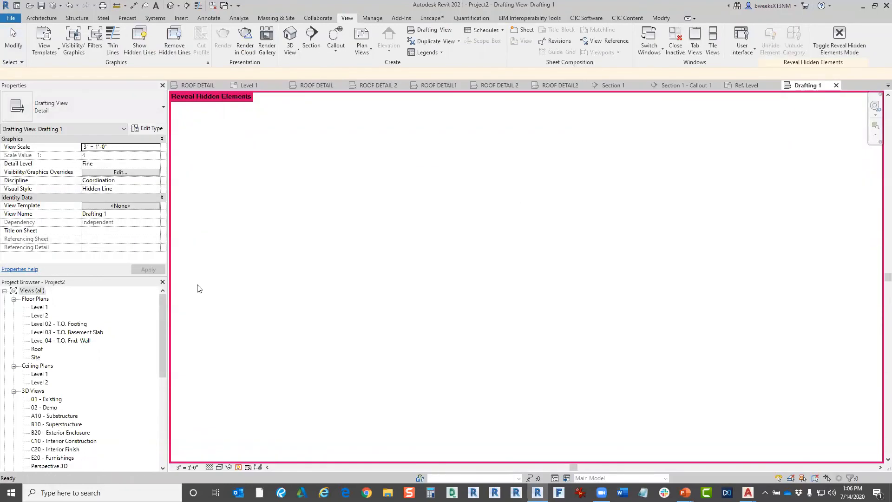
# Bring up the open PowerPoint windows to return to The Great Migration CAD to Revit Details presentation
pyautogui.click(163, 353)
pyautogui.click(480, 236)
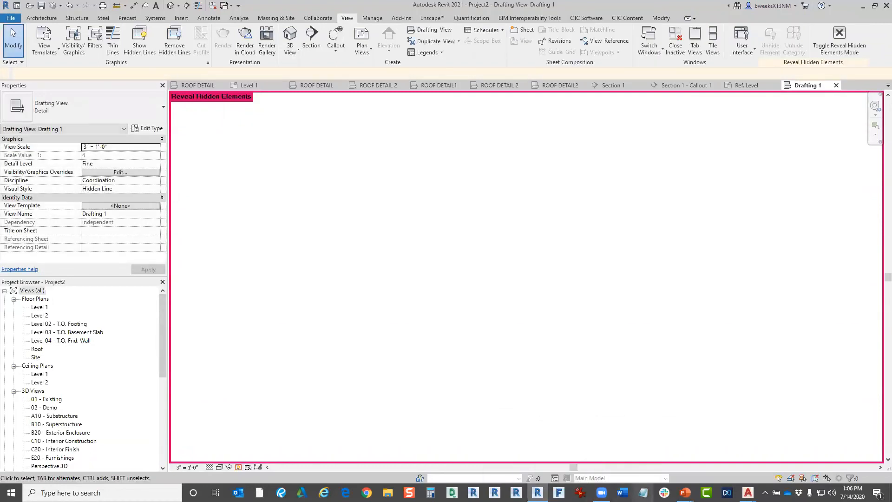
pyautogui.moveTo(686, 492)
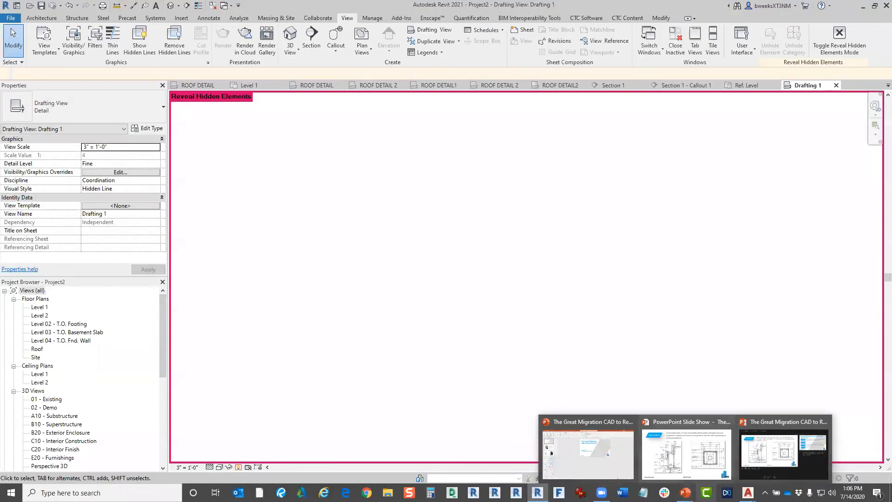